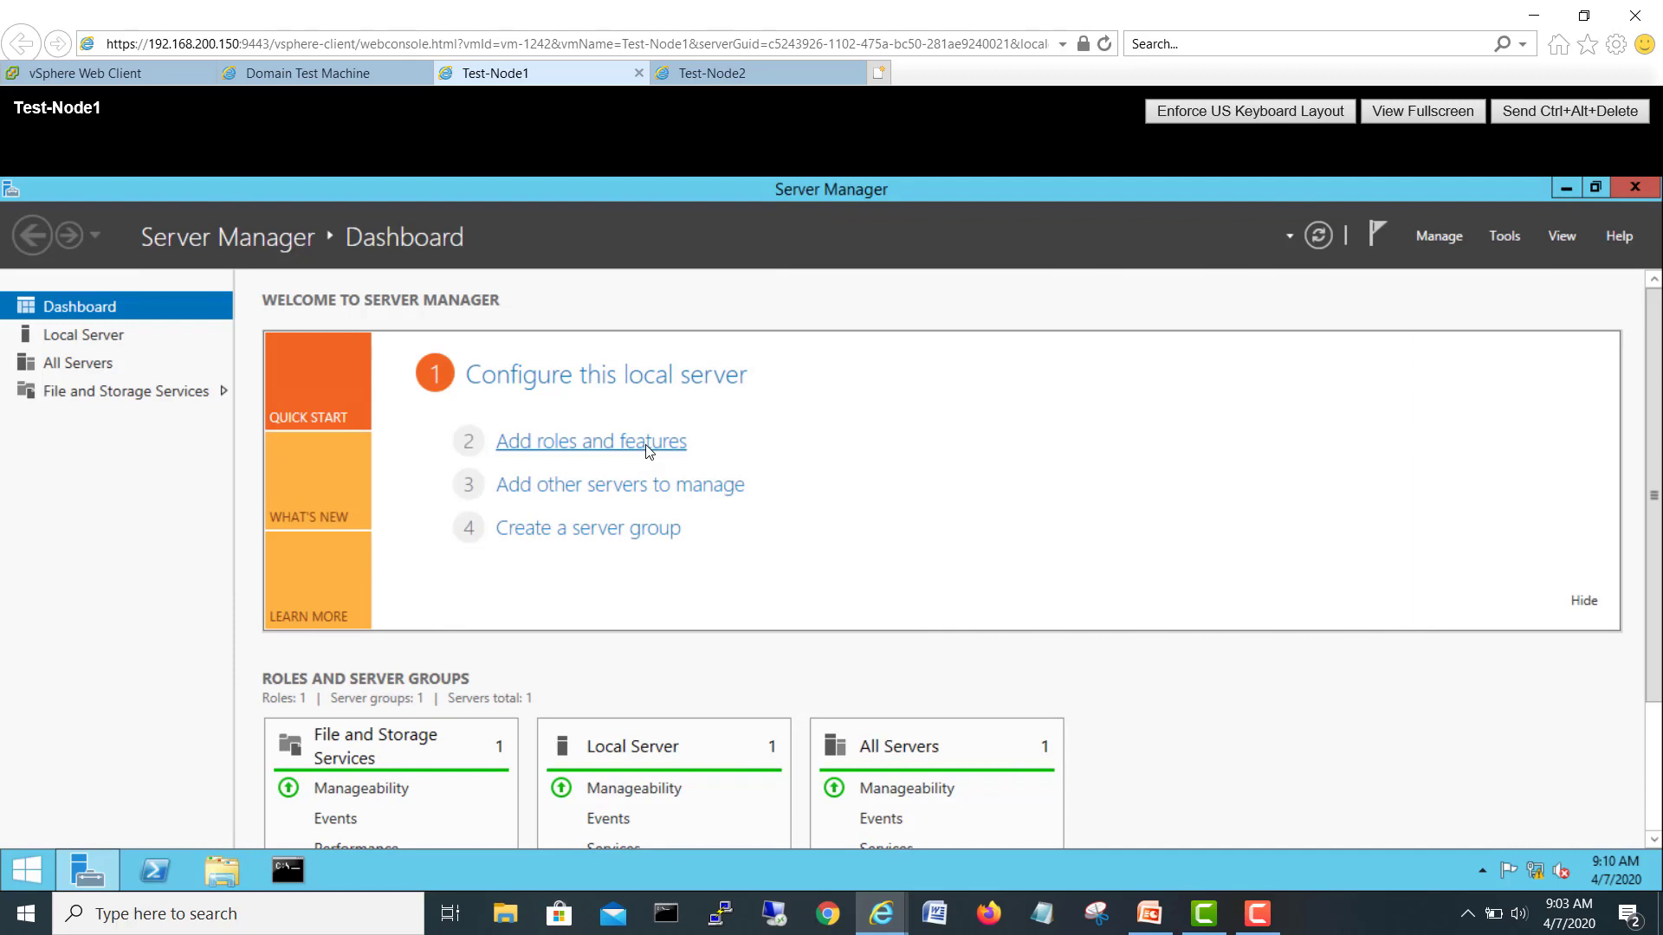
Step: Start adding roles and features on Test-Node1 as a role-based installation, adding no server roles, and proceed to feature selection
click(648, 449)
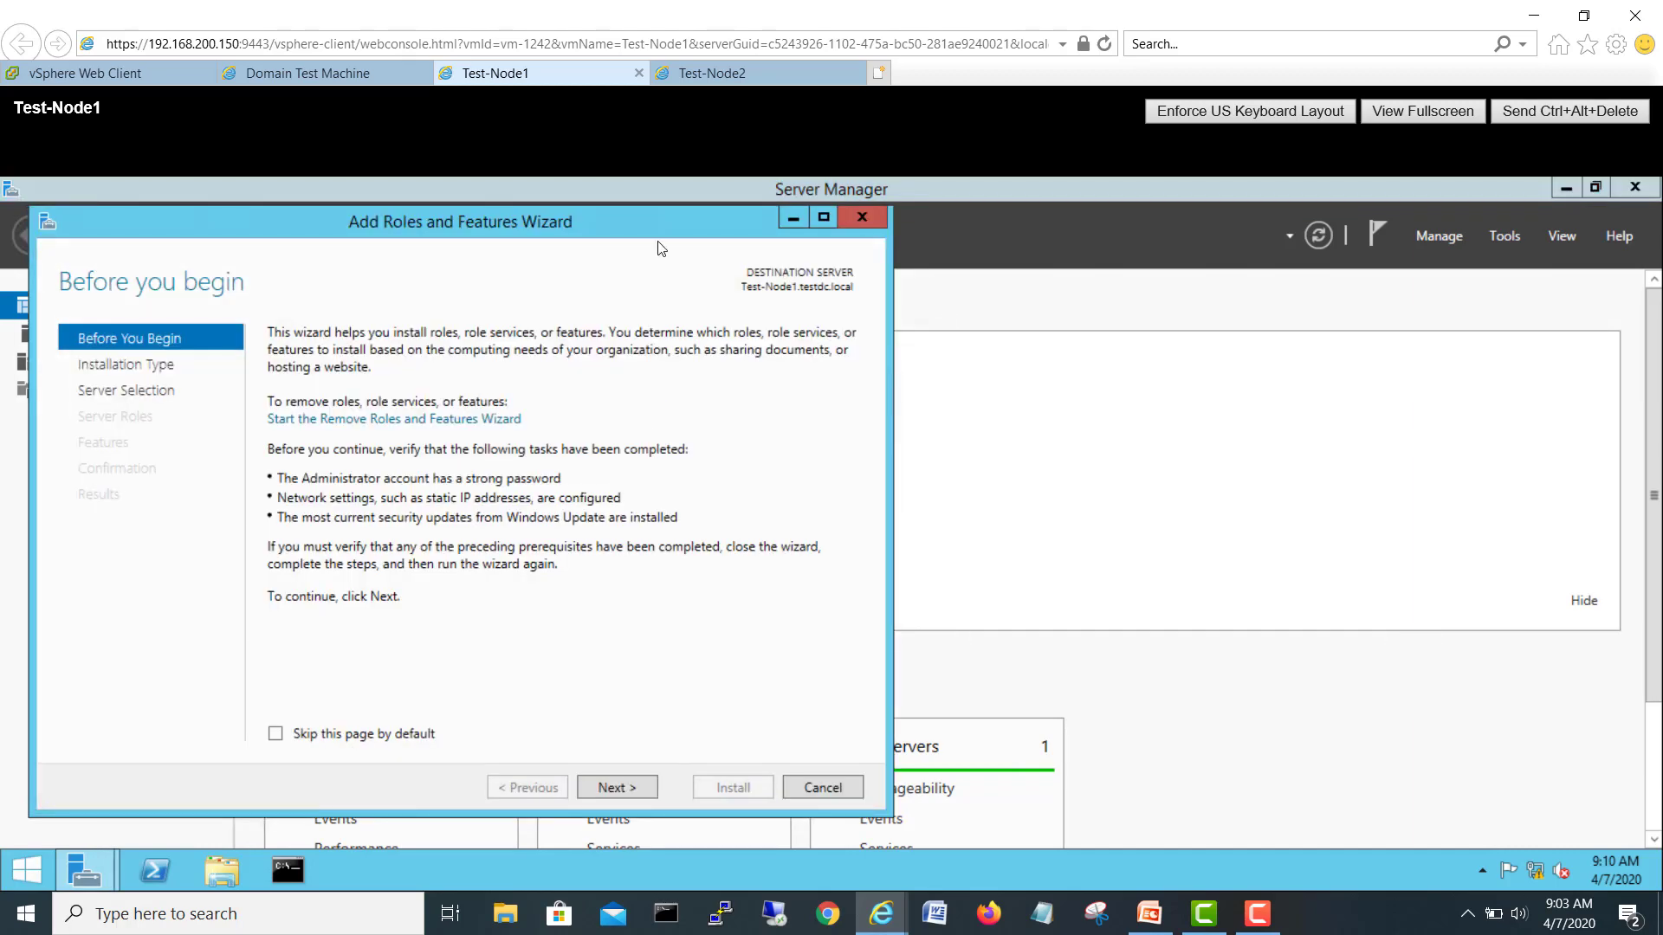
drag(650, 221, 984, 232)
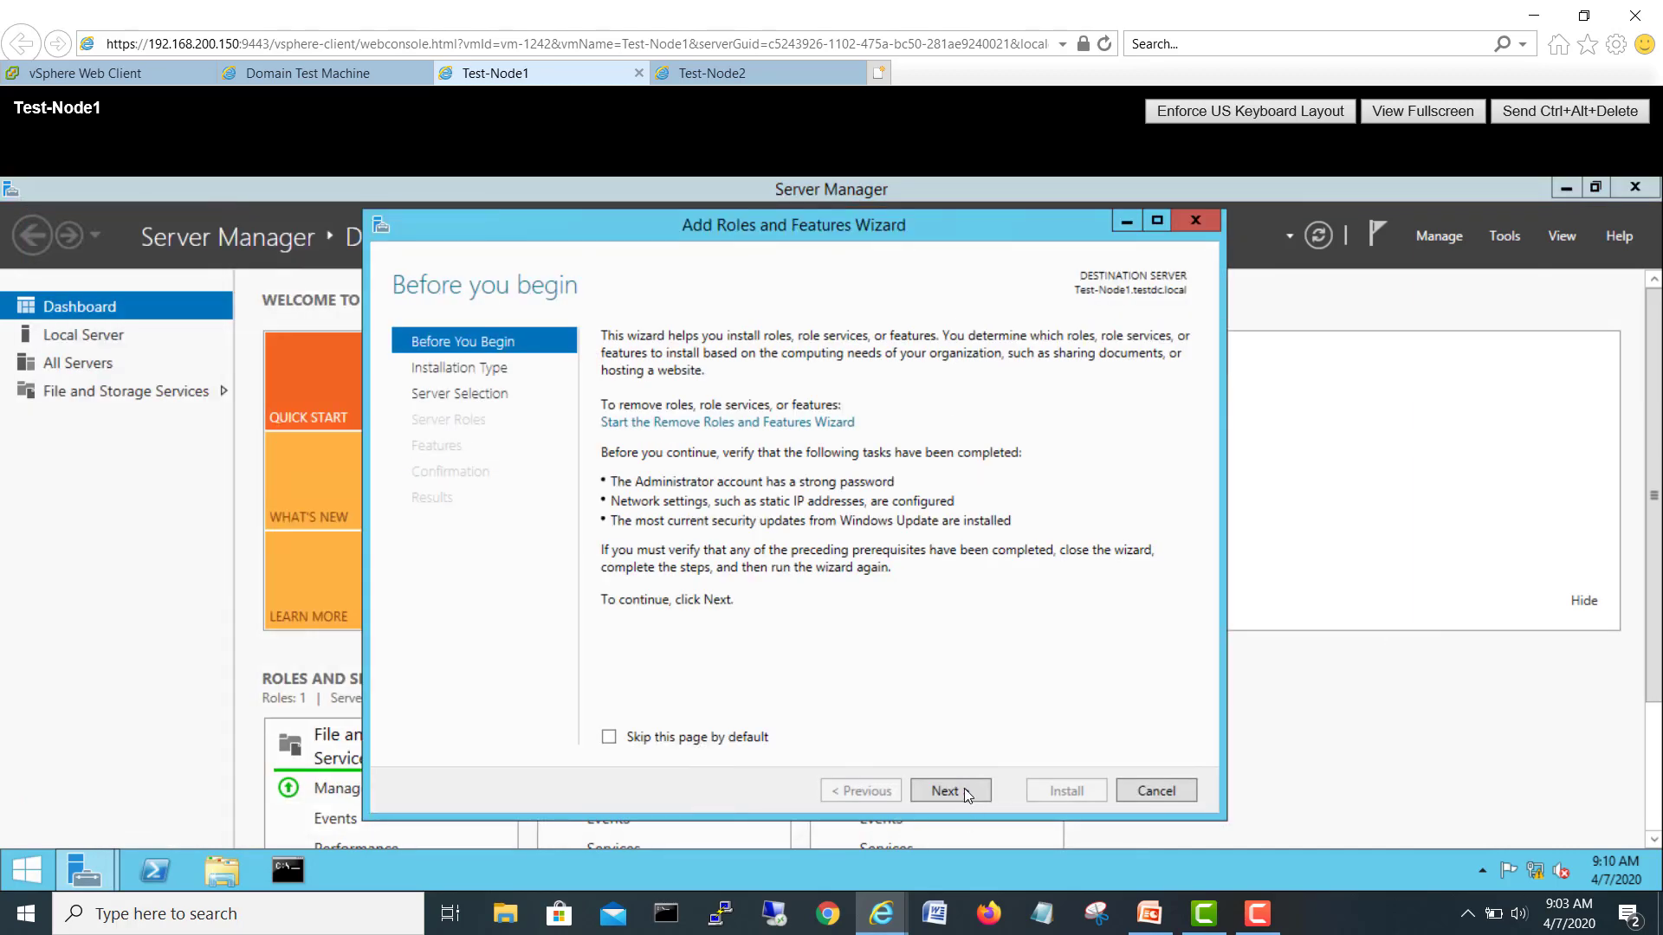
click(964, 788)
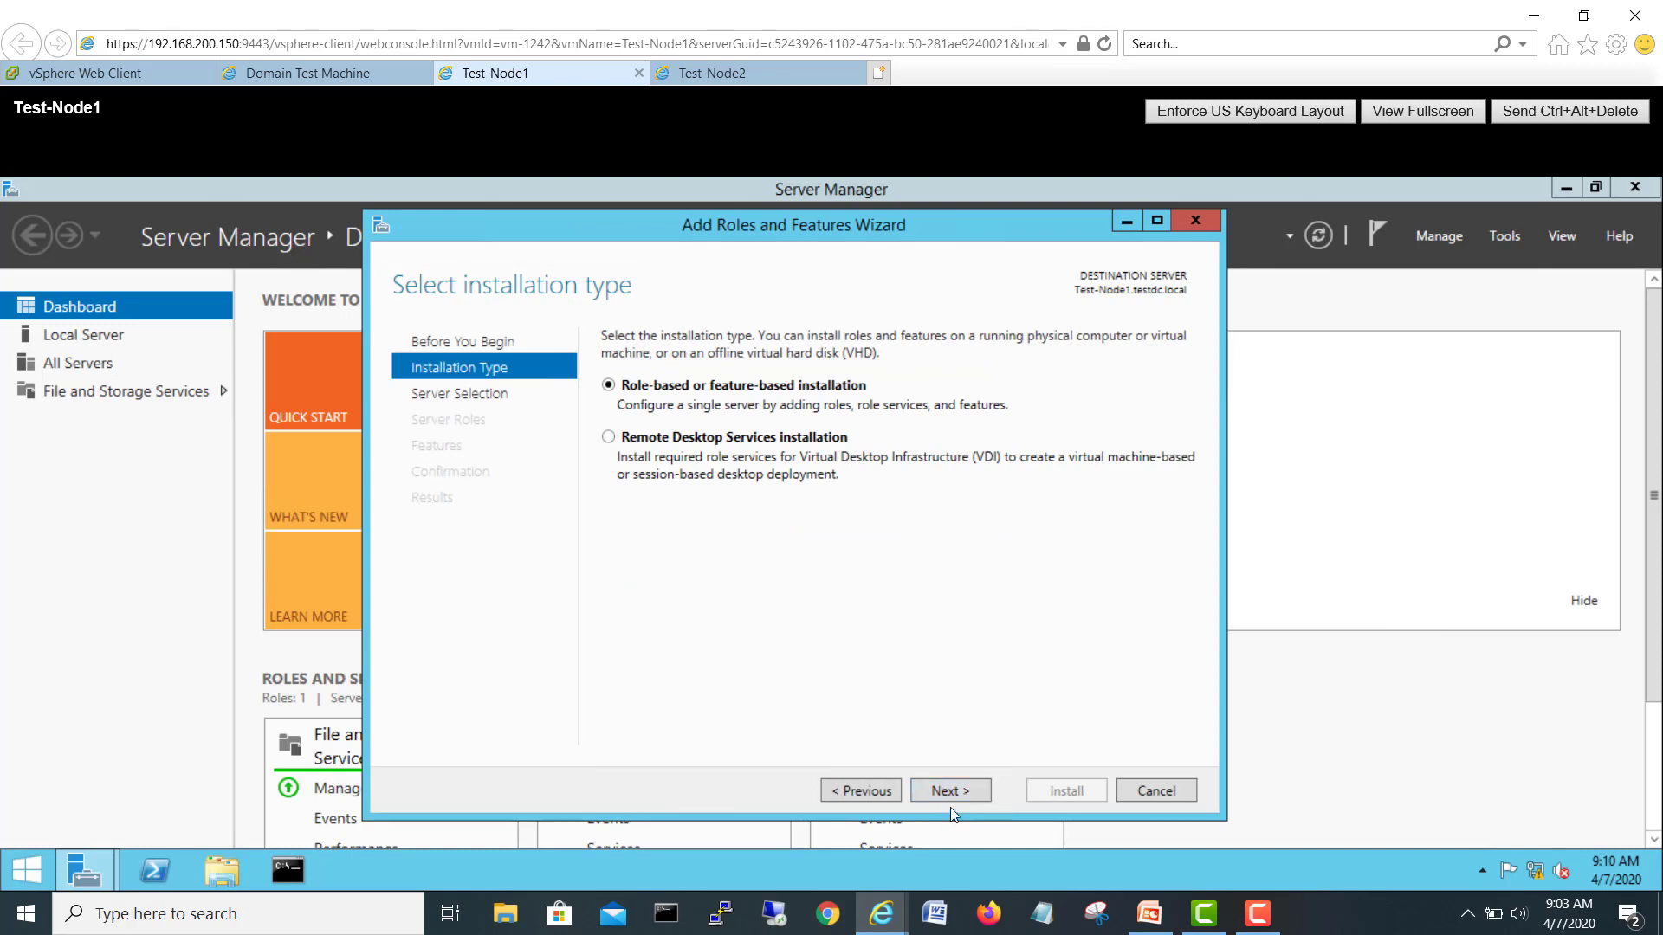
click(957, 791)
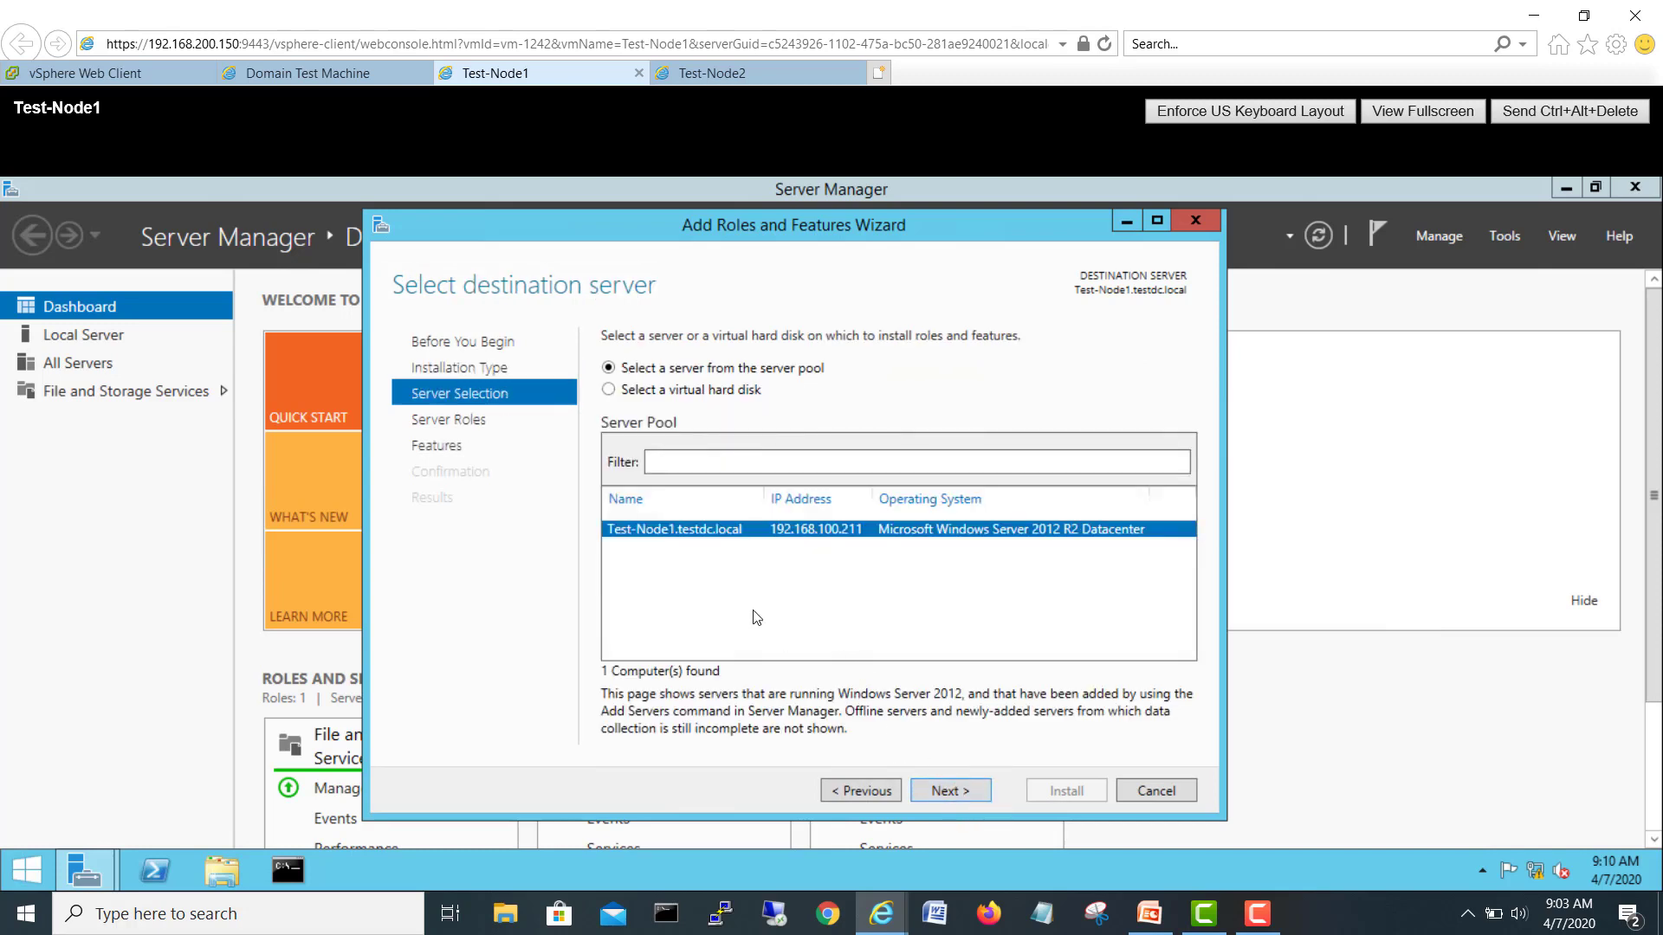
click(937, 791)
scroll(870, 567, down, 2)
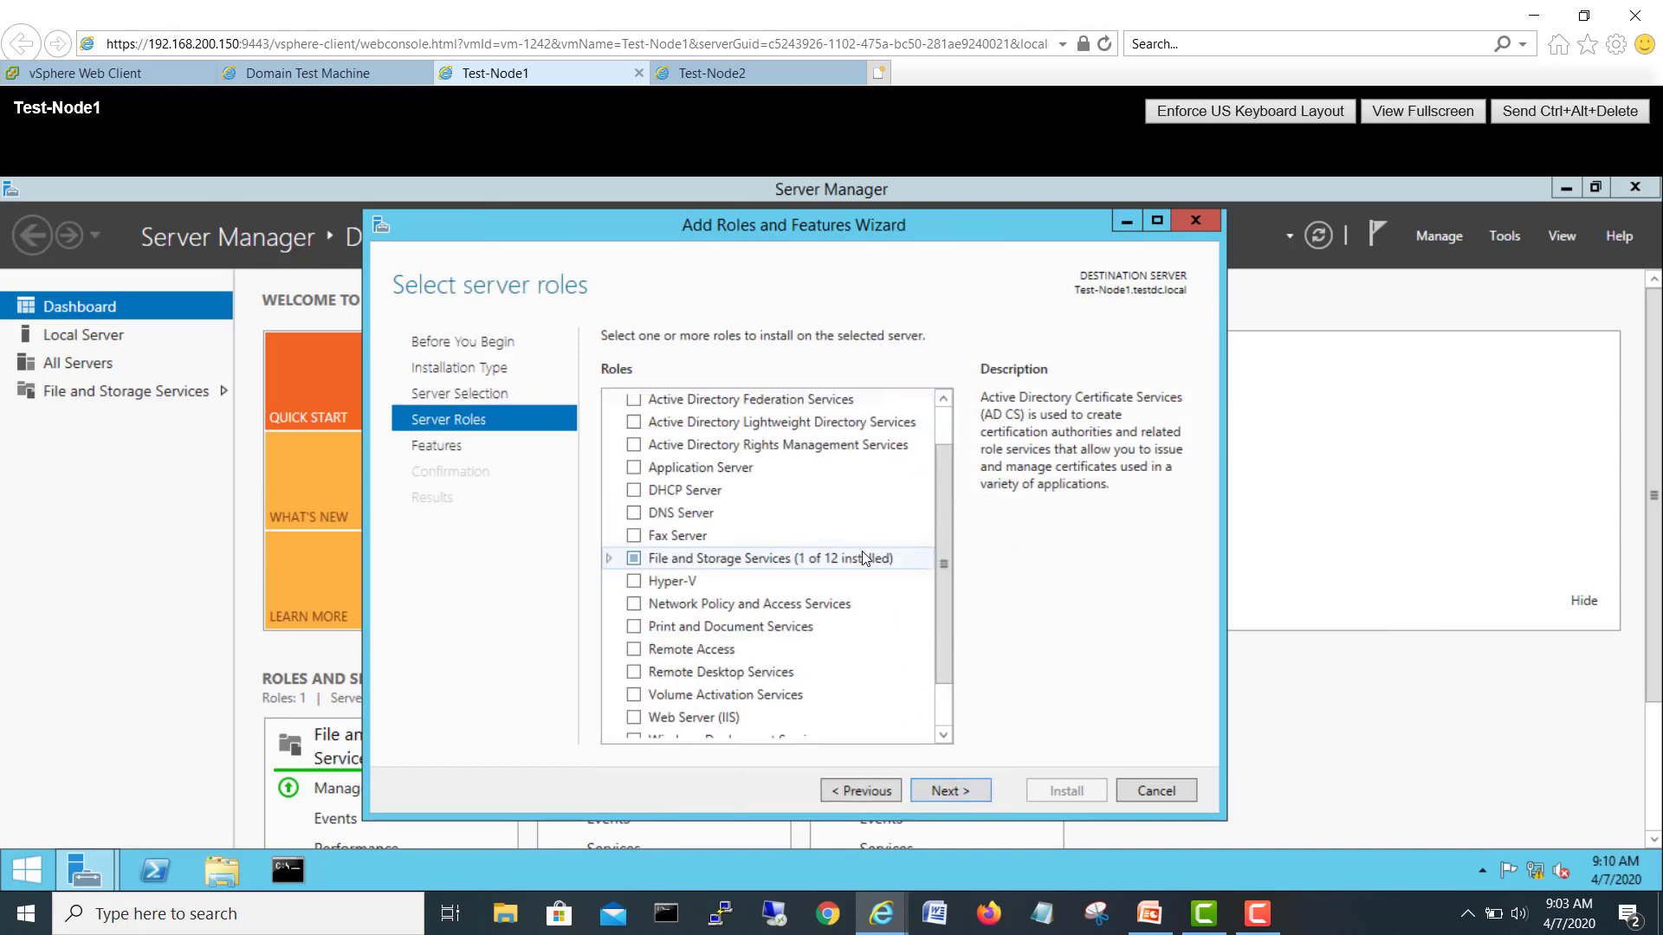
click(958, 793)
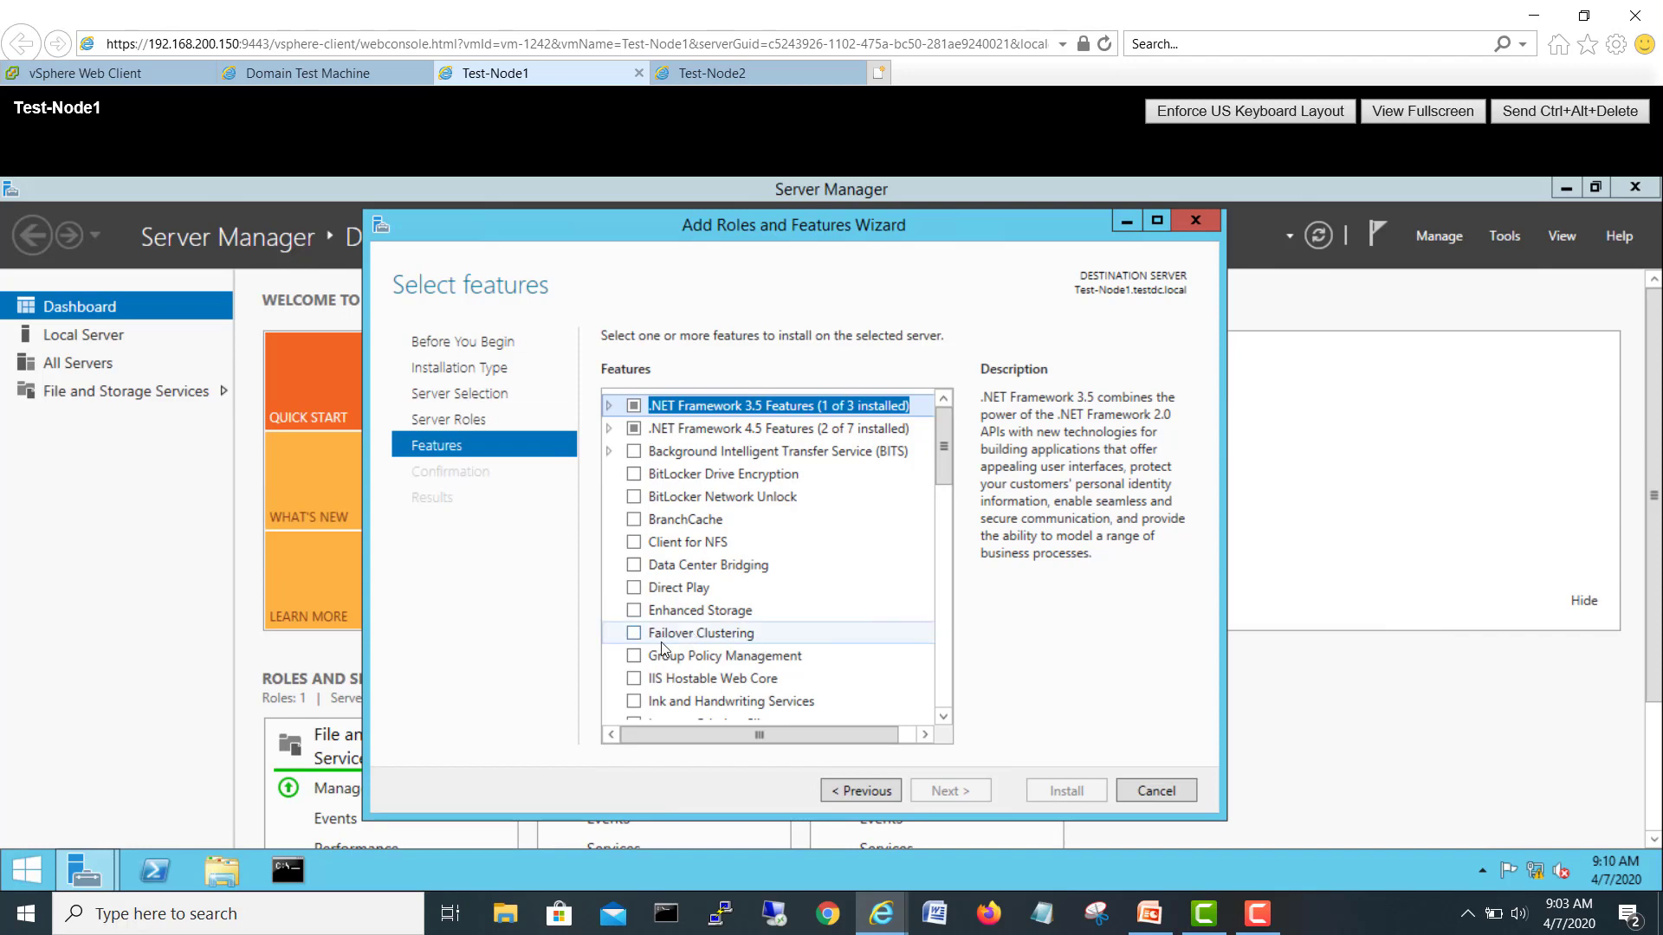
Step: Select the Failover Clustering feature with its required management tools and install it on Test-Node1
click(635, 634)
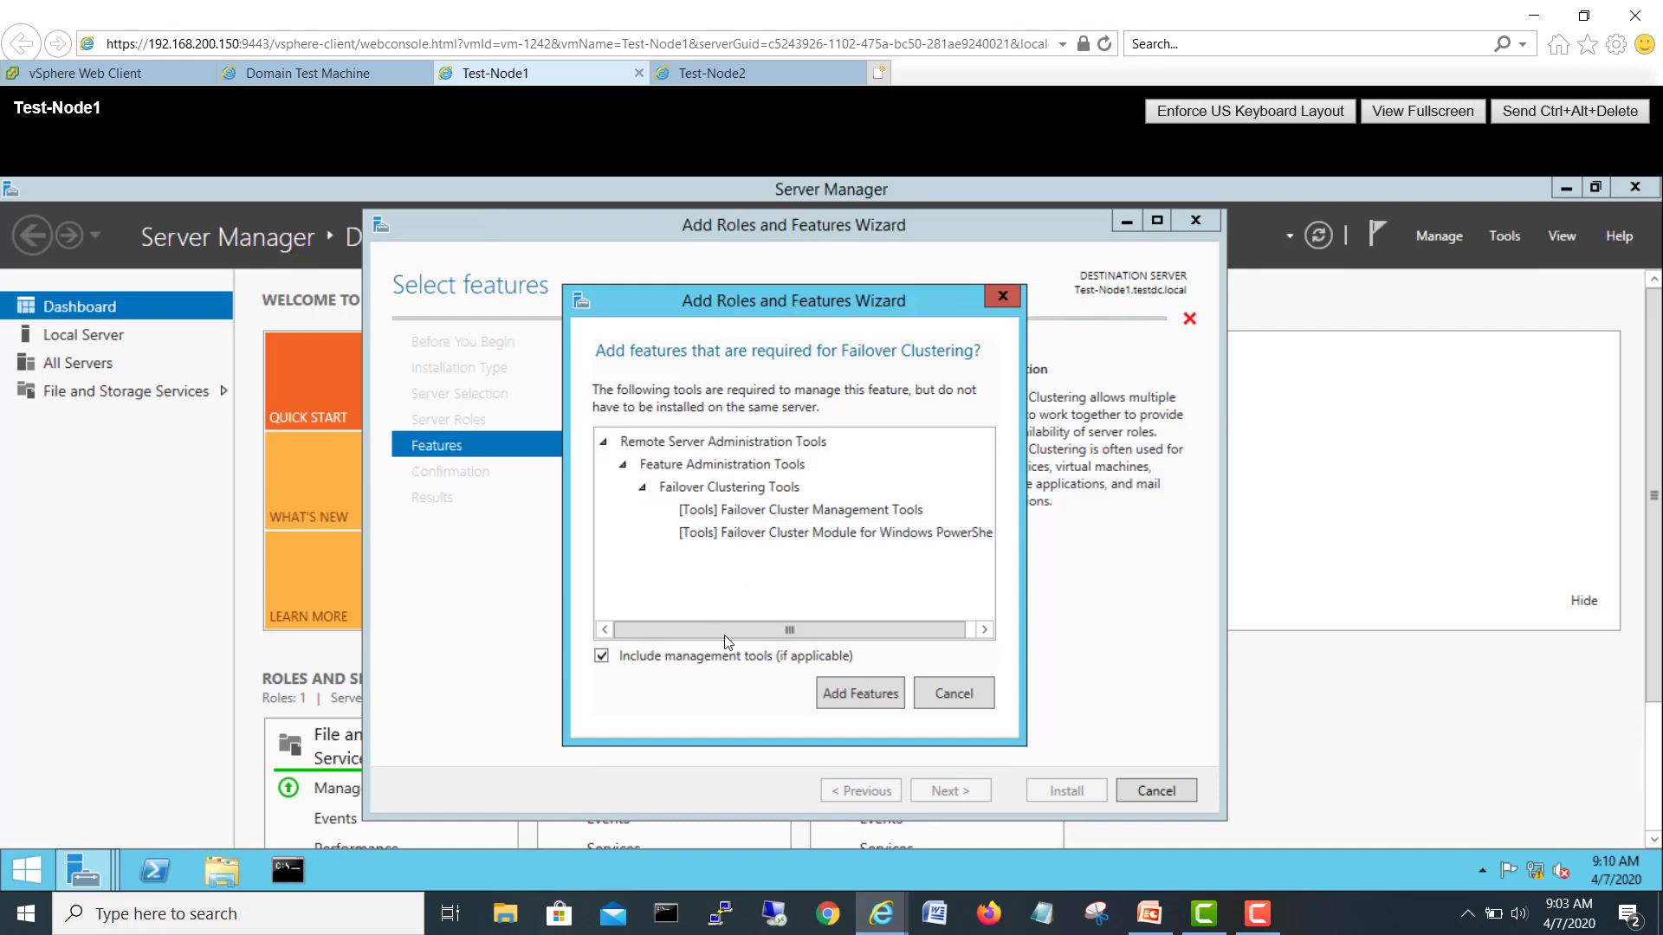
click(860, 694)
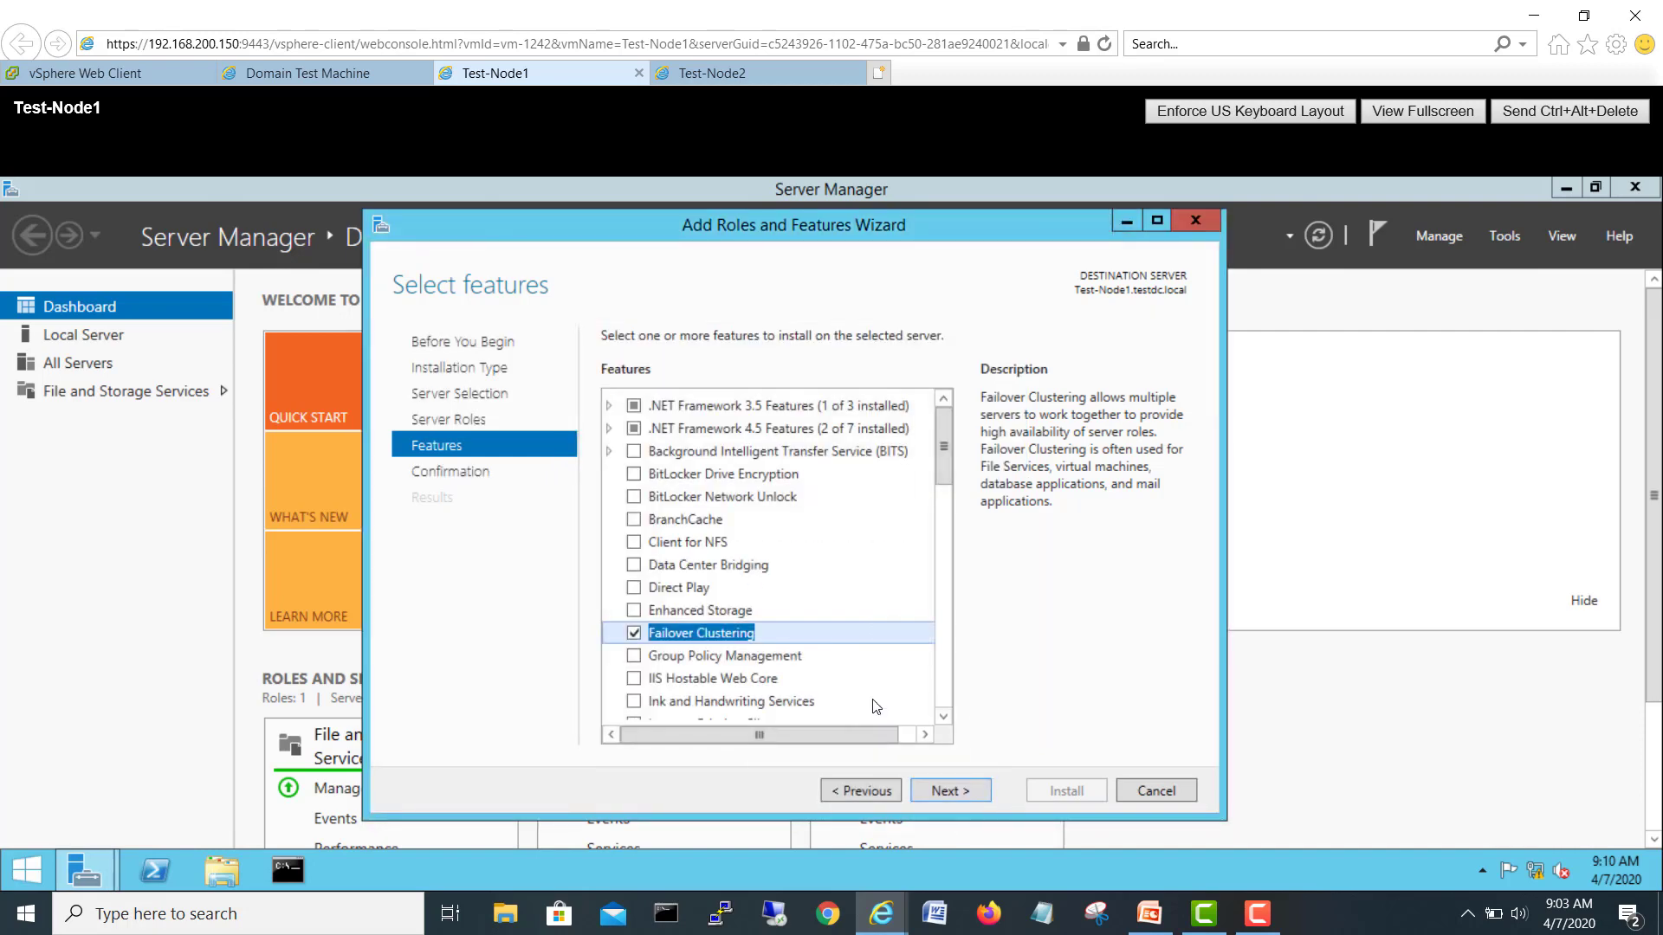
click(960, 792)
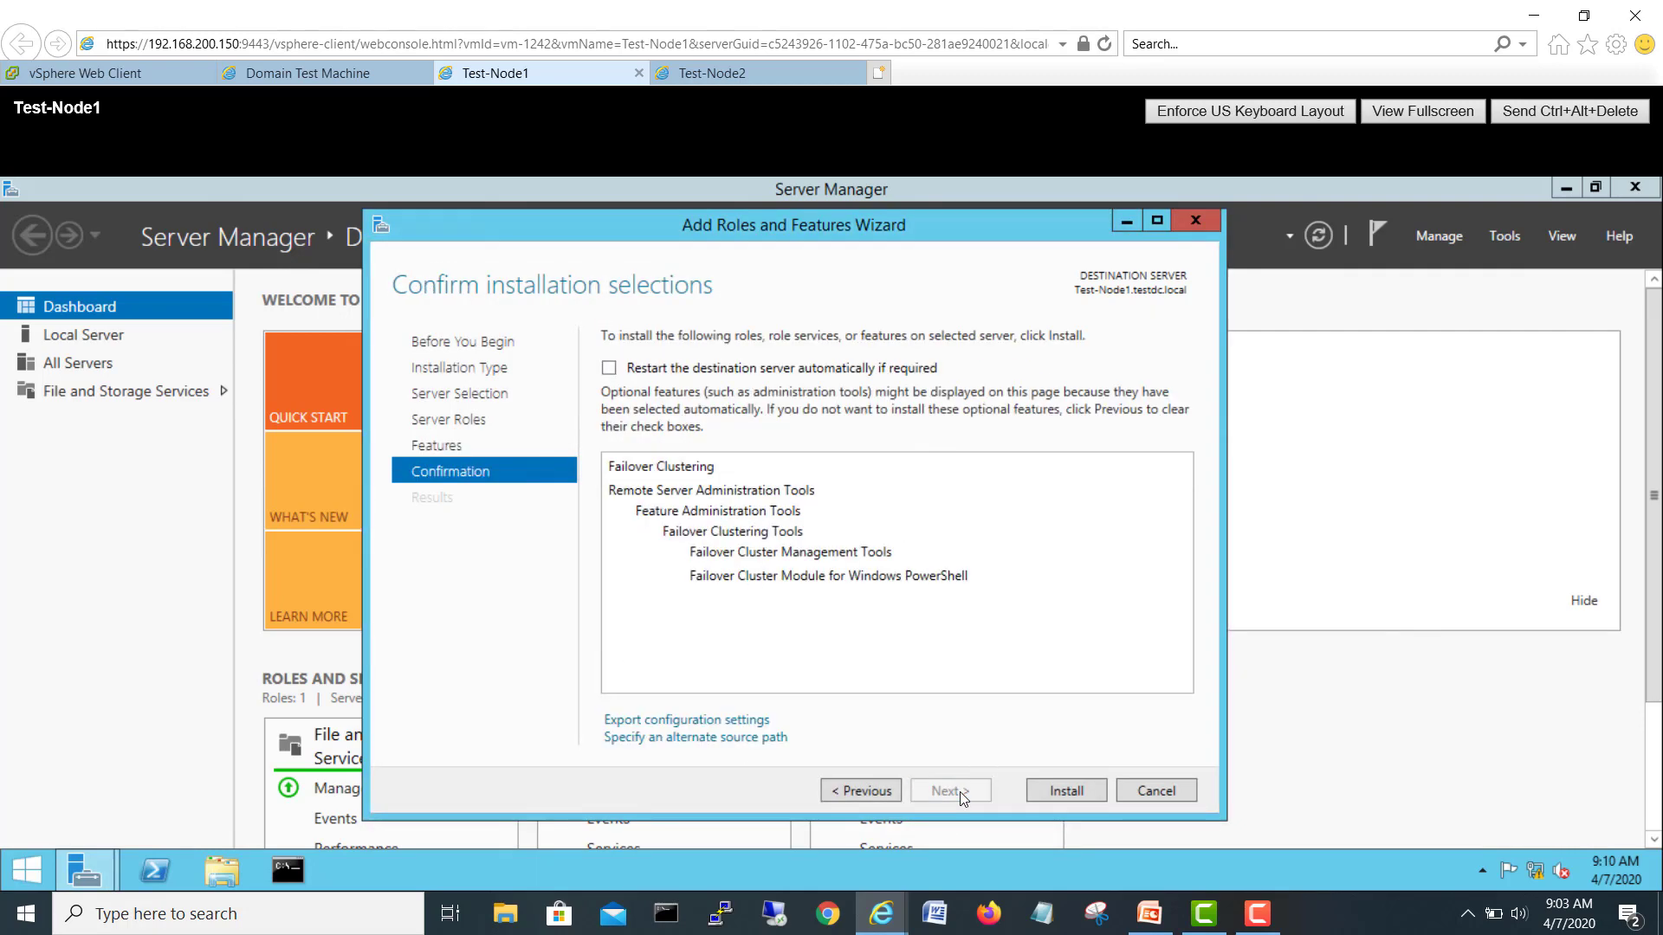
click(1068, 791)
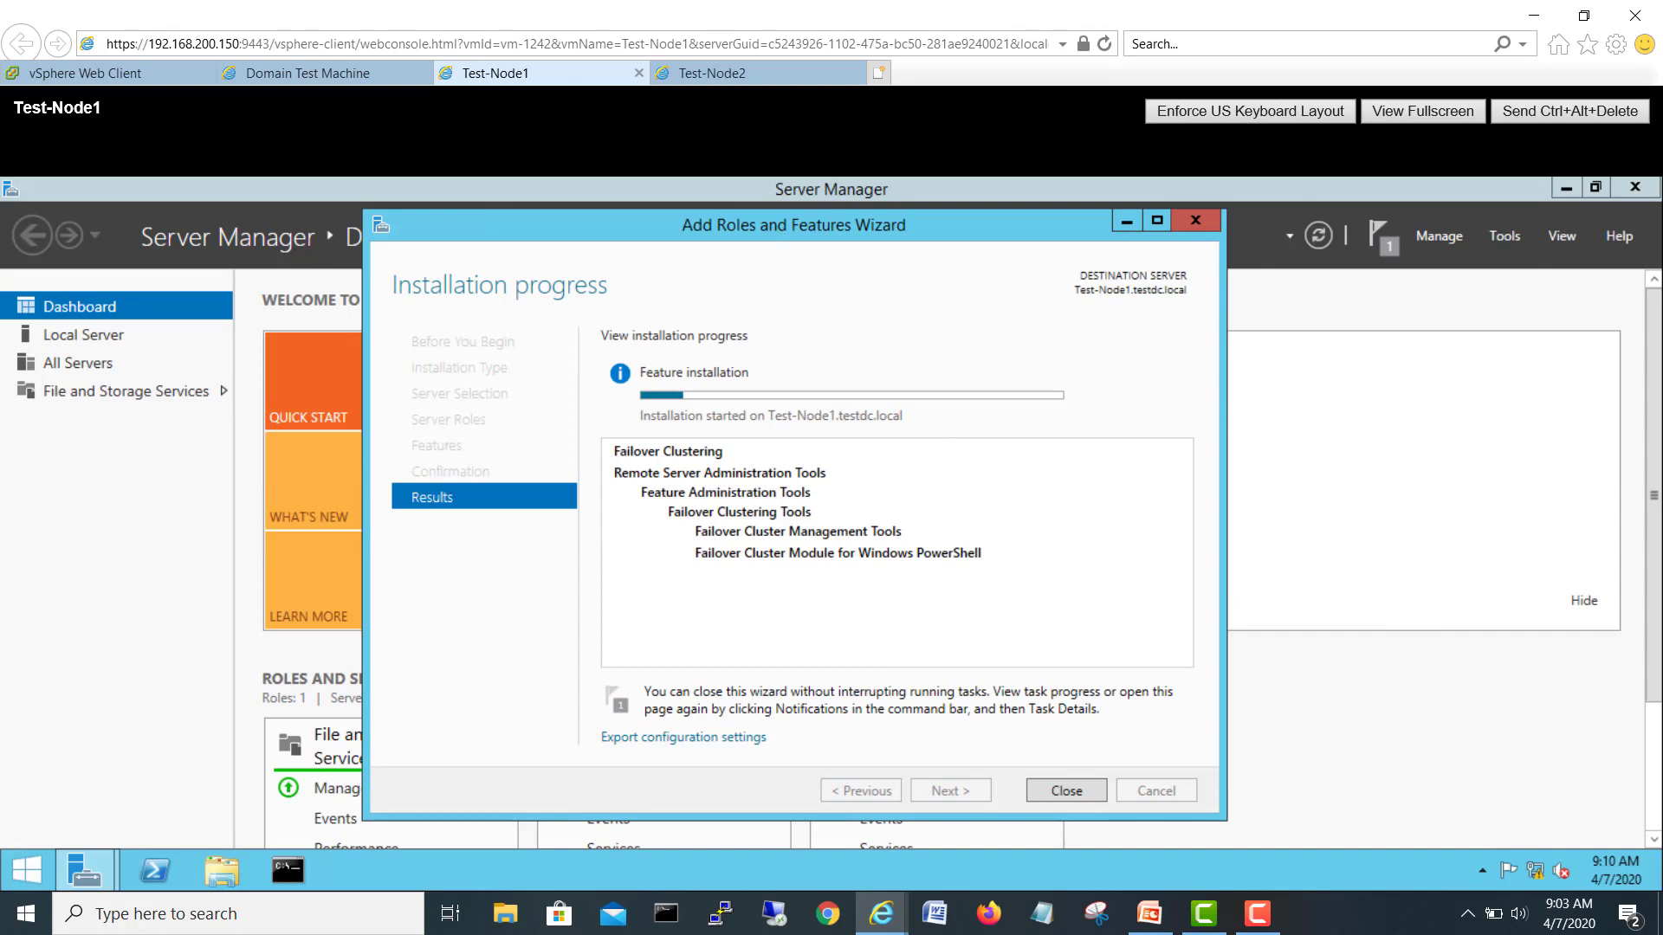
drag(783, 232, 761, 215)
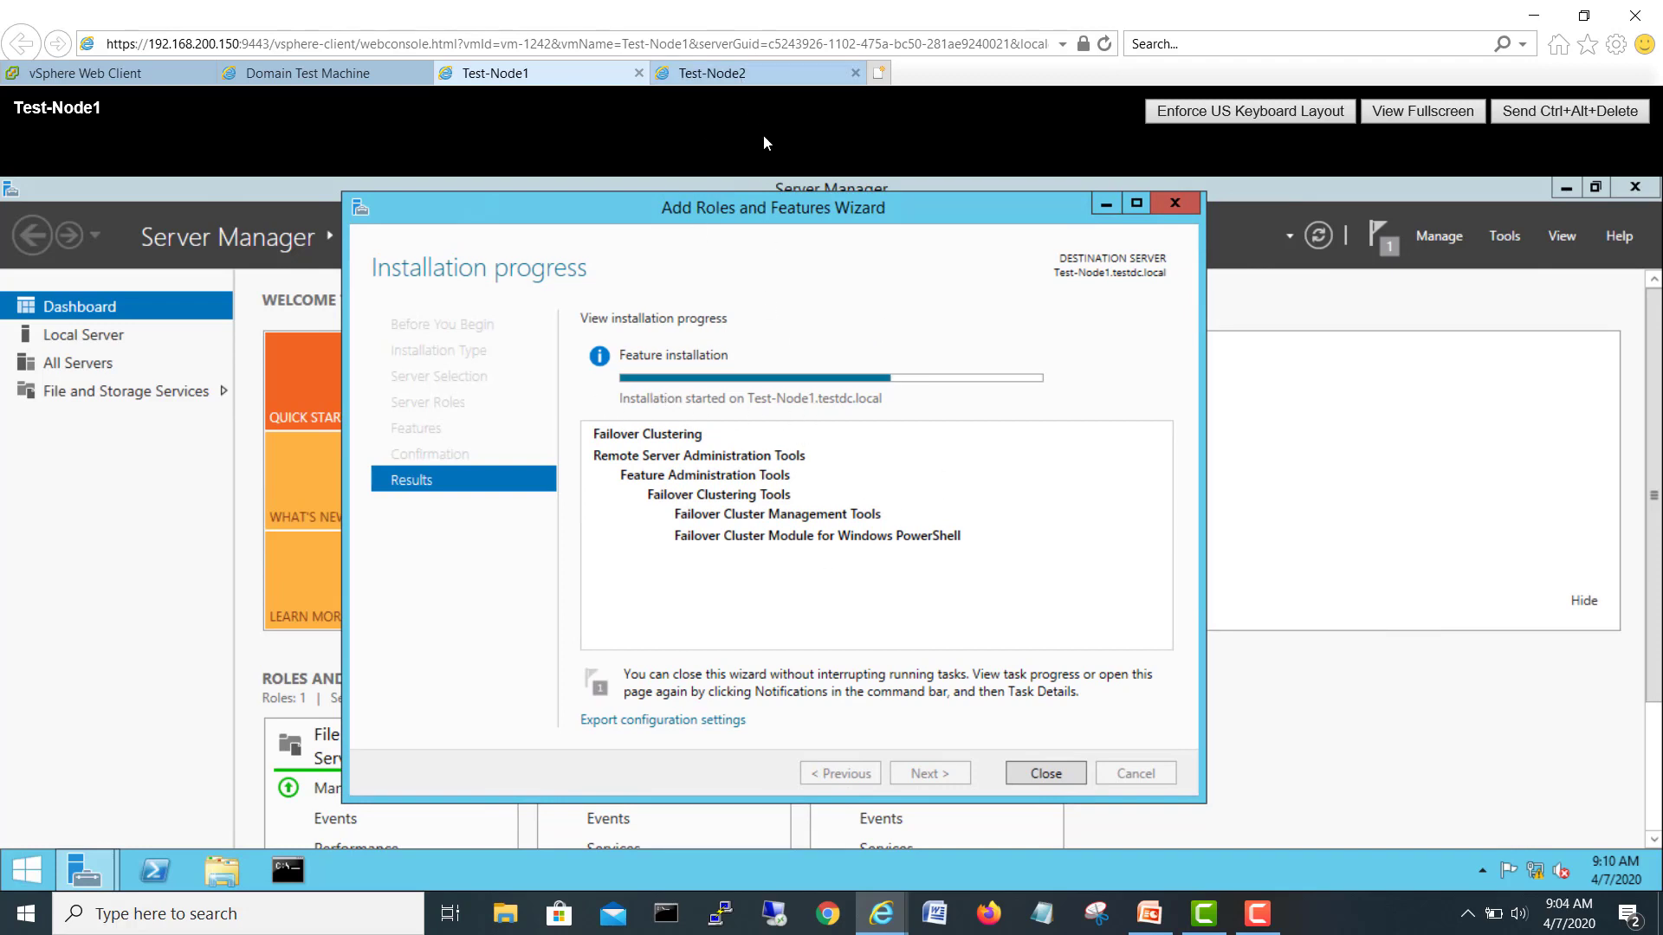
Step: Switch to the Test-Node2 console, open Server Manager and try to start adding roles and features, dismissing the notice
click(763, 77)
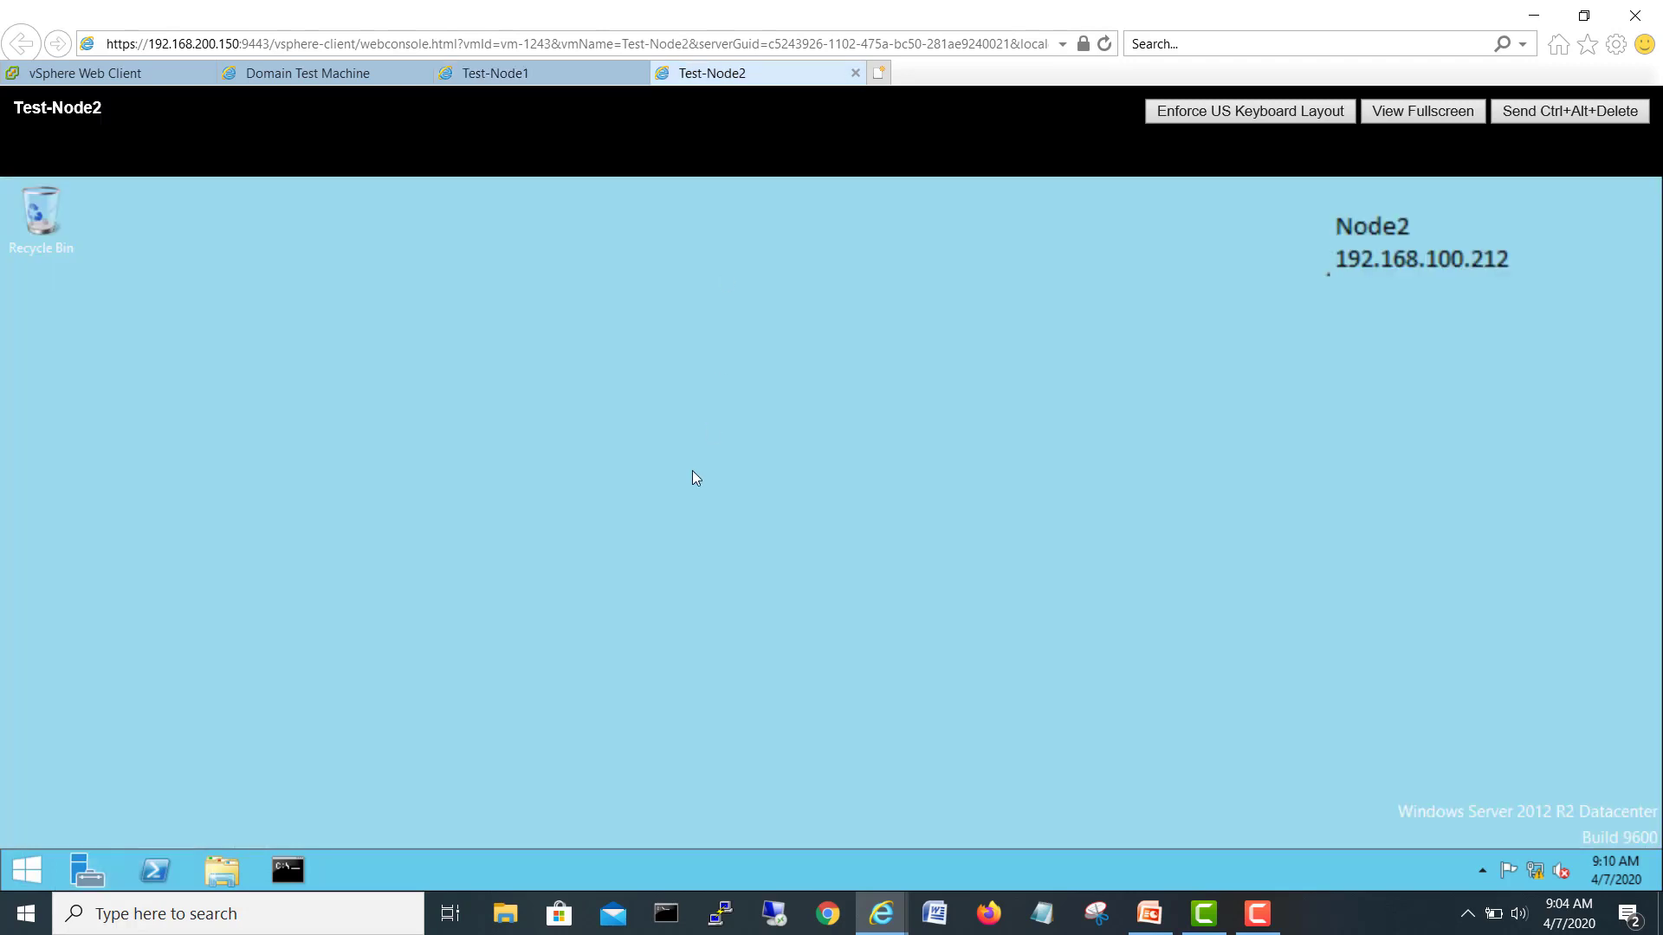
click(70, 865)
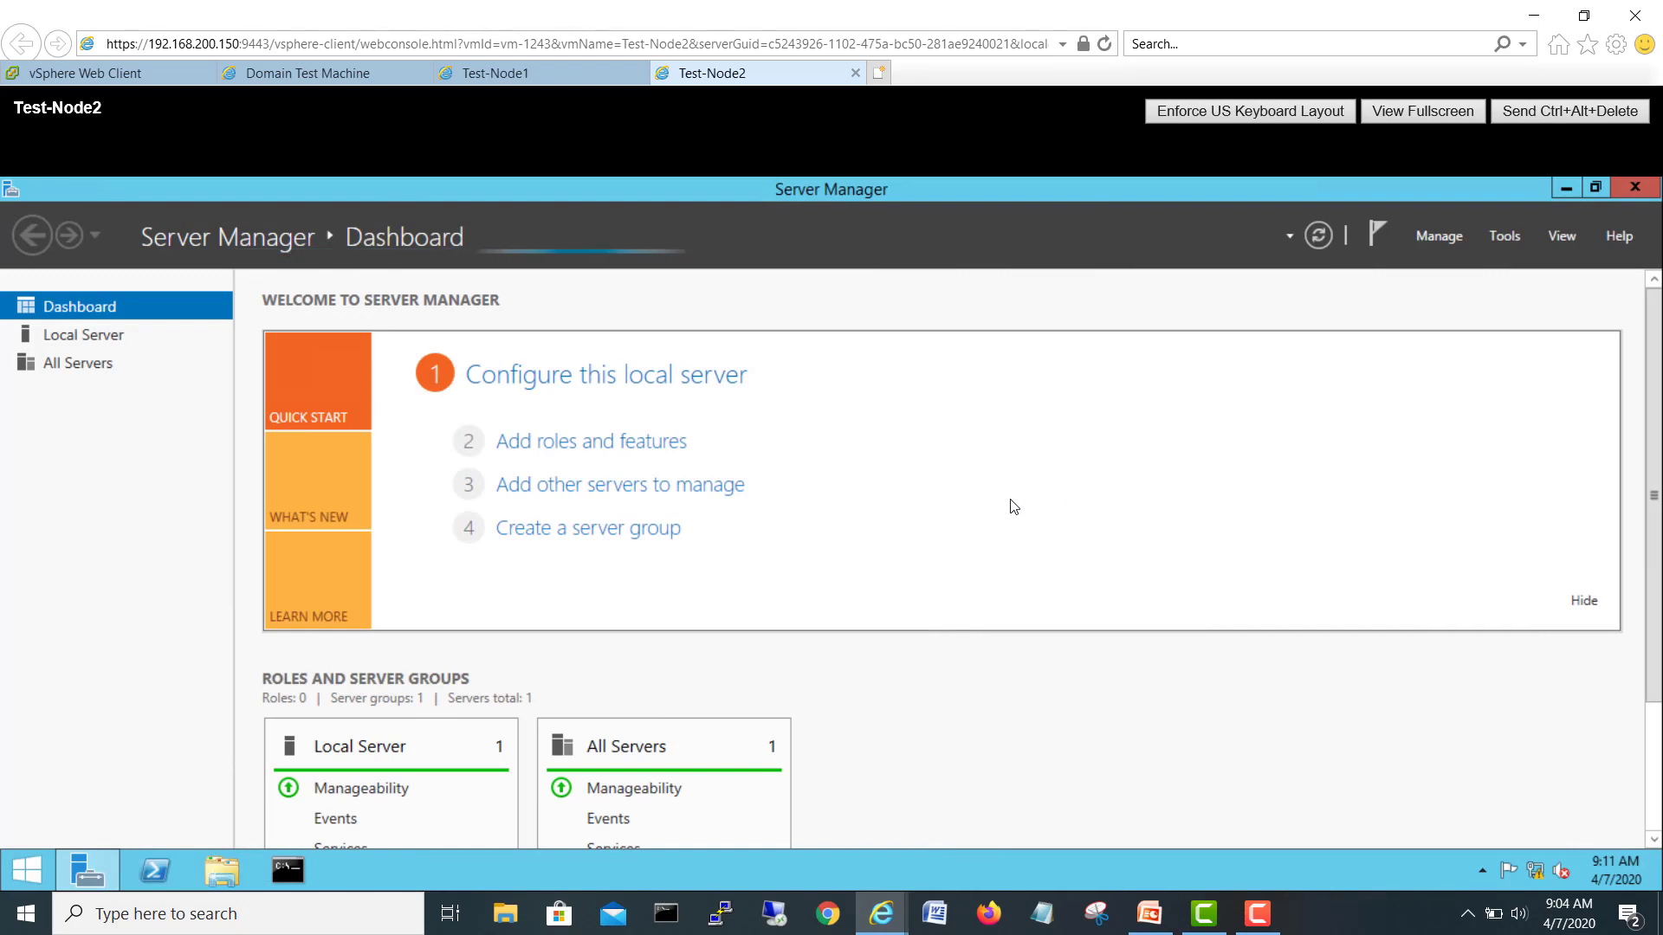
click(655, 442)
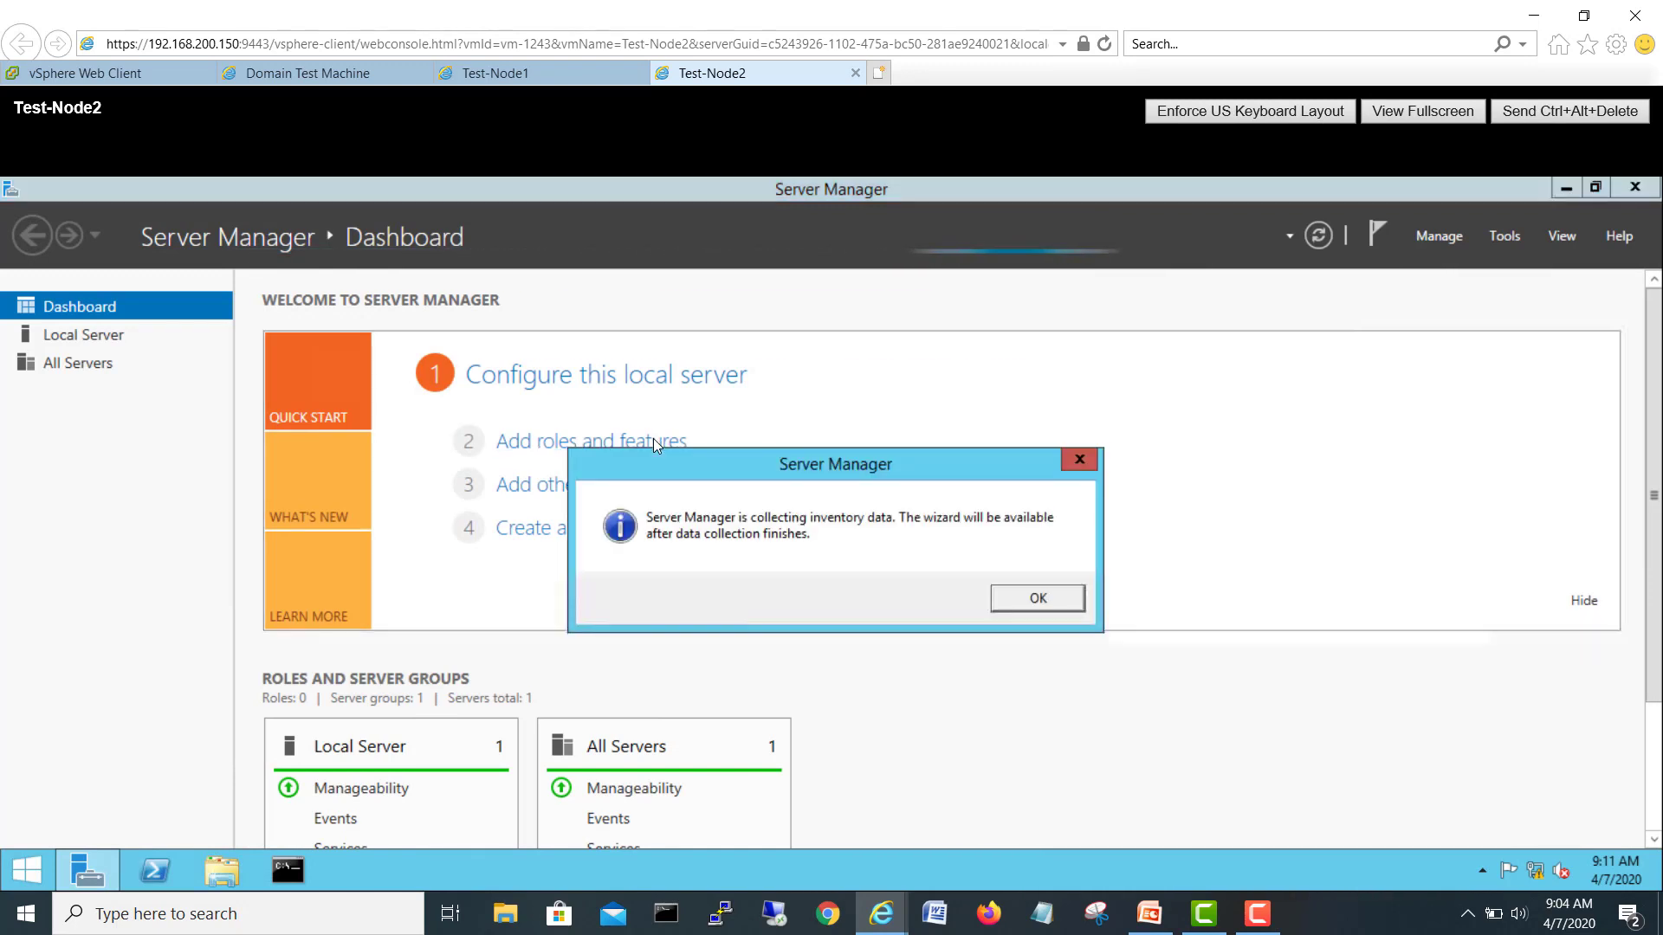
drag(833, 470, 1060, 381)
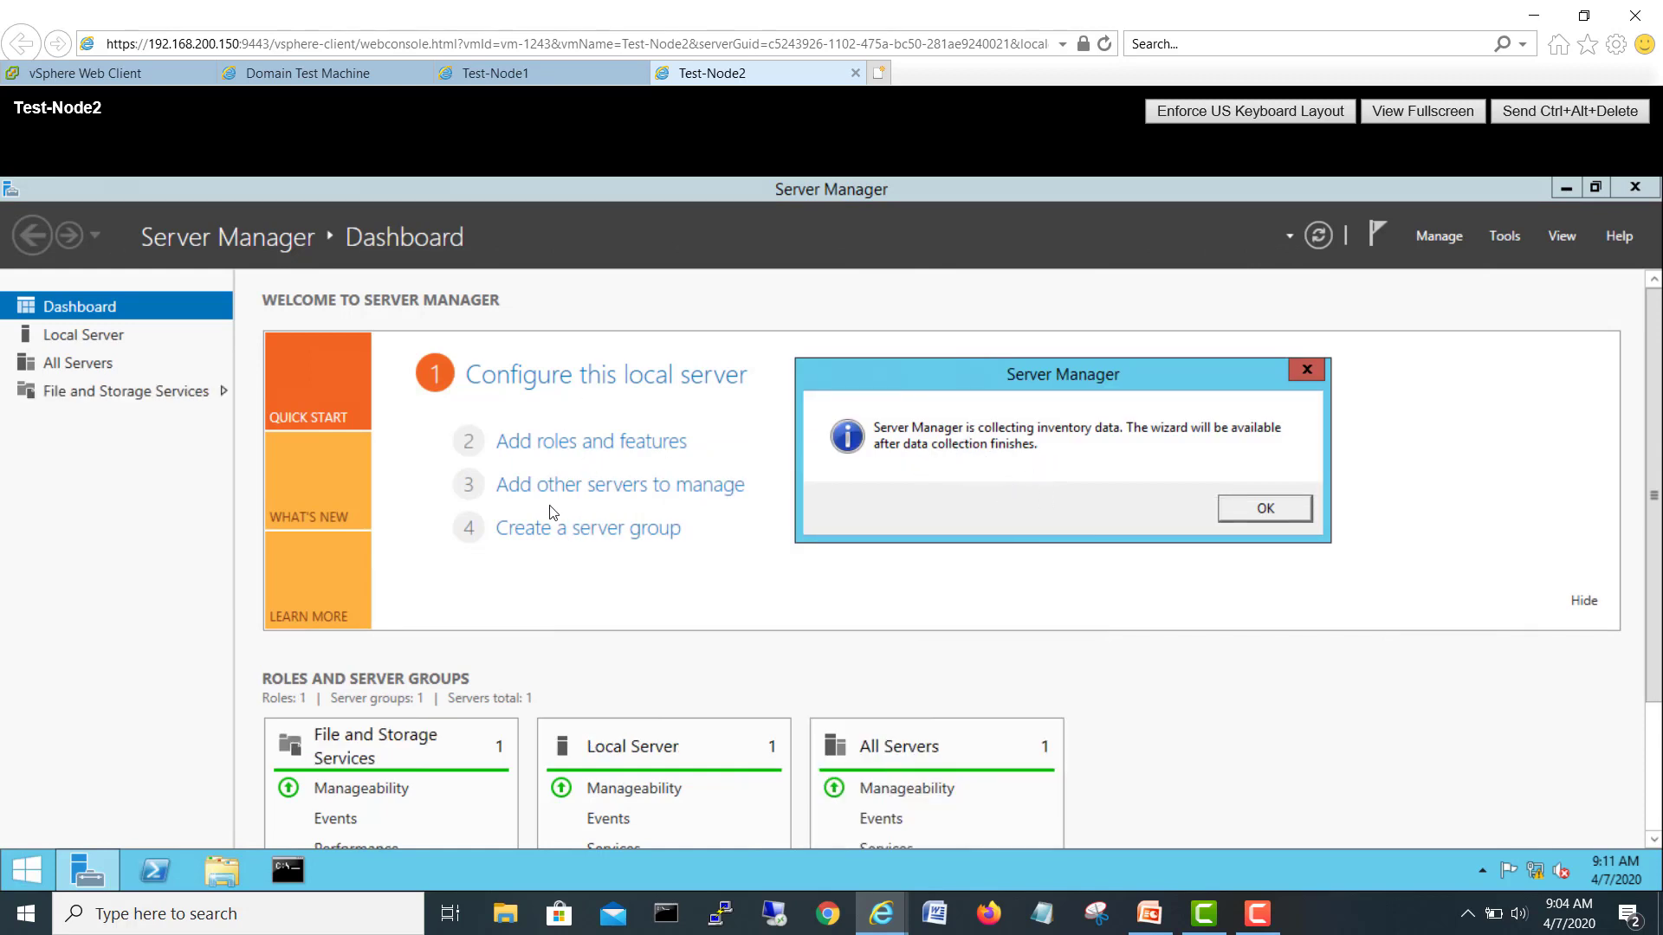
click(1260, 511)
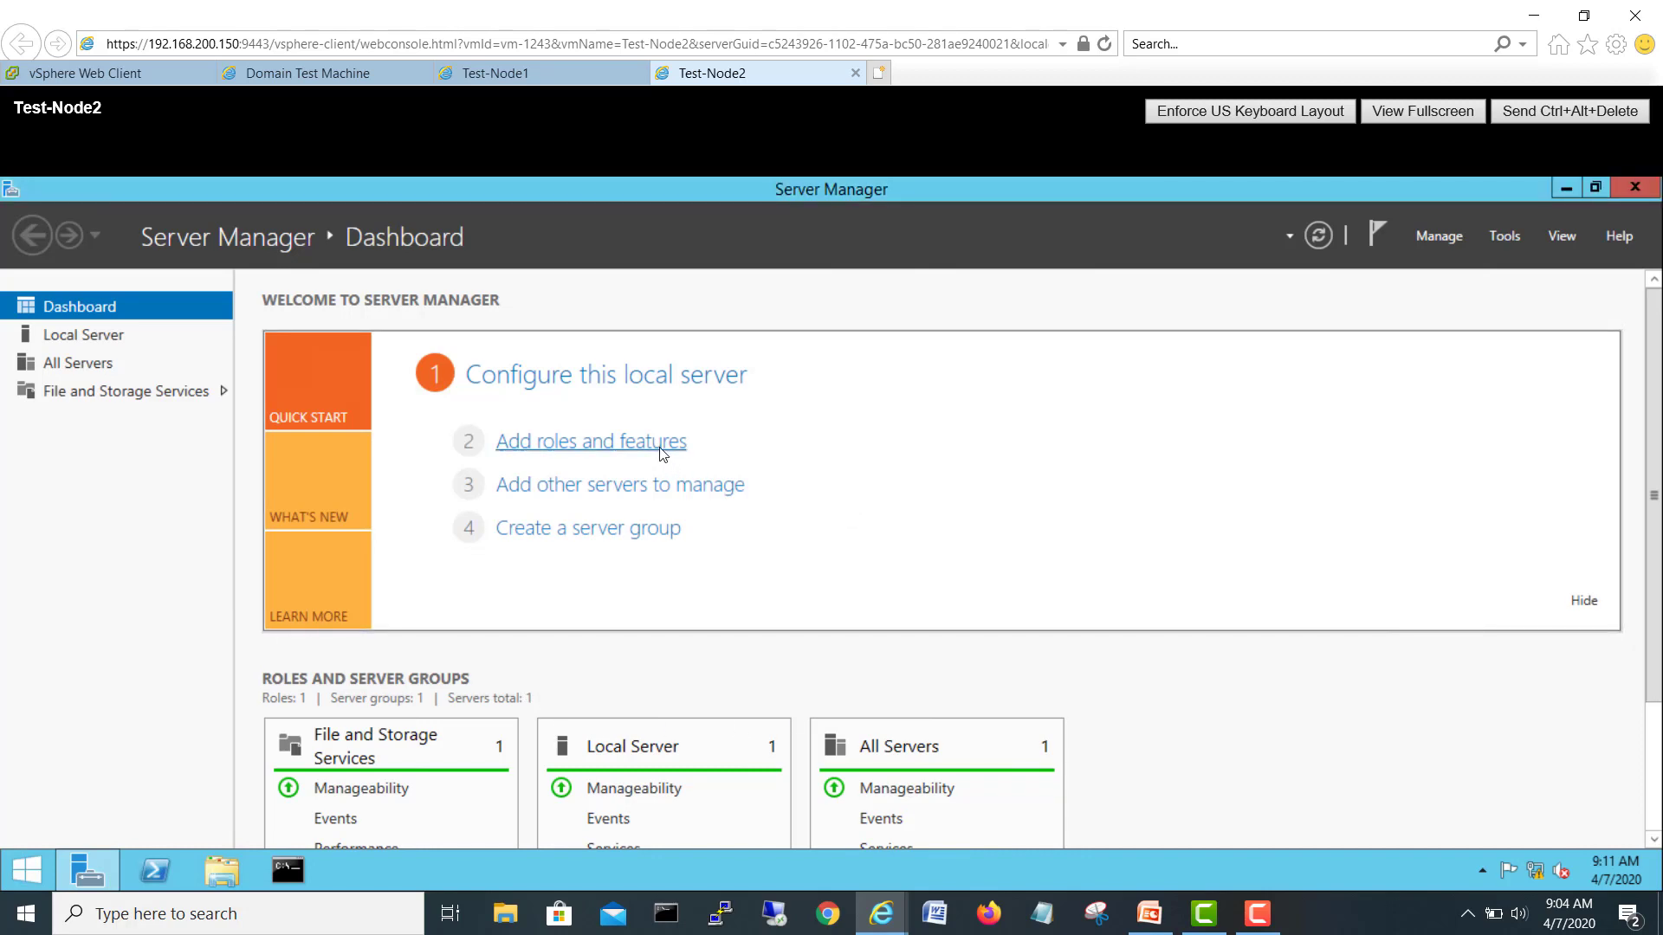
Step: Start adding roles and features on Test-Node2 as a role-based installation, adding no server roles, and proceed to feature selection
click(661, 449)
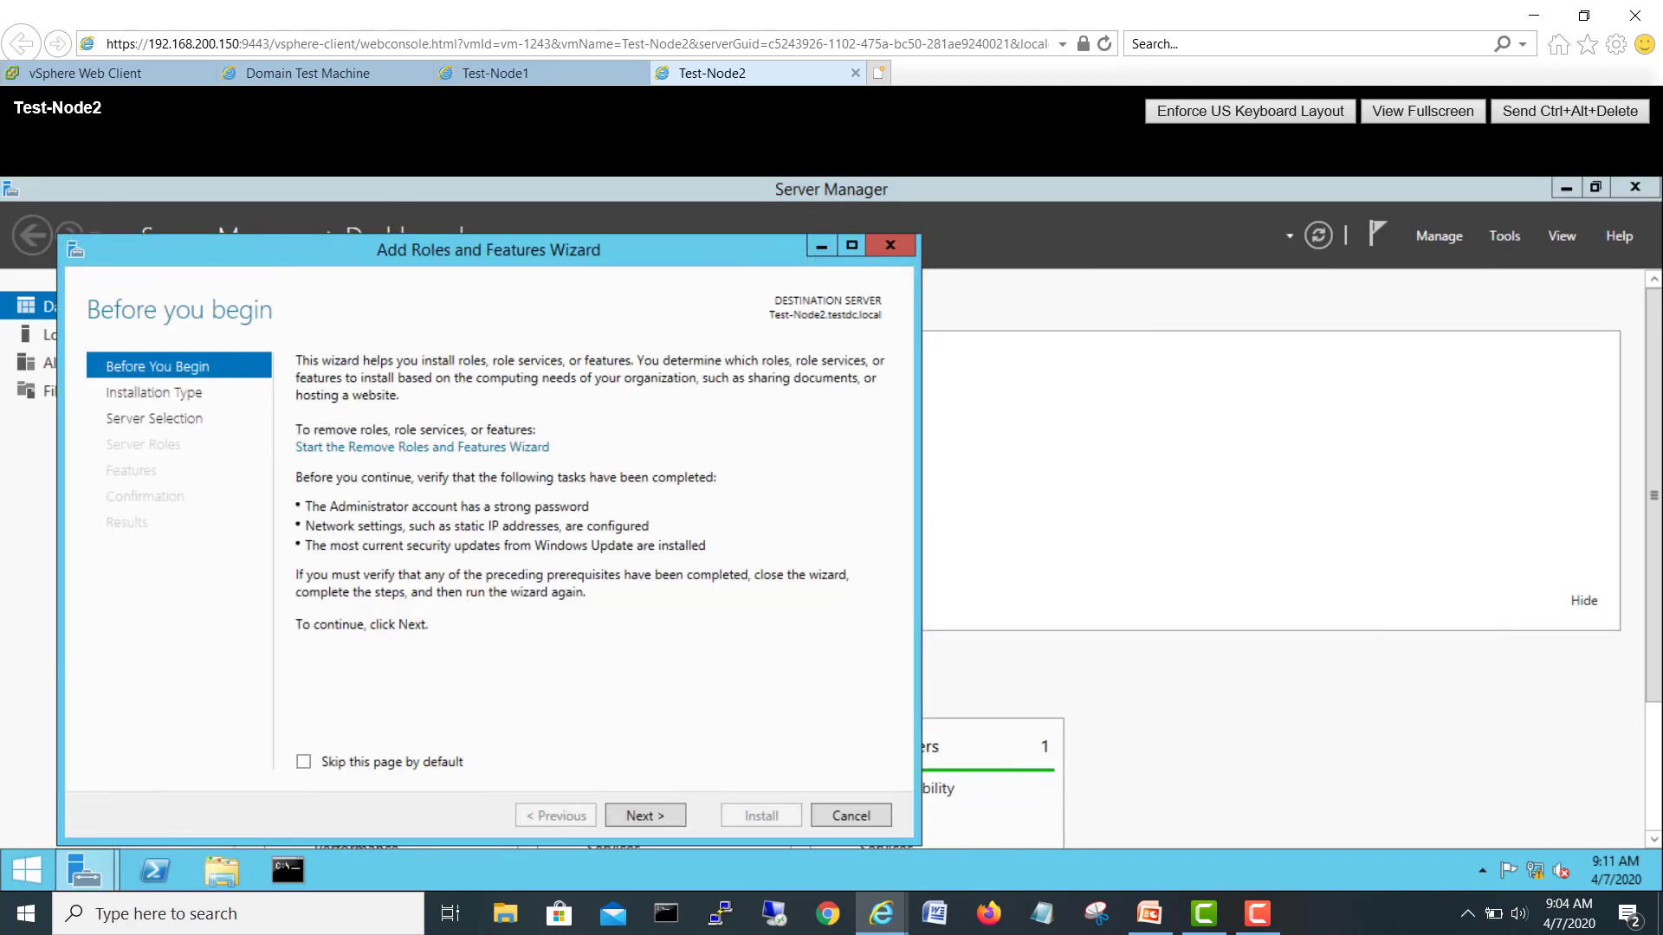
drag(690, 244, 1003, 198)
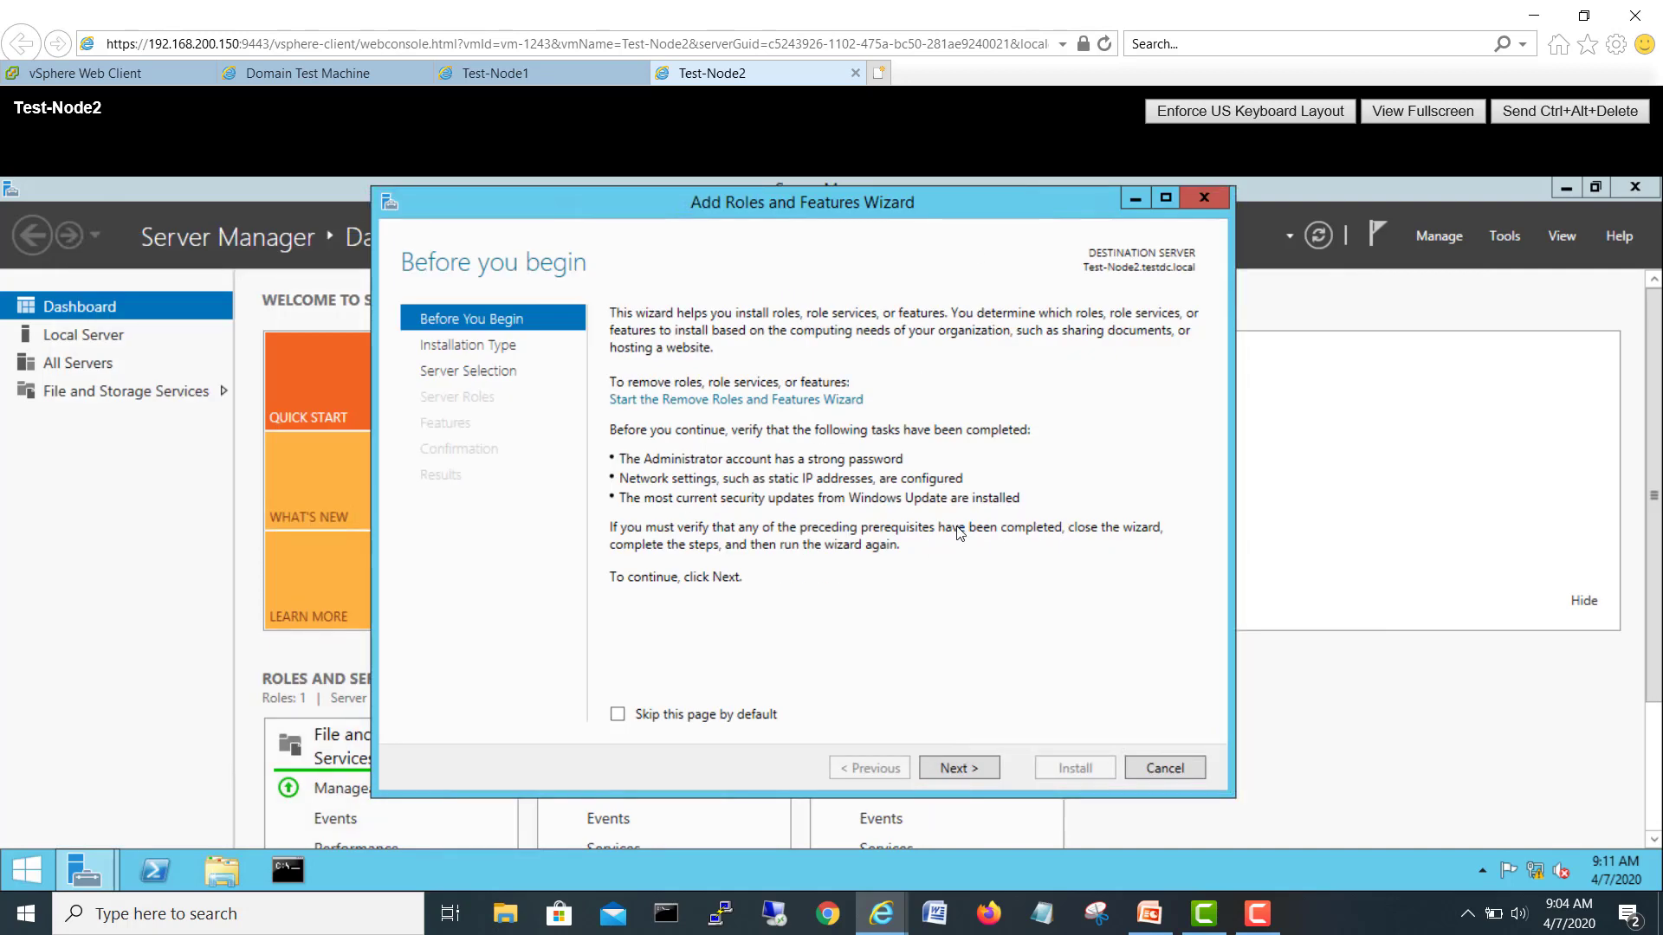
click(983, 768)
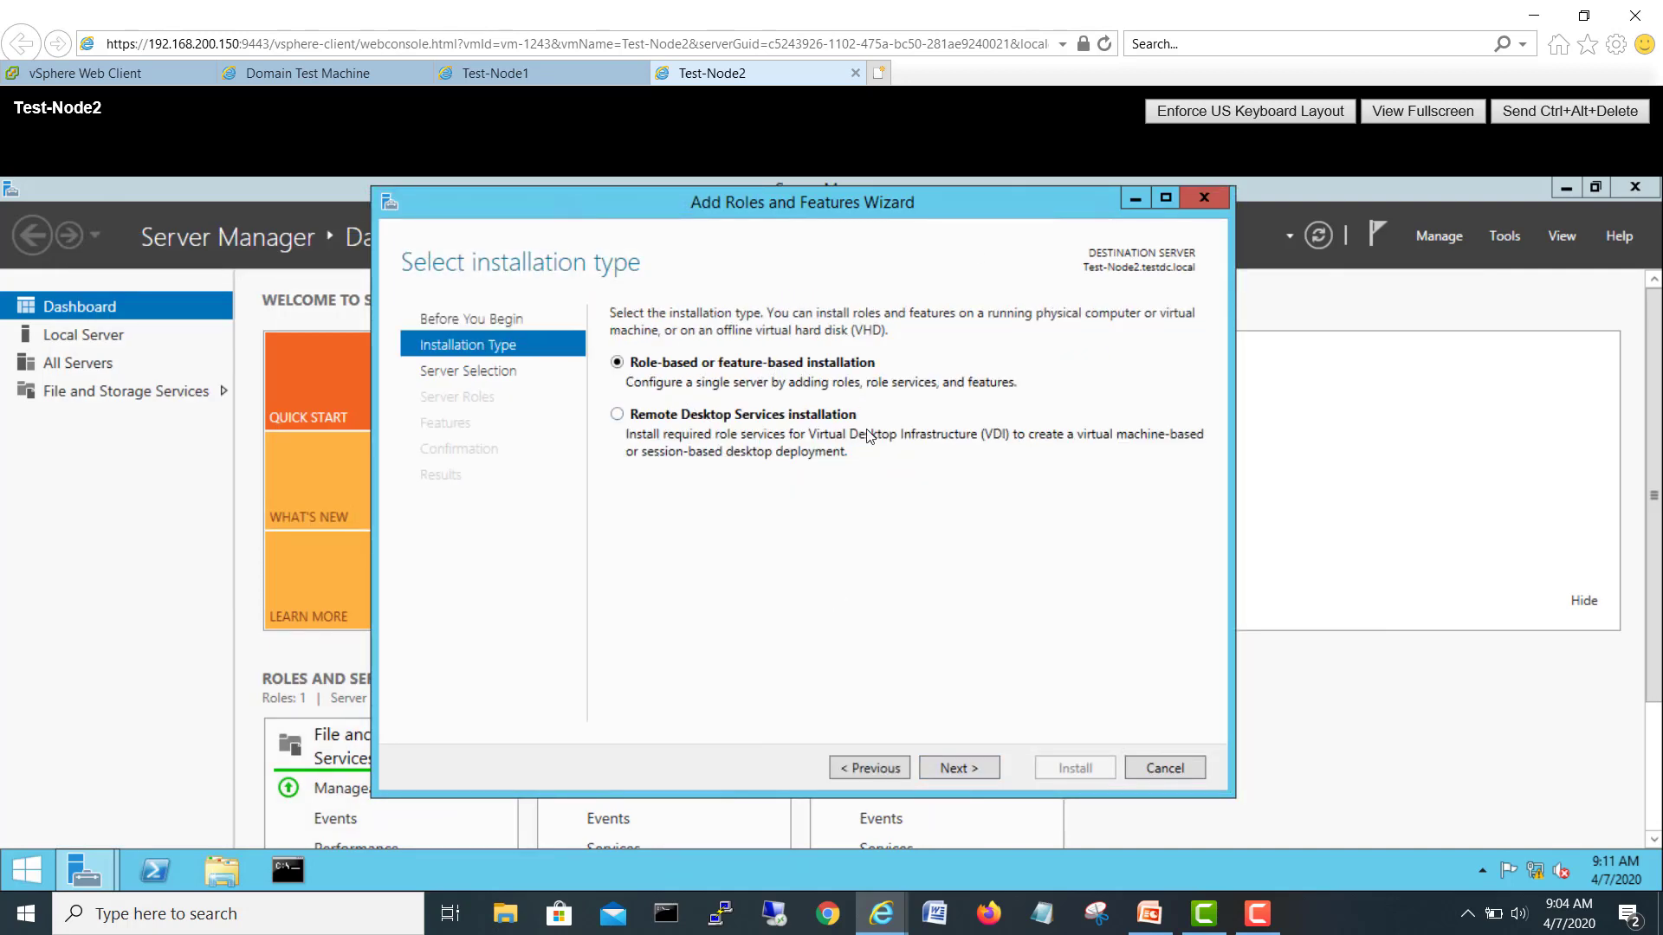
click(961, 769)
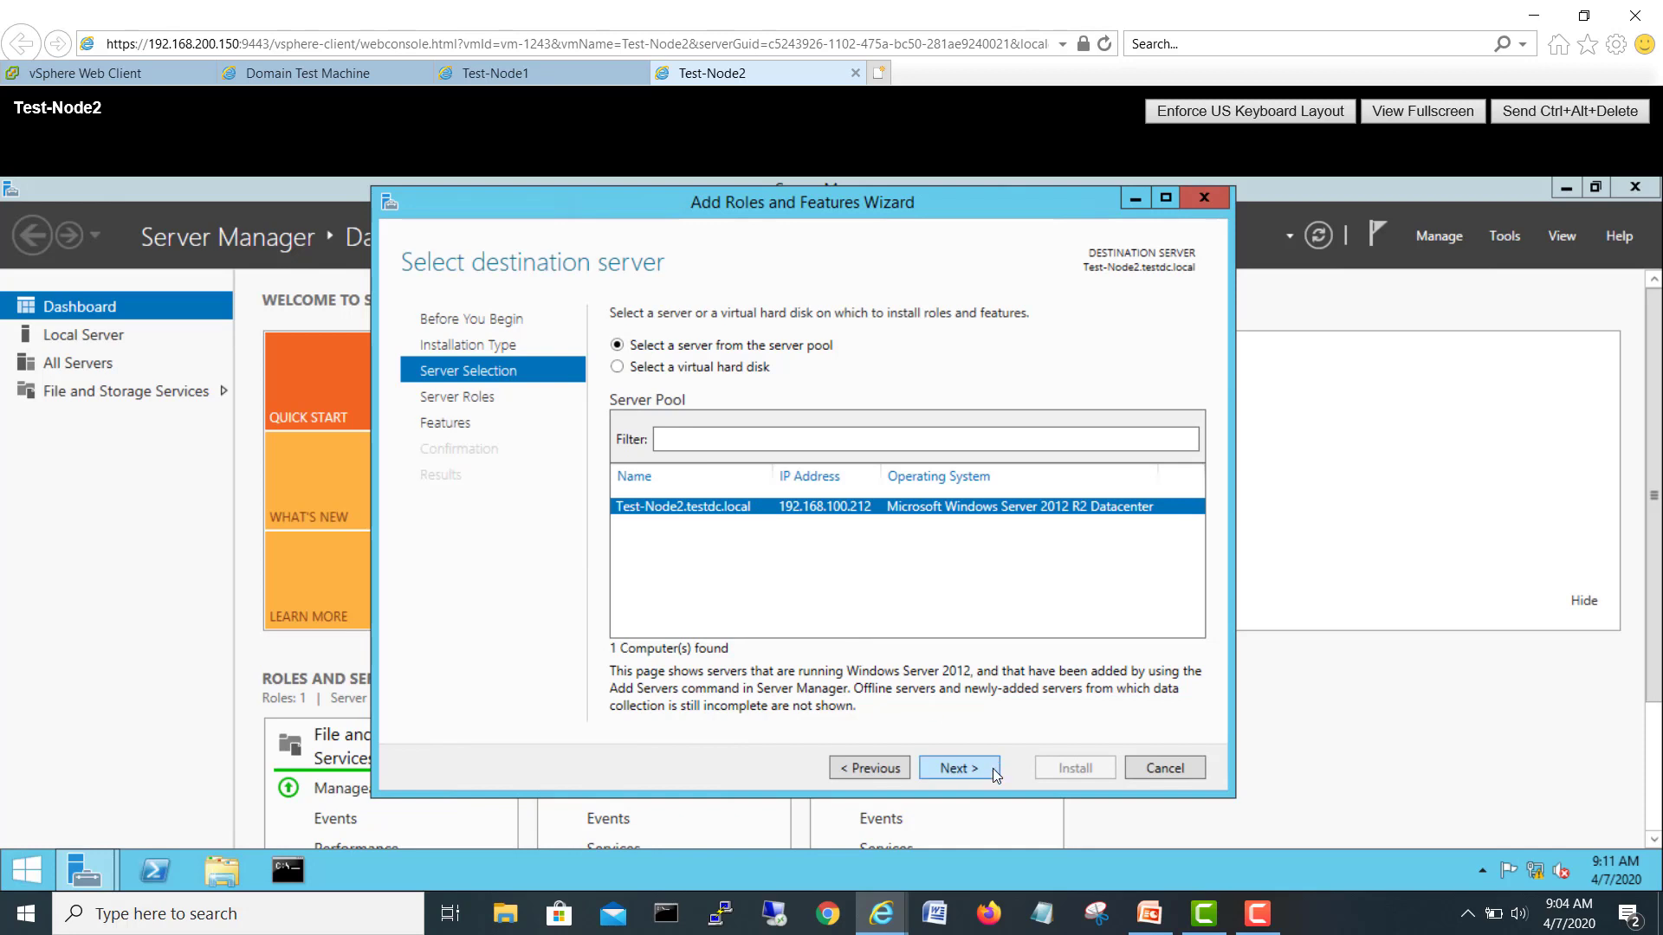
click(959, 769)
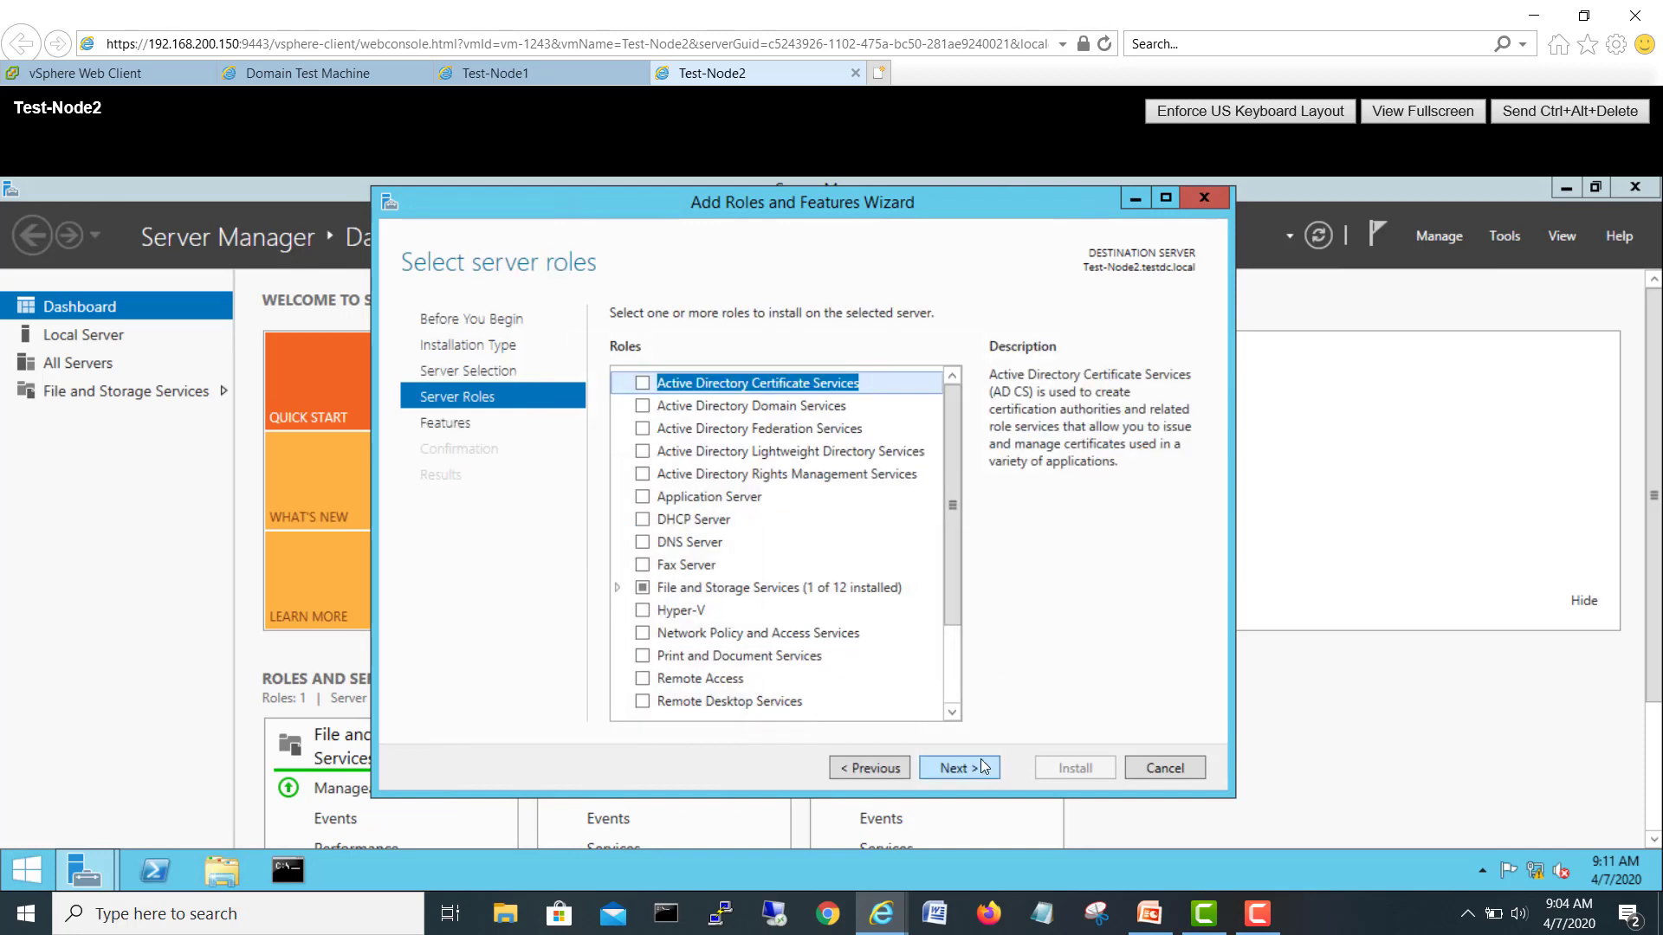
click(870, 771)
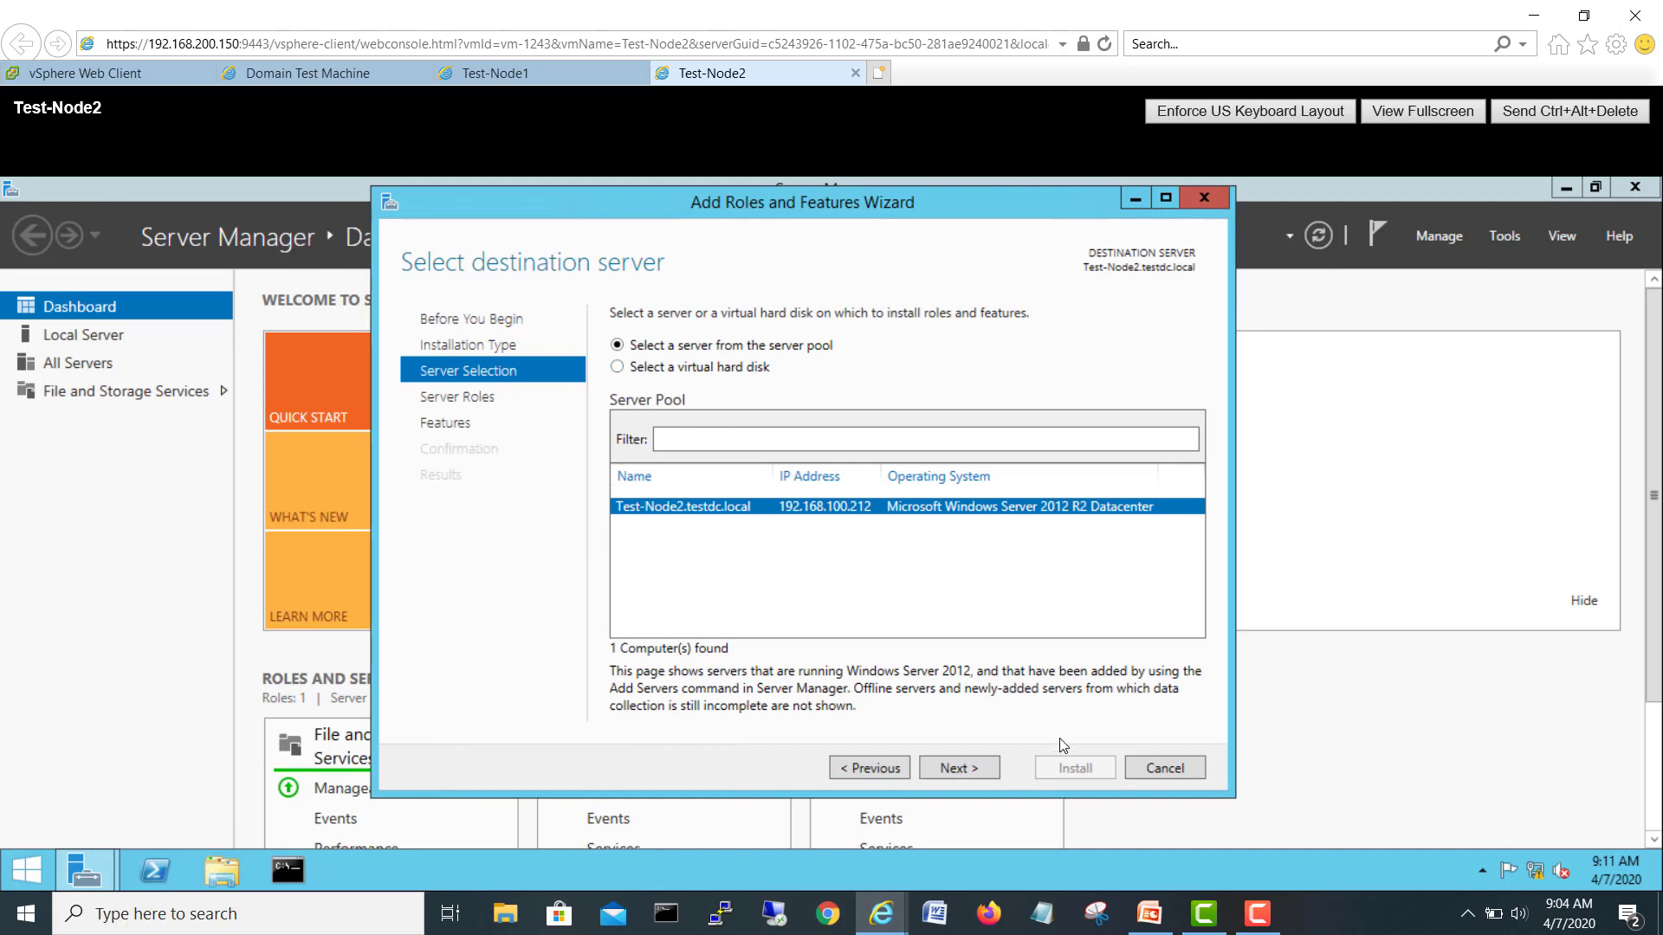
click(978, 767)
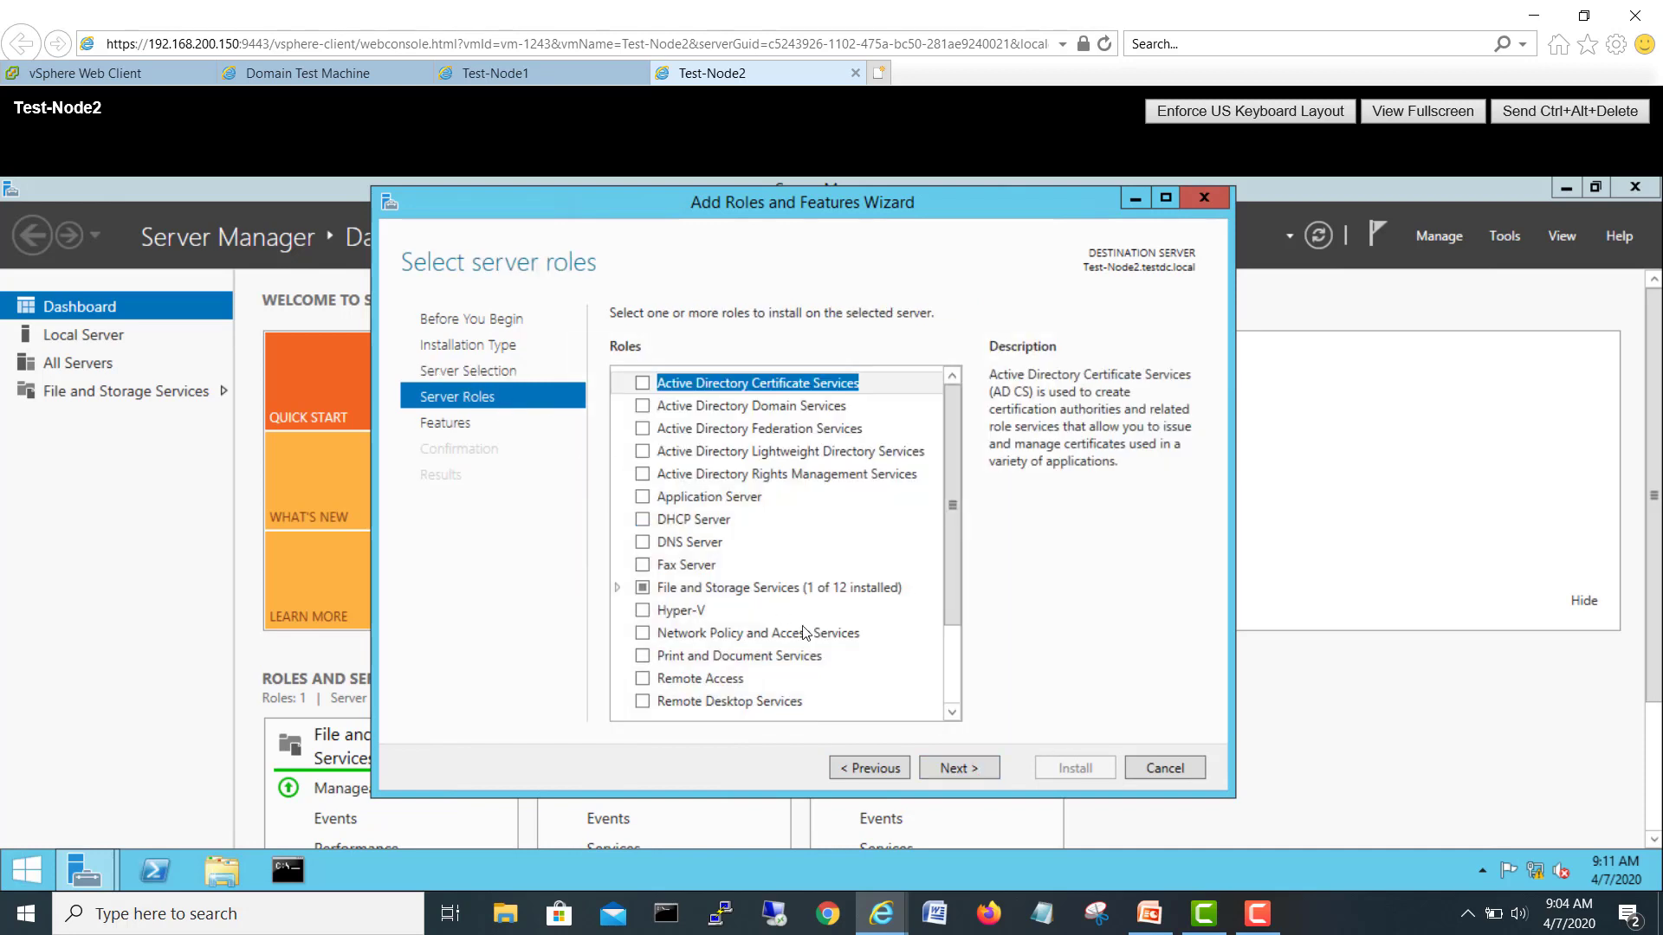
click(986, 768)
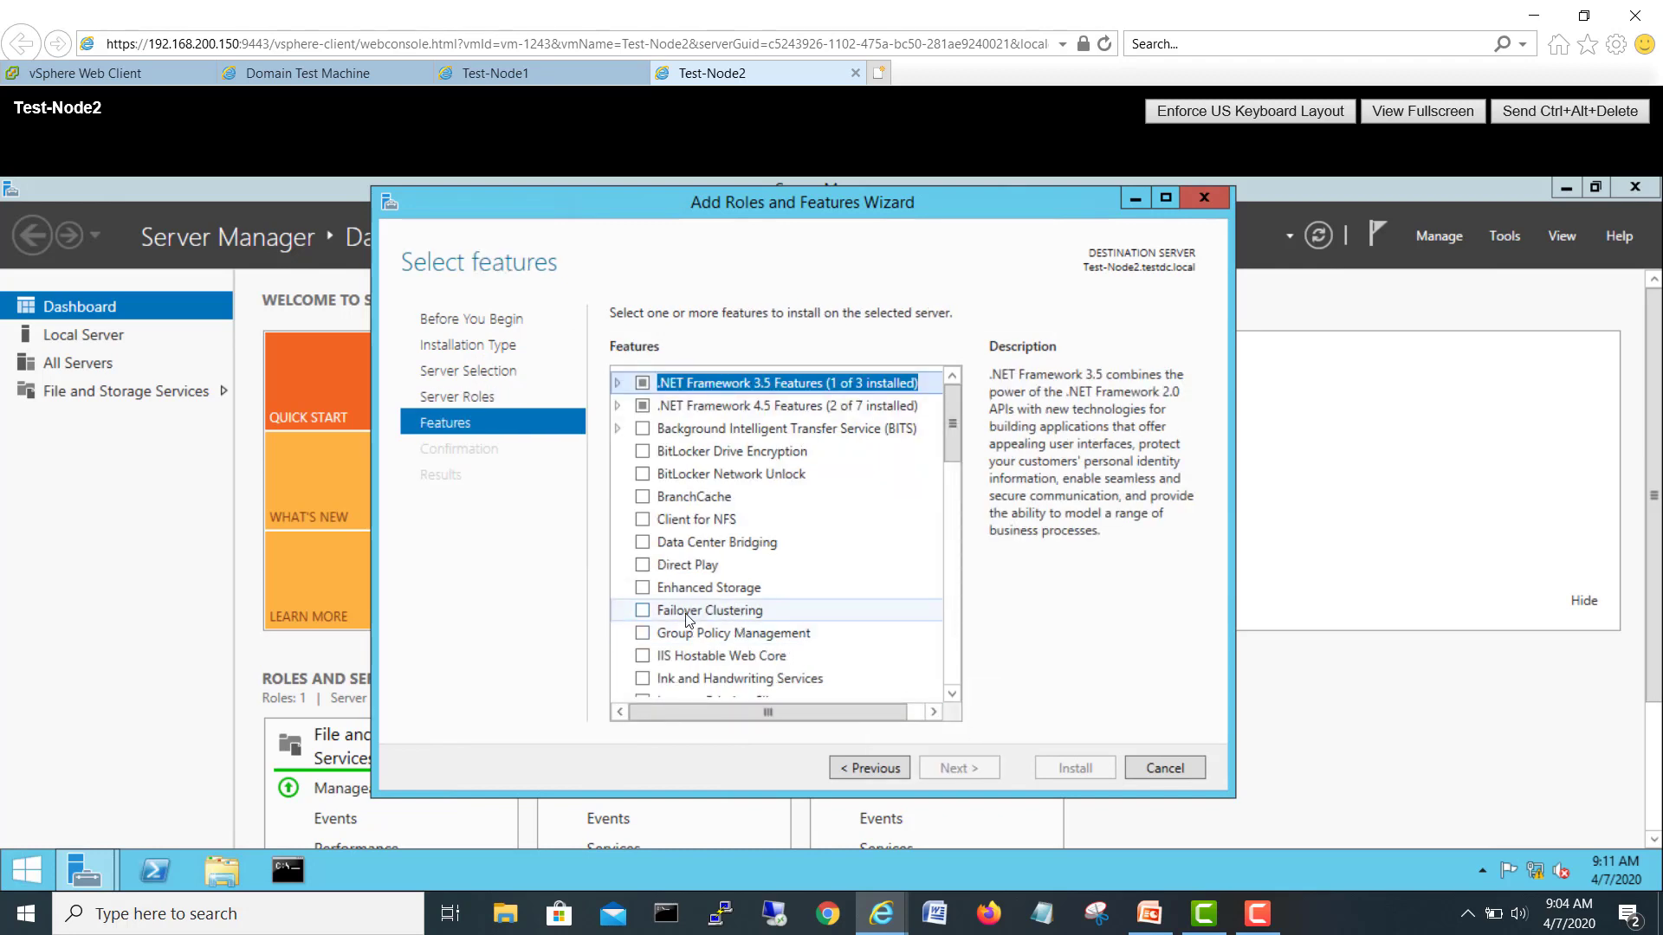
Step: Select the Failover Clustering feature with its required management tools and install it on Test-Node2
click(642, 611)
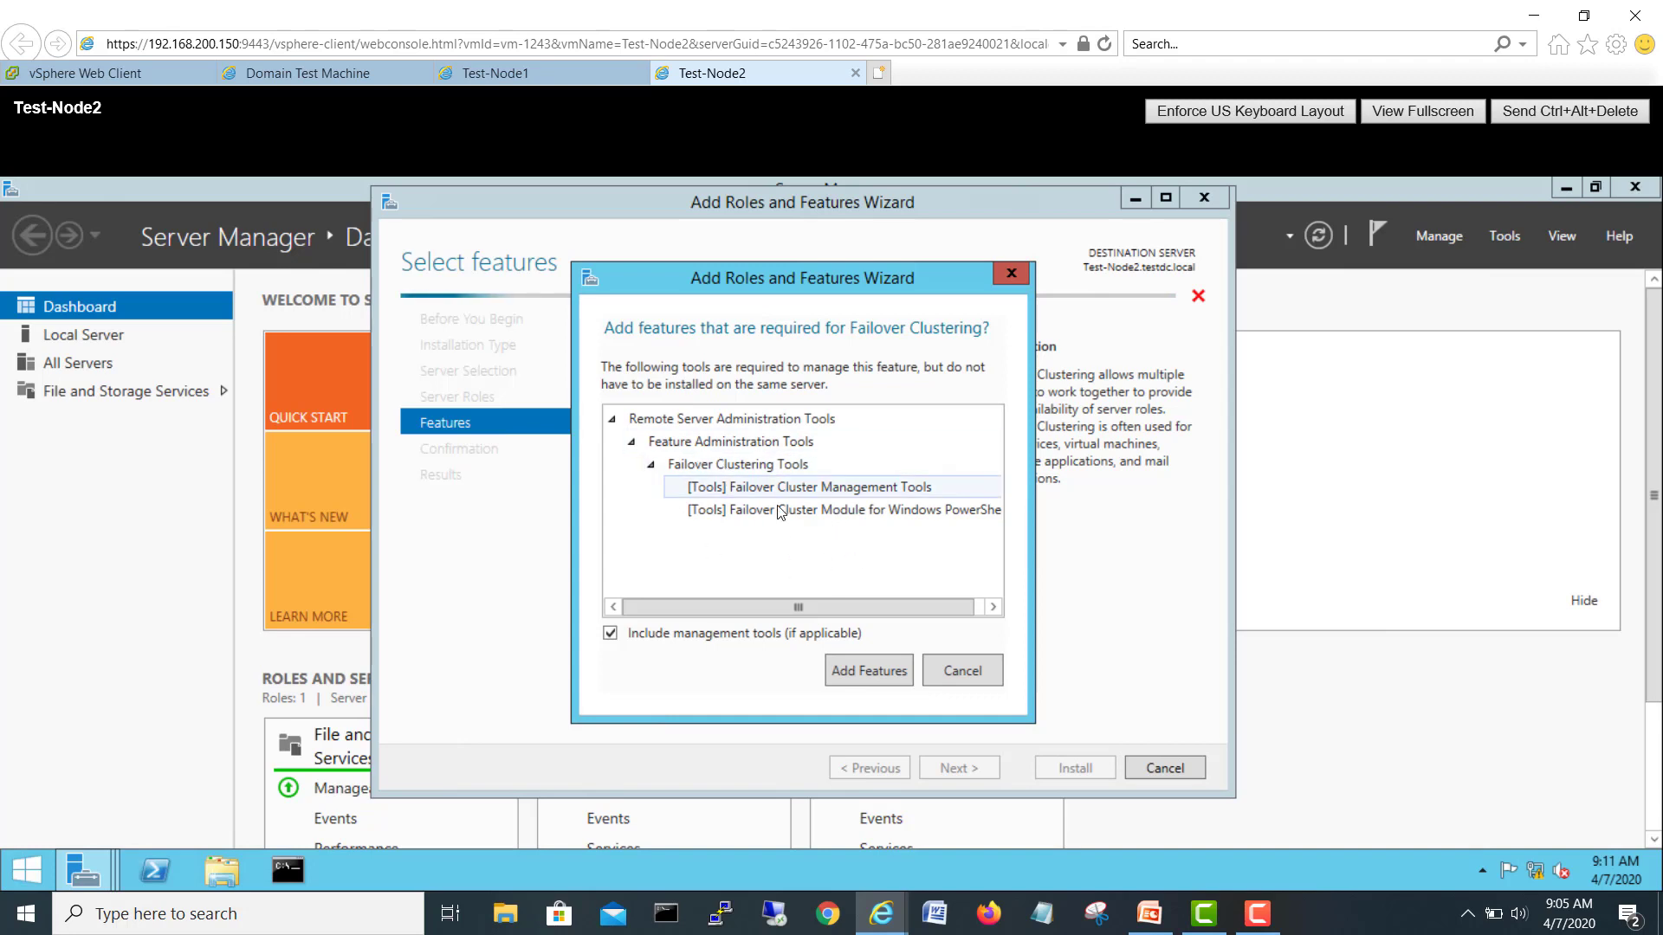
click(849, 672)
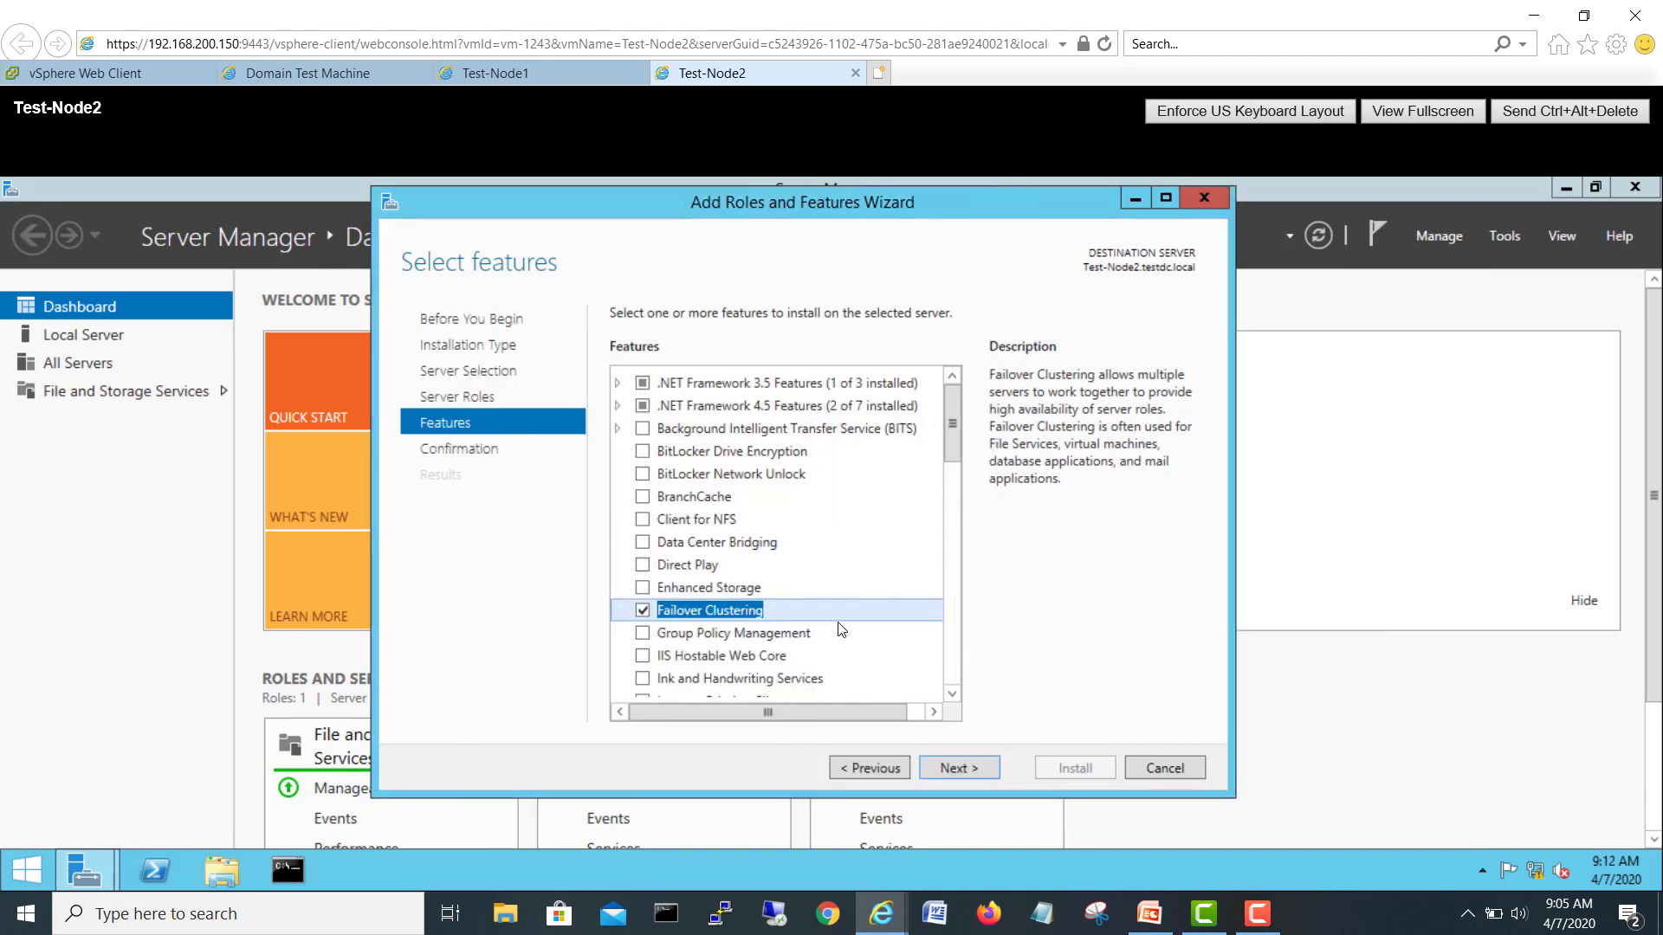
click(980, 769)
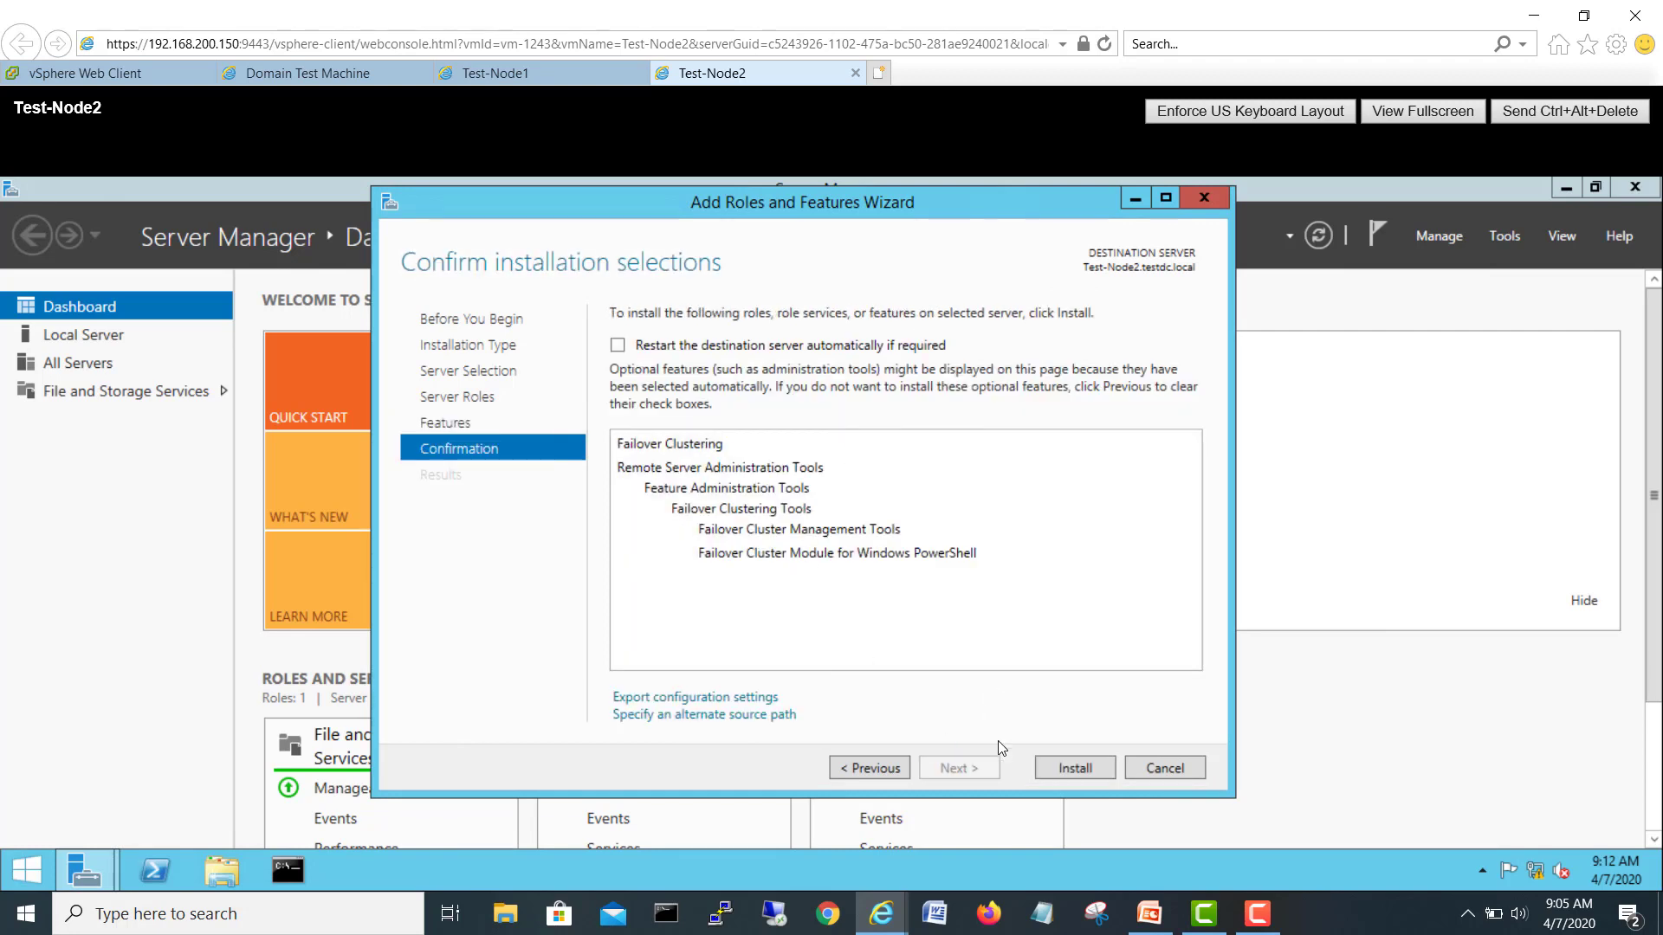
click(1086, 772)
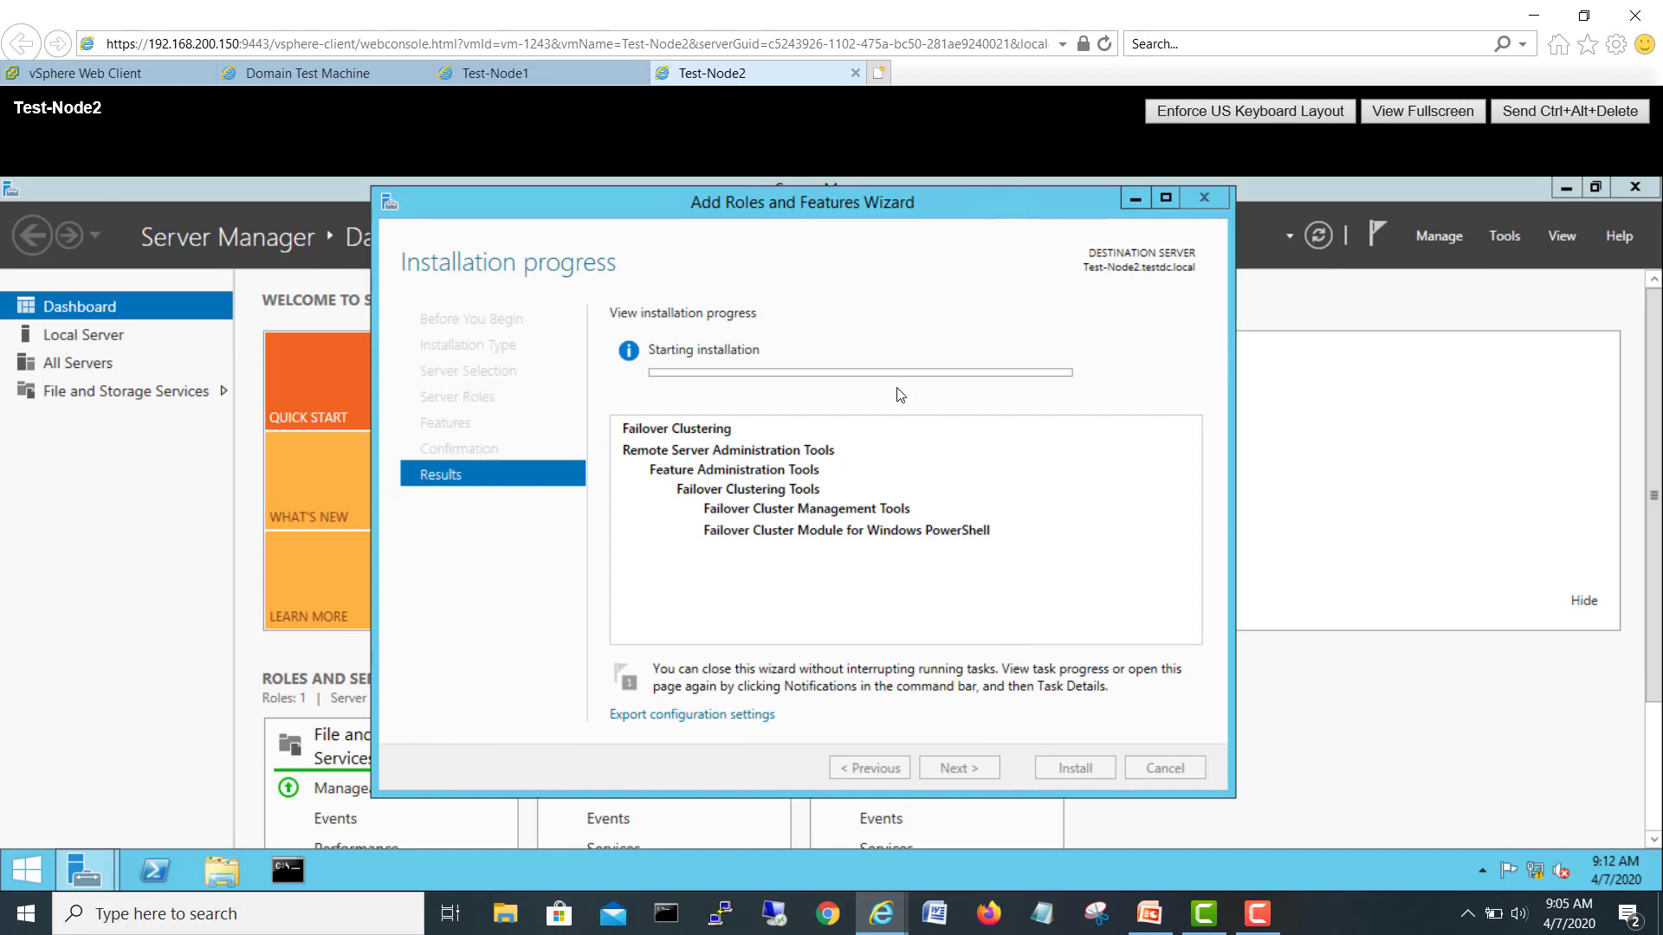
Step: Return to Test-Node1, close the finished installation wizard, clear the feature installation notification and close Server Manager
click(498, 76)
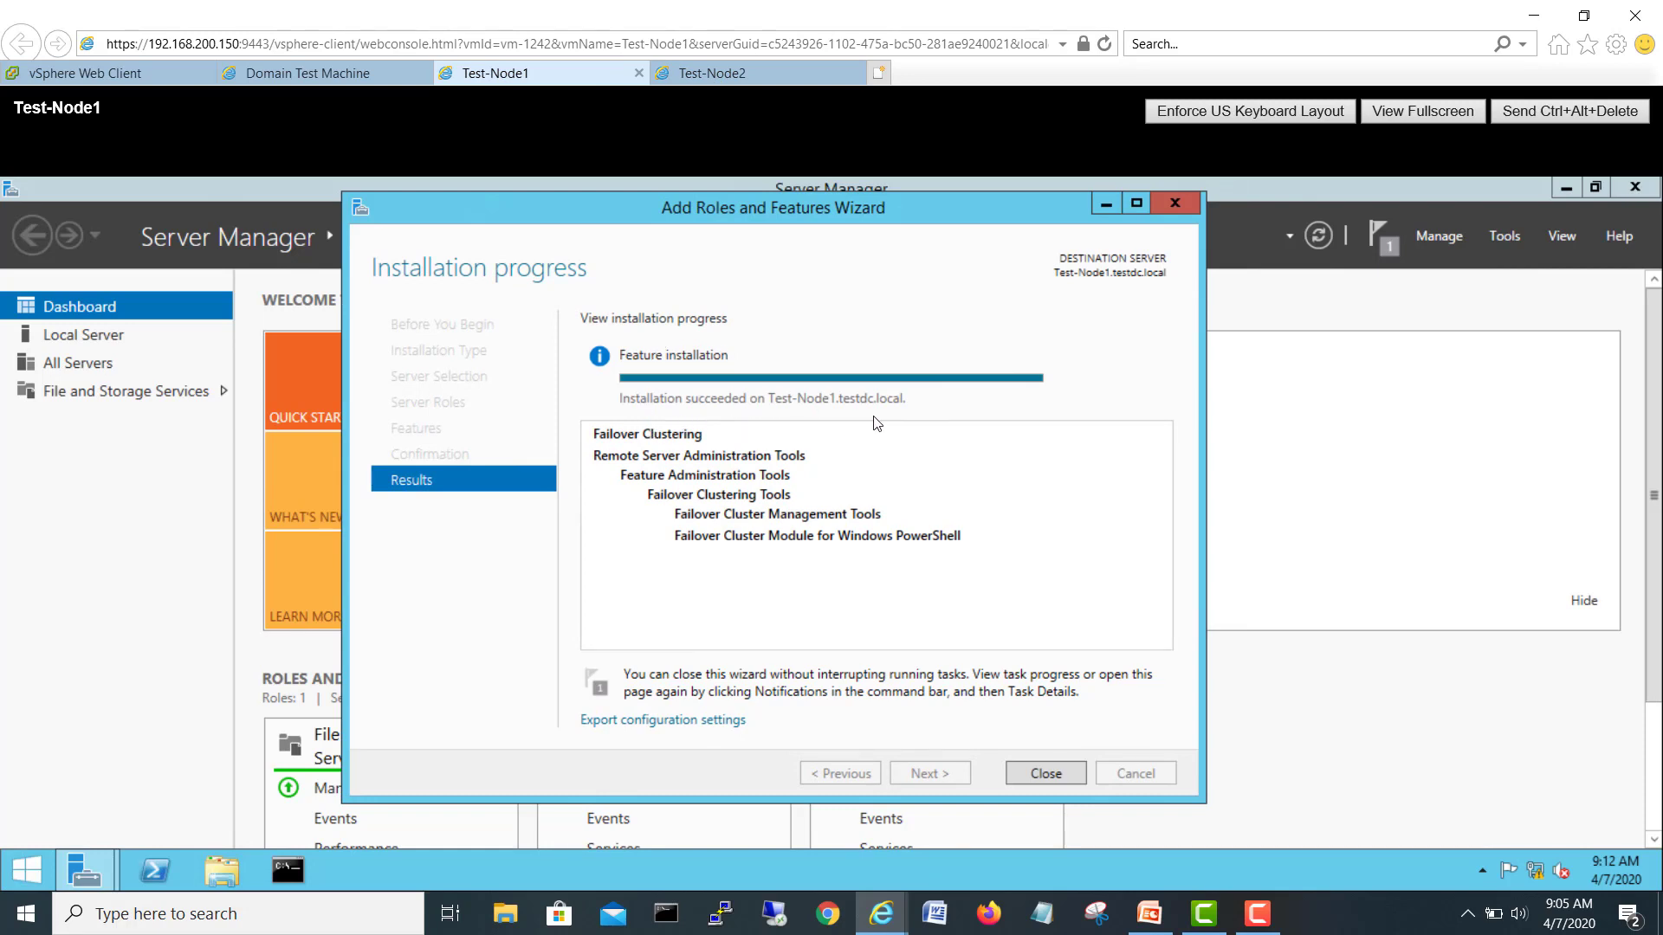
click(1063, 772)
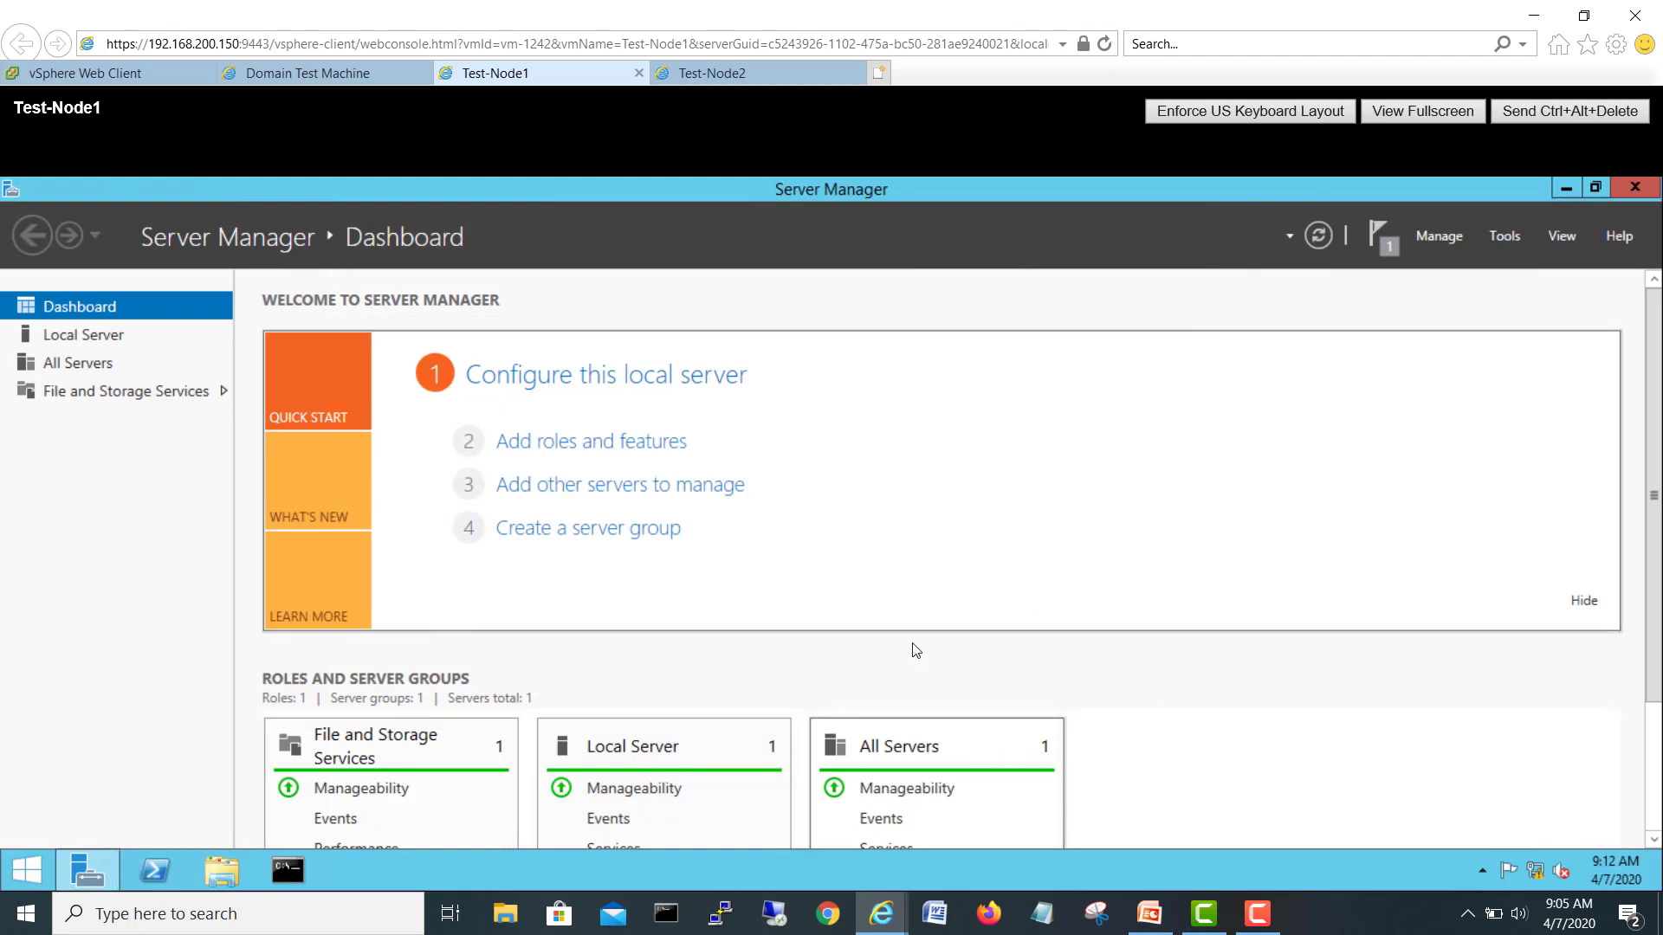
click(1386, 237)
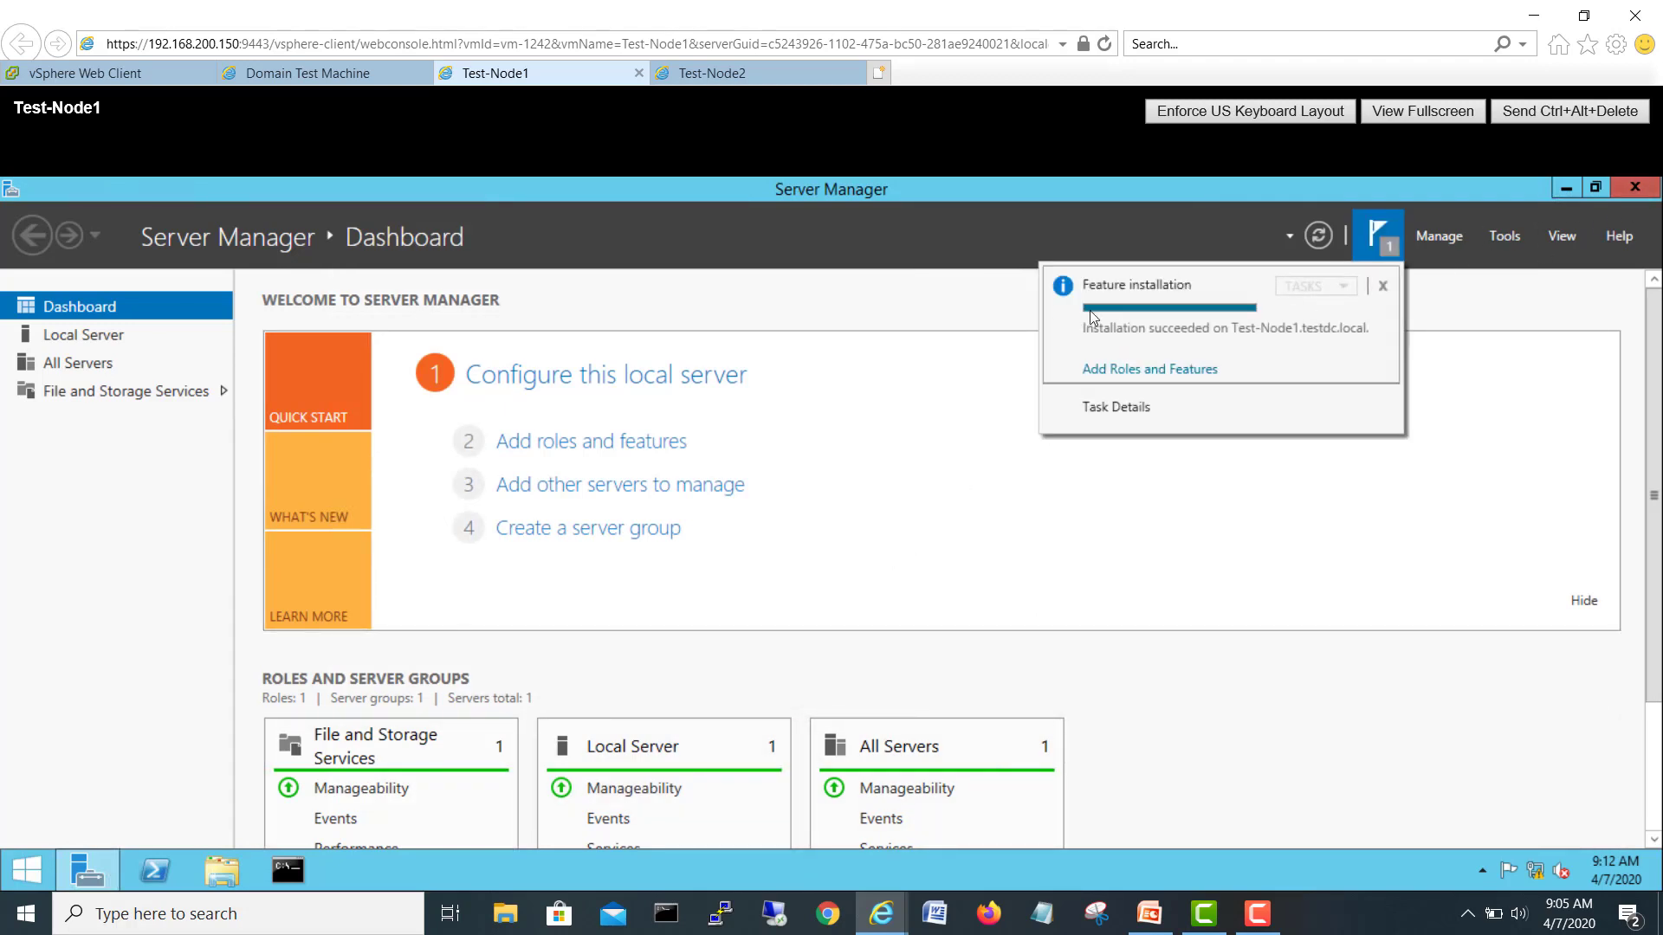
click(1384, 287)
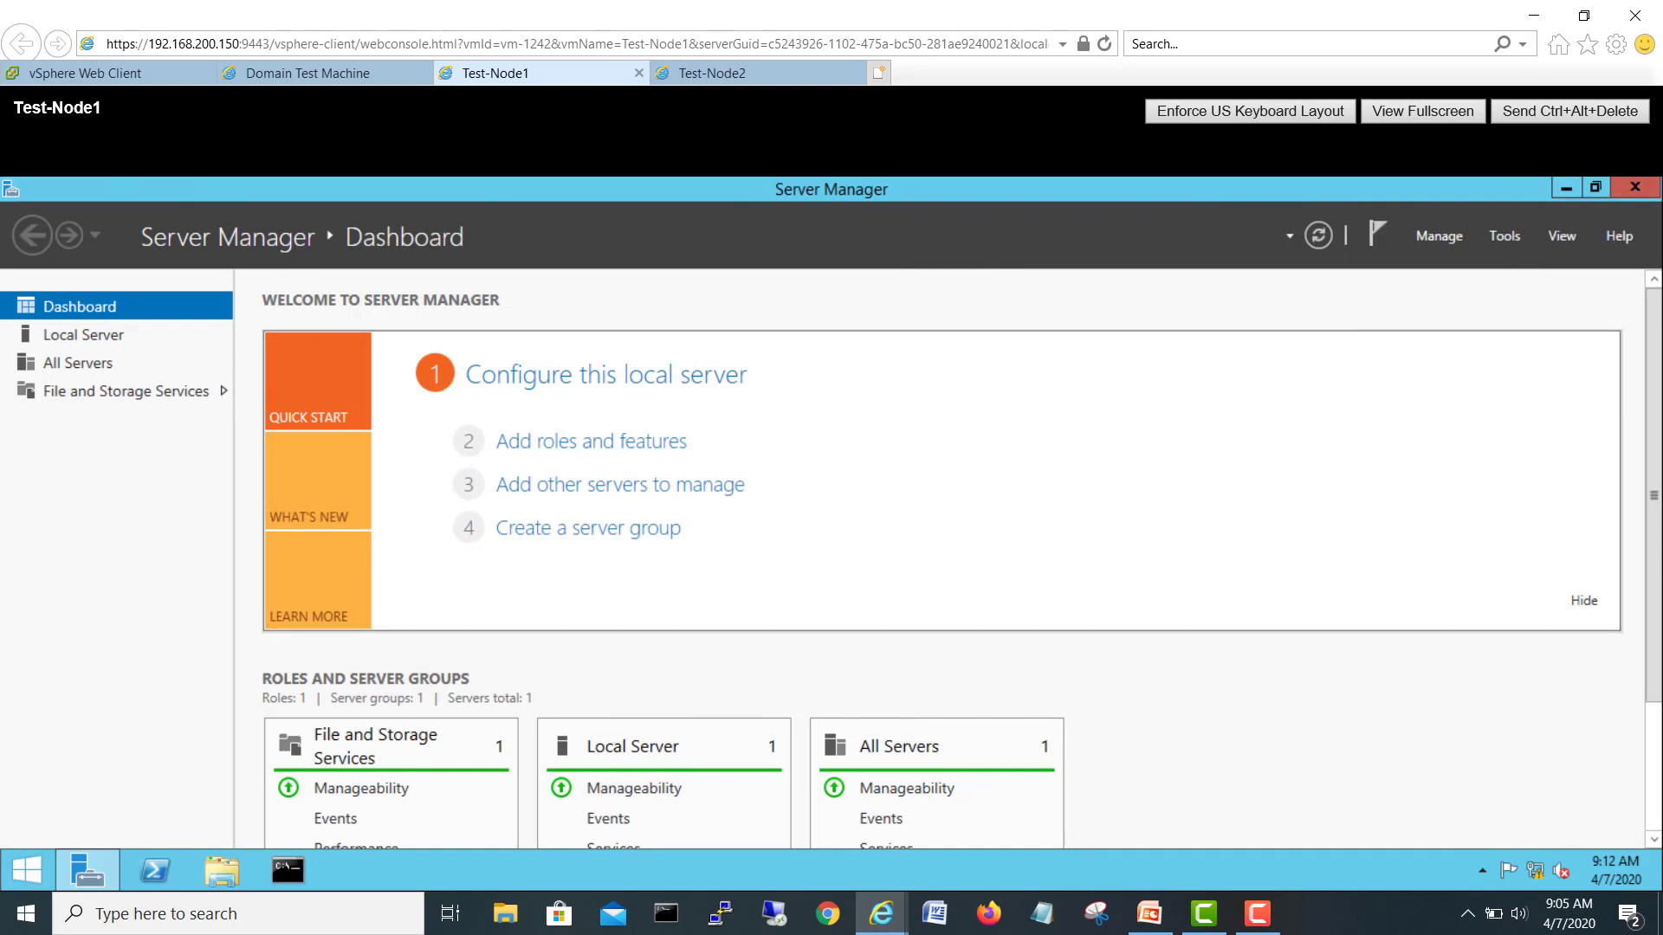
click(1635, 188)
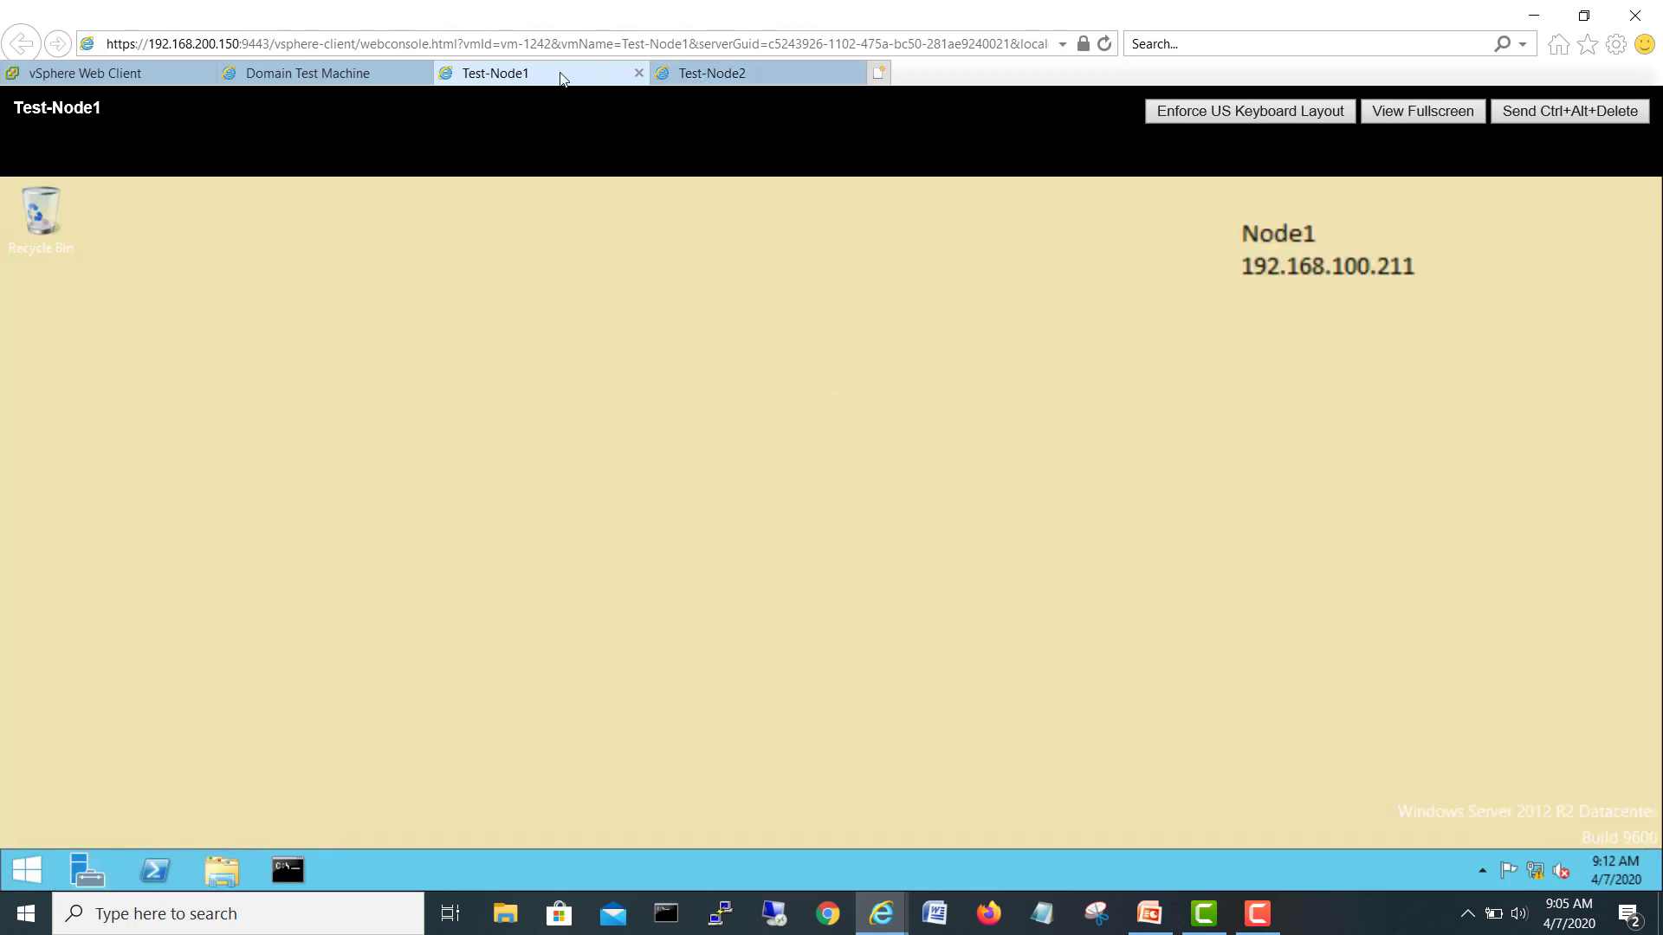
Step: Switch to the Test-Node2 console and check the progress of its Failover Clustering installation
click(710, 76)
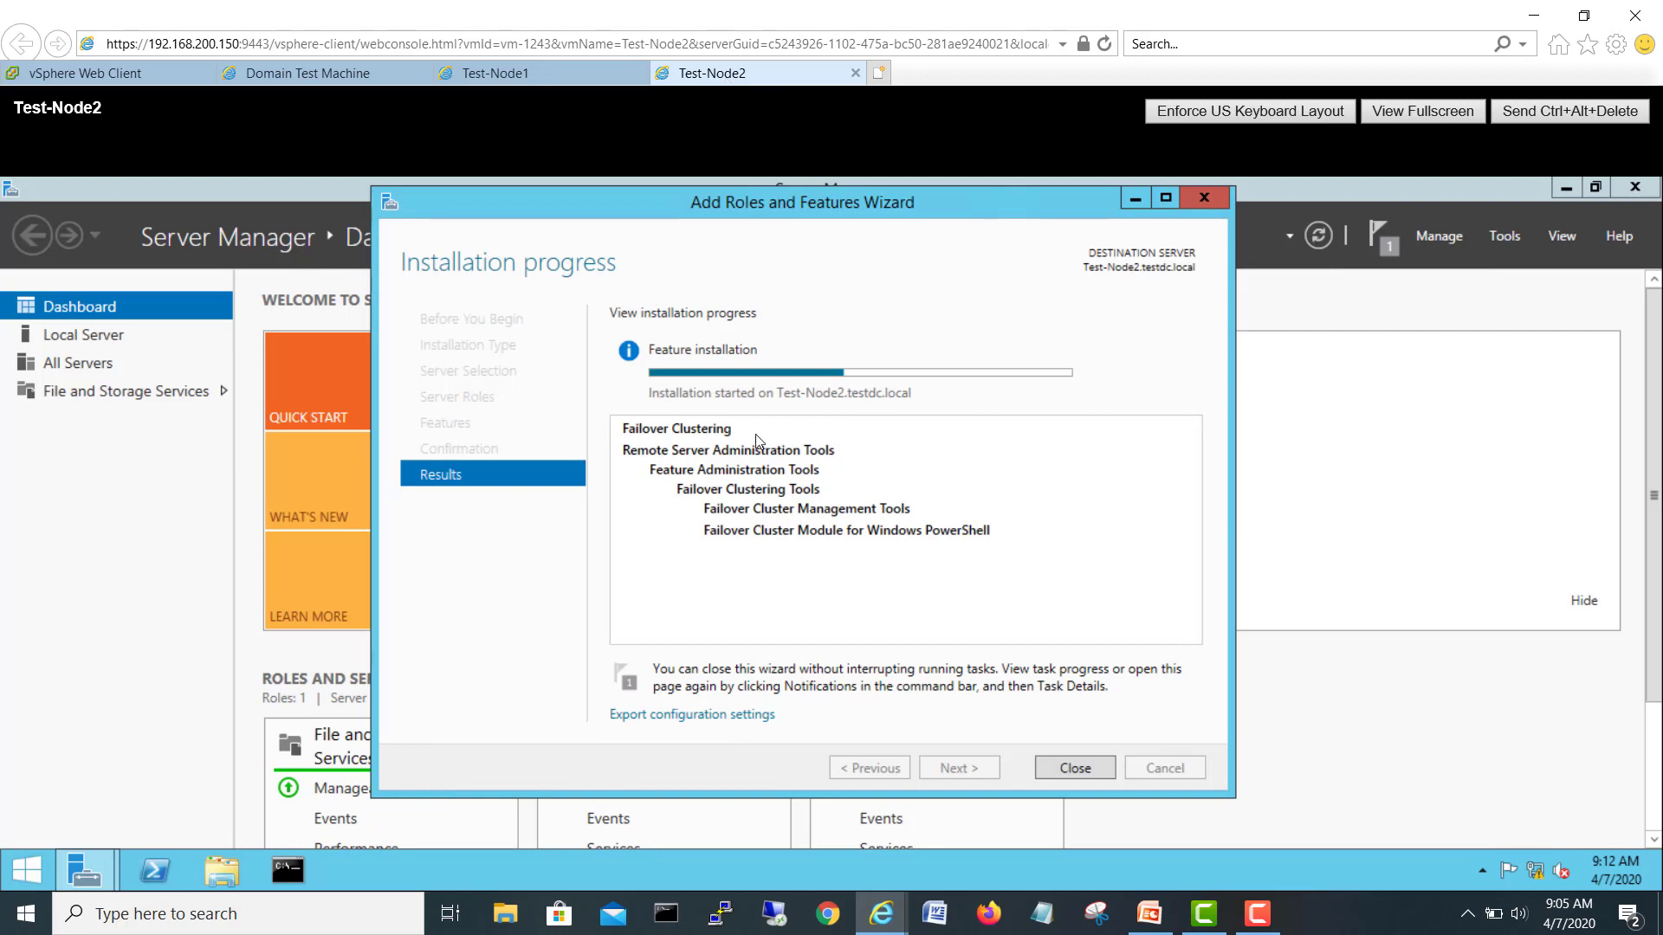
drag(786, 229, 763, 242)
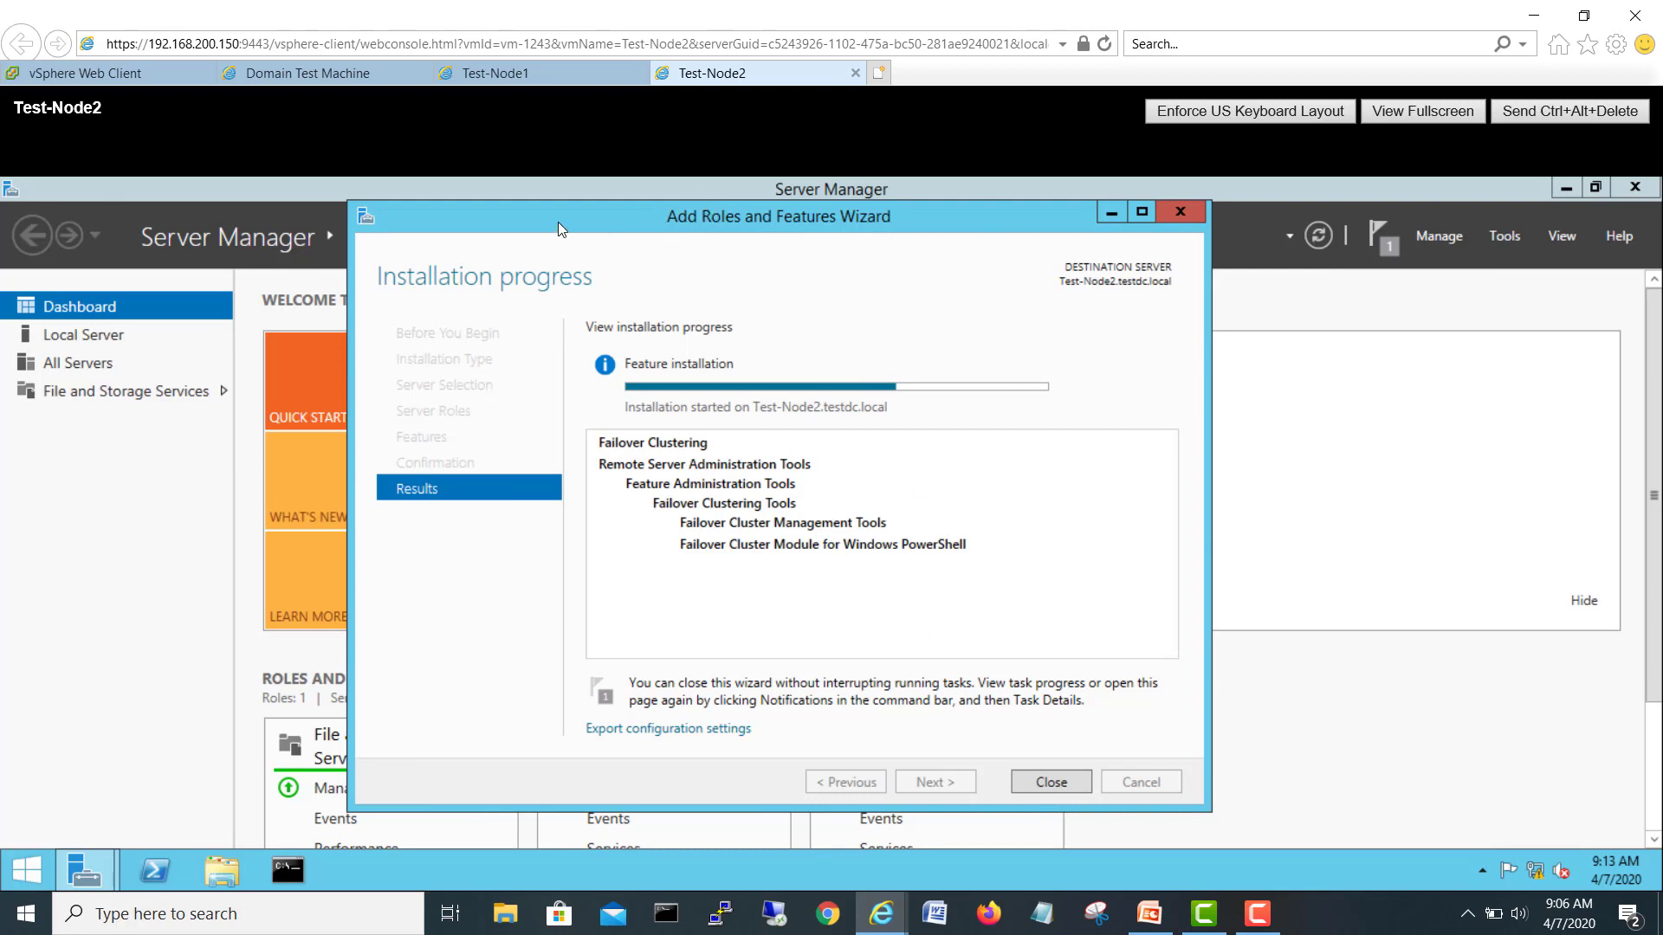
Step: Close the finished installation wizard on Test-Node2, clear the feature installation notification and close Server Manager
drag(558, 222, 643, 222)
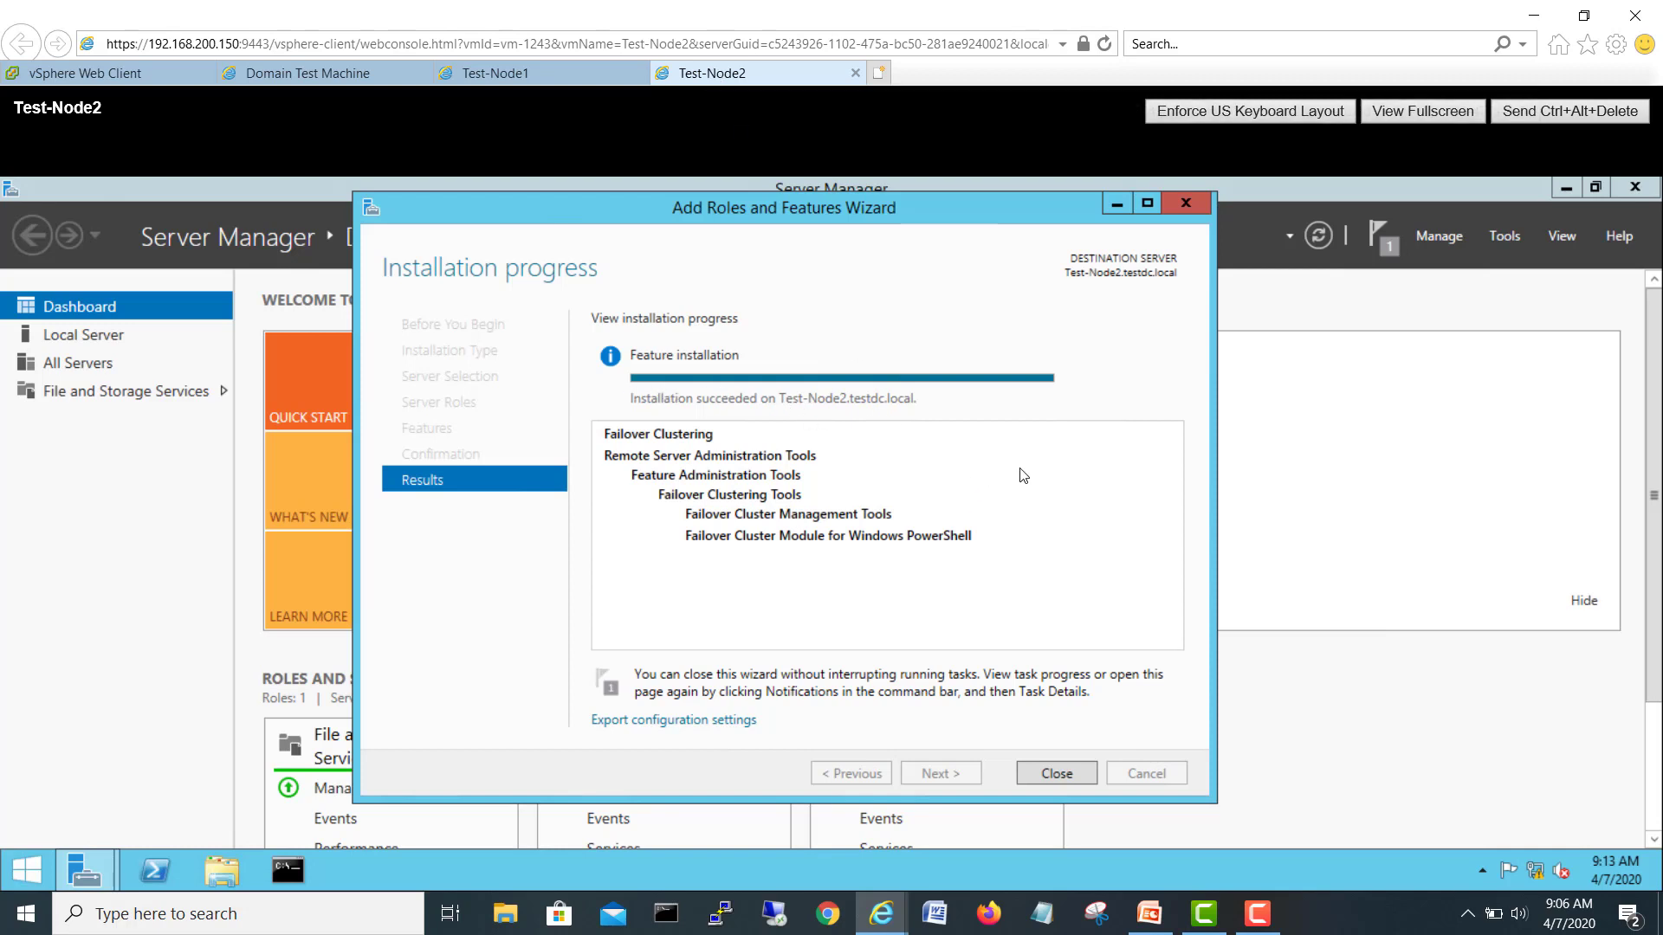
click(1057, 773)
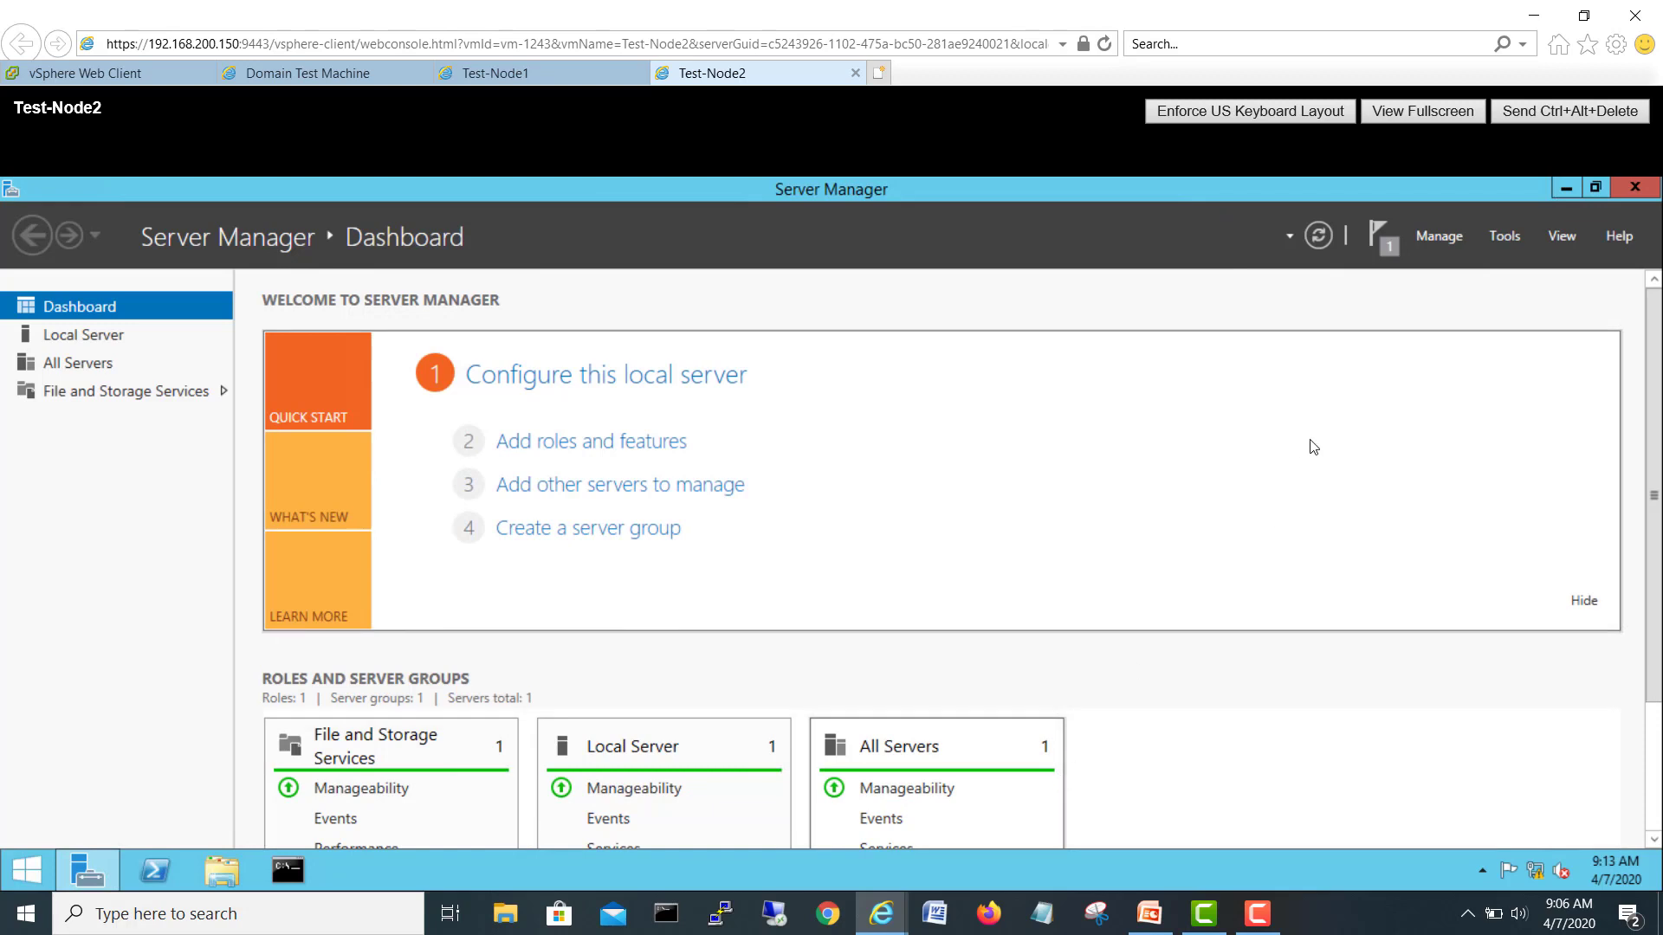
click(1390, 244)
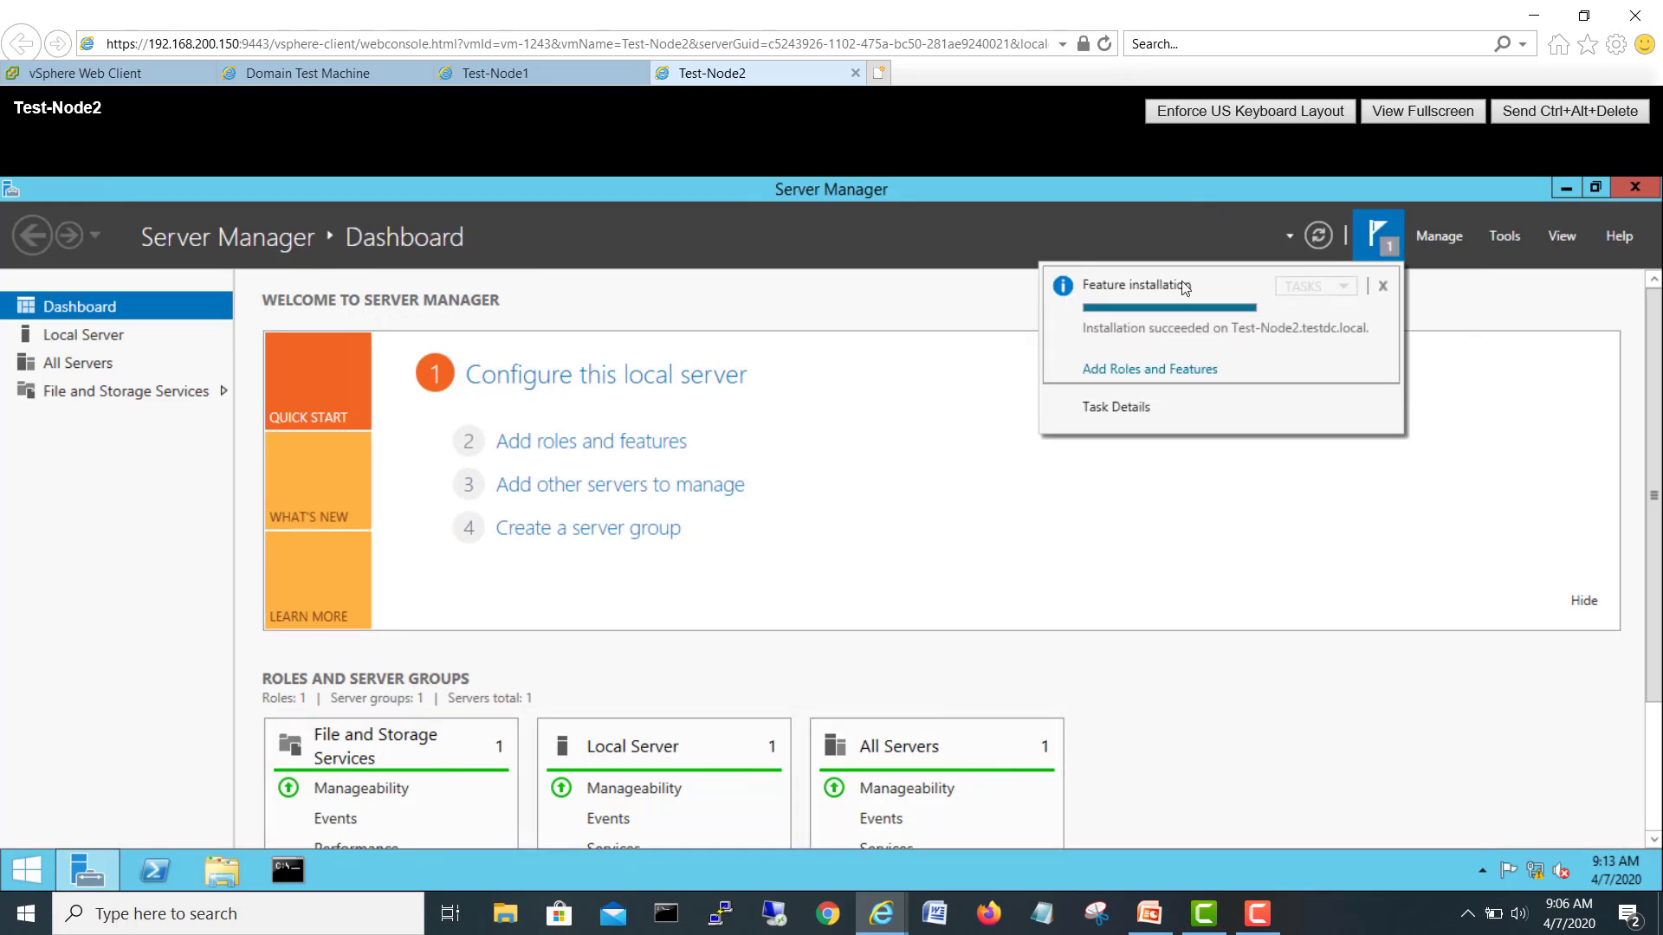
click(1383, 288)
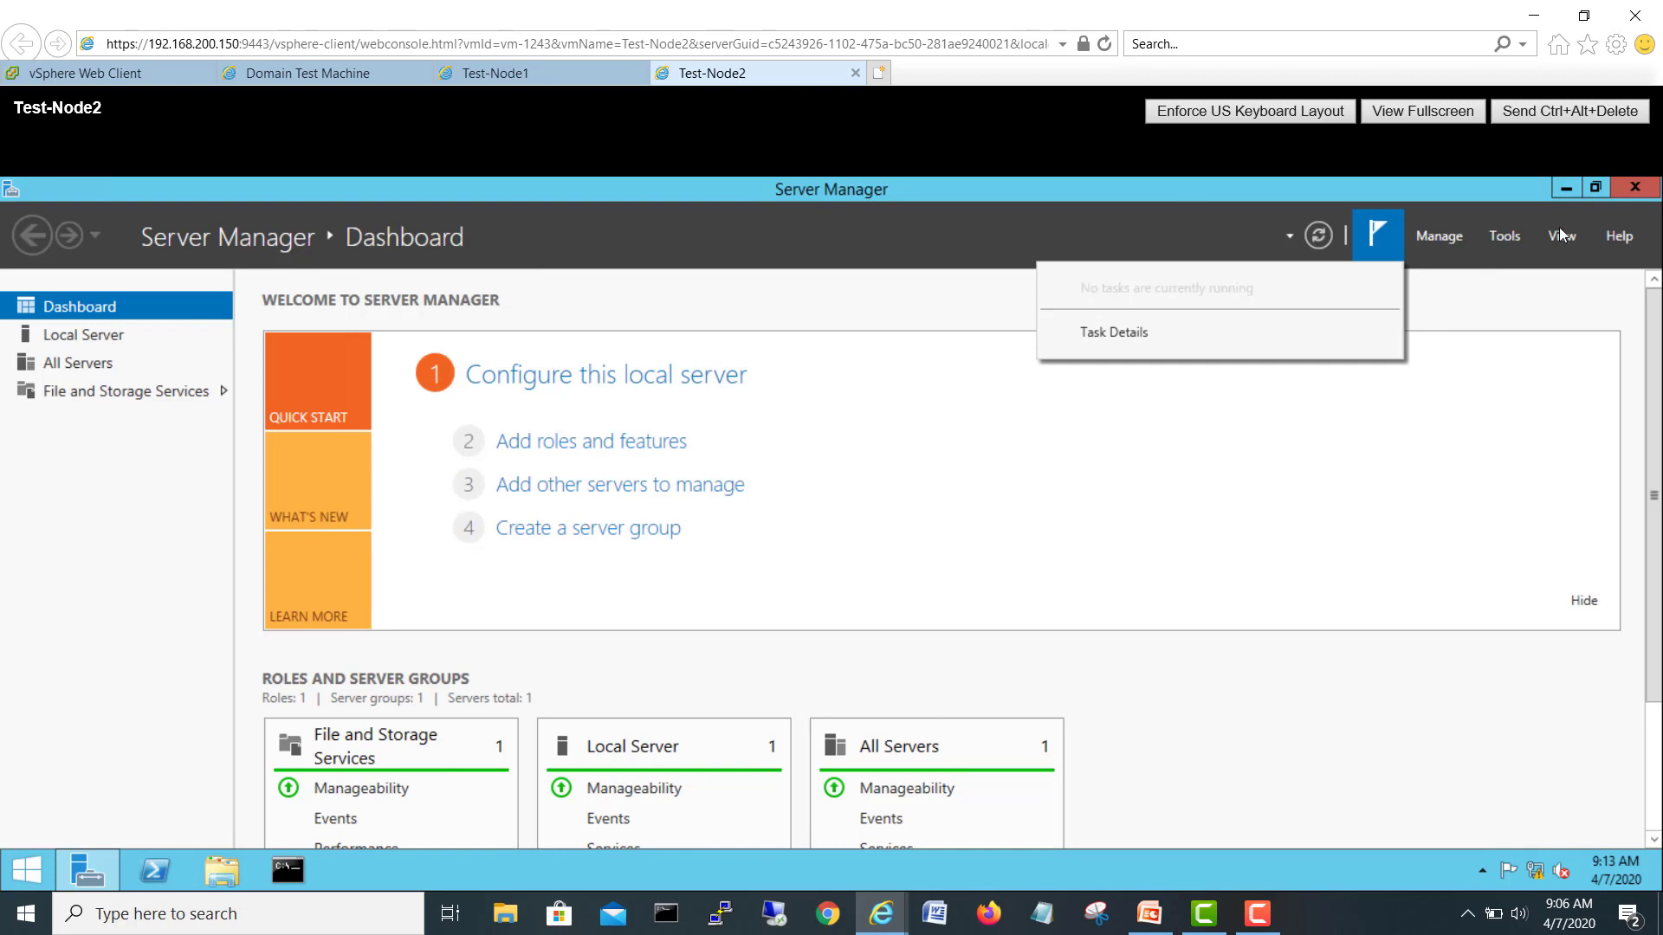
click(1632, 187)
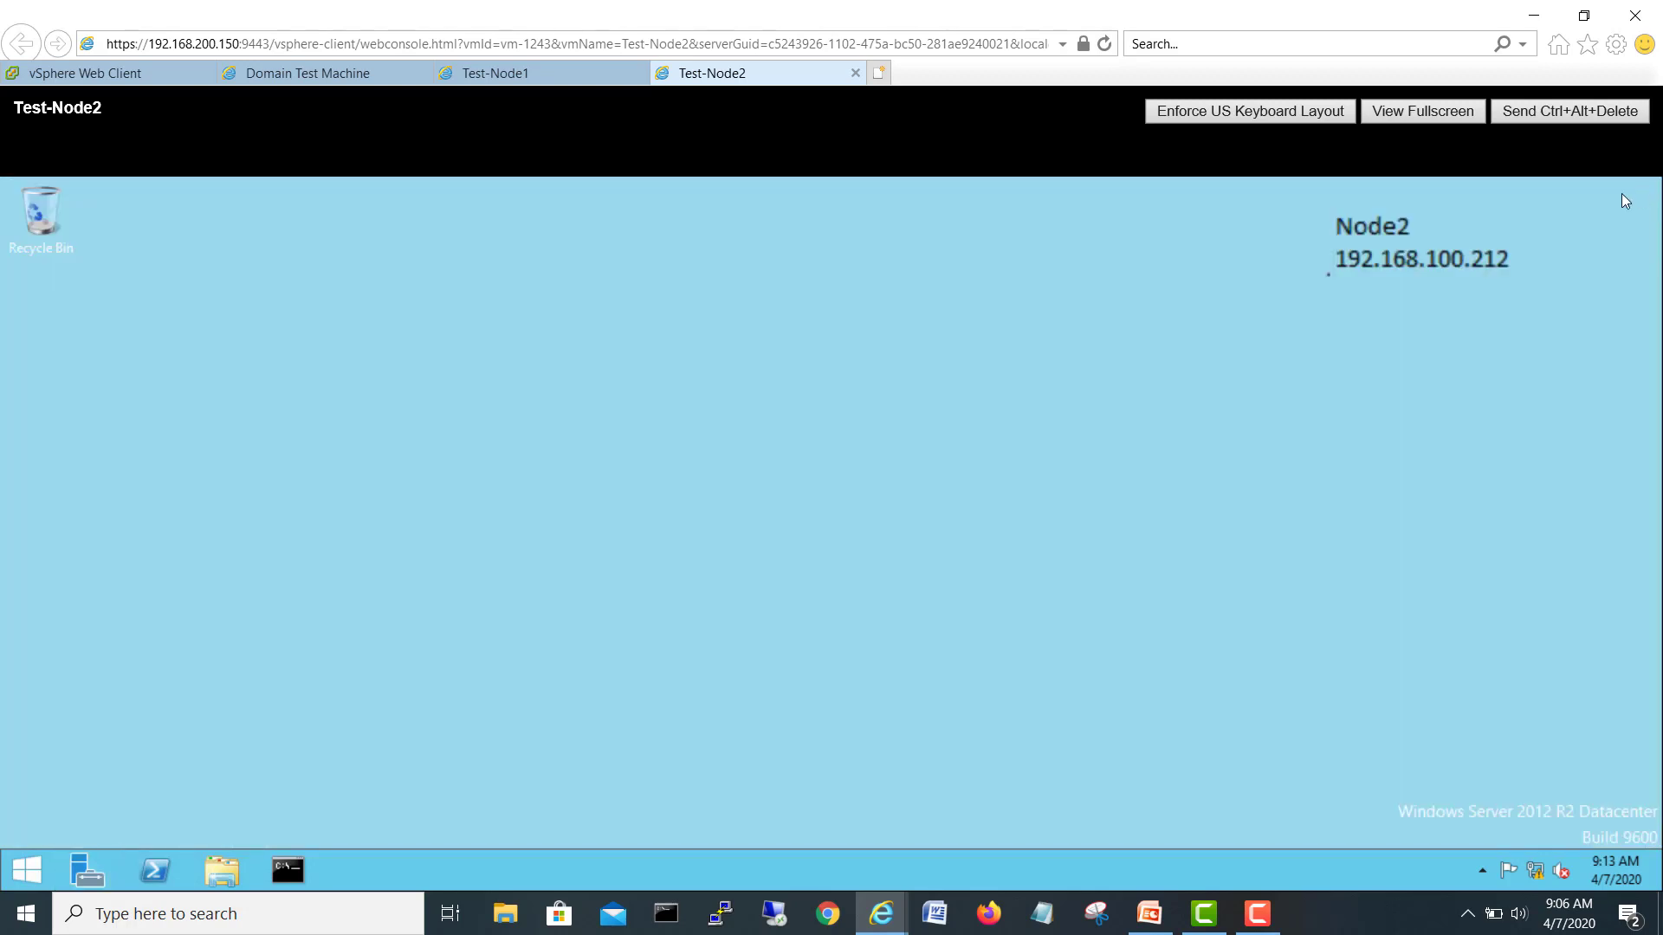
Step: Switch to the Test-Node1 console, find Failover Cluster Manager, pin it to the Start screen and open it
click(516, 80)
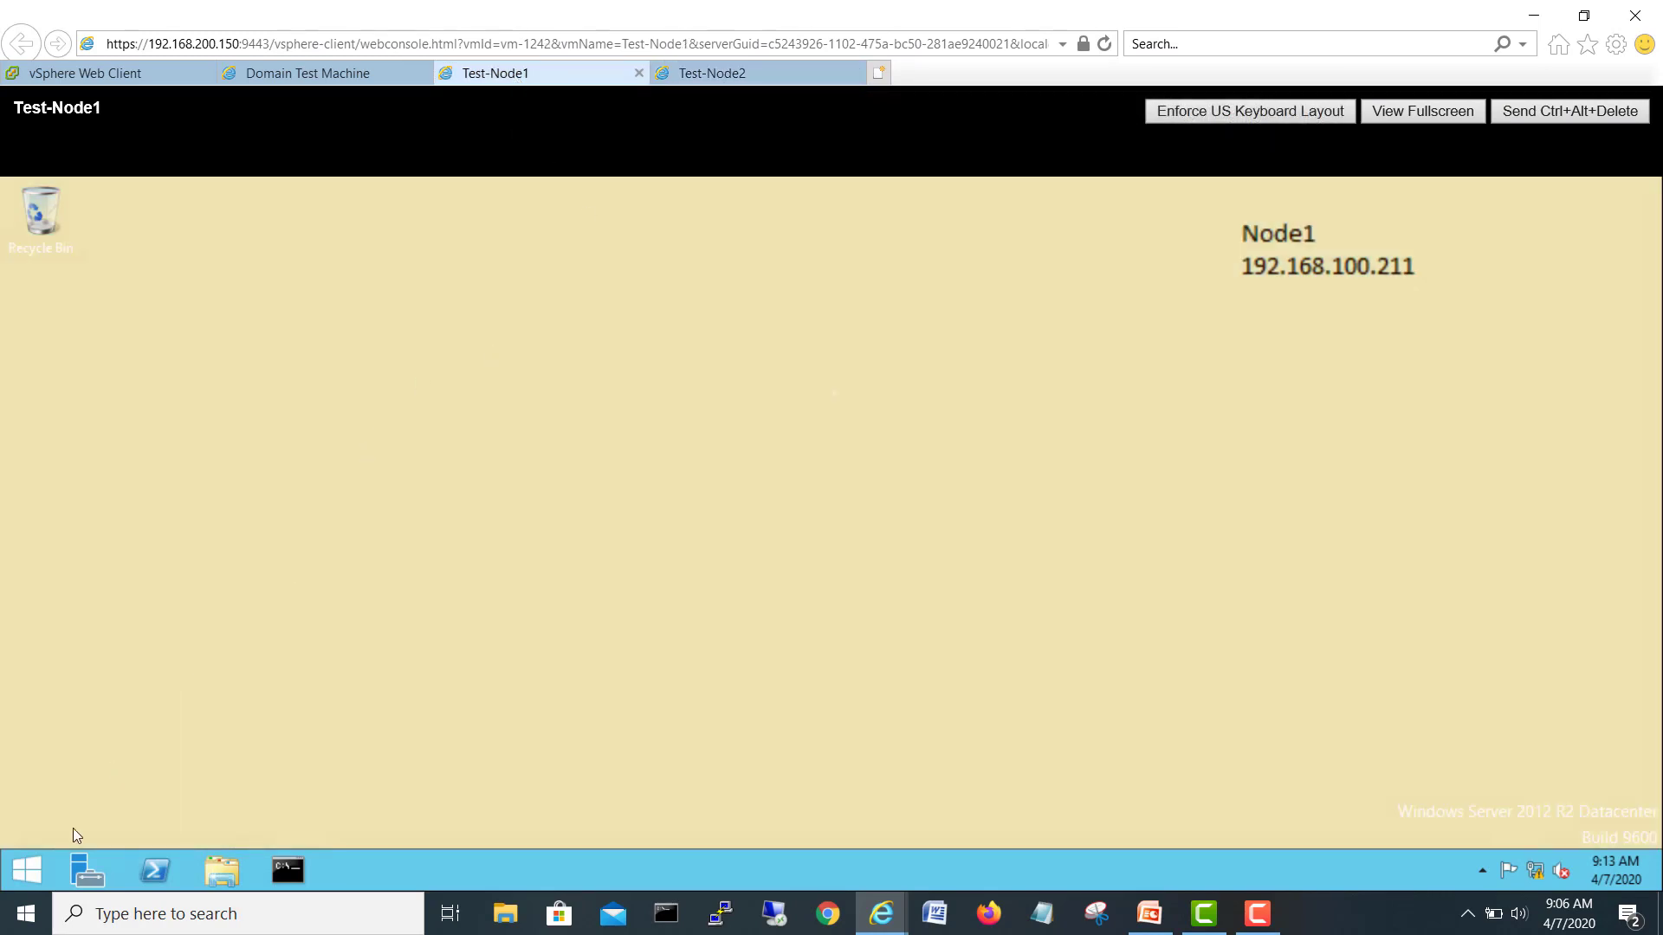
click(35, 865)
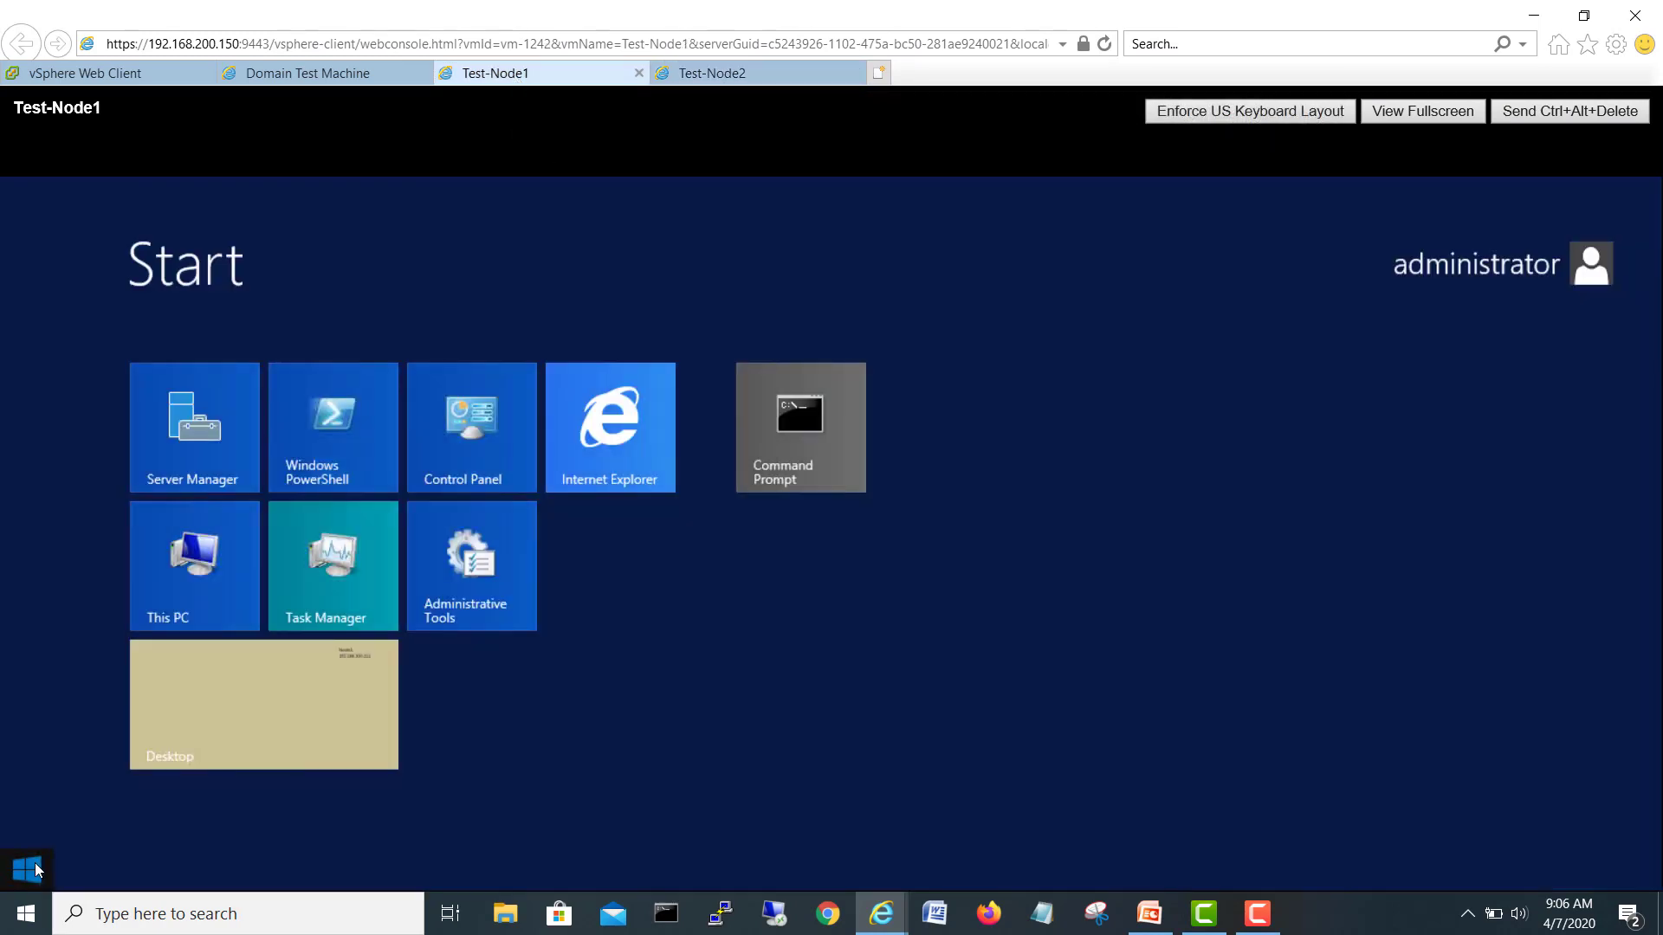
text(fai)
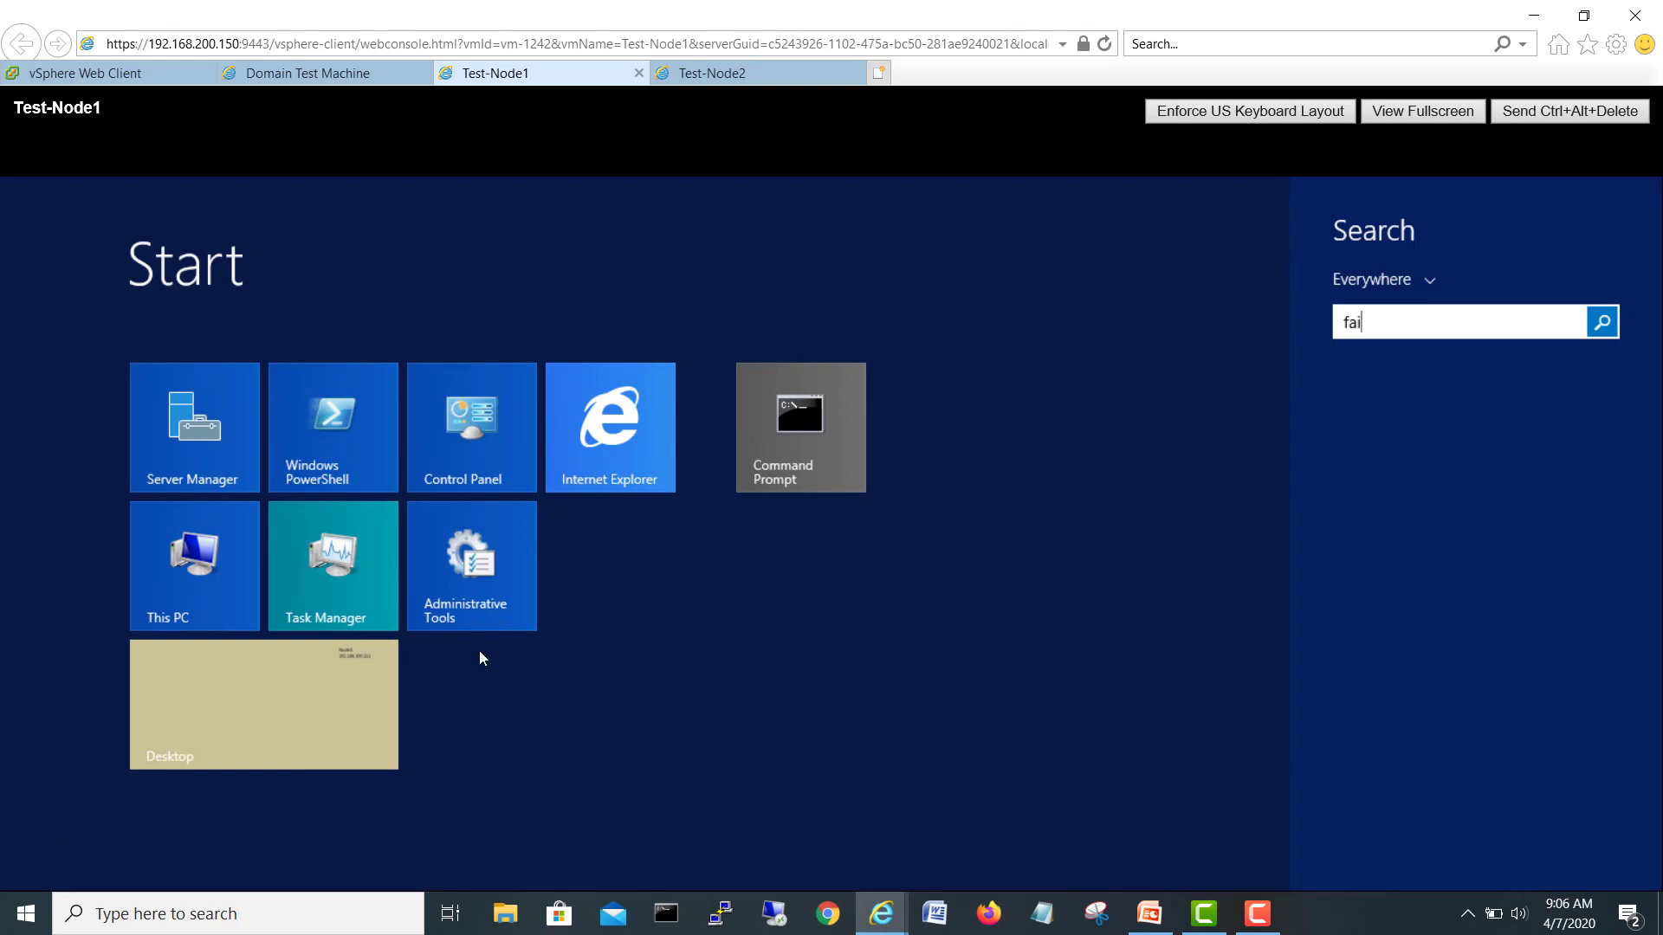
text(lover Cluster Manager)
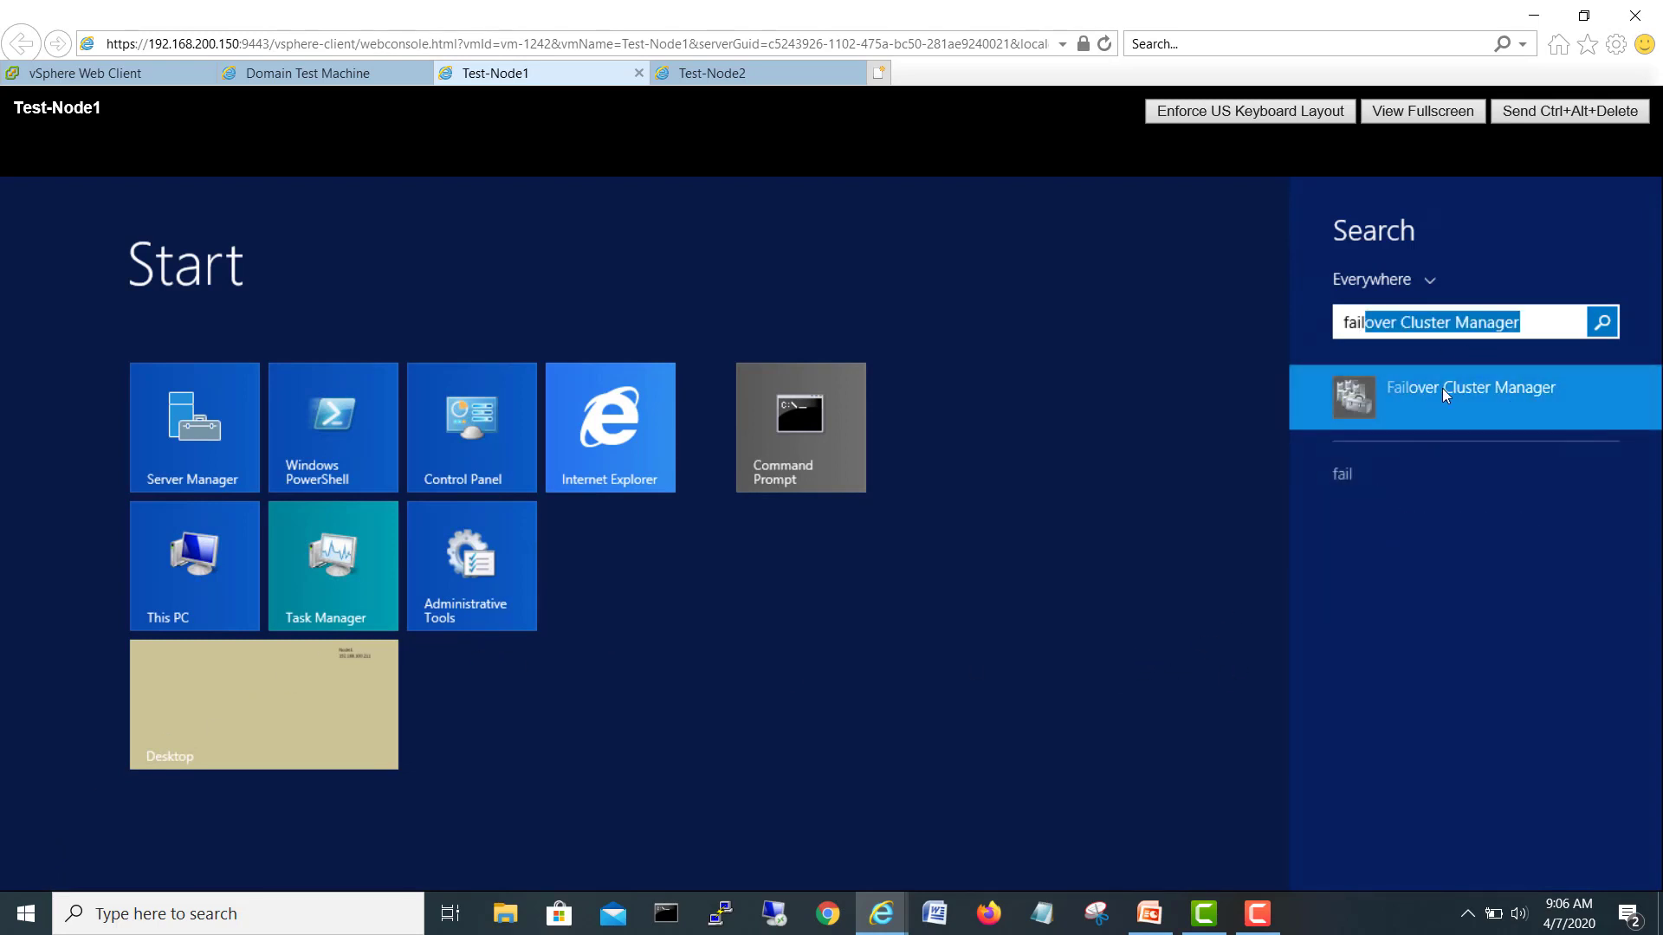
right_click(1442, 388)
click(1443, 436)
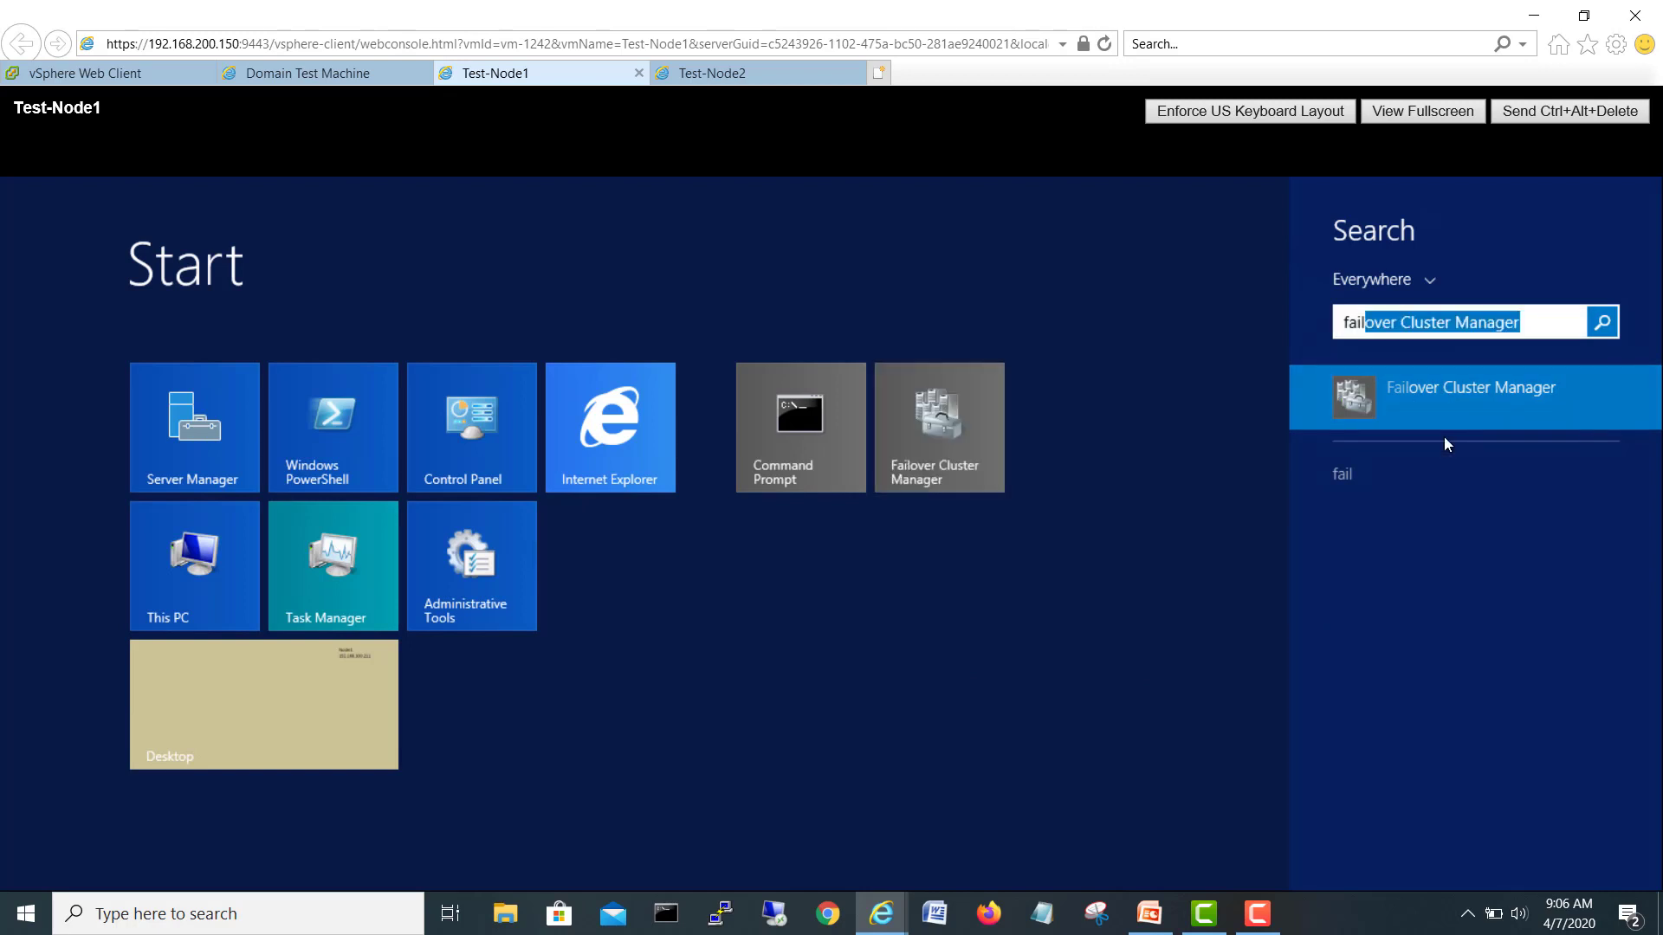
click(956, 424)
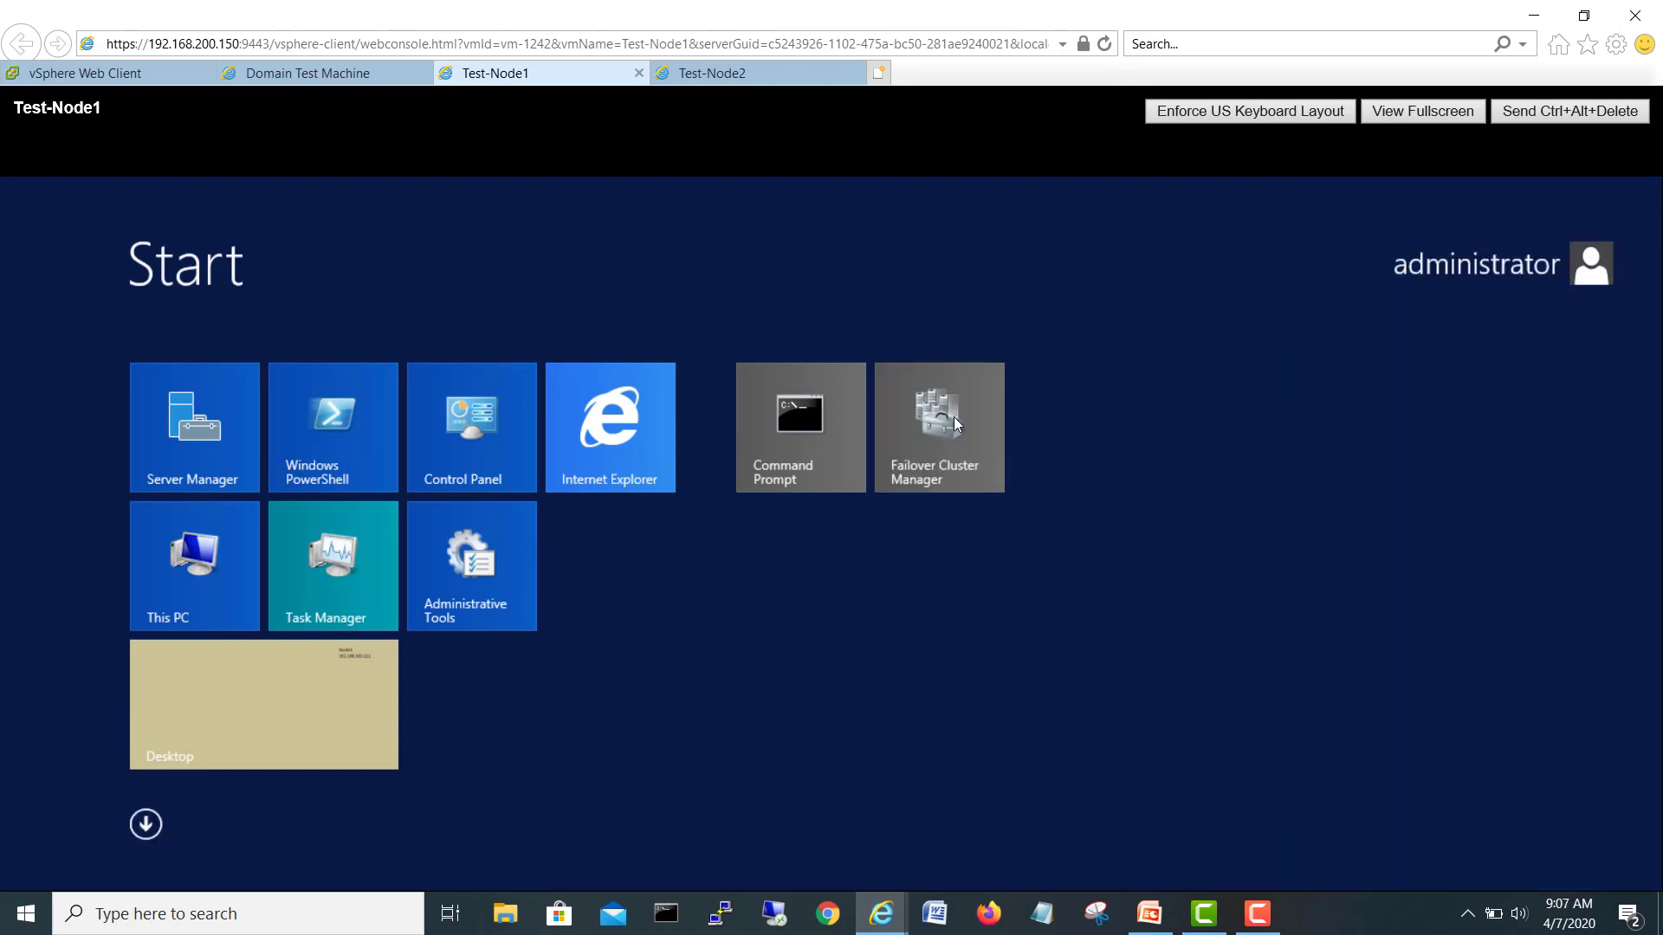
click(956, 425)
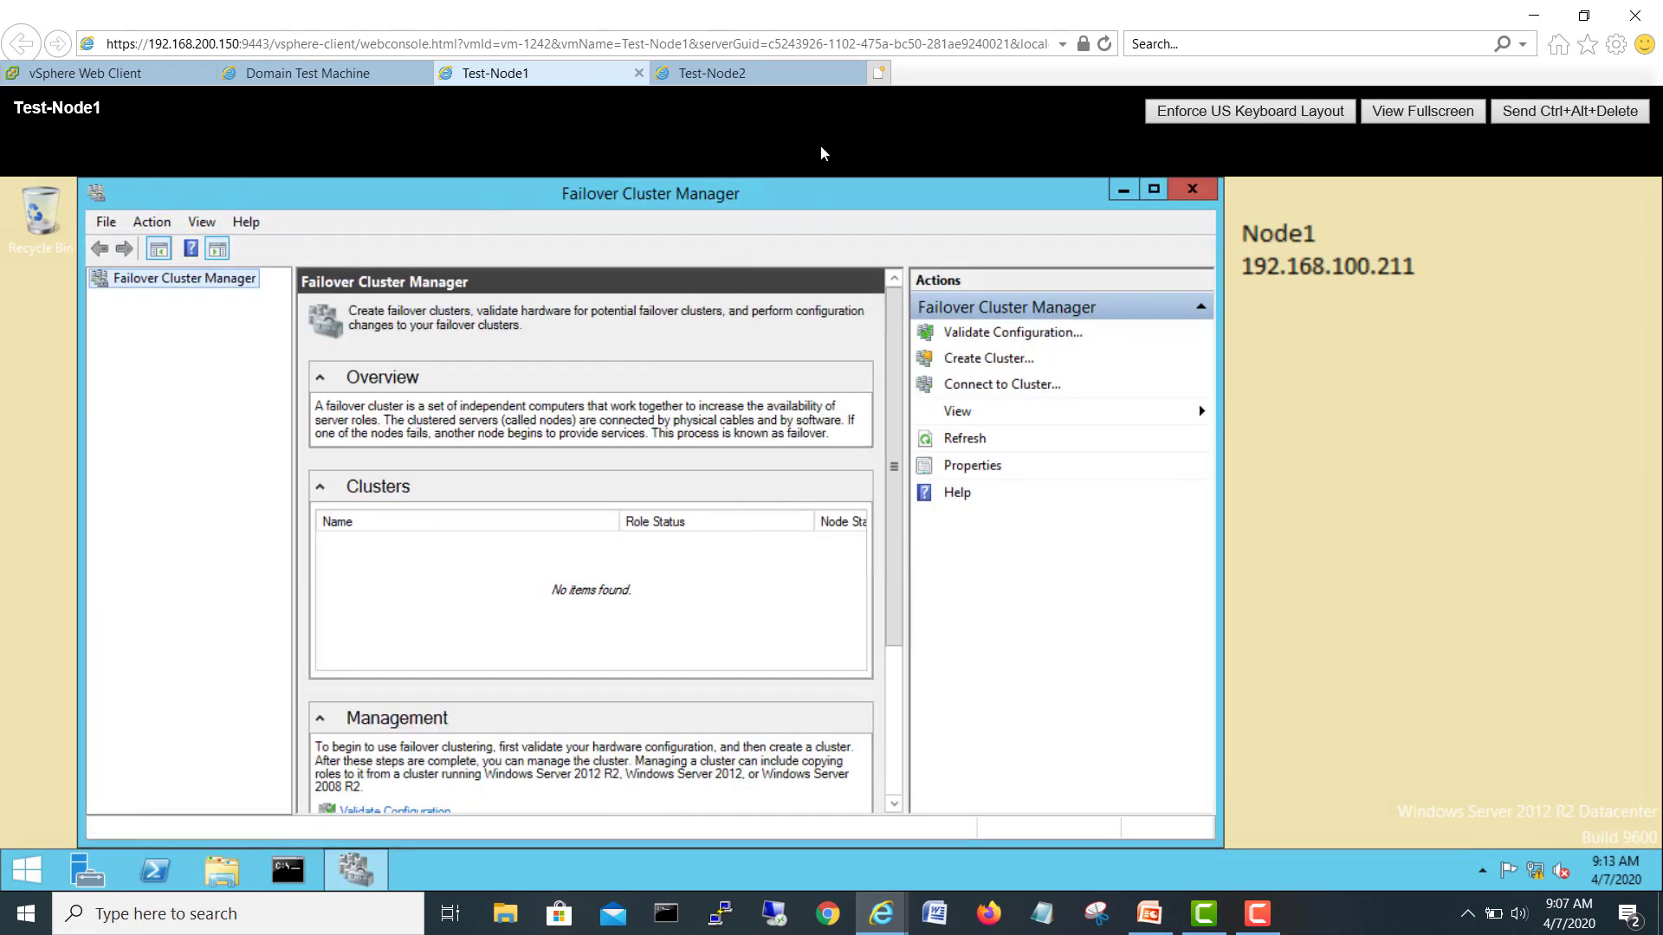
drag(850, 204, 929, 204)
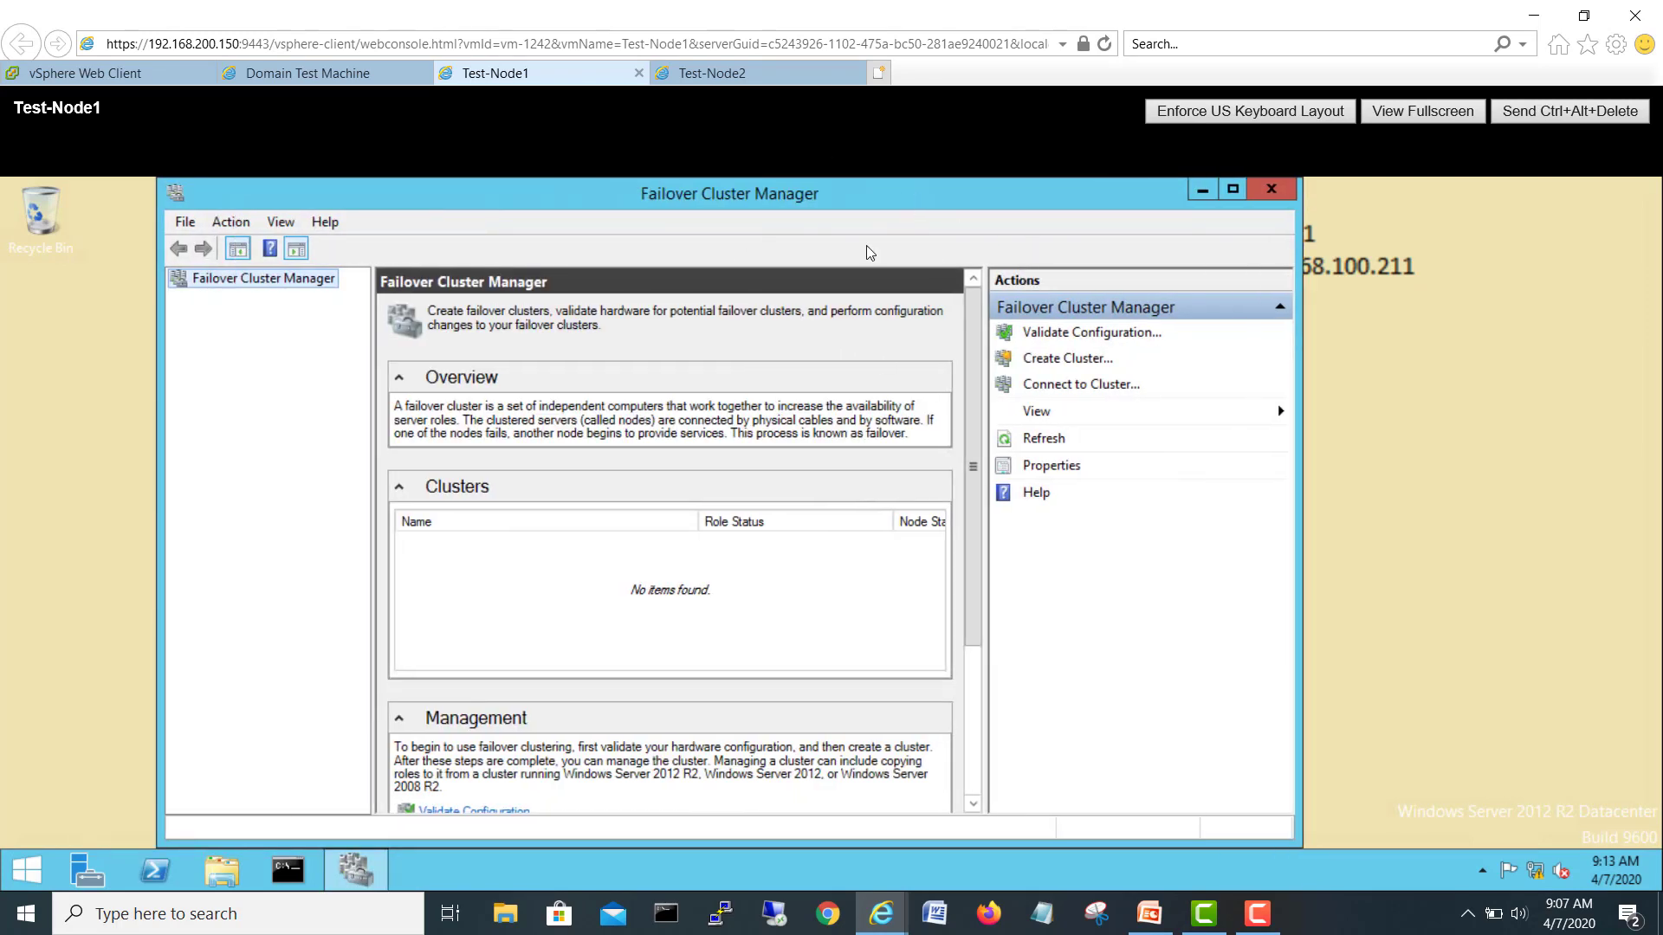
Step: Switch to the Test-Node2 console, pin Failover Cluster Manager to its Start screen and open it there
click(729, 74)
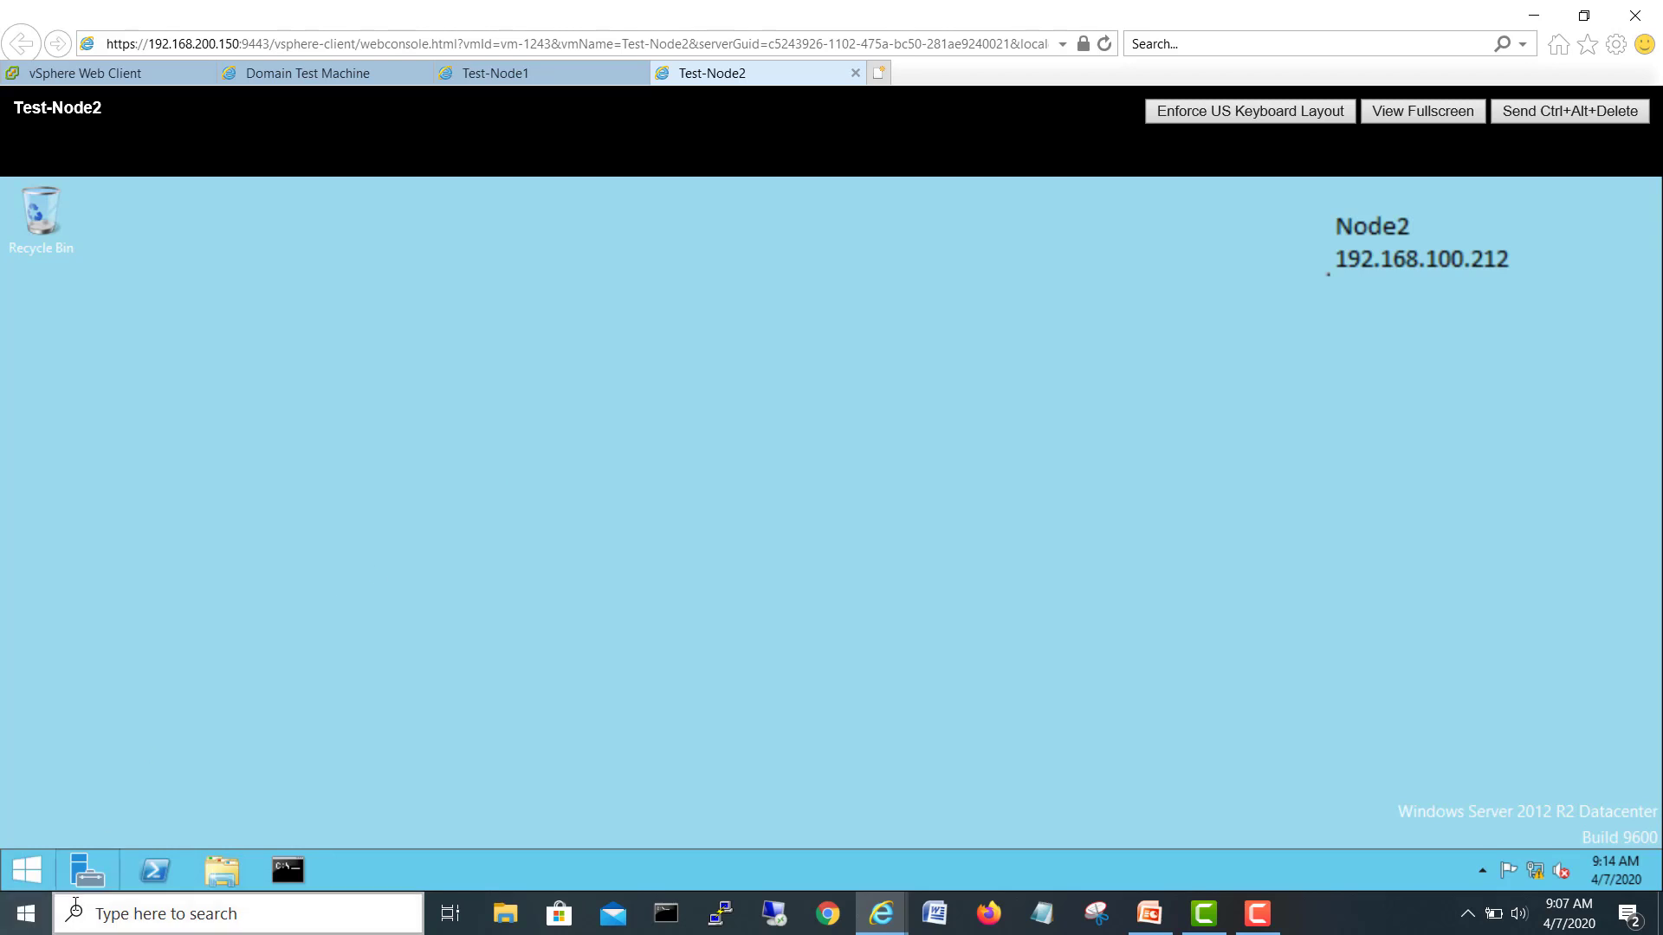
click(24, 875)
text(failover Cluster Manager)
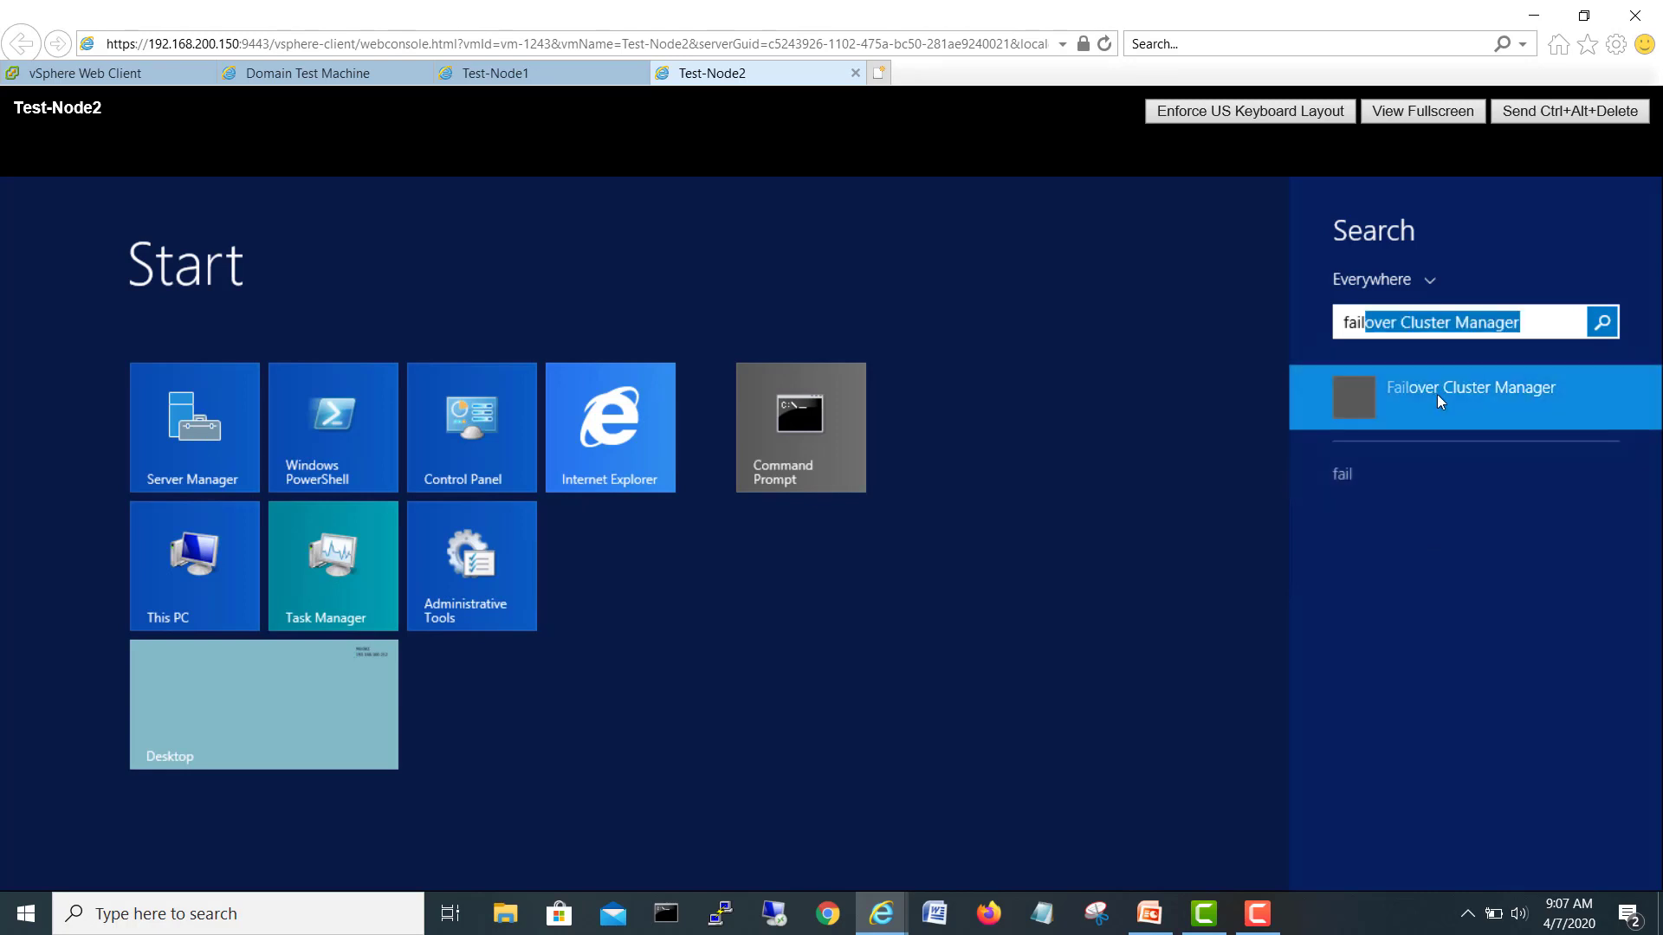
right_click(1440, 397)
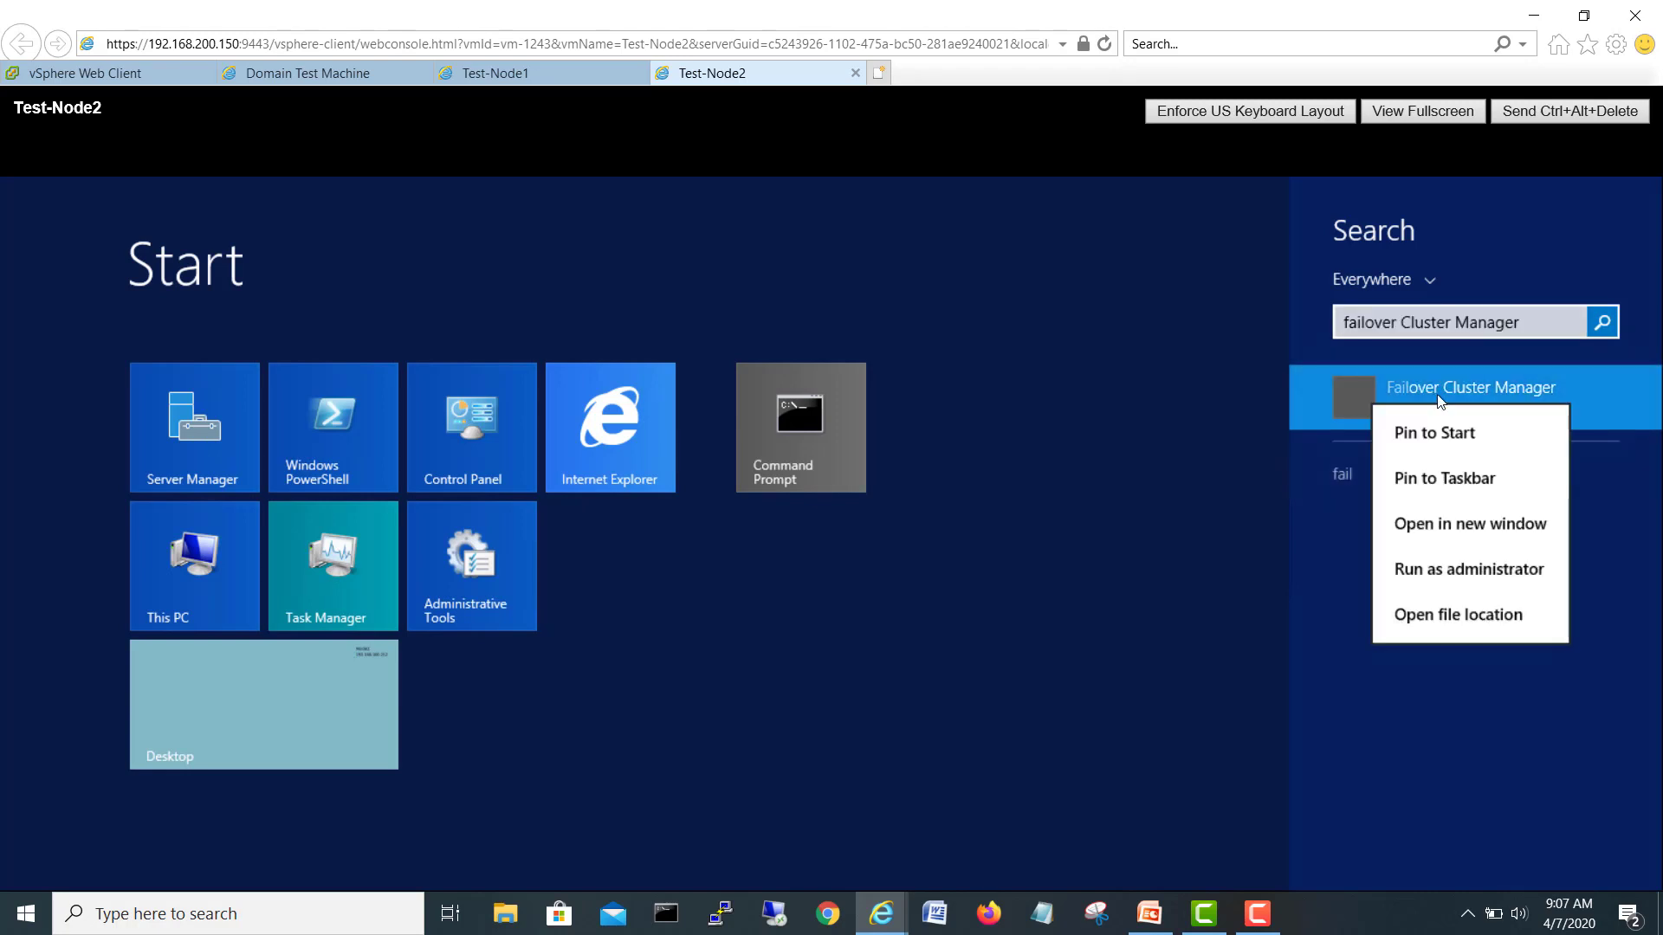
click(1443, 433)
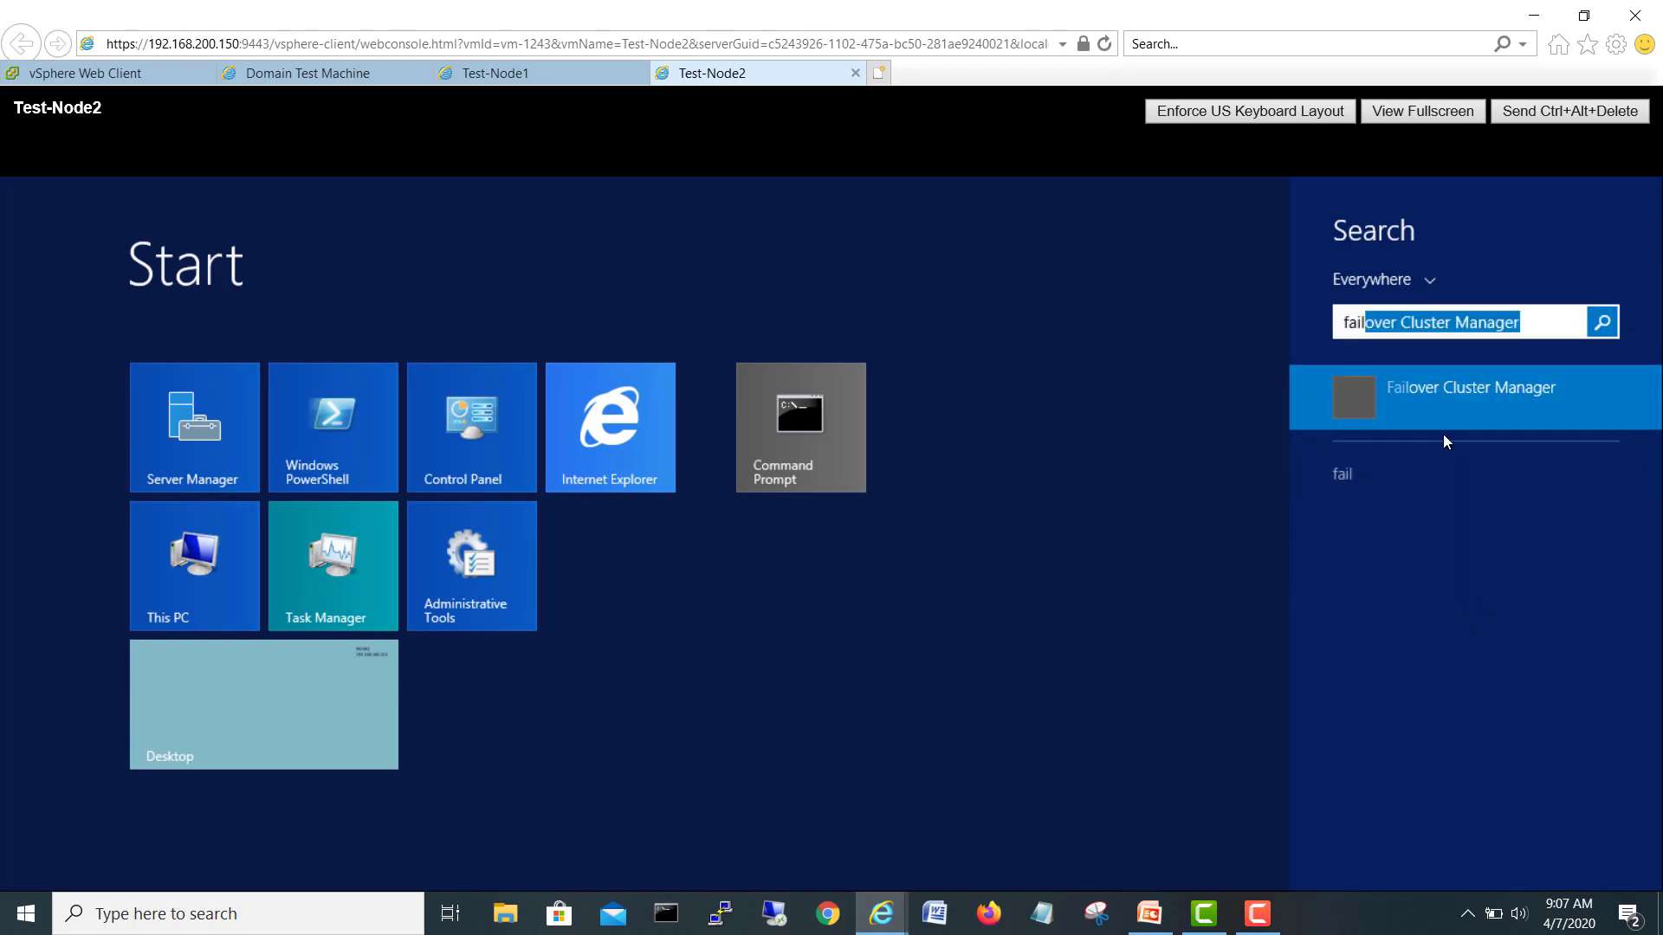
key(Escape)
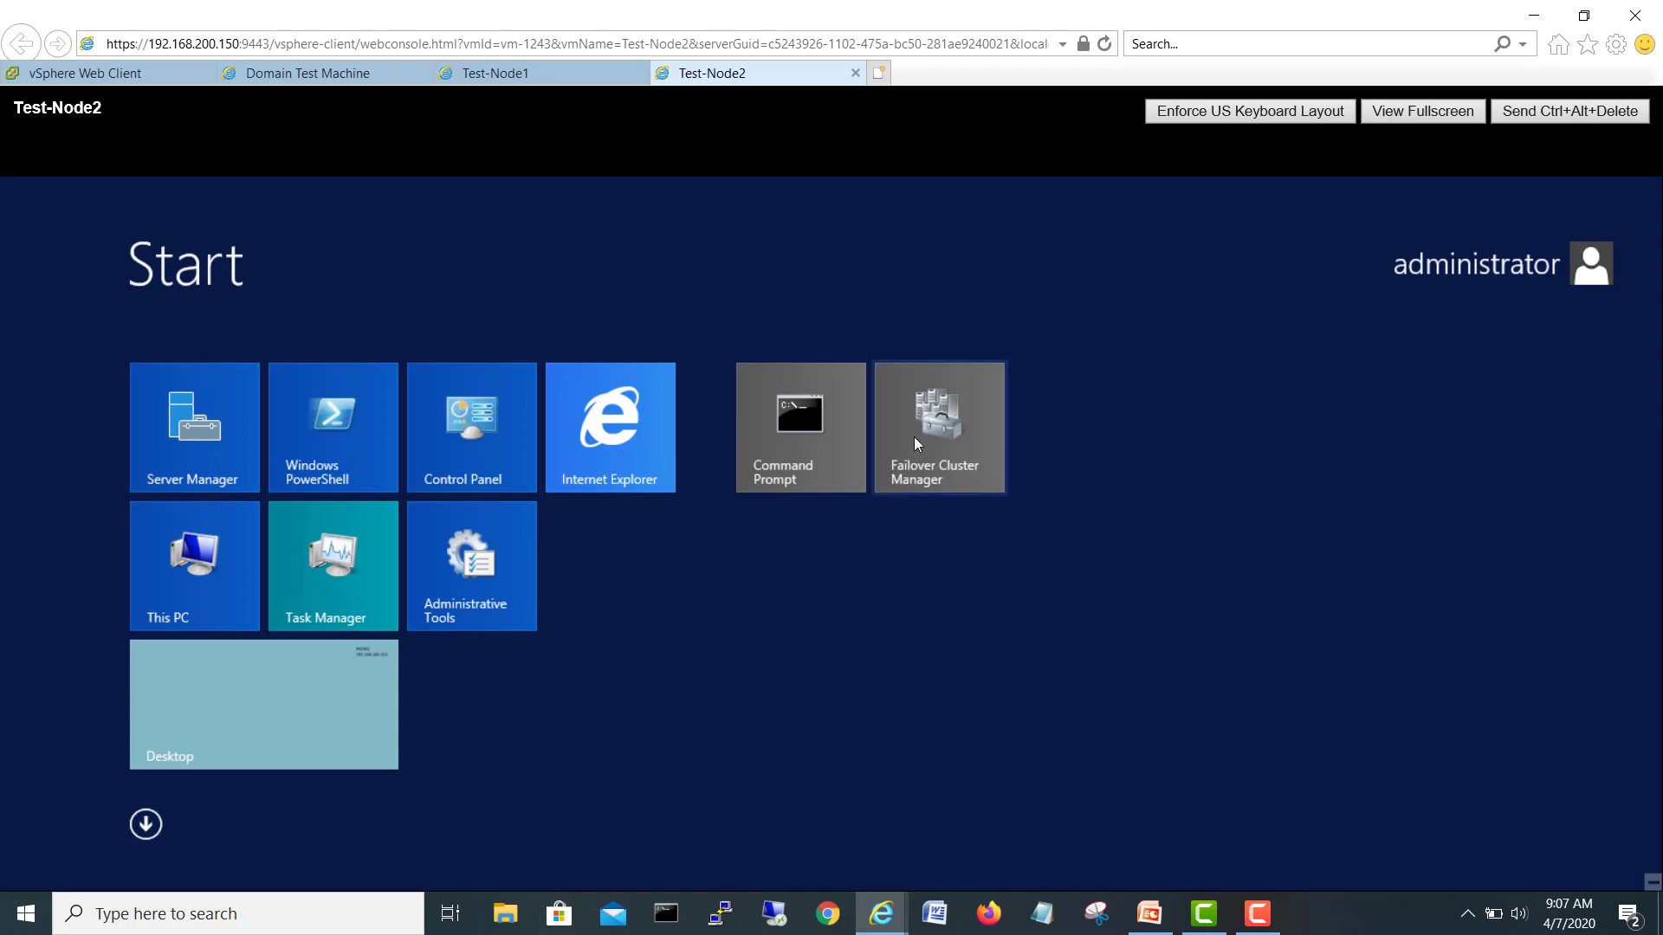
click(915, 438)
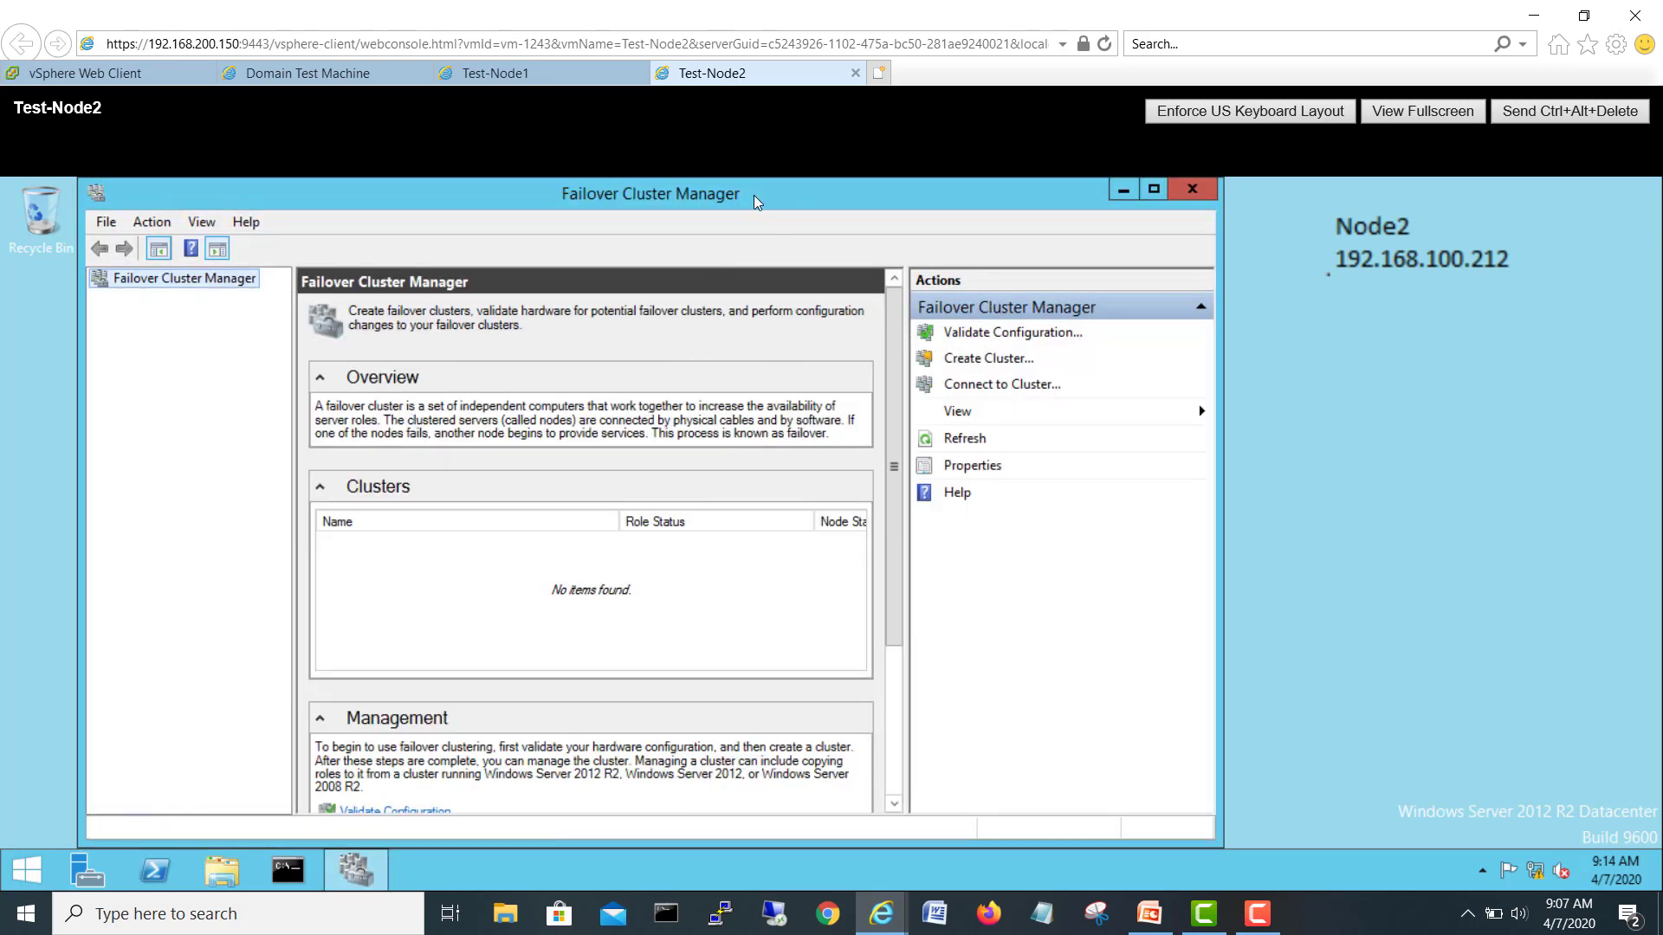
drag(761, 201, 880, 211)
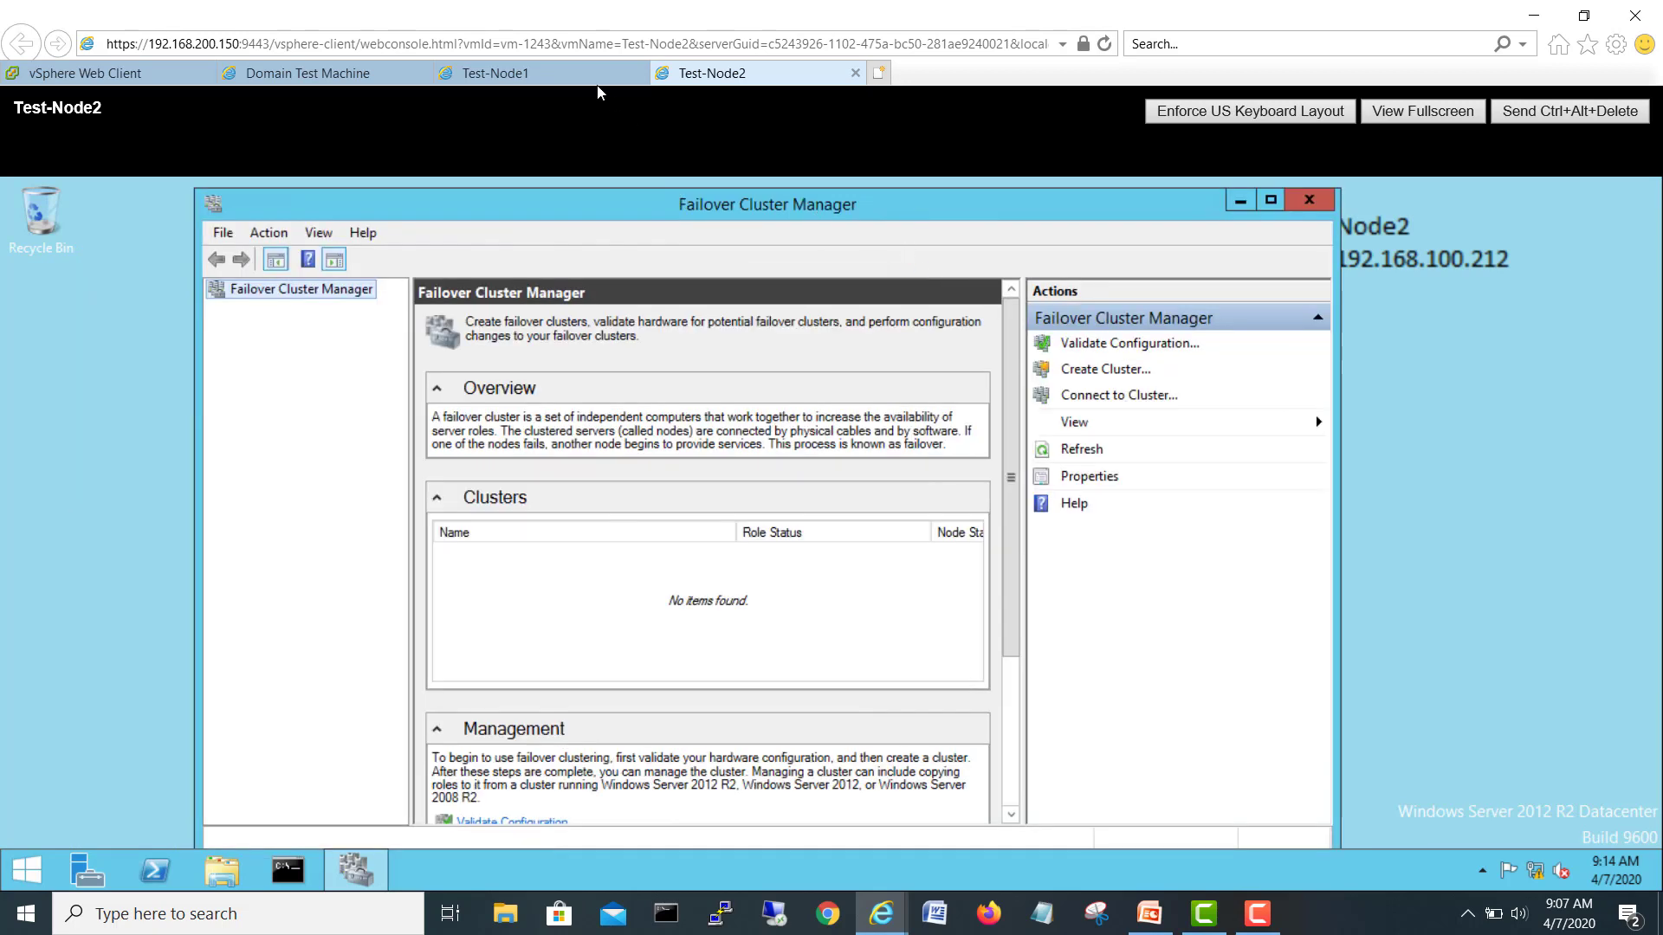
Step: Widen the Failover Cluster Manager window on Test-Node1, and view the same manager on Test-Node2
click(549, 76)
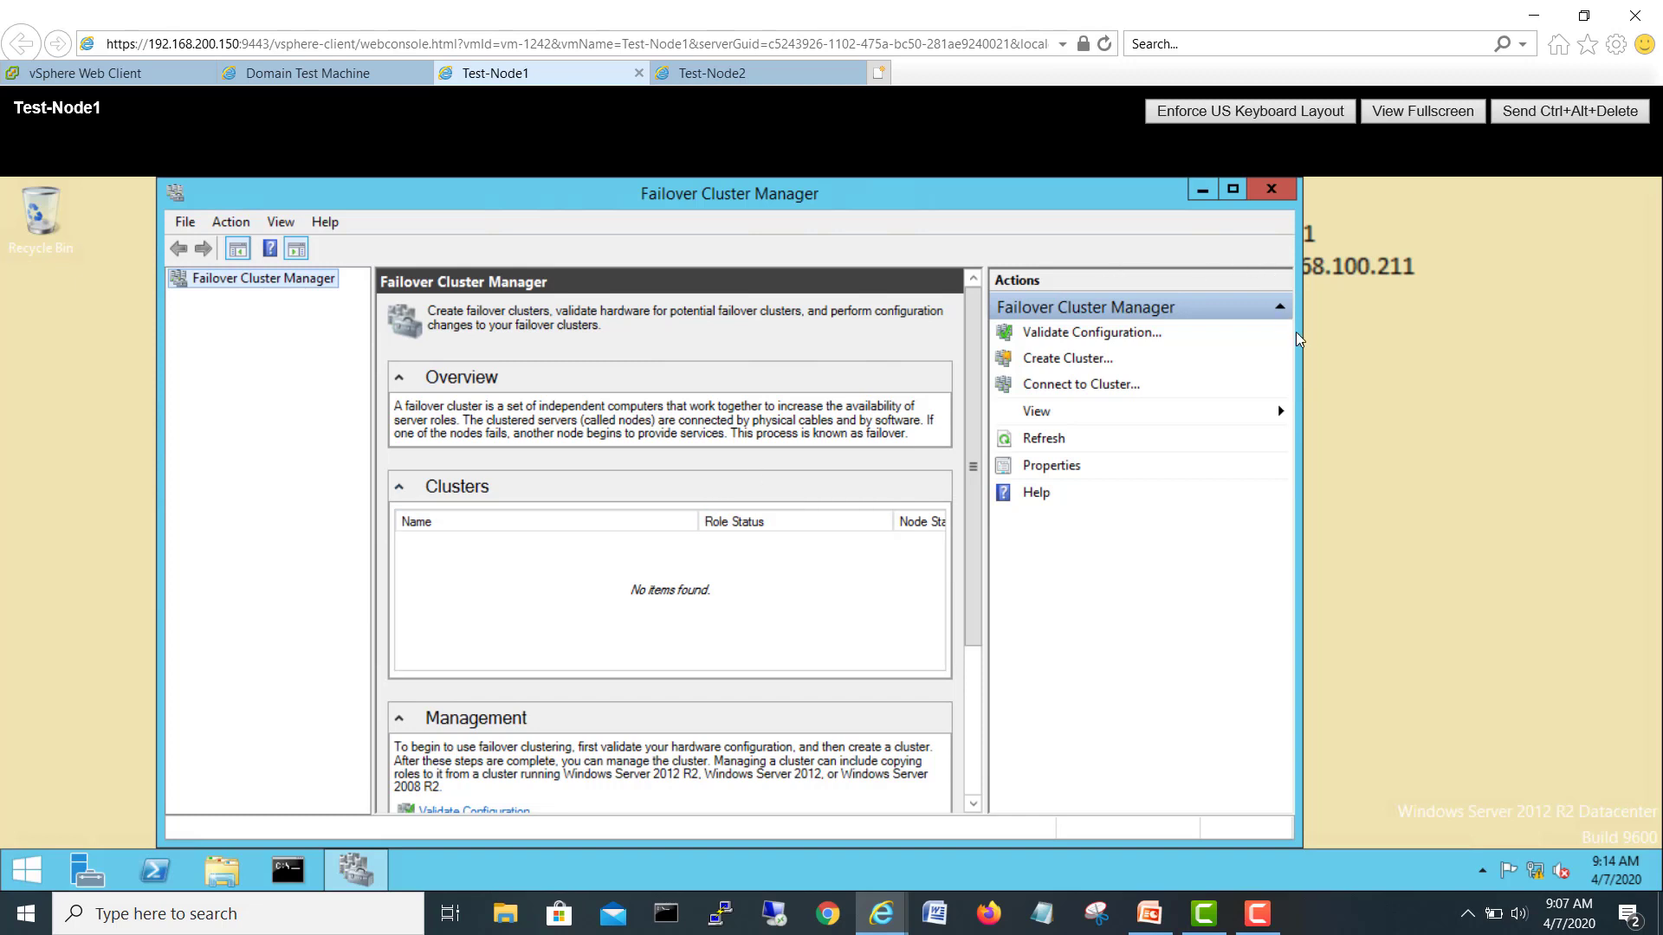
drag(1301, 331, 1392, 331)
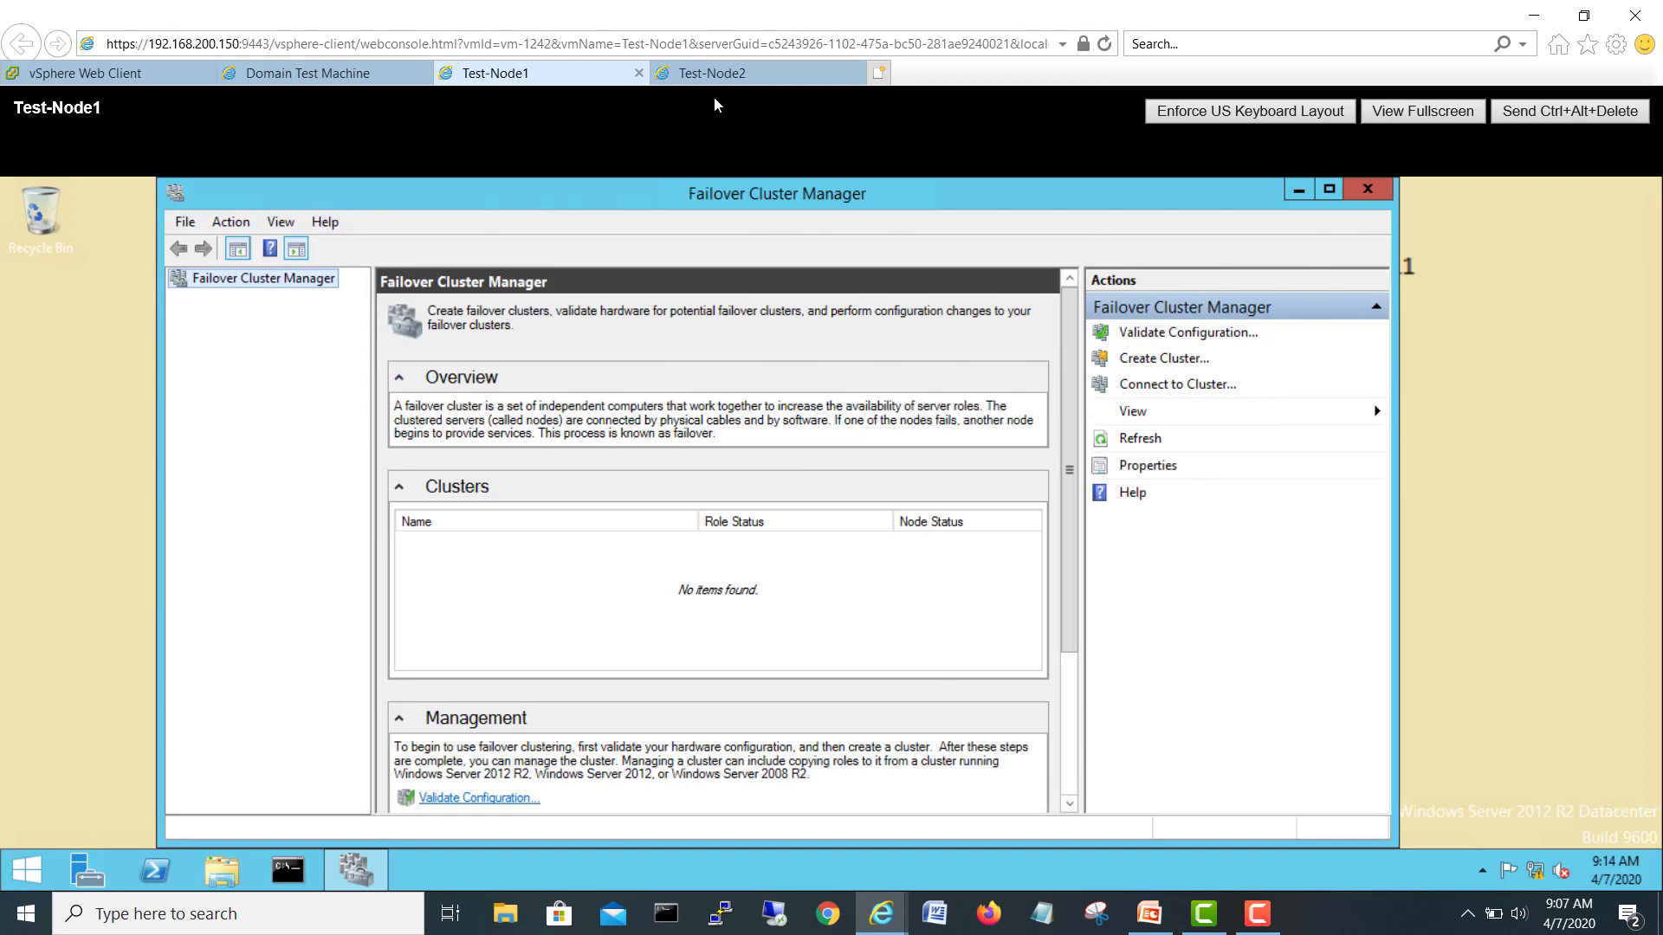
click(718, 74)
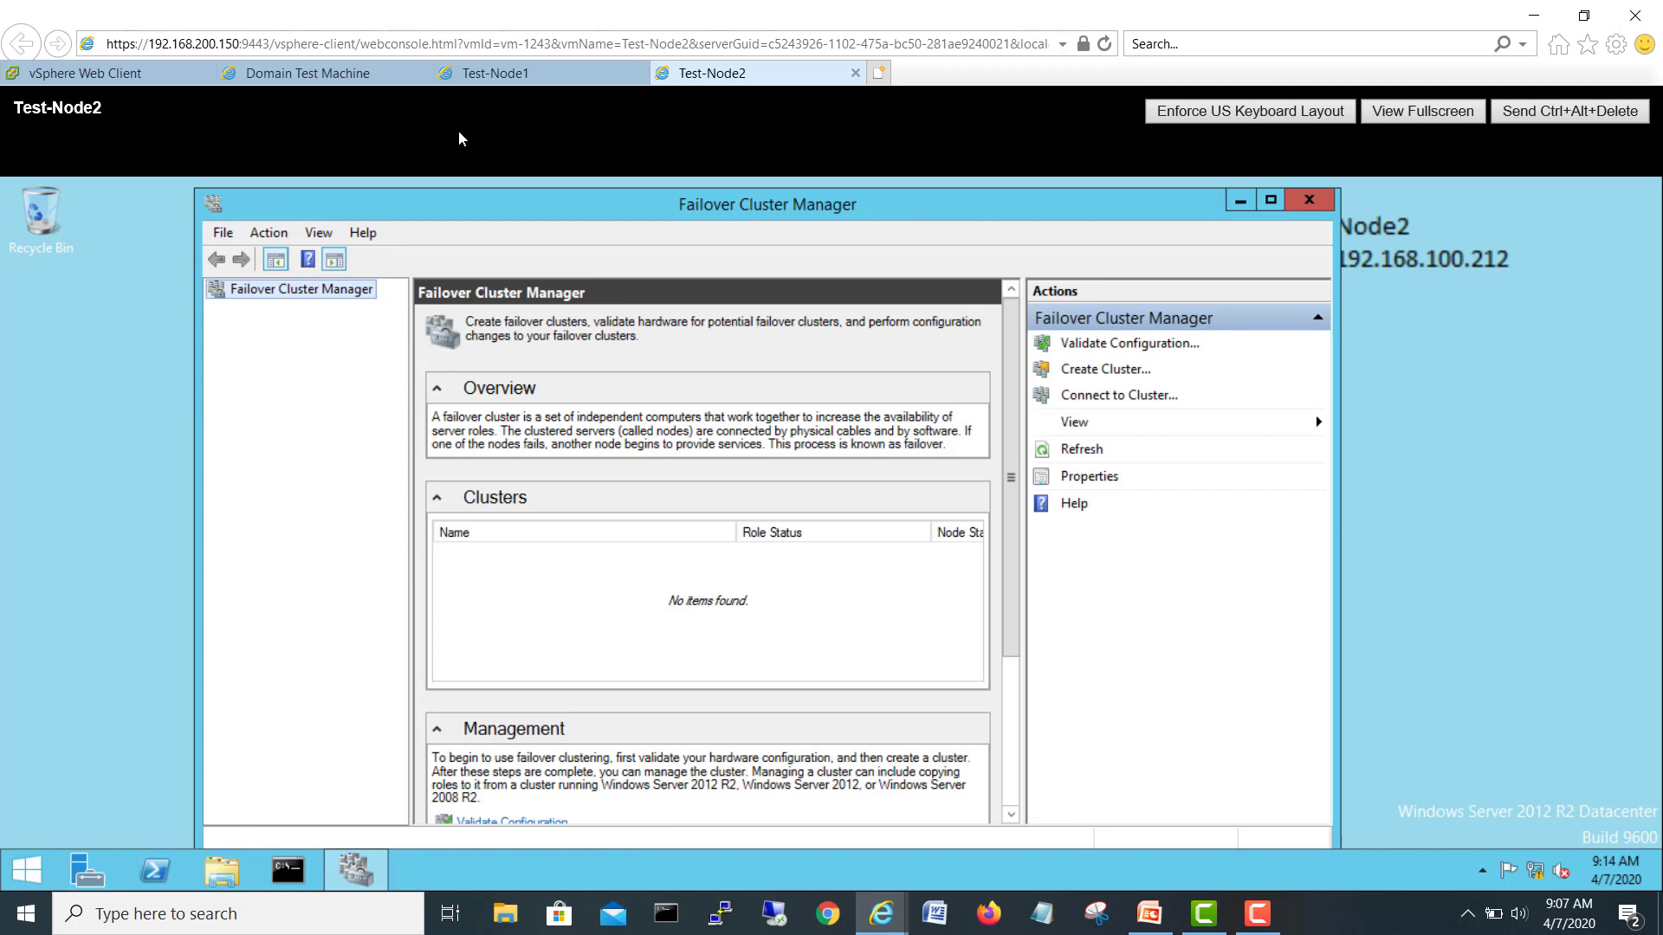
Step: Return to Test-Node1, start validating a cluster configuration and proceed past the introduction to server selection
click(489, 76)
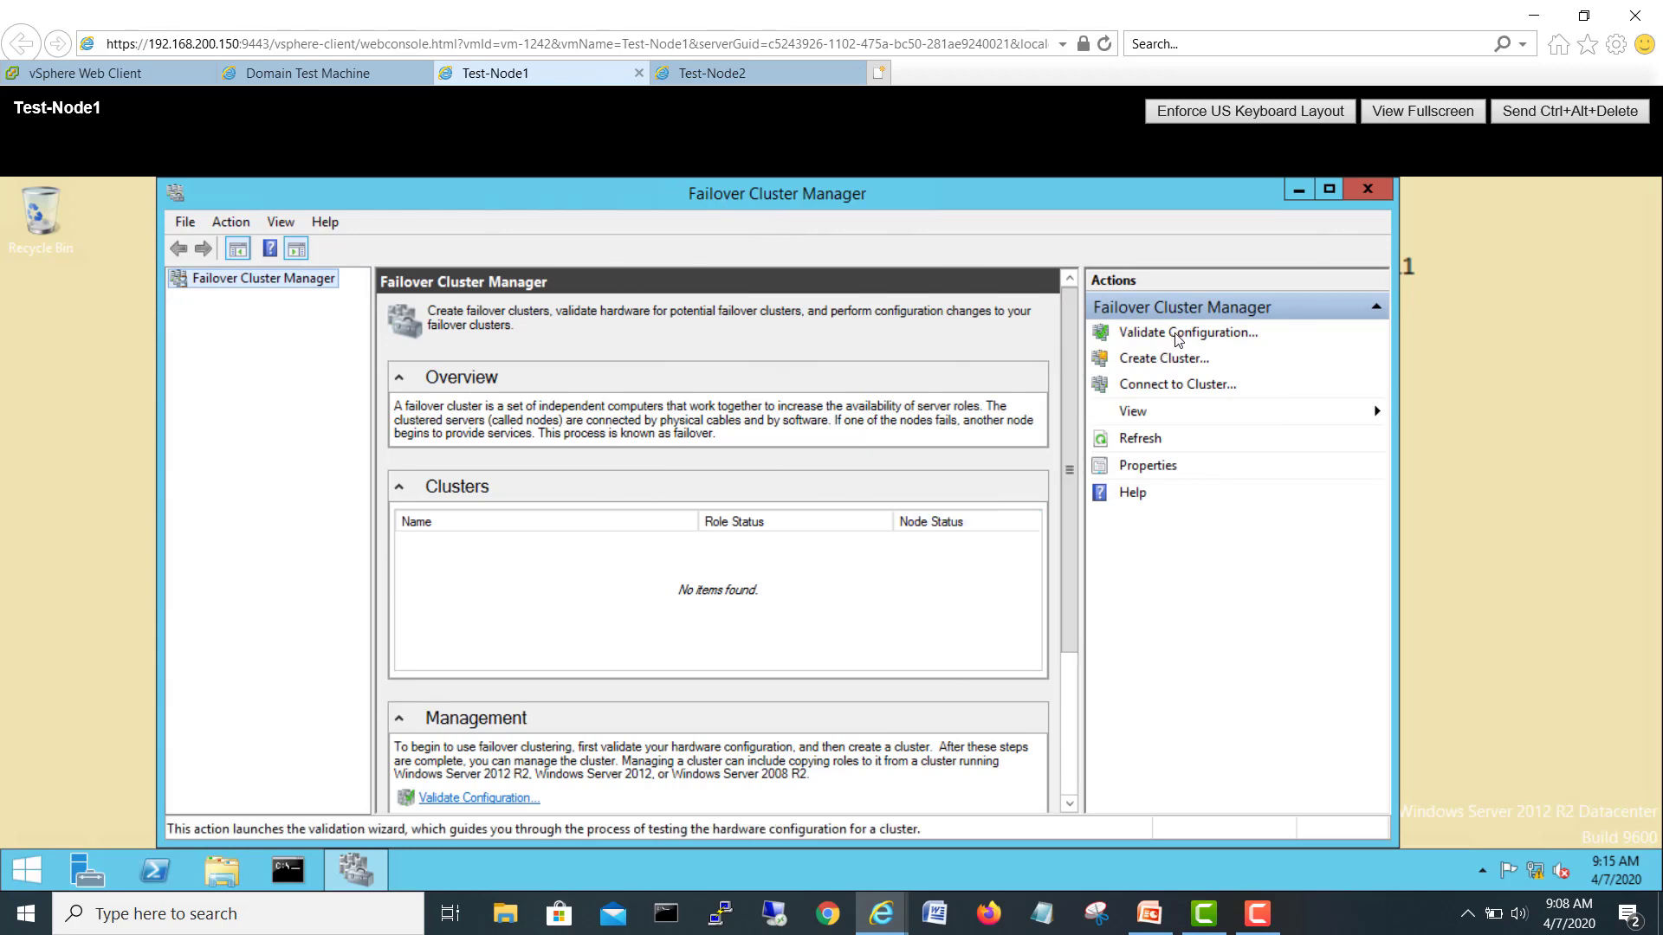
click(1145, 335)
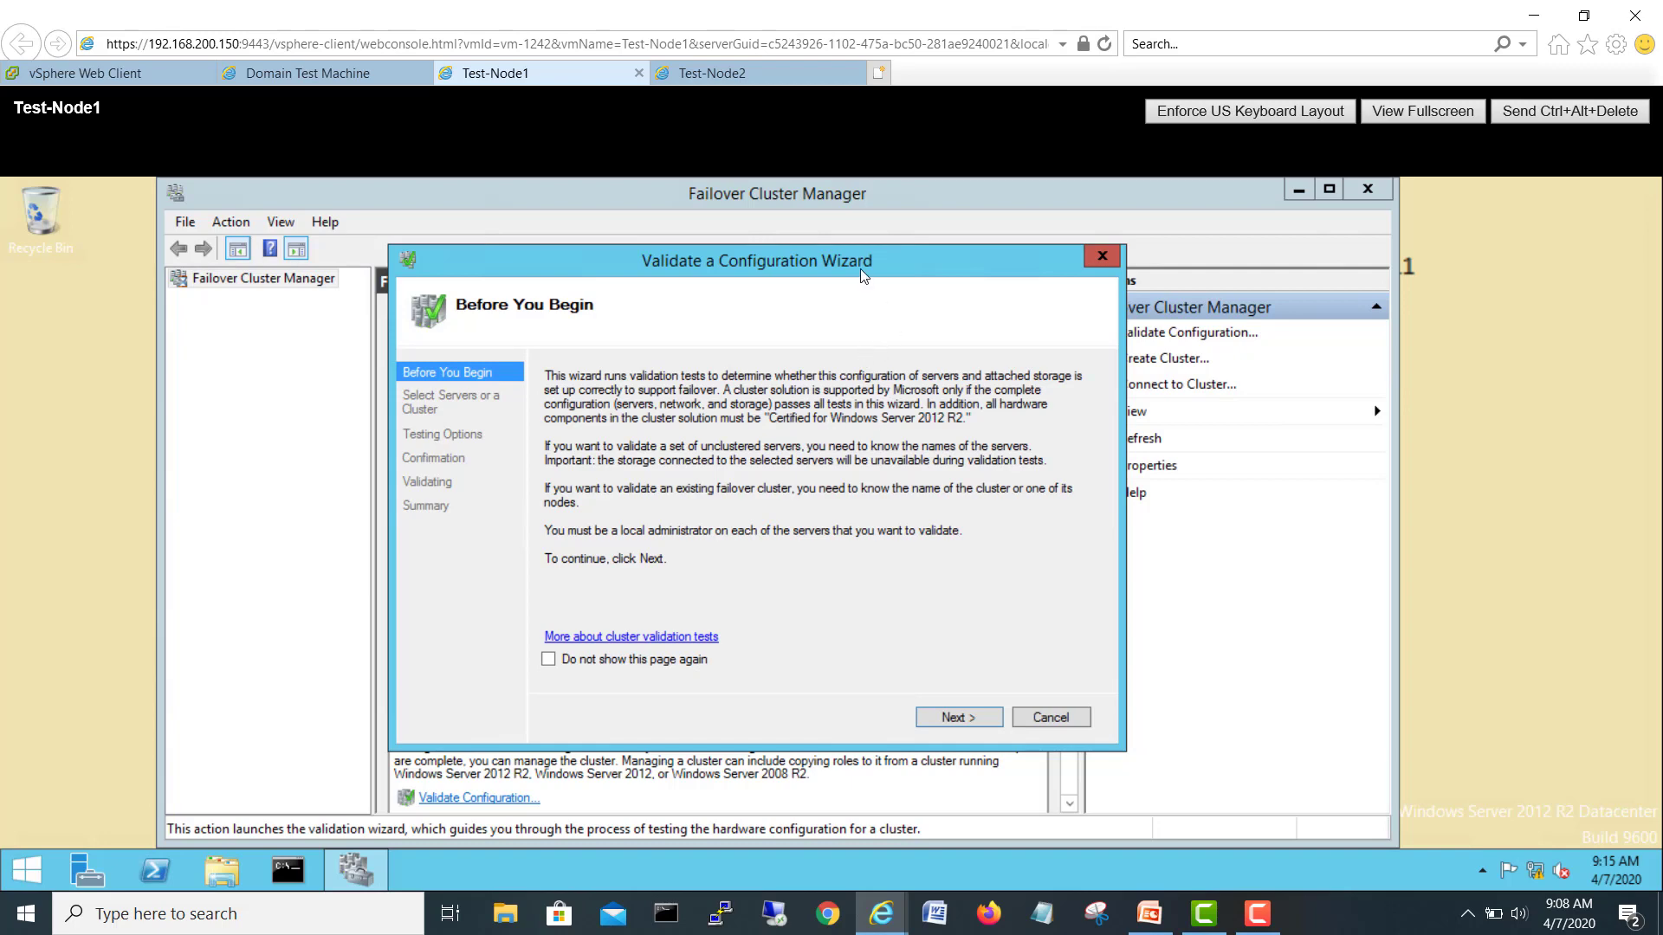
drag(866, 273, 753, 248)
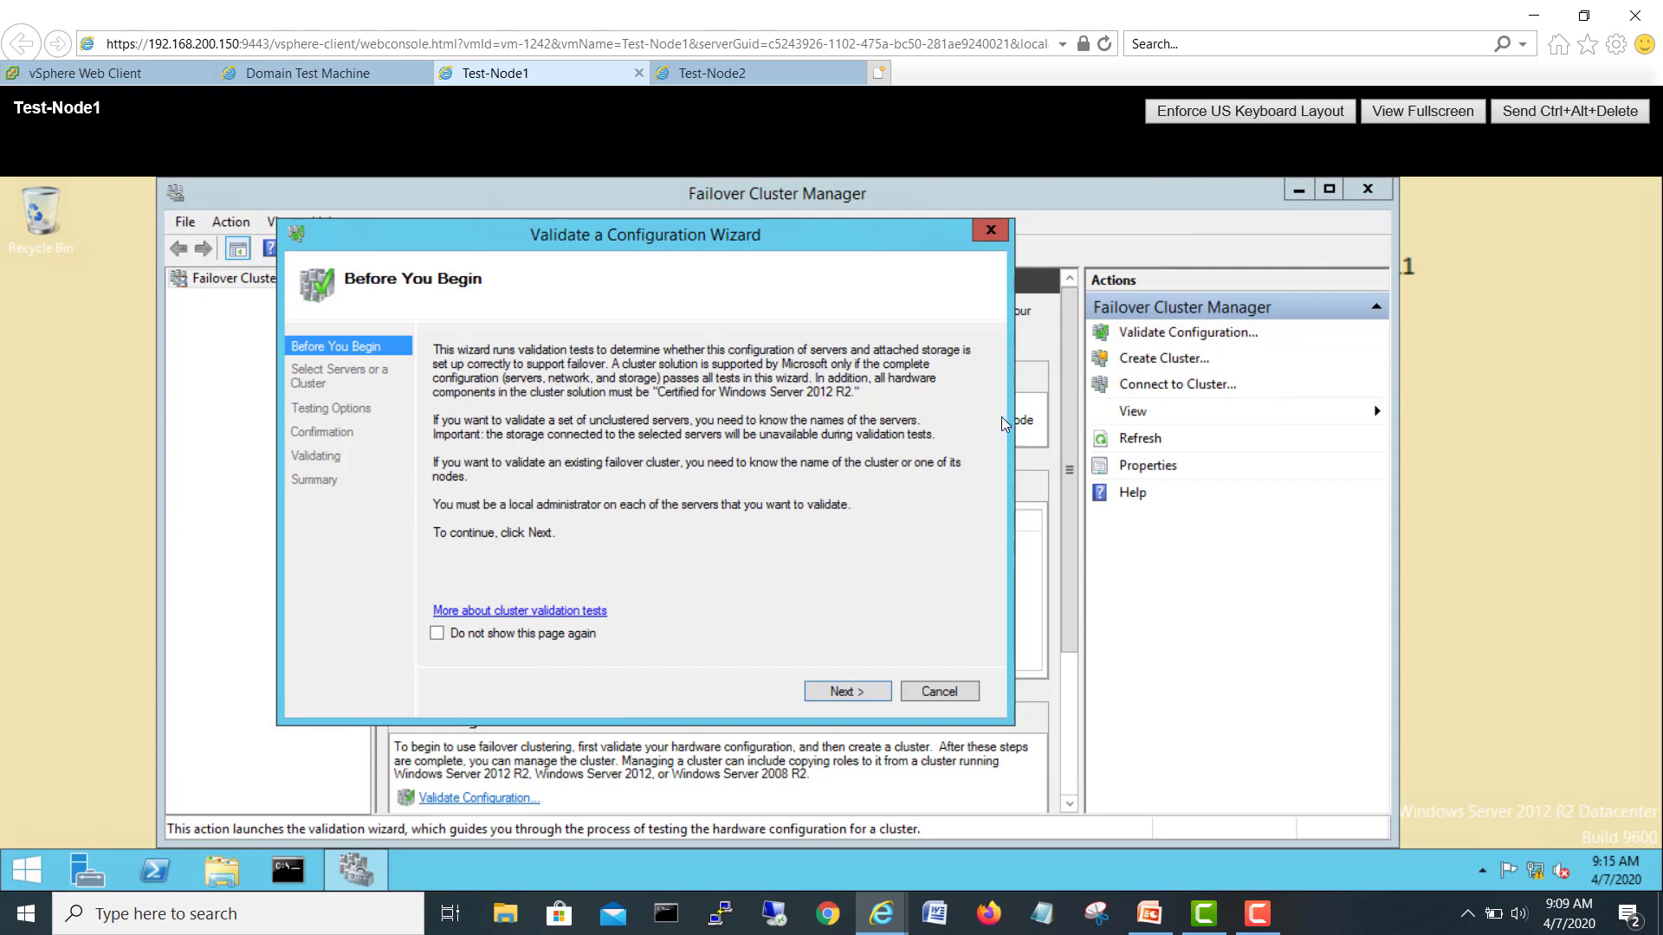
click(862, 698)
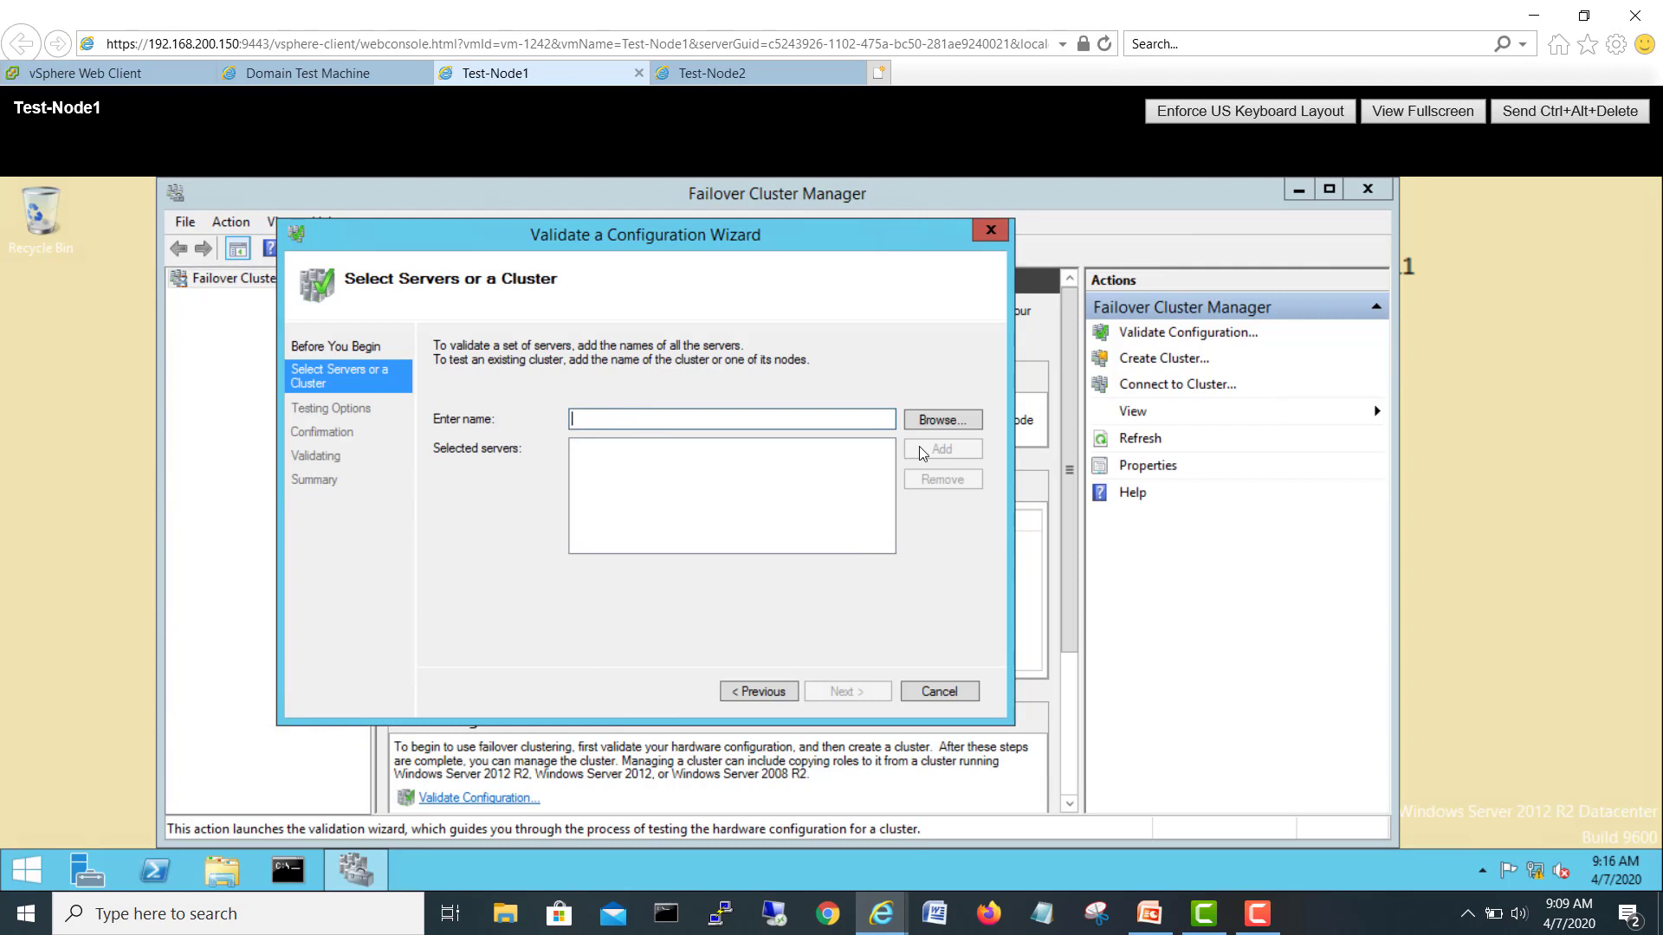
Step: Look up the computers in testdc.local, add TEST-NODE1 and TEST-NODE2 as servers to validate, and proceed to the testing options
click(928, 424)
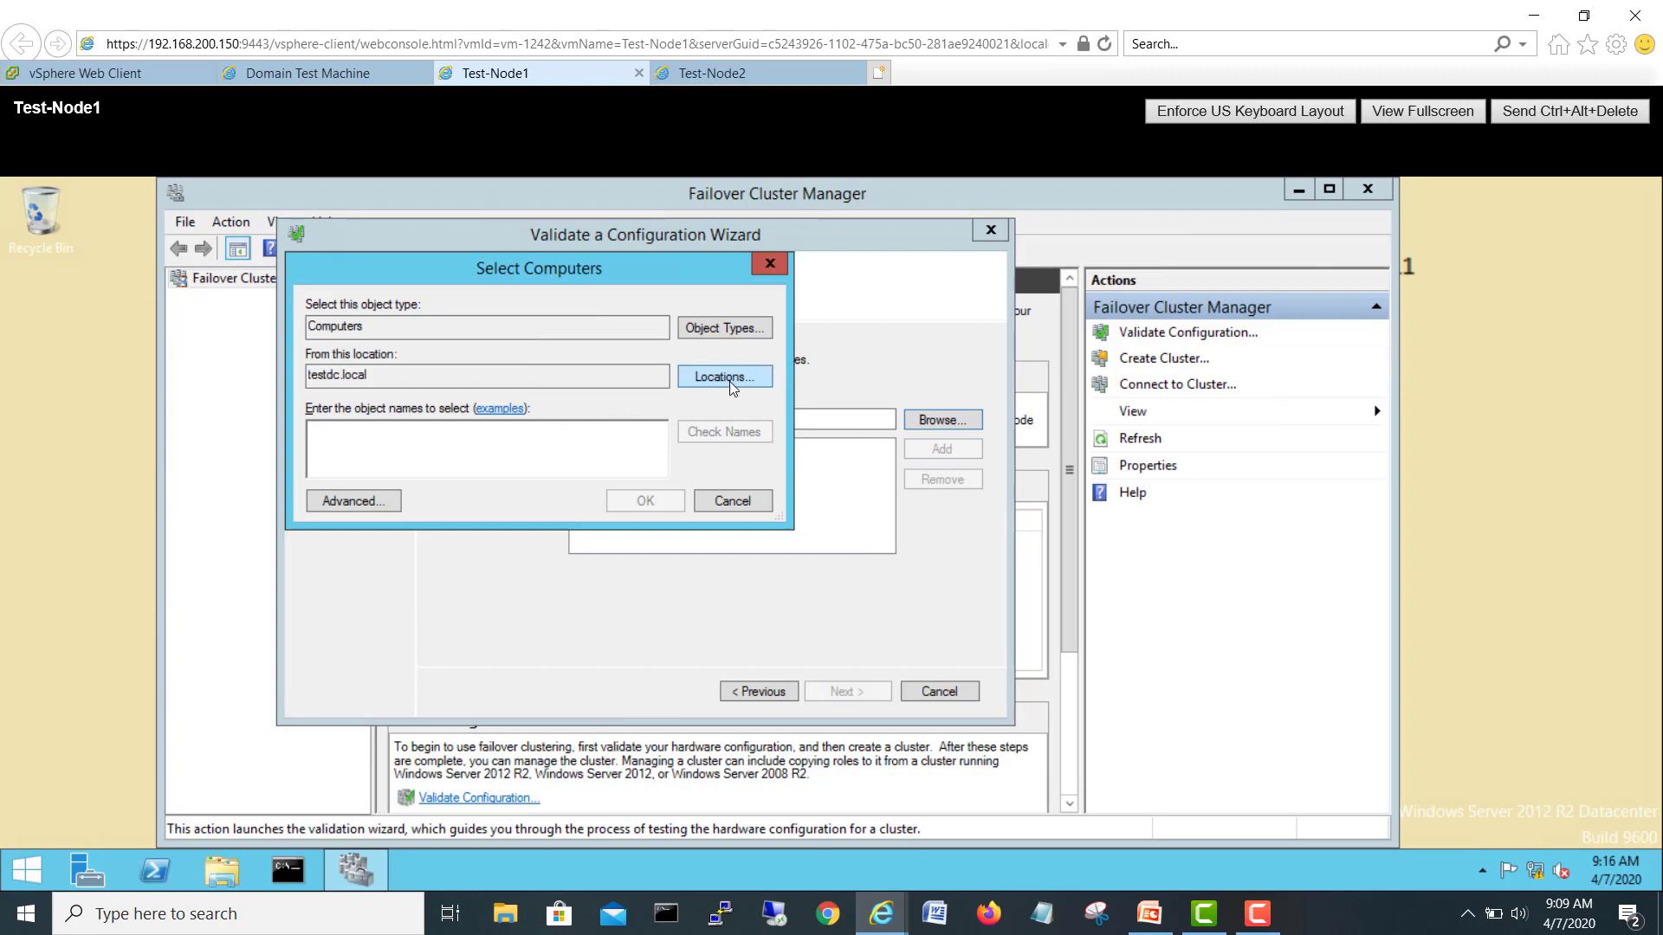
click(353, 503)
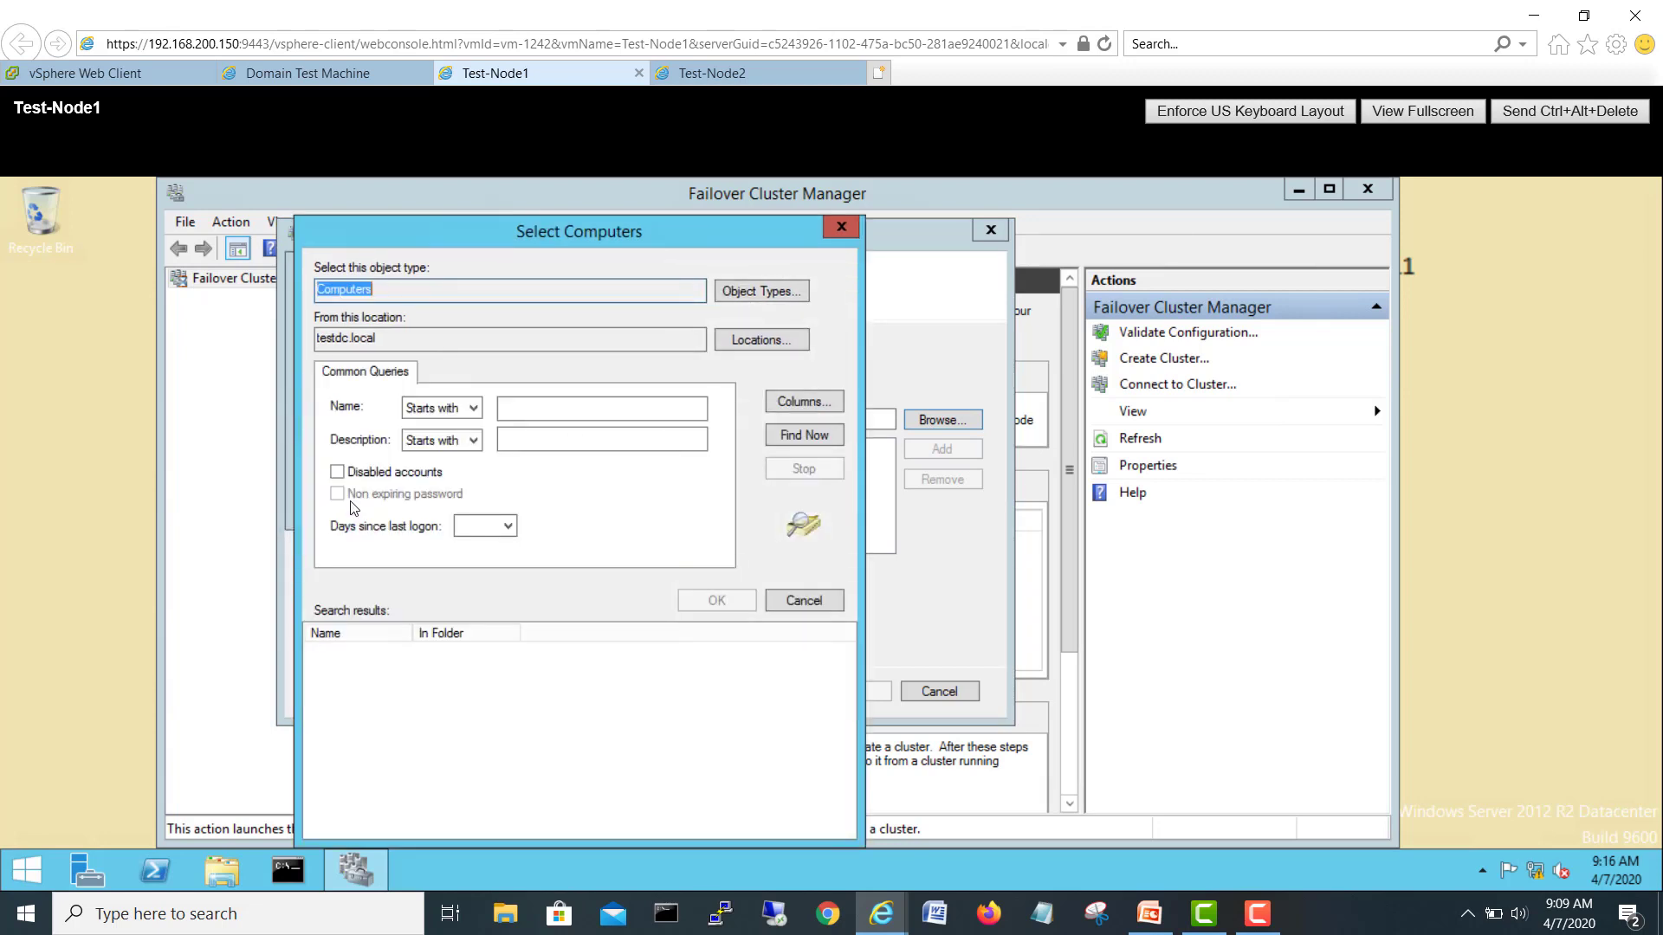
click(805, 436)
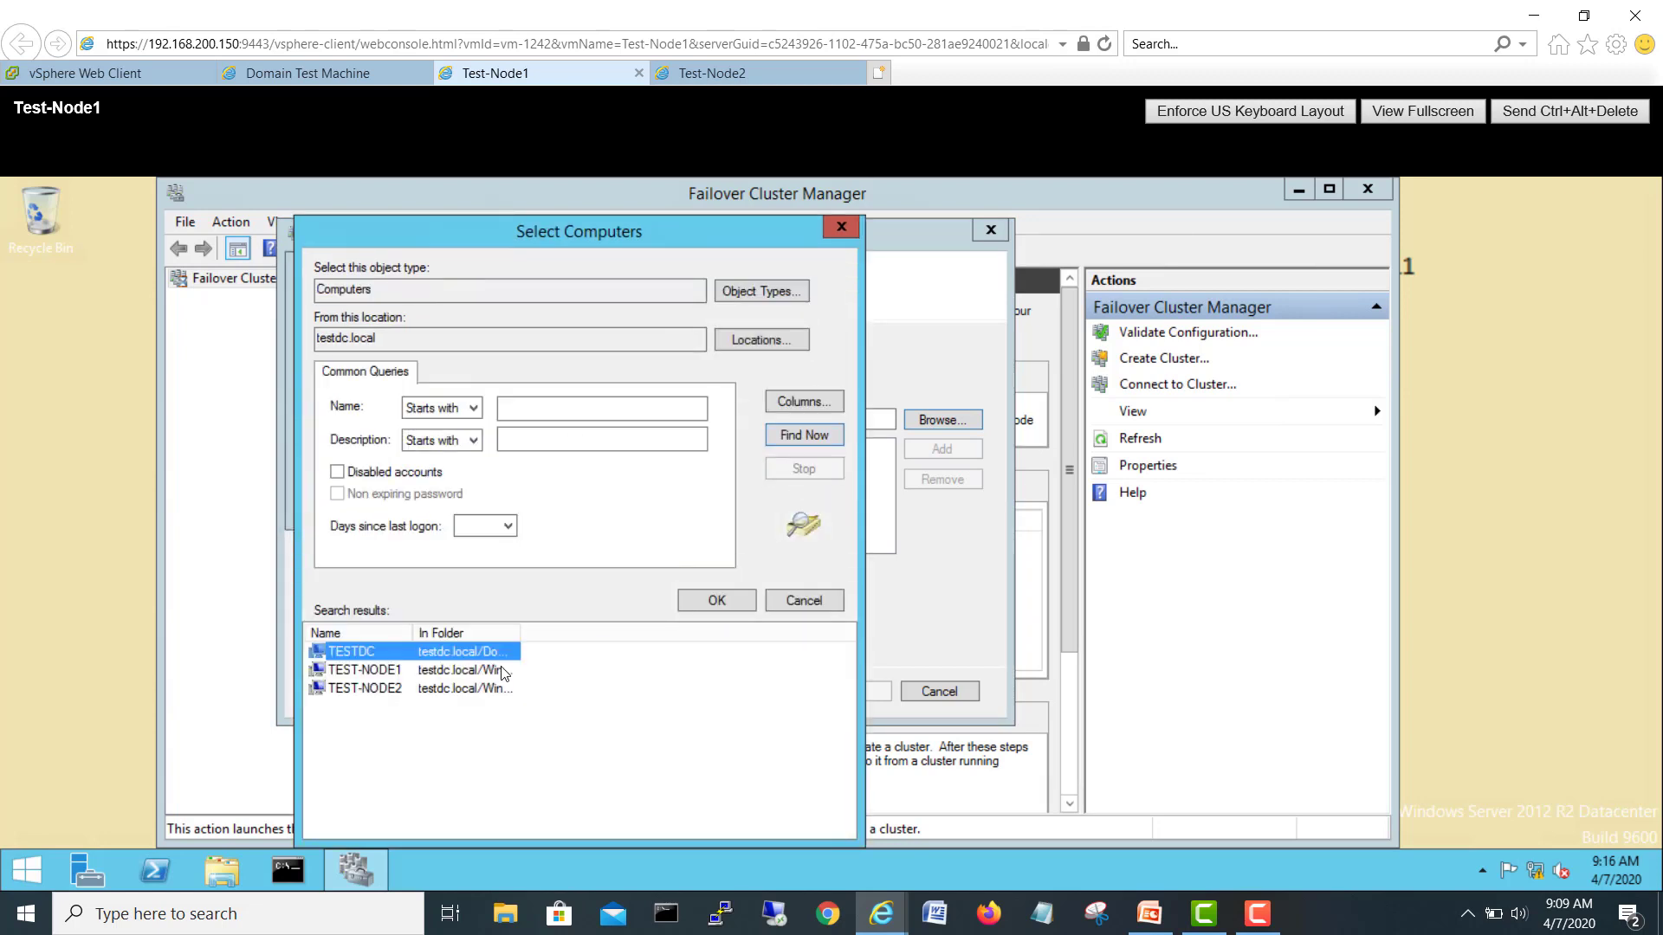
drag(413, 645, 457, 645)
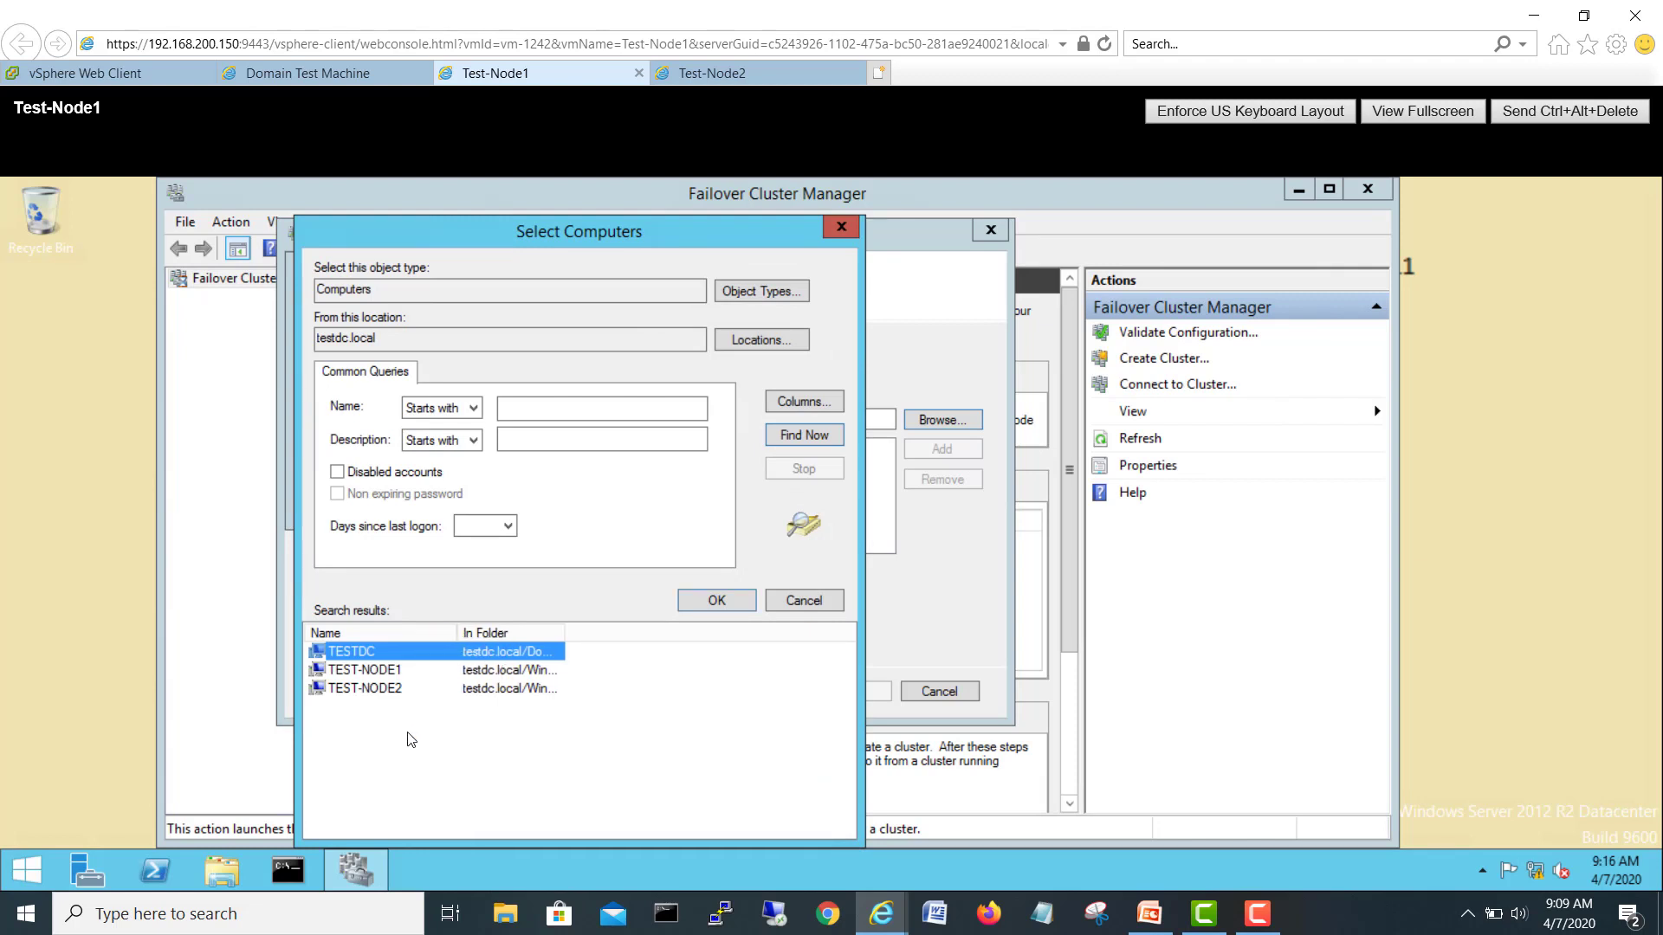
drag(406, 732, 371, 675)
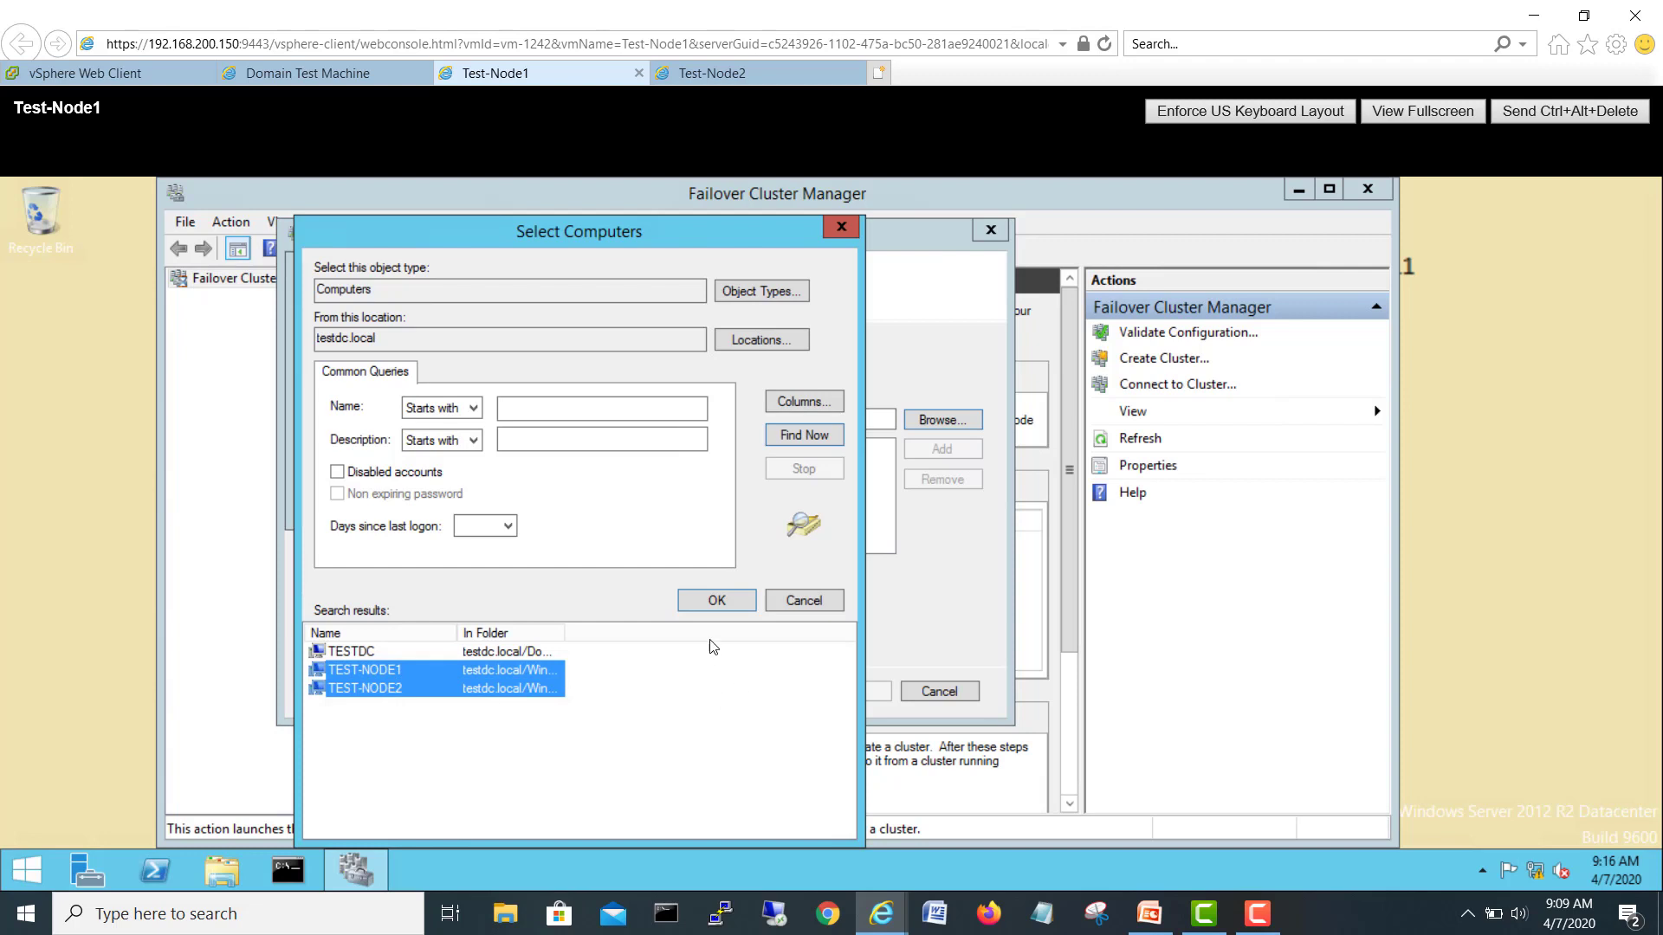
click(712, 604)
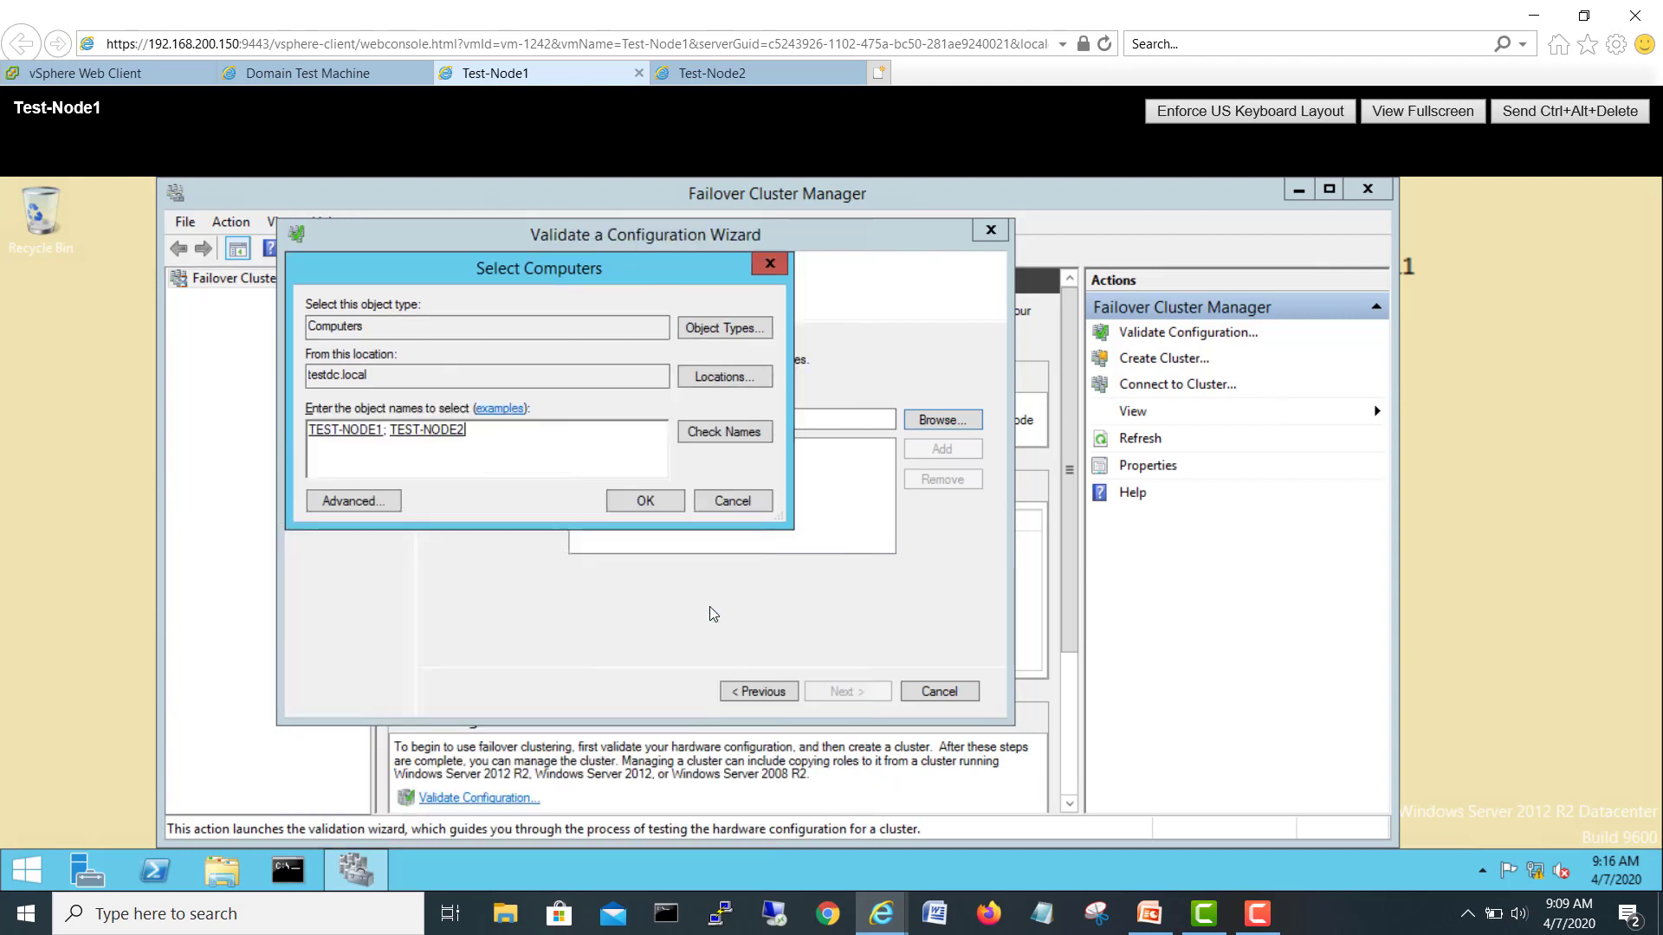
click(649, 502)
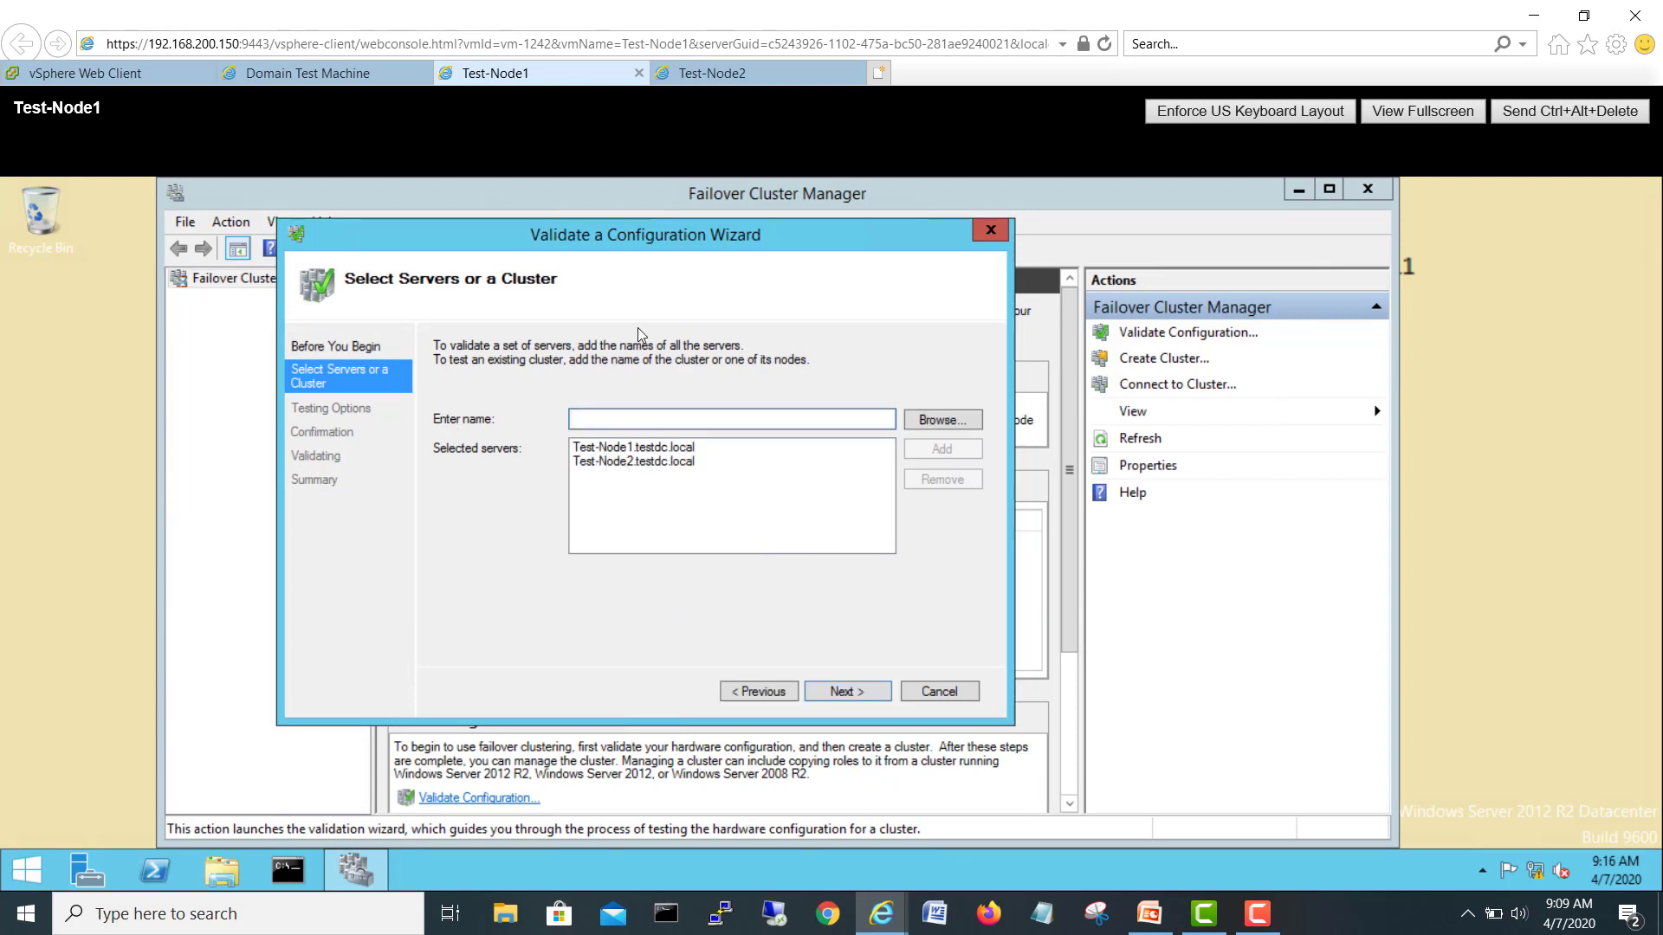
click(857, 695)
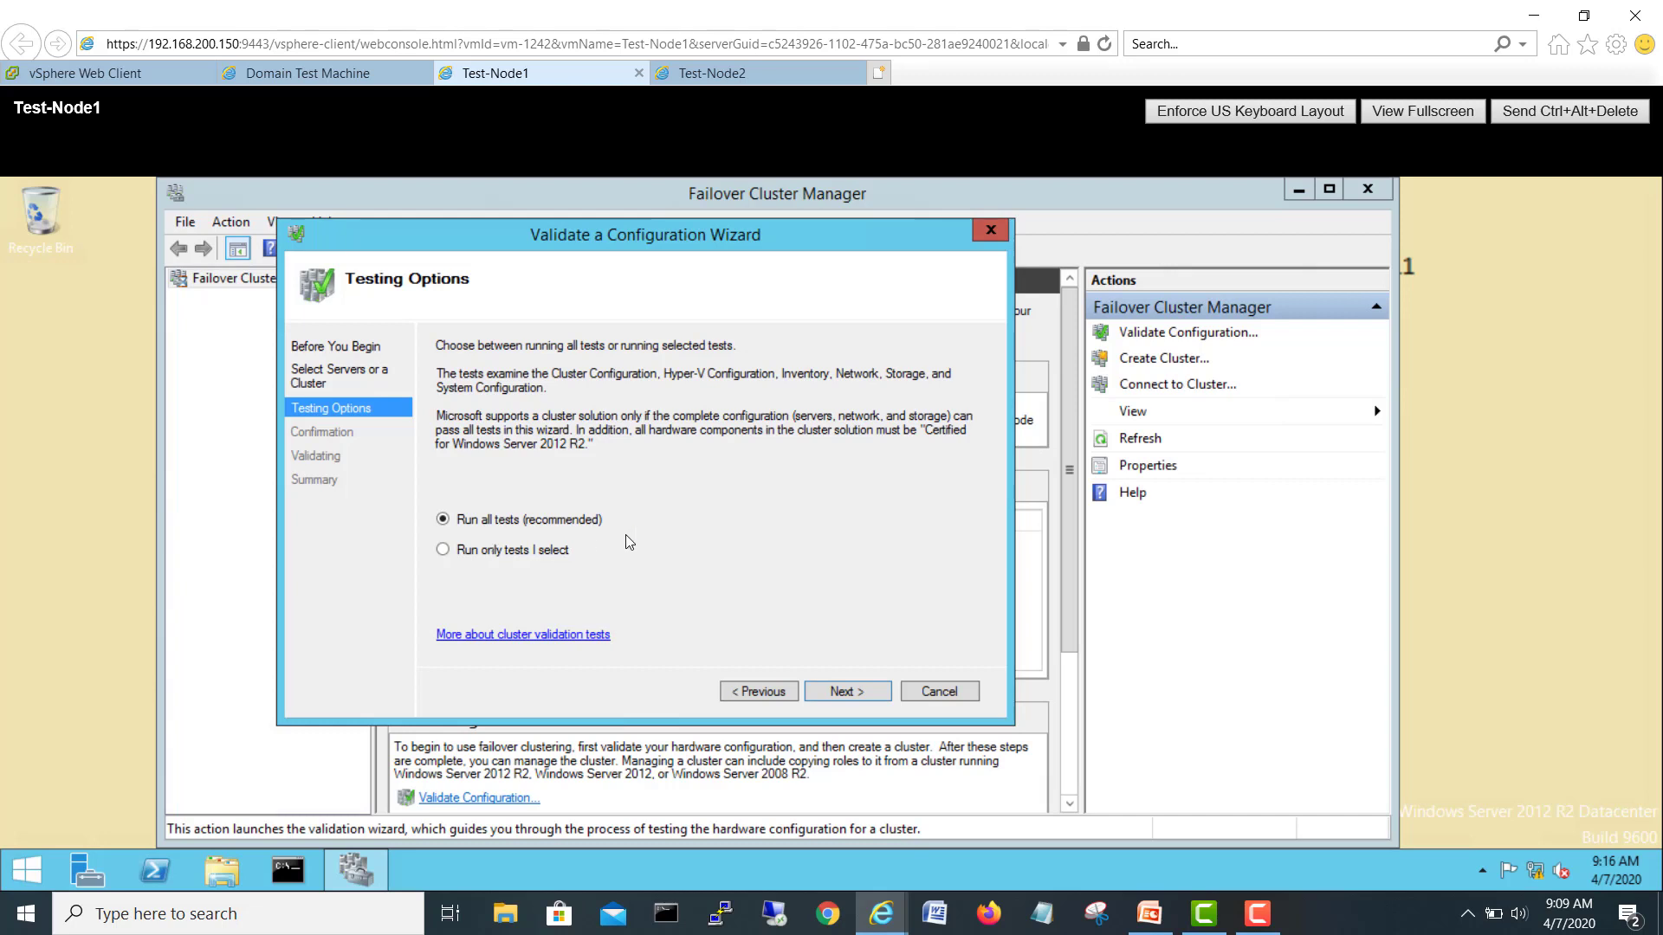
Step: Keep all validation tests selected, review the servers and tests to run, and start validating Test-Node1 and Test-Node2
click(858, 702)
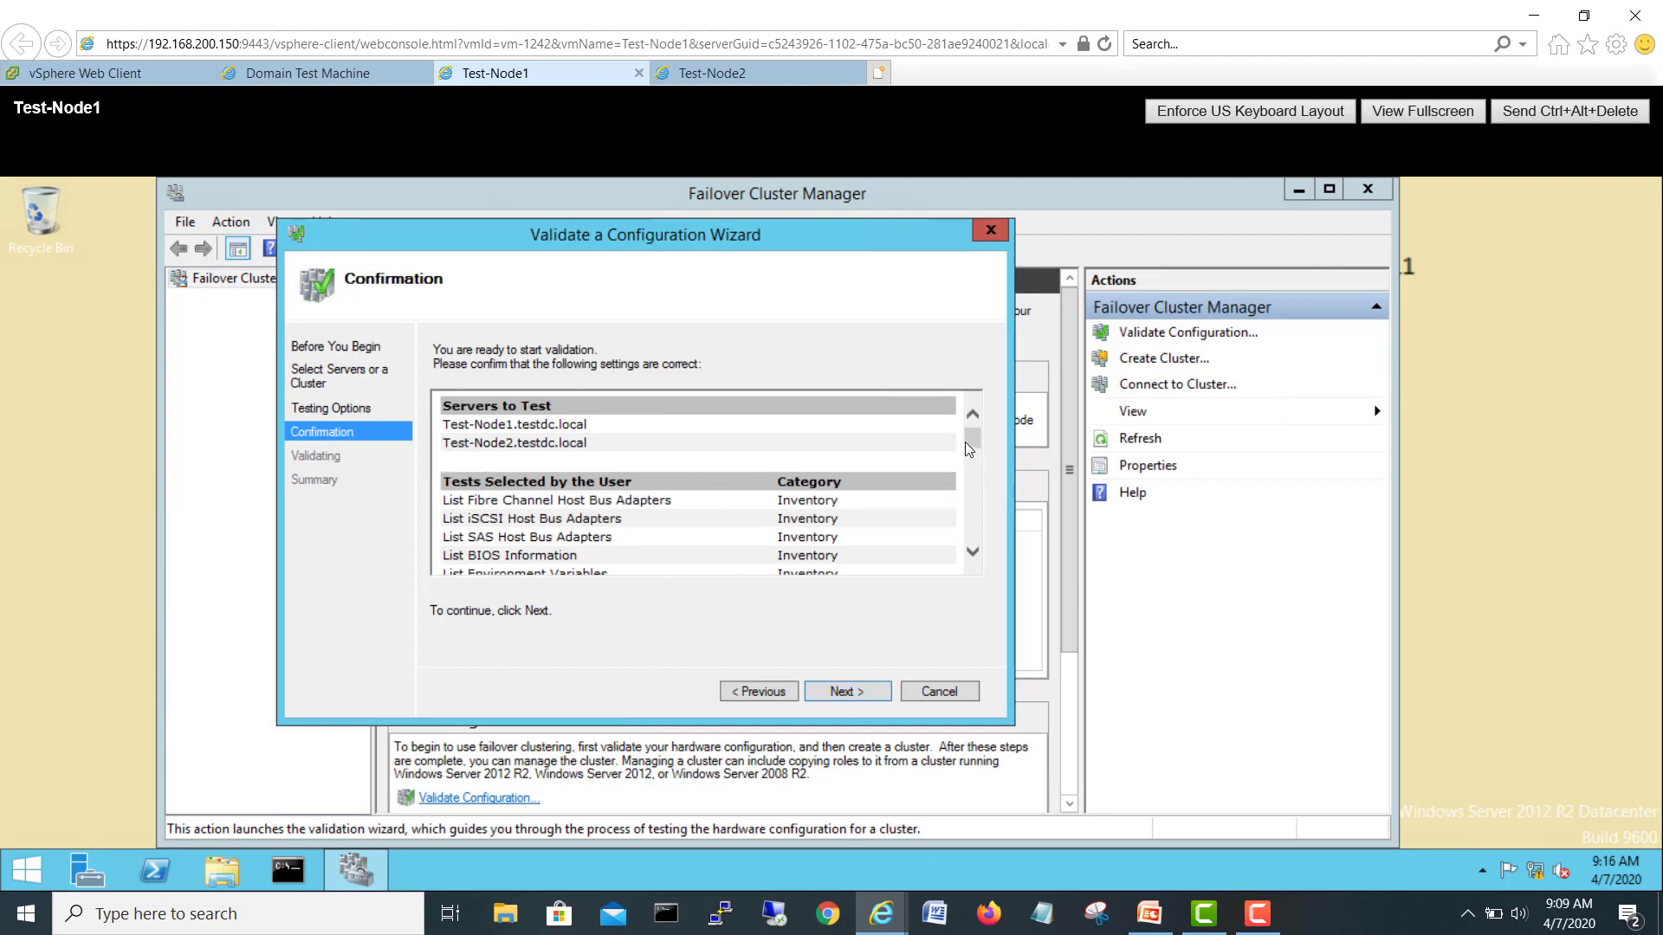
drag(977, 448, 979, 549)
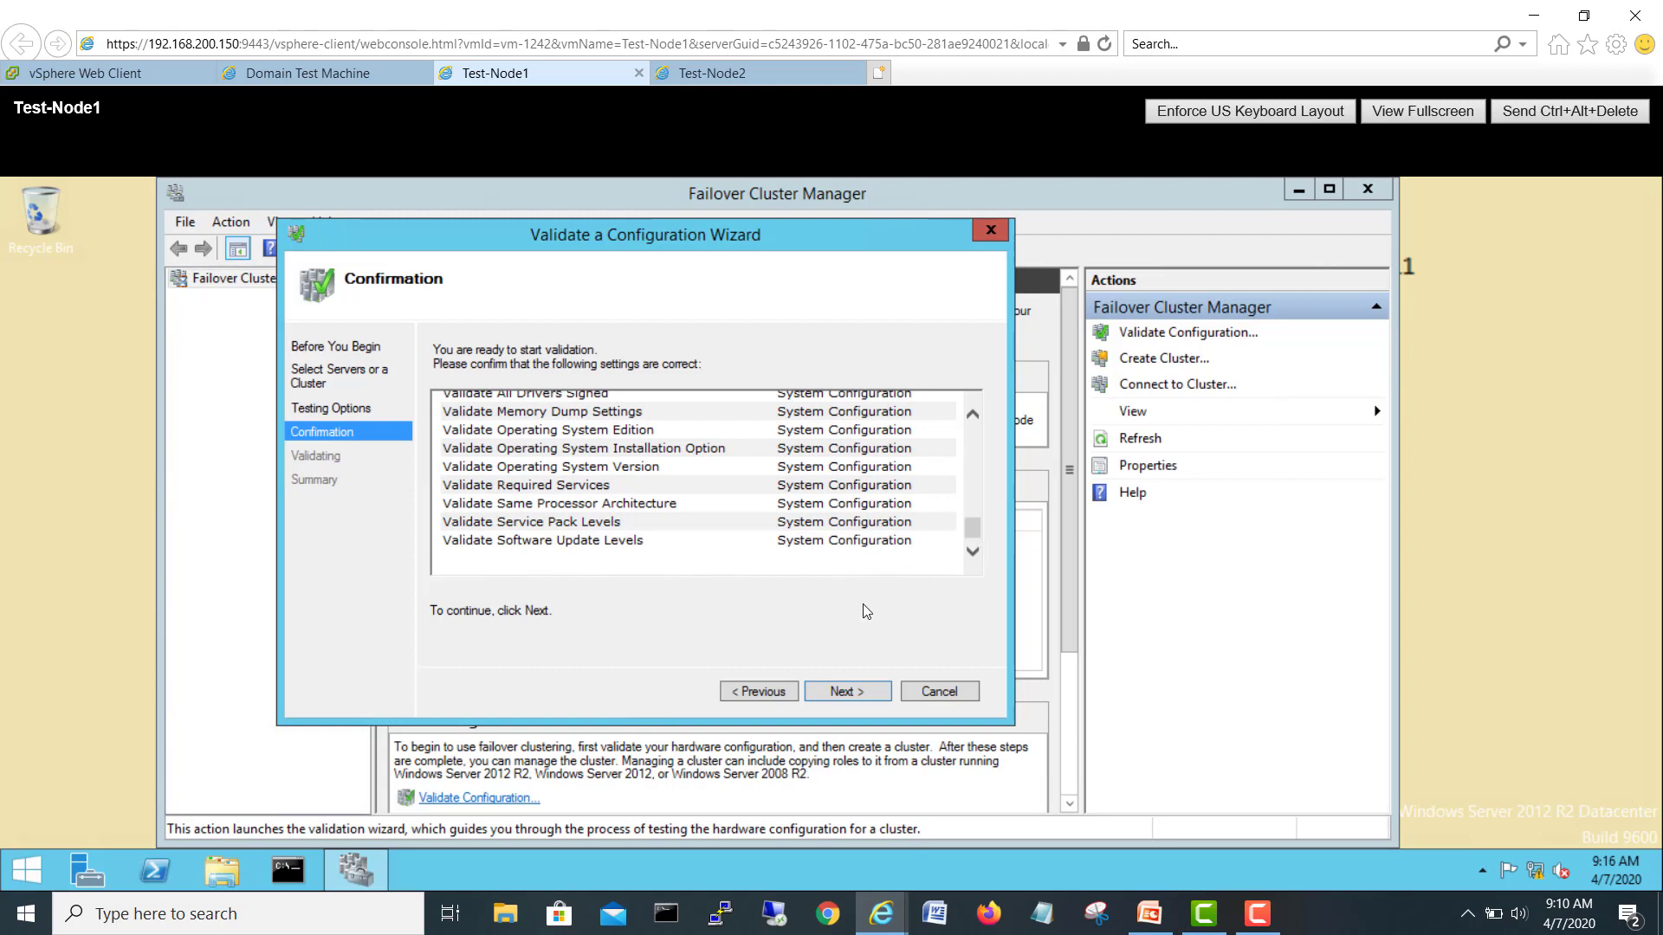
click(849, 693)
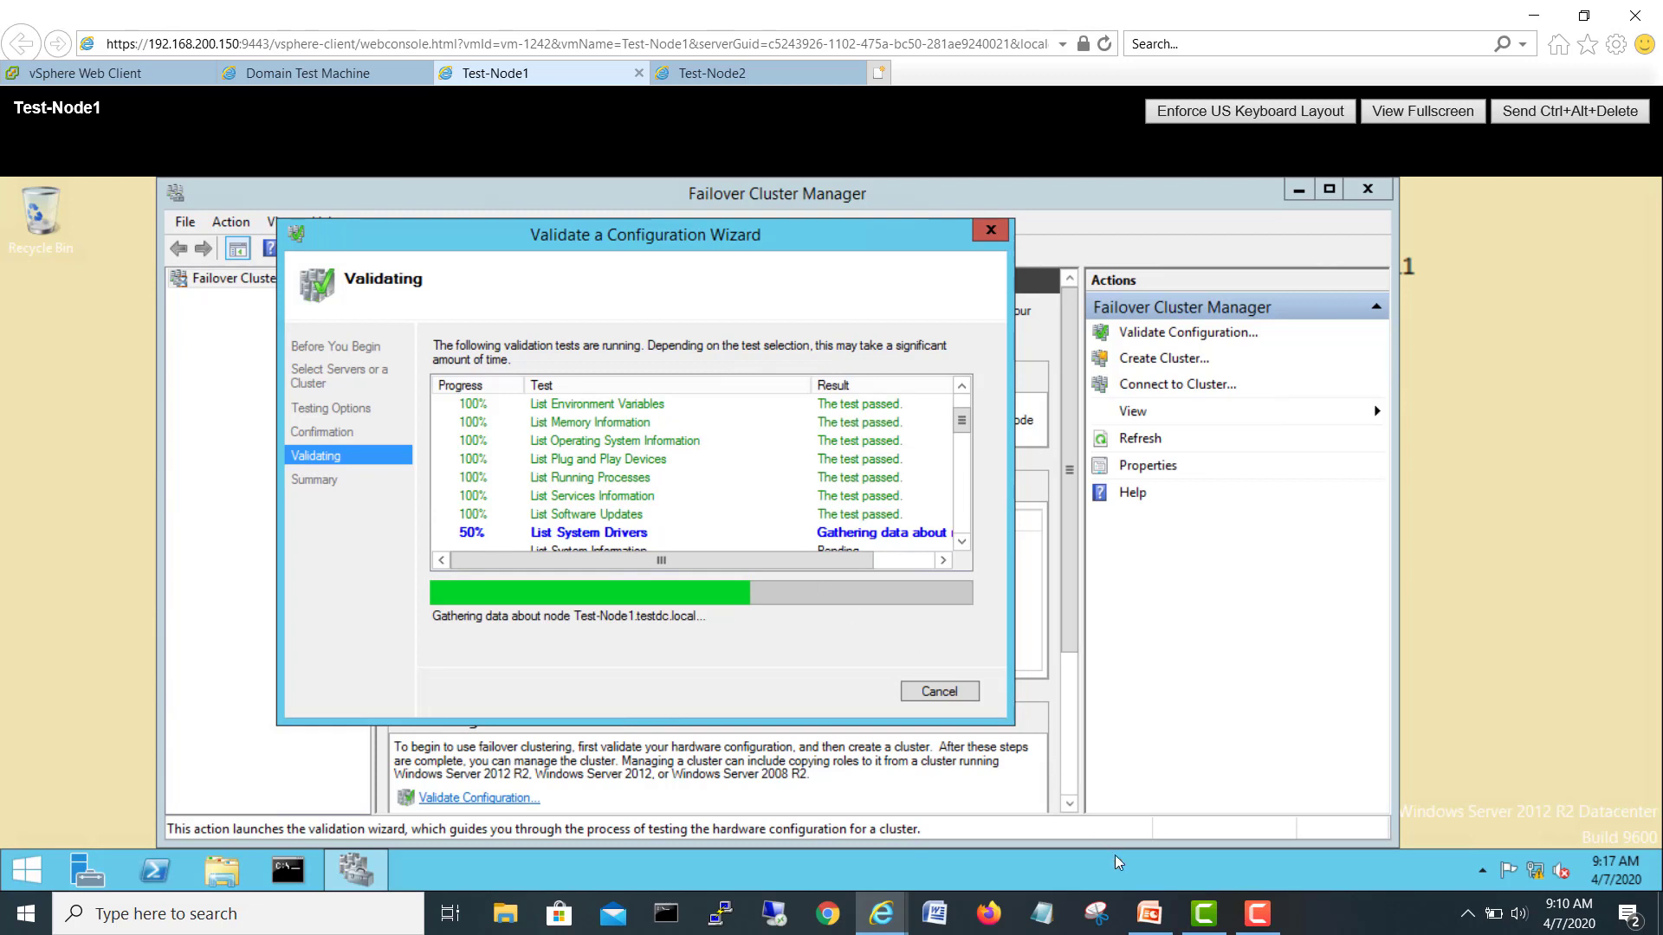
Step: Switch to the Failover Cluster slide in PowerPoint, point out the Node1 and Node2 servers, and start inserting a text box
mouse_move(1163, 927)
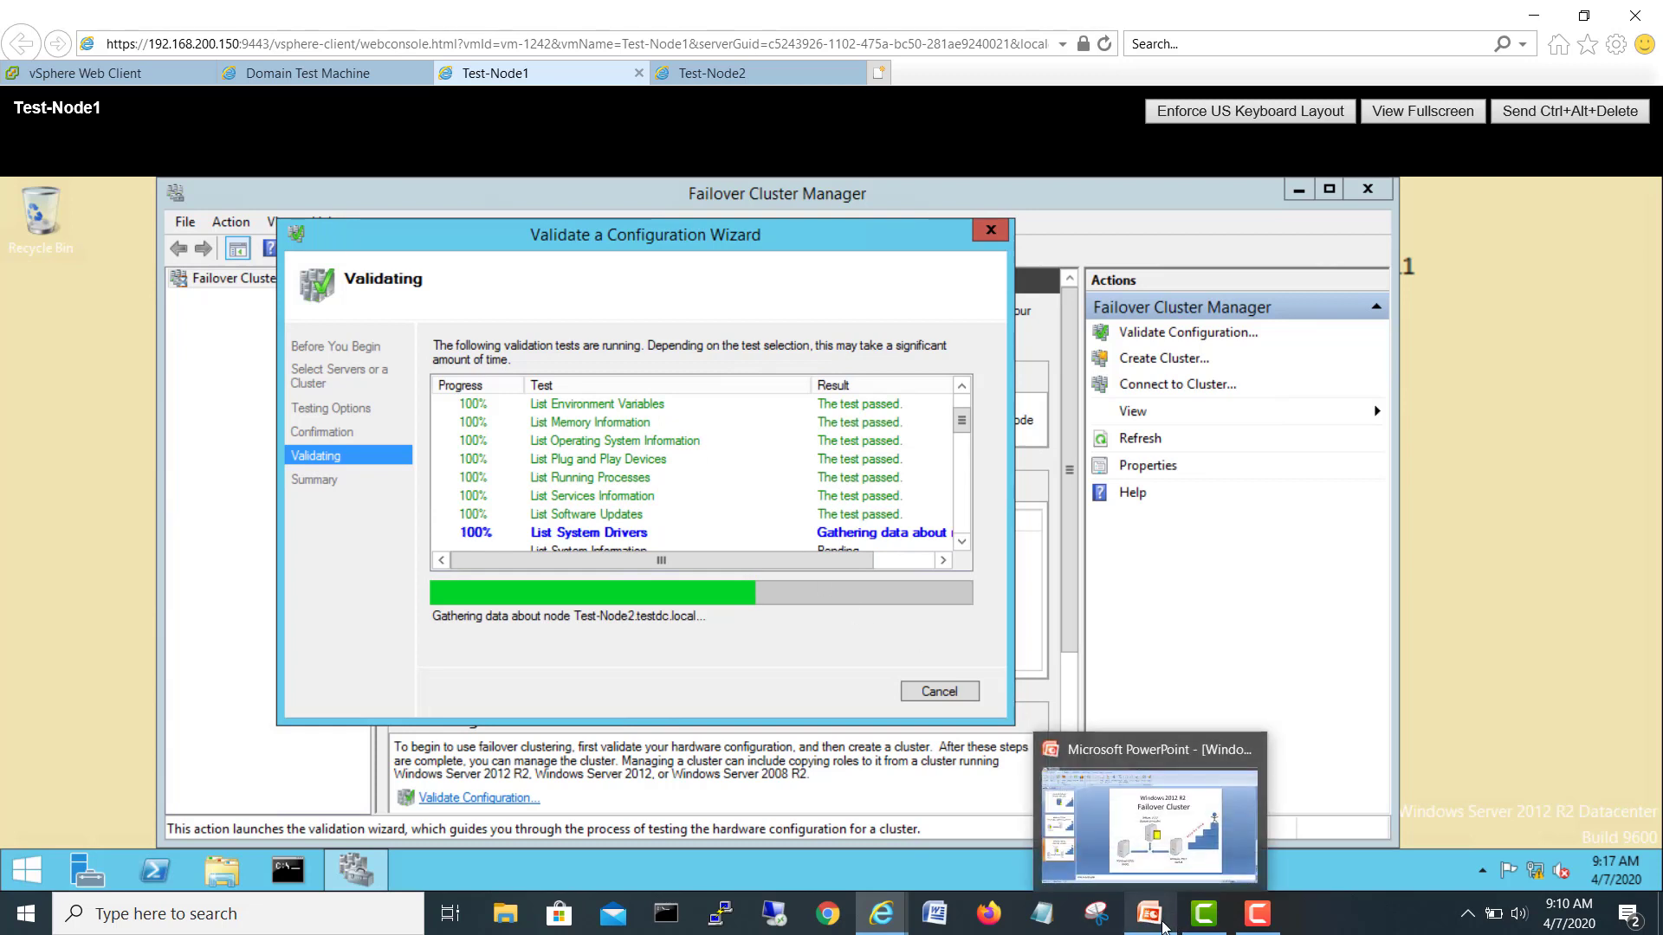
click(1161, 926)
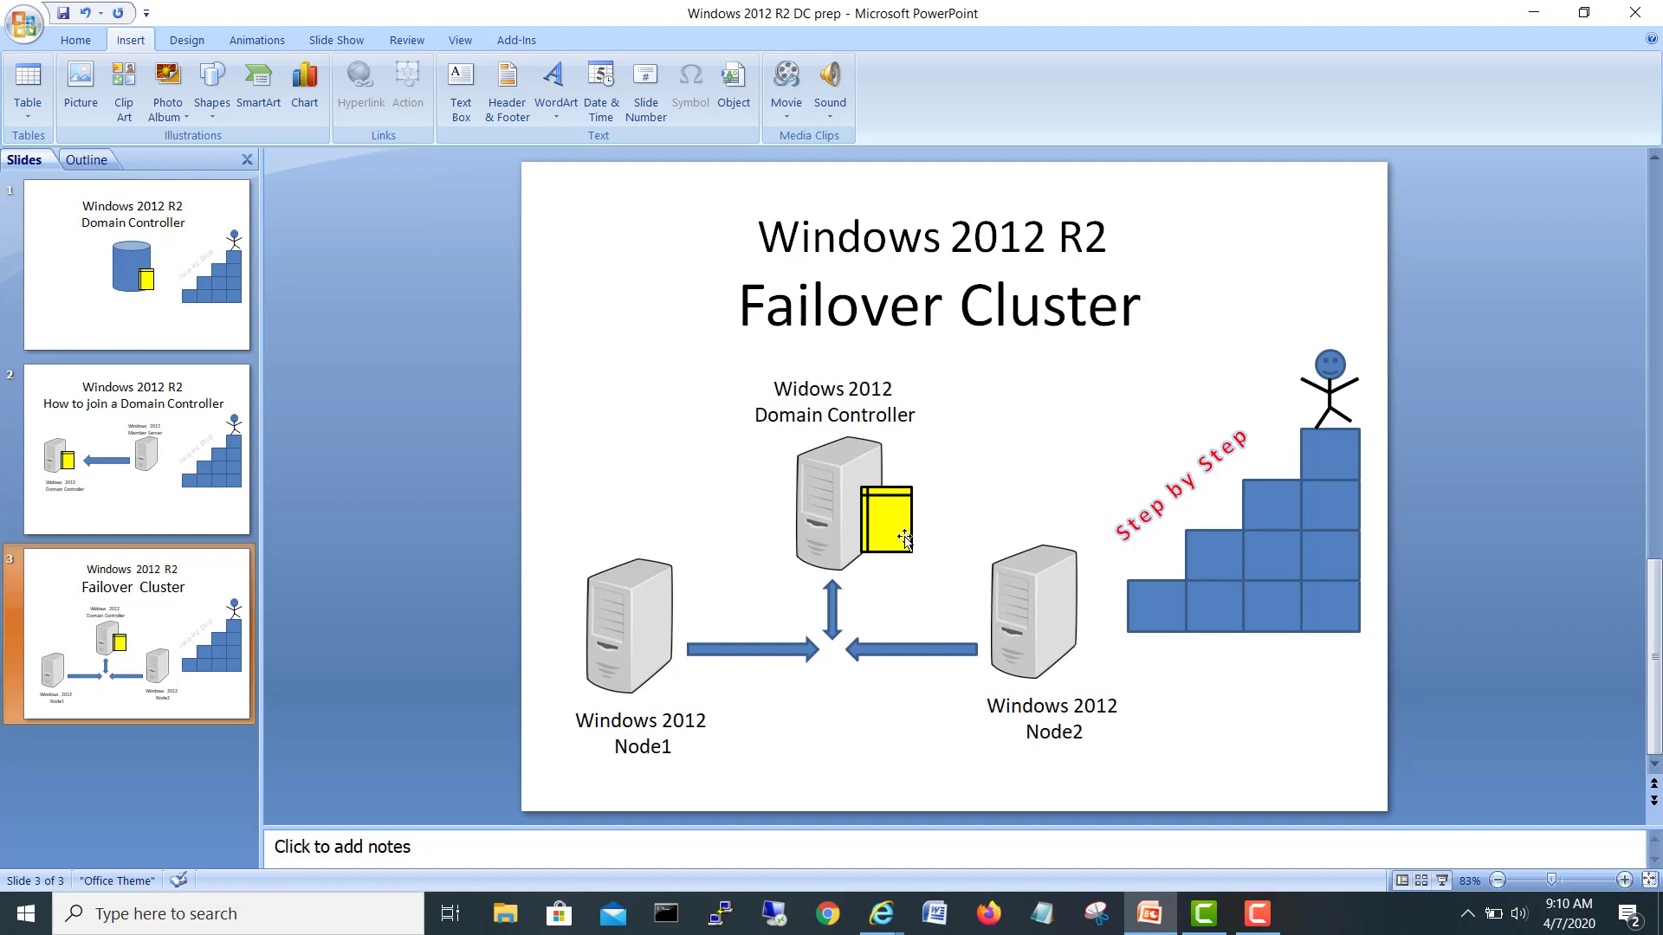
click(647, 598)
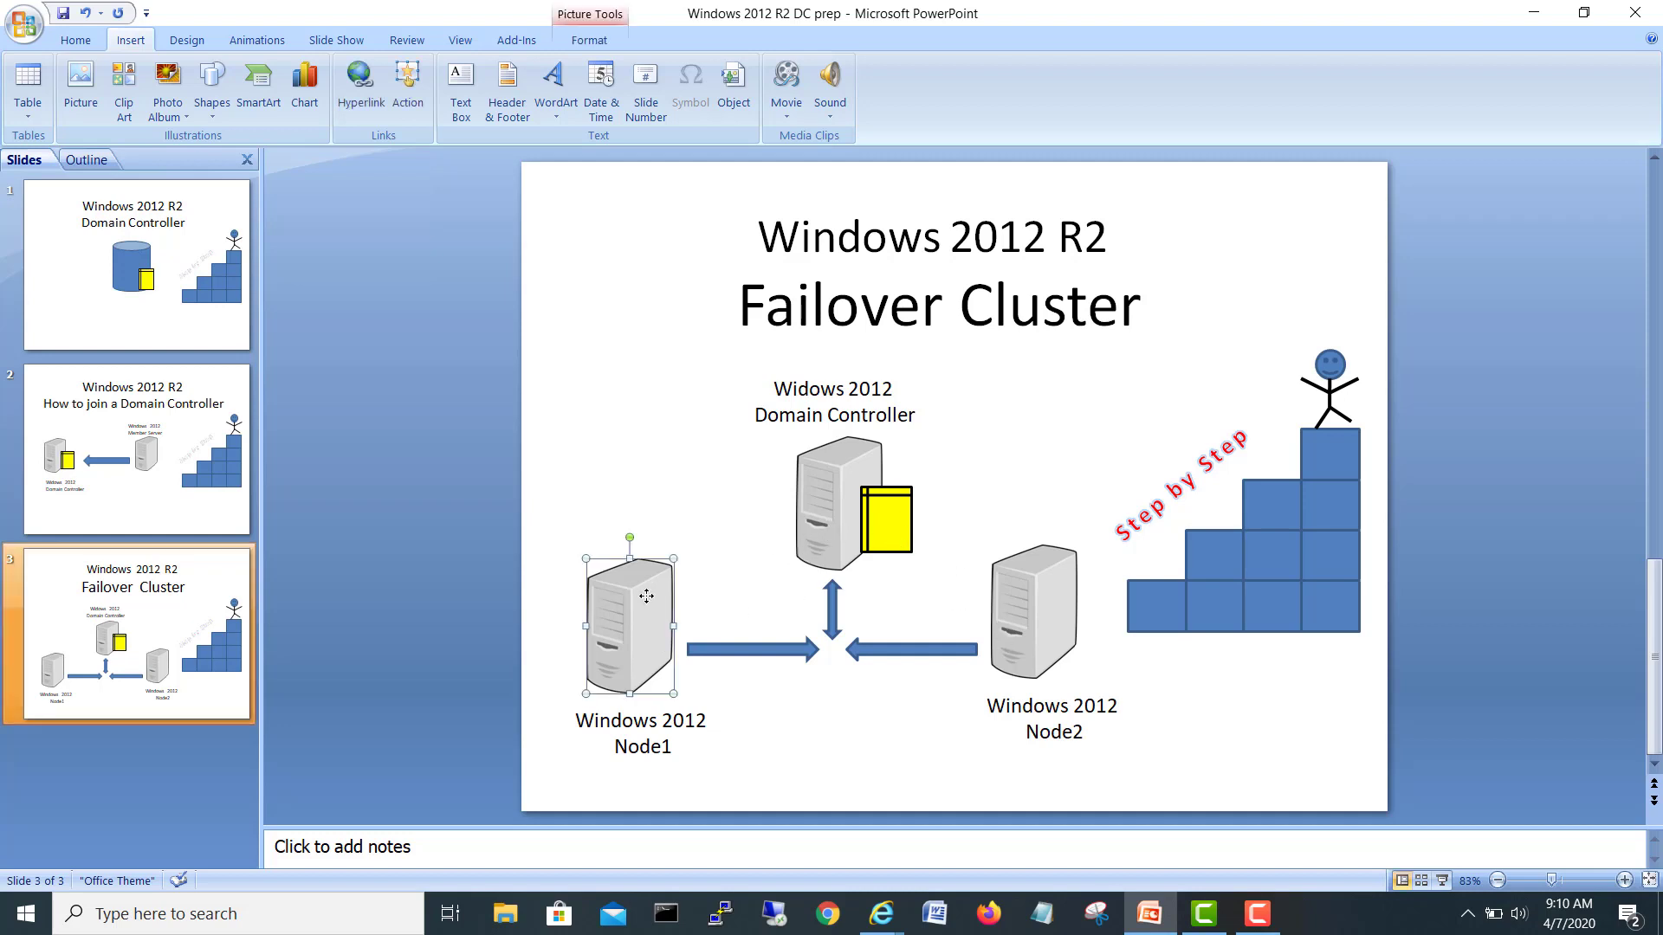
click(1037, 586)
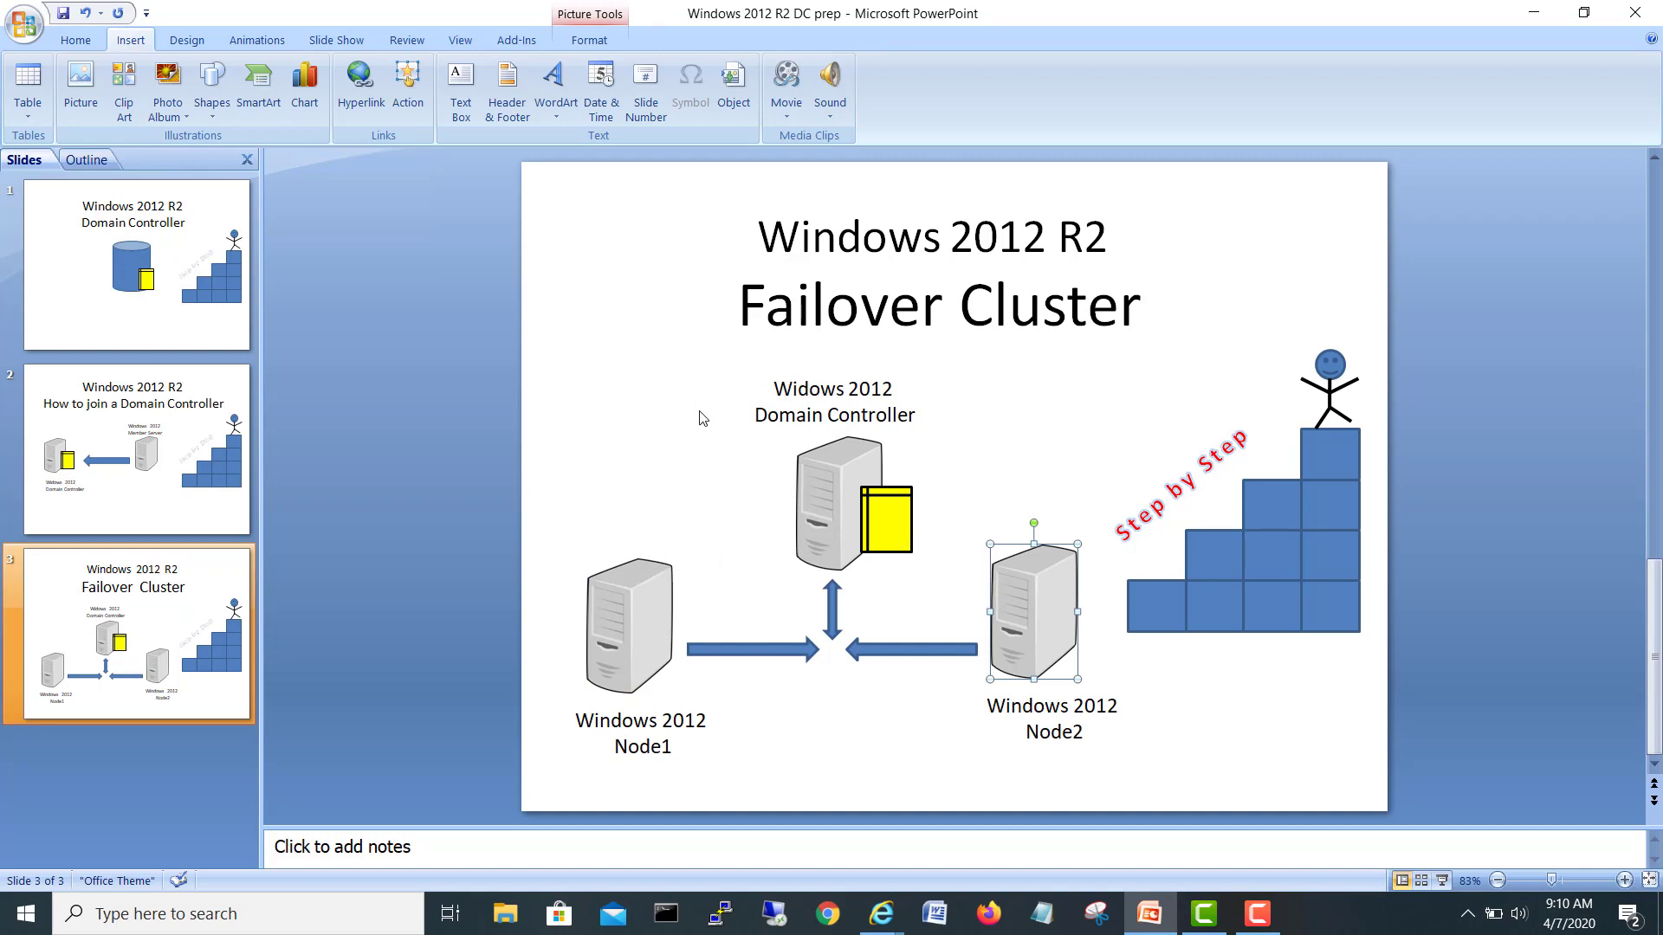
click(665, 478)
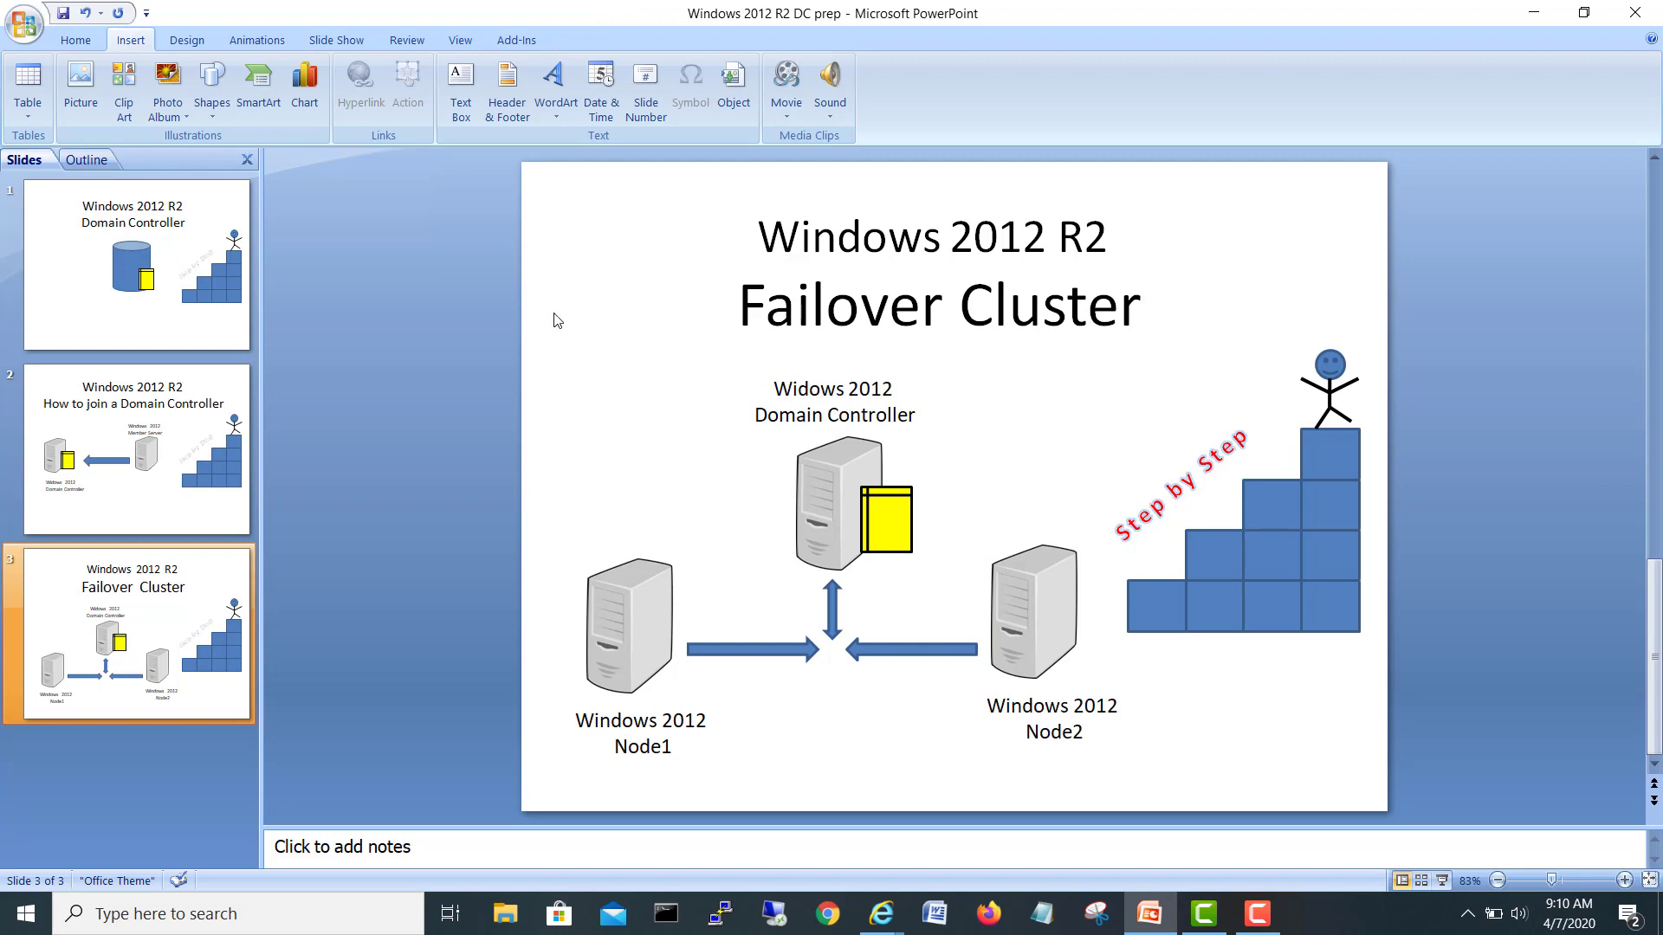
click(461, 88)
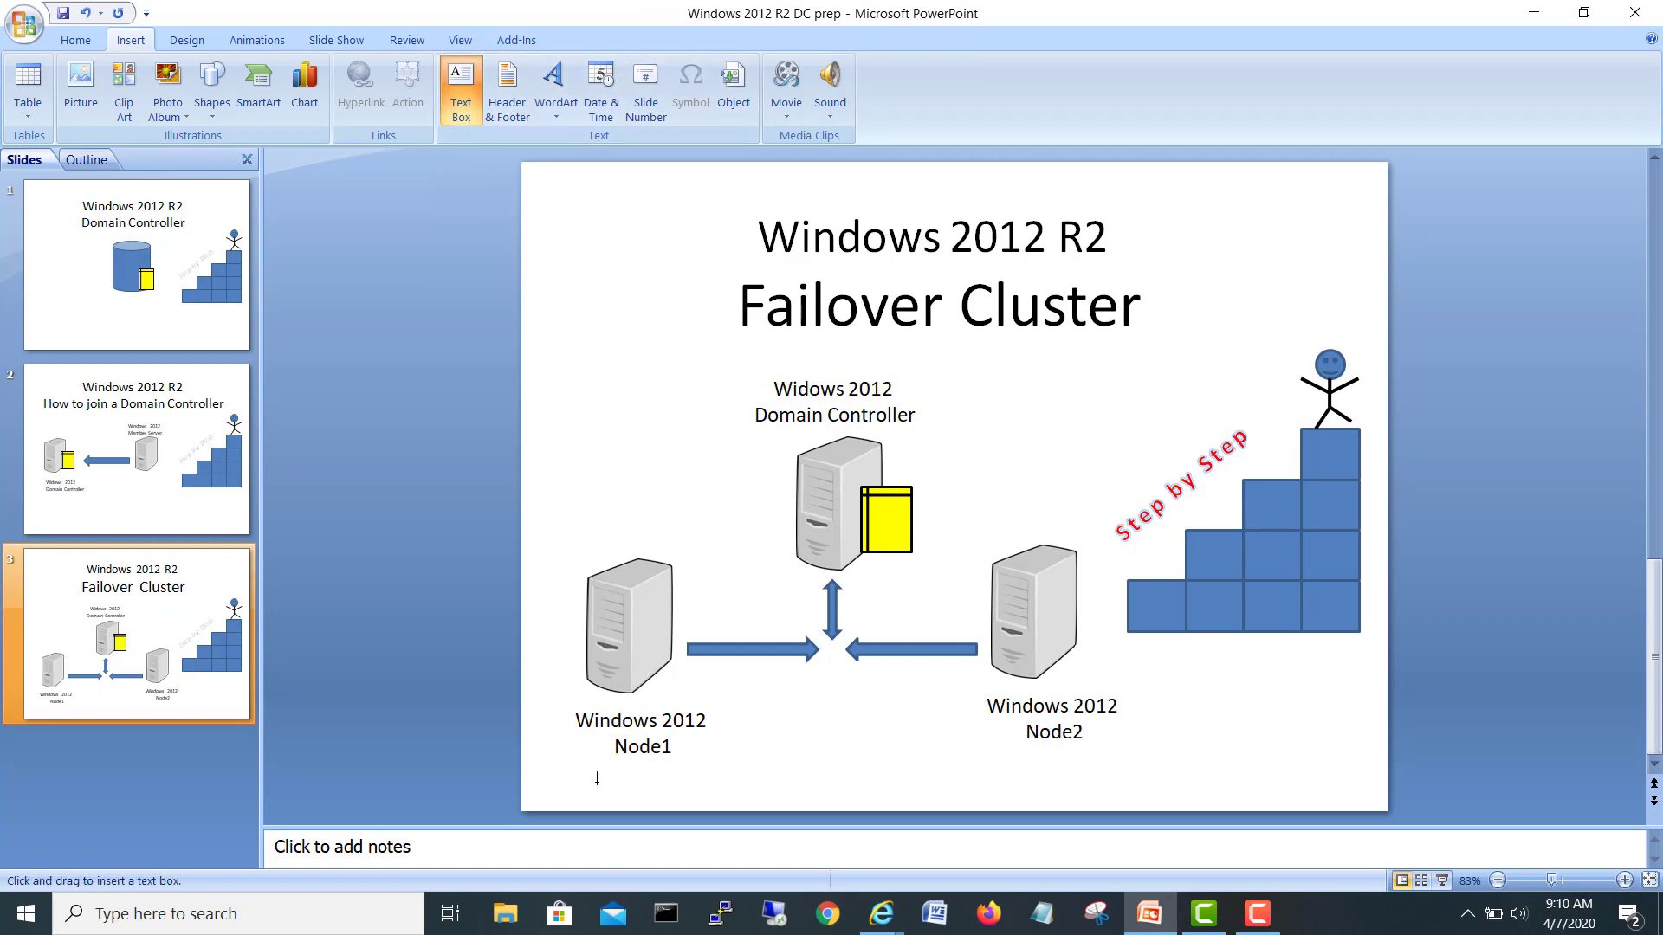
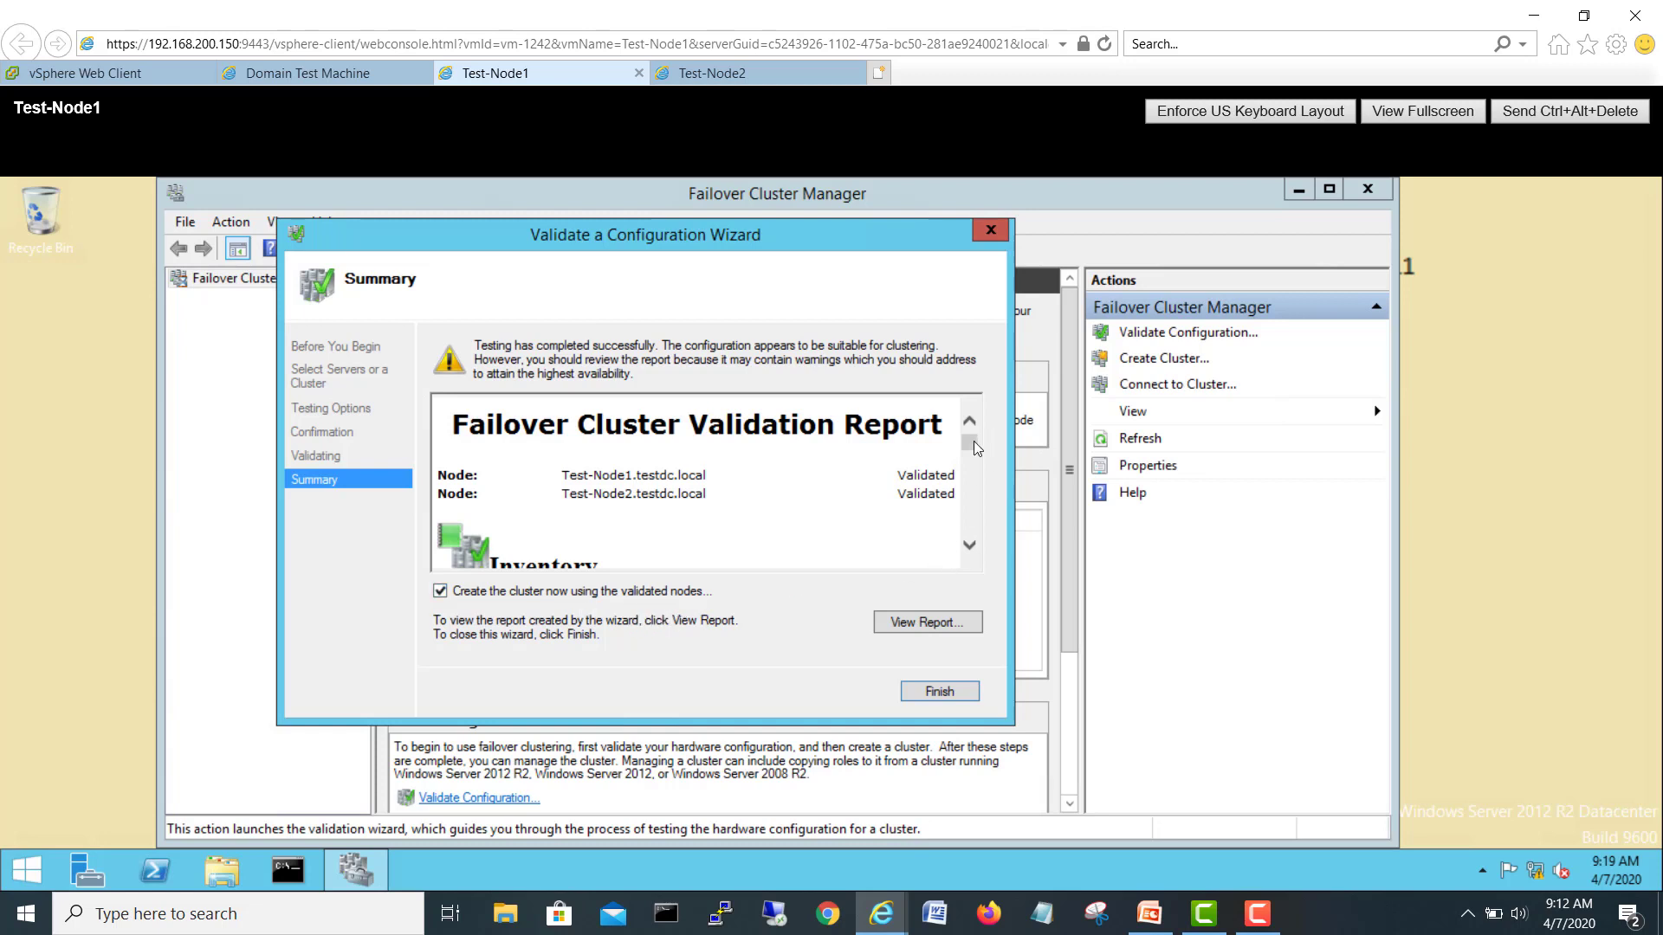
Step: Back on Test-Node1, read through the validation report's storage and system configuration results down to the overall result
drag(970, 443, 982, 491)
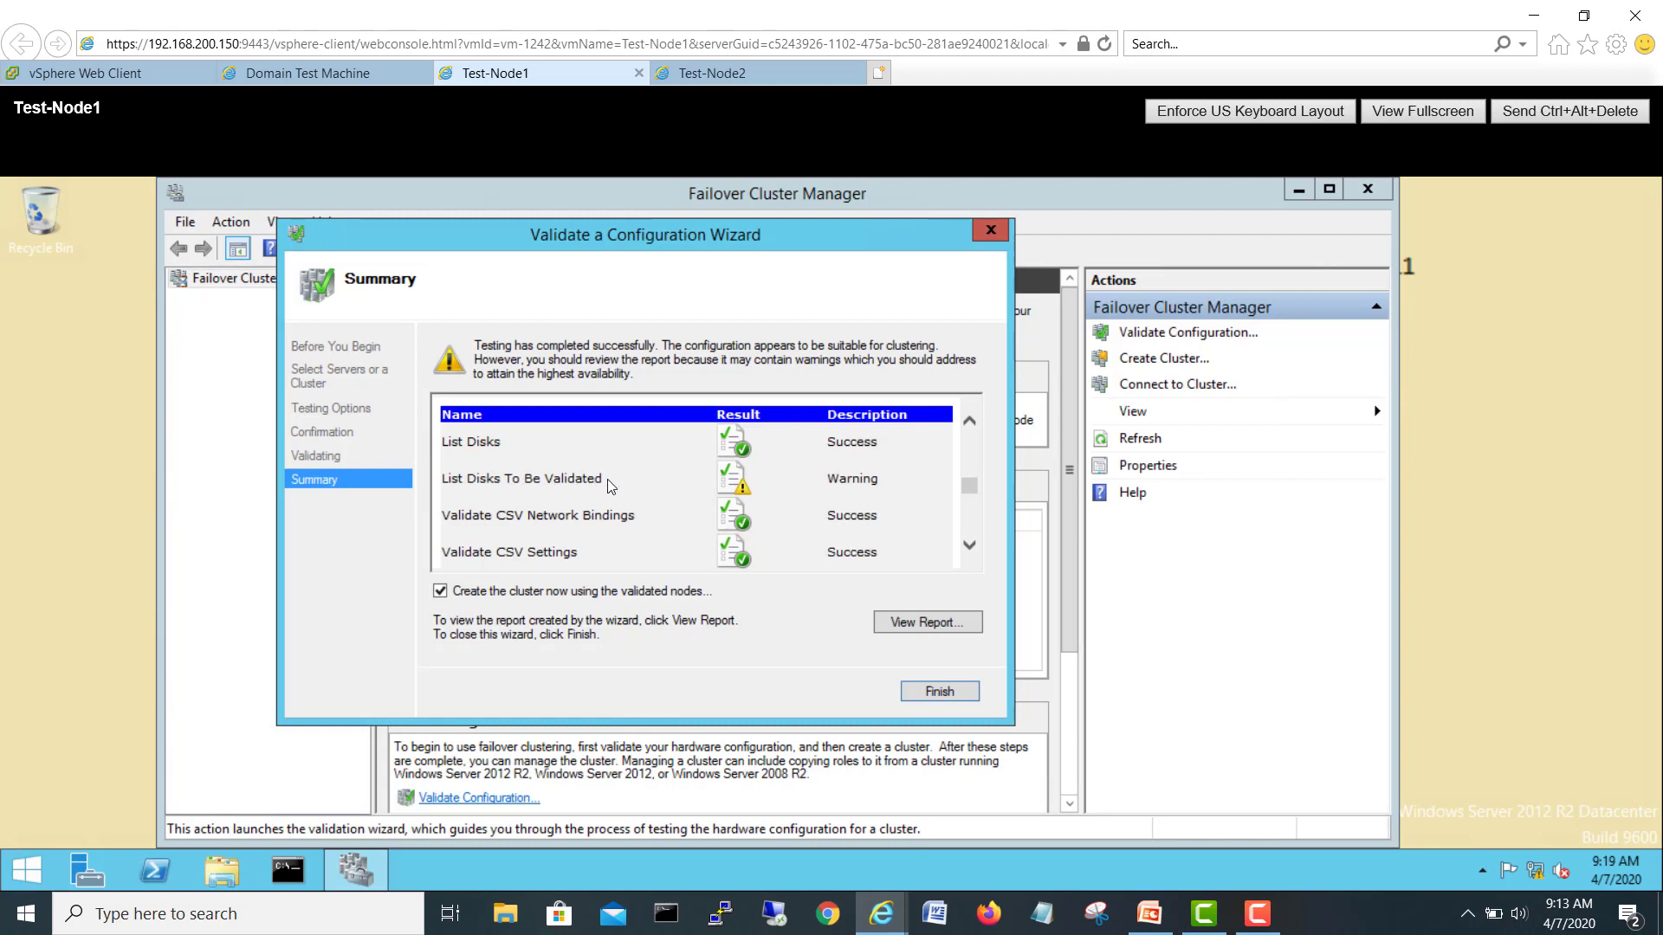
click(970, 546)
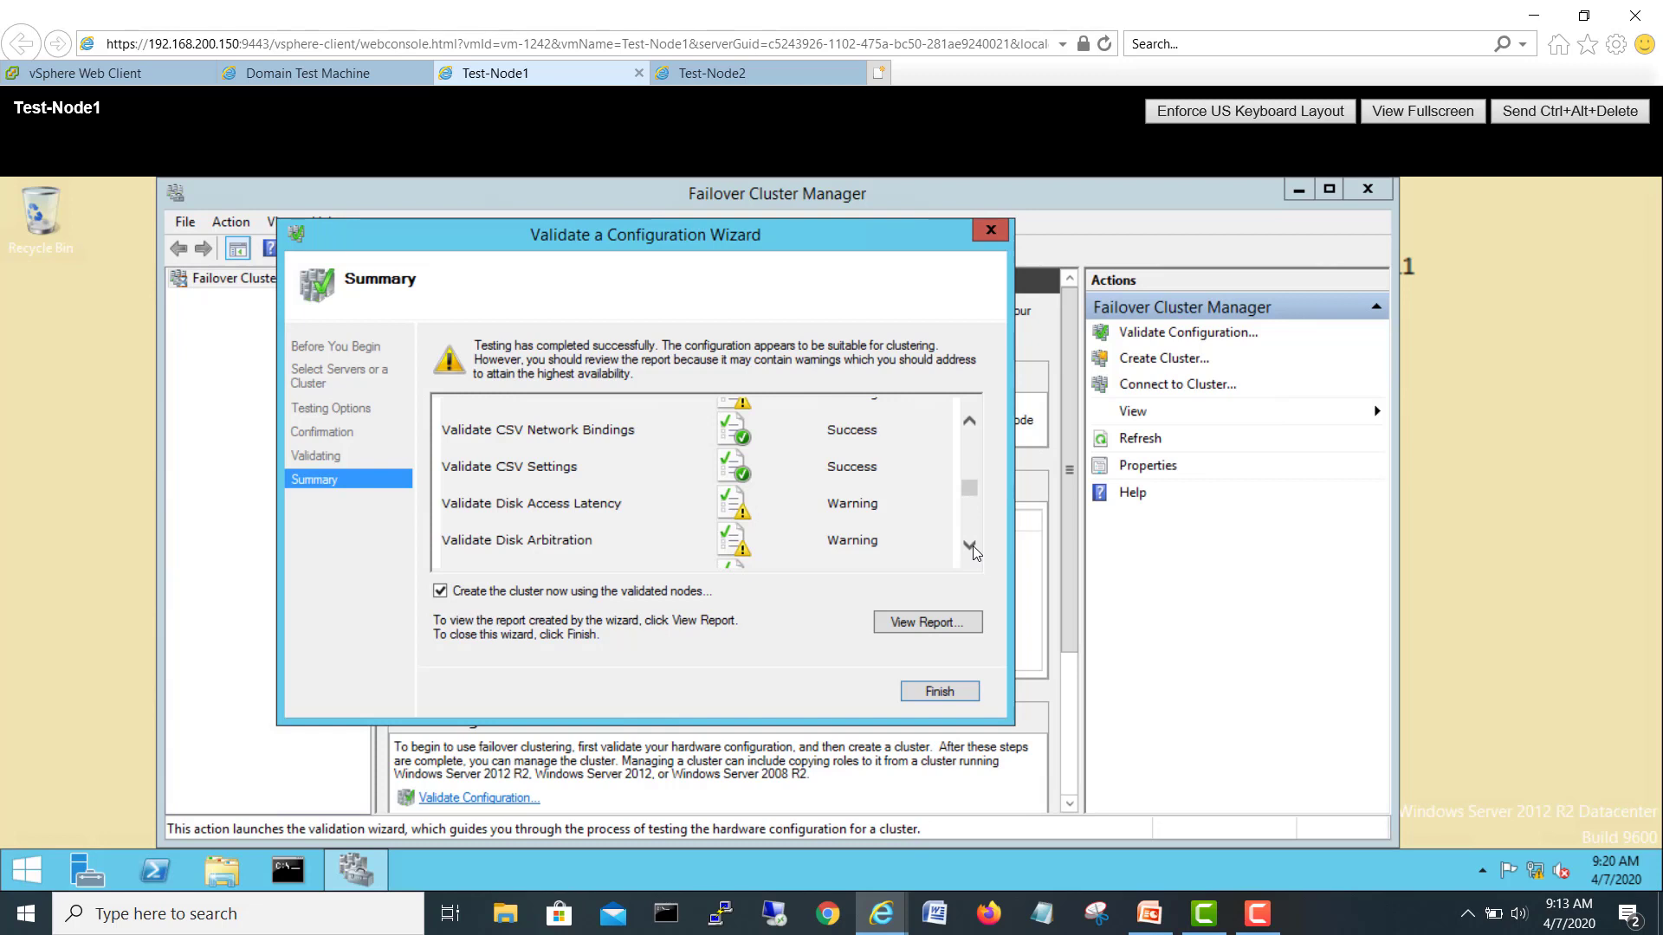
click(971, 546)
click(971, 546)
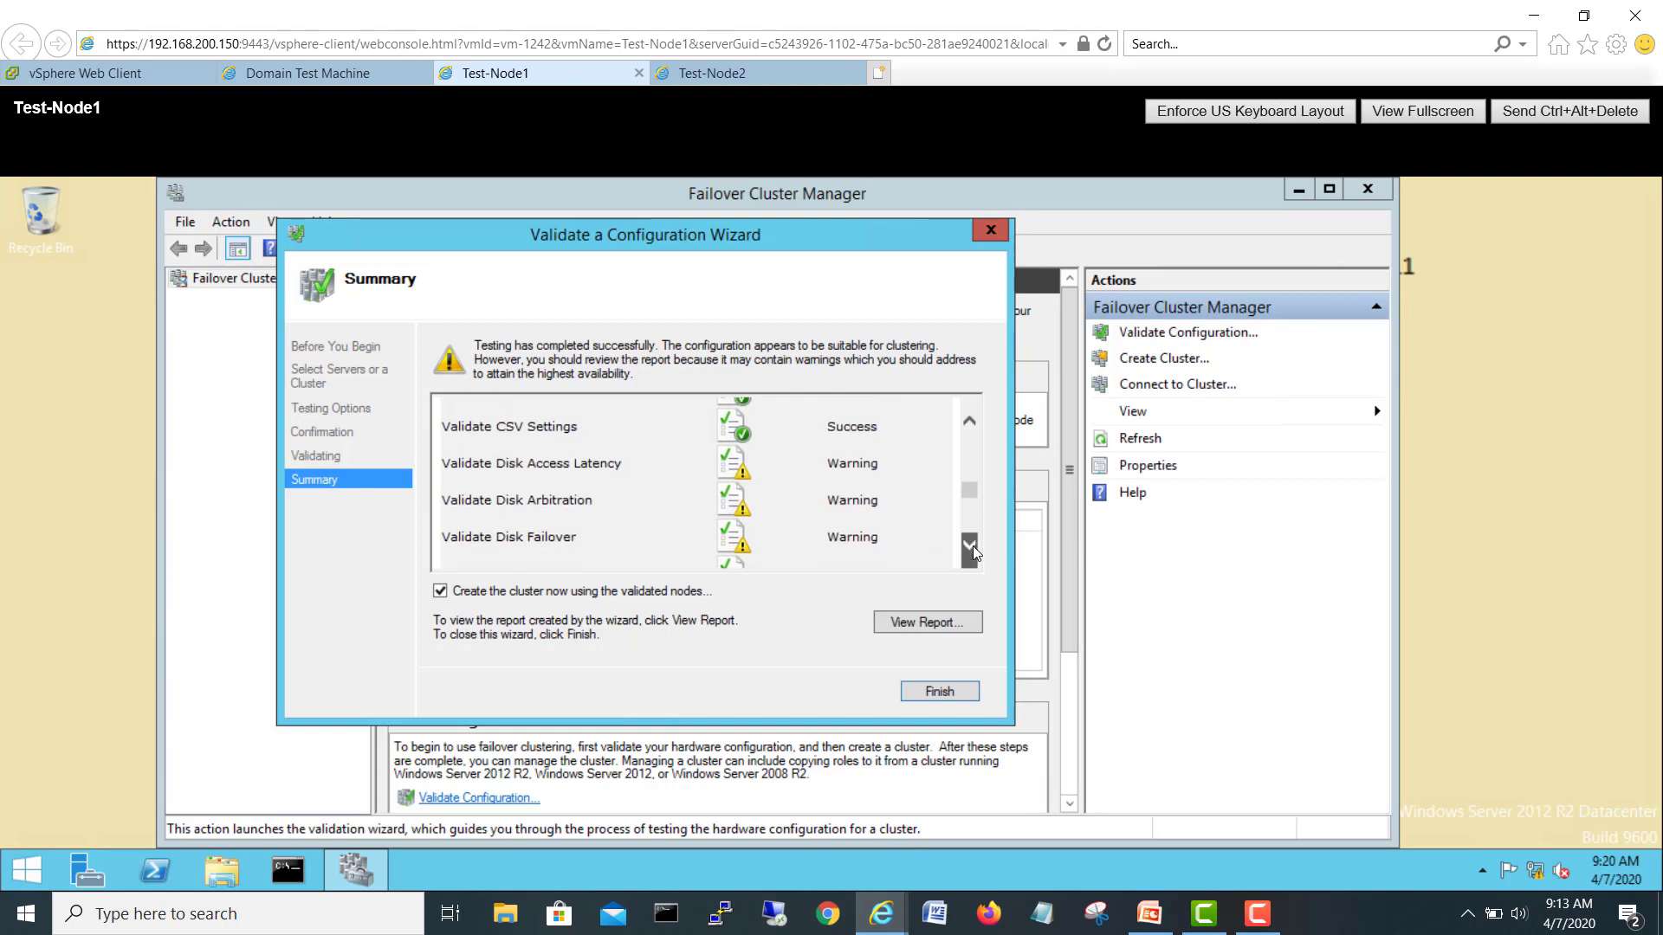
click(971, 546)
click(971, 545)
click(971, 546)
click(971, 546)
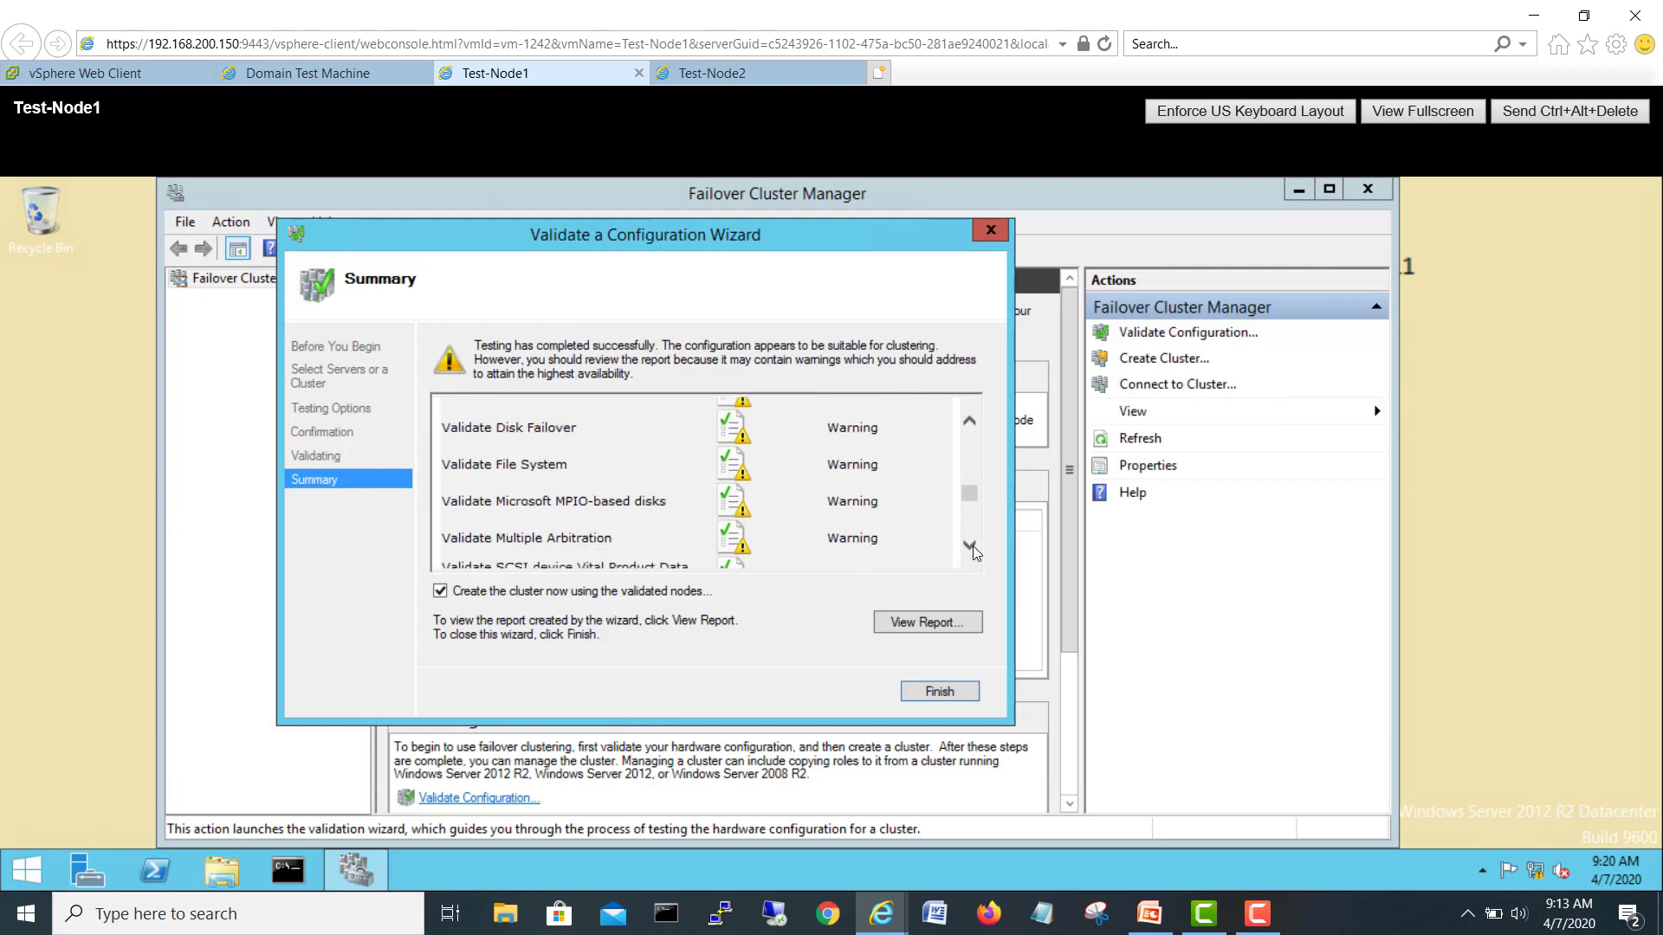
click(971, 546)
click(971, 546)
click(971, 546)
click(971, 546)
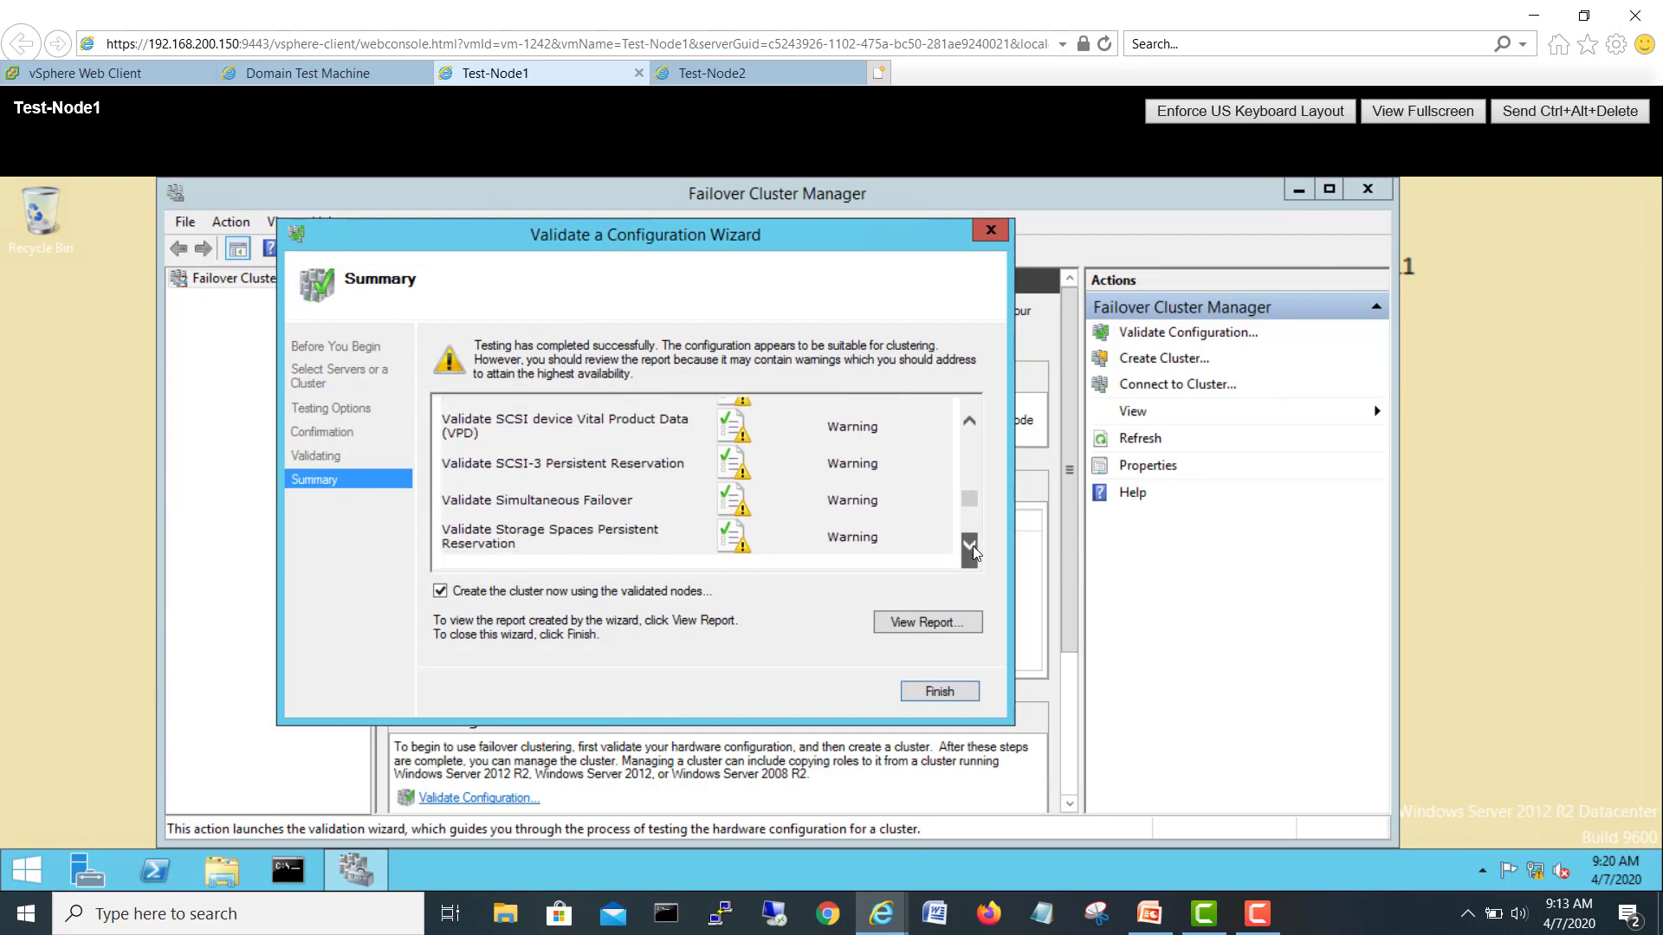
click(972, 546)
click(971, 545)
click(971, 546)
click(971, 546)
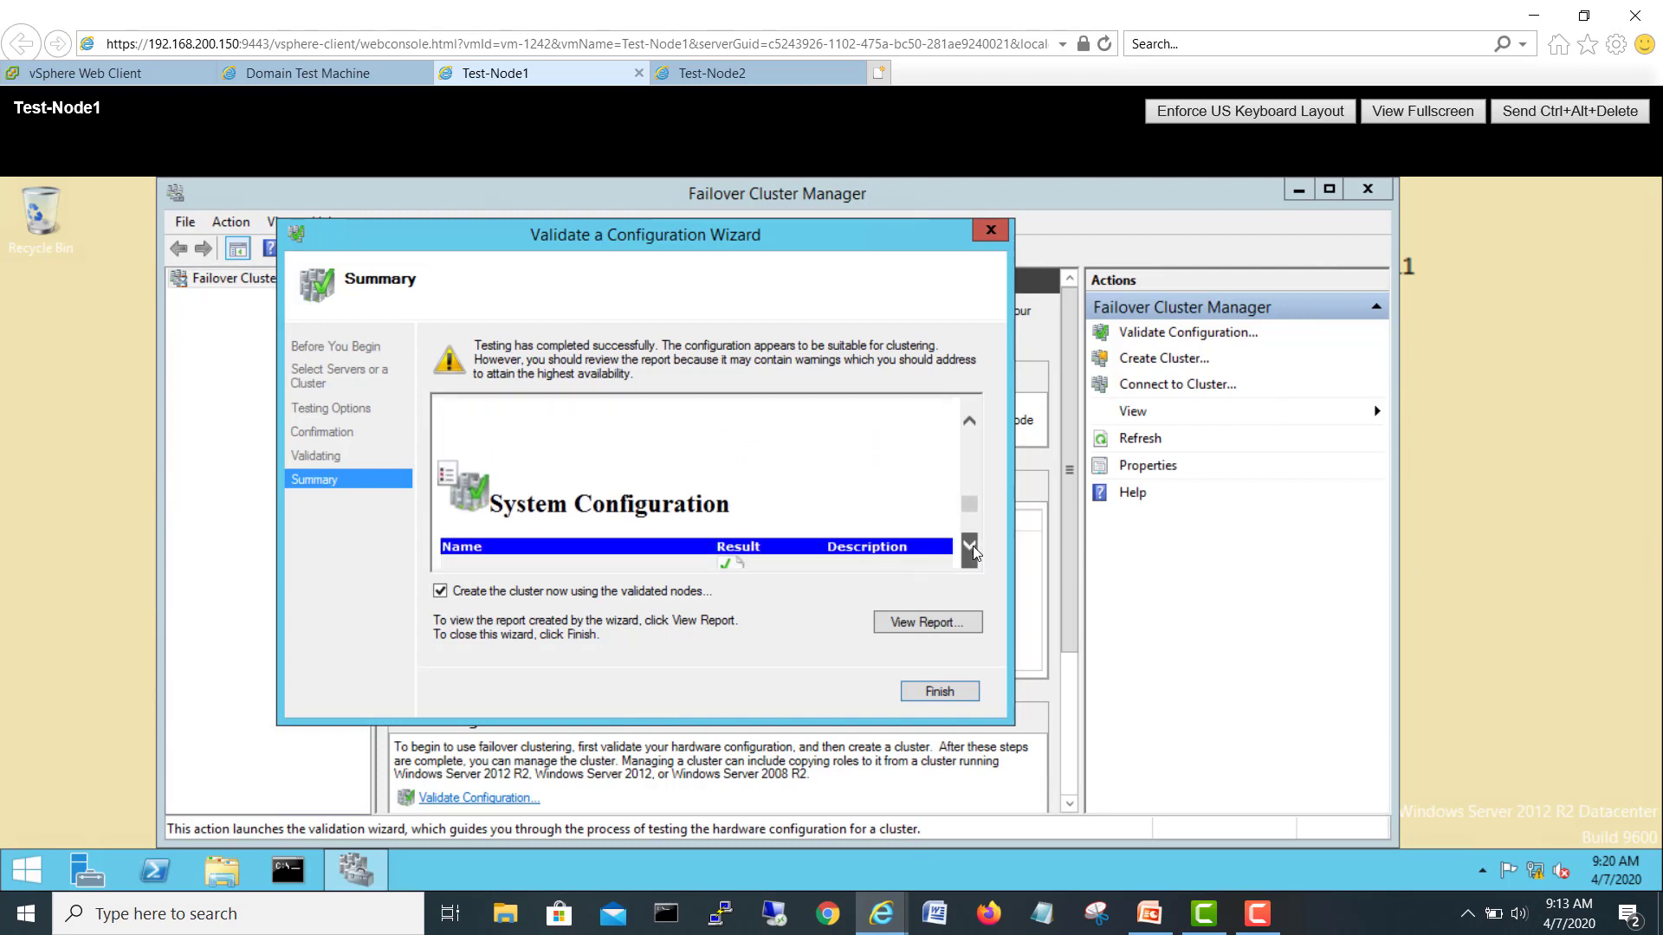
click(971, 546)
click(971, 546)
click(971, 546)
click(971, 546)
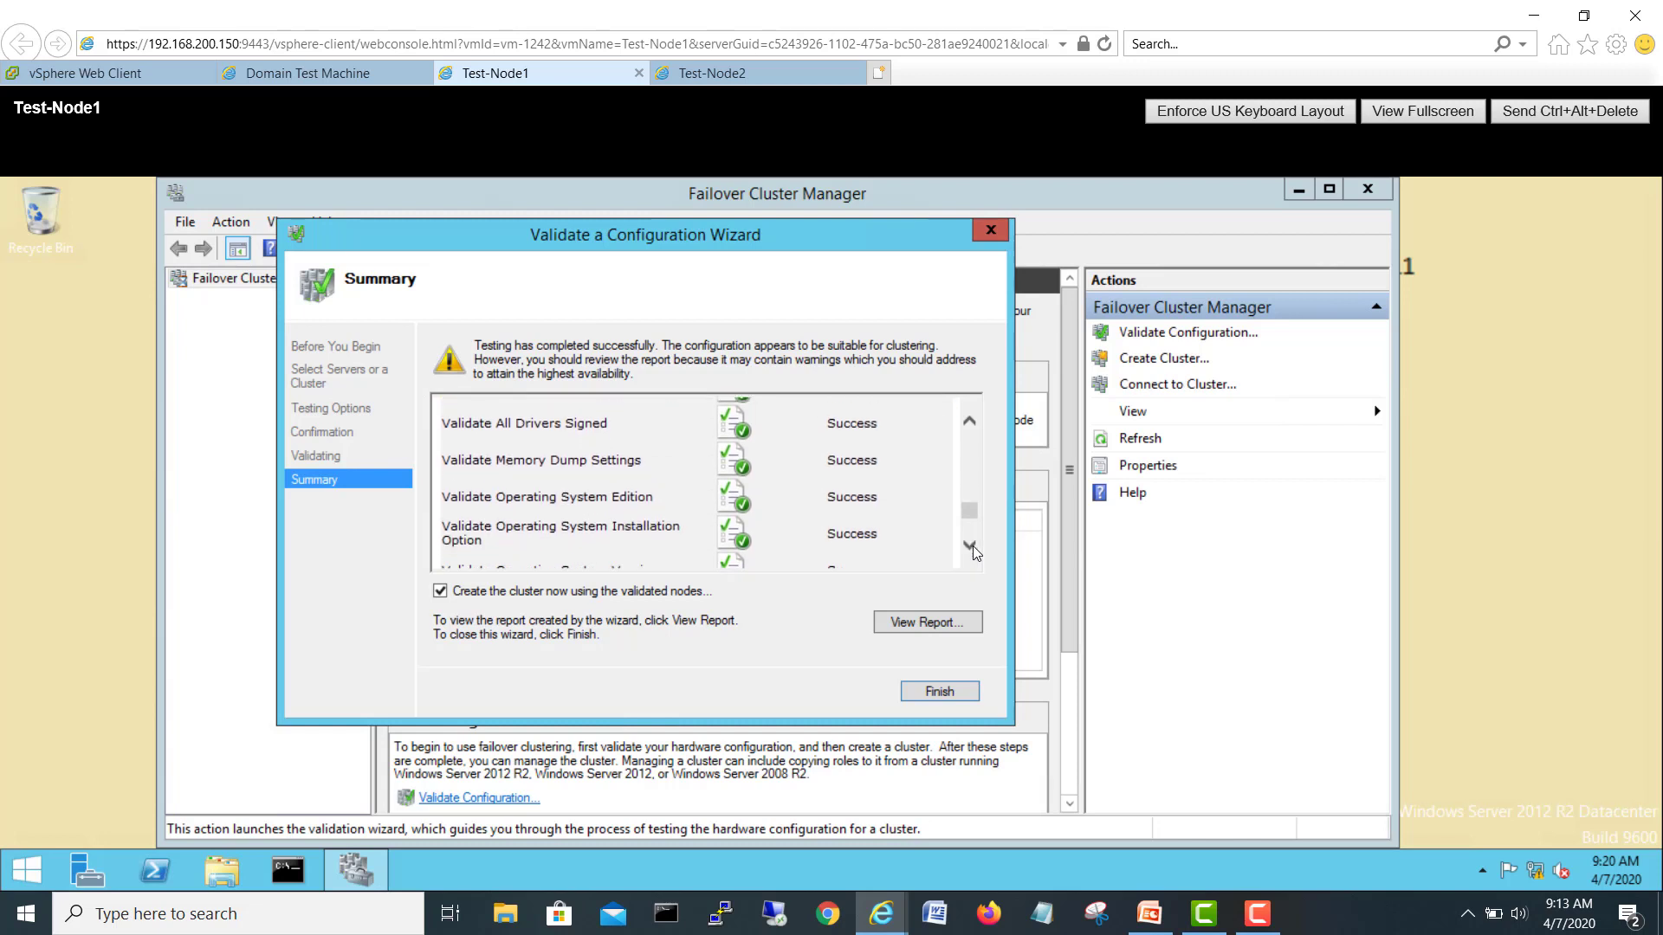
click(971, 546)
click(971, 546)
click(971, 545)
click(971, 546)
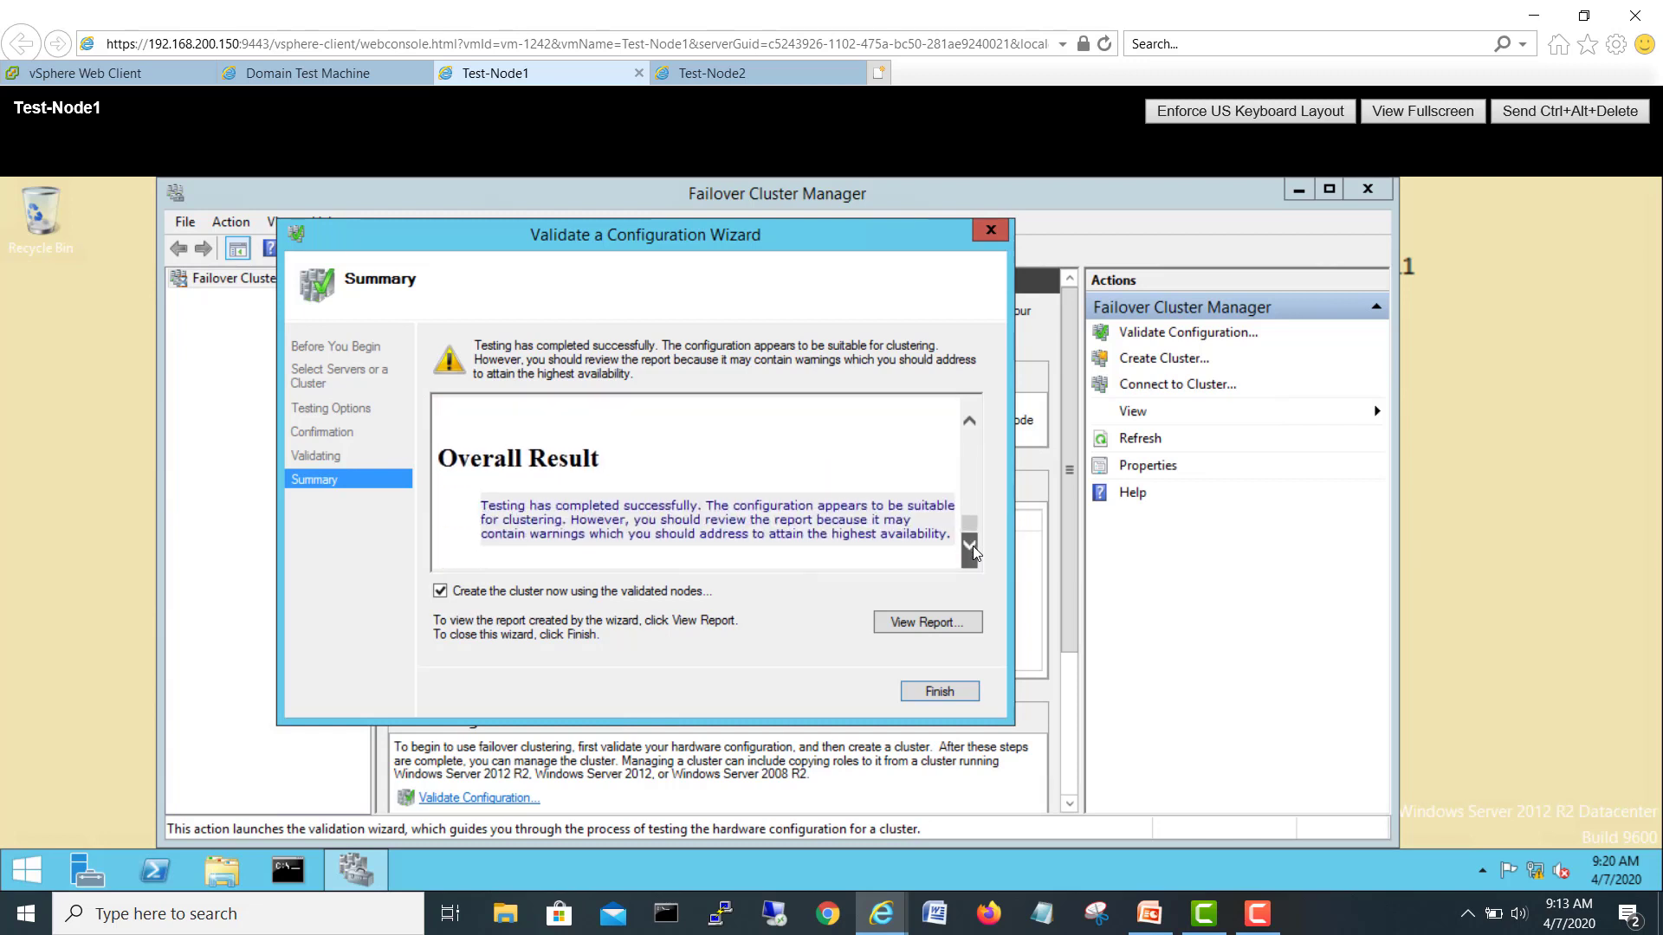
click(971, 546)
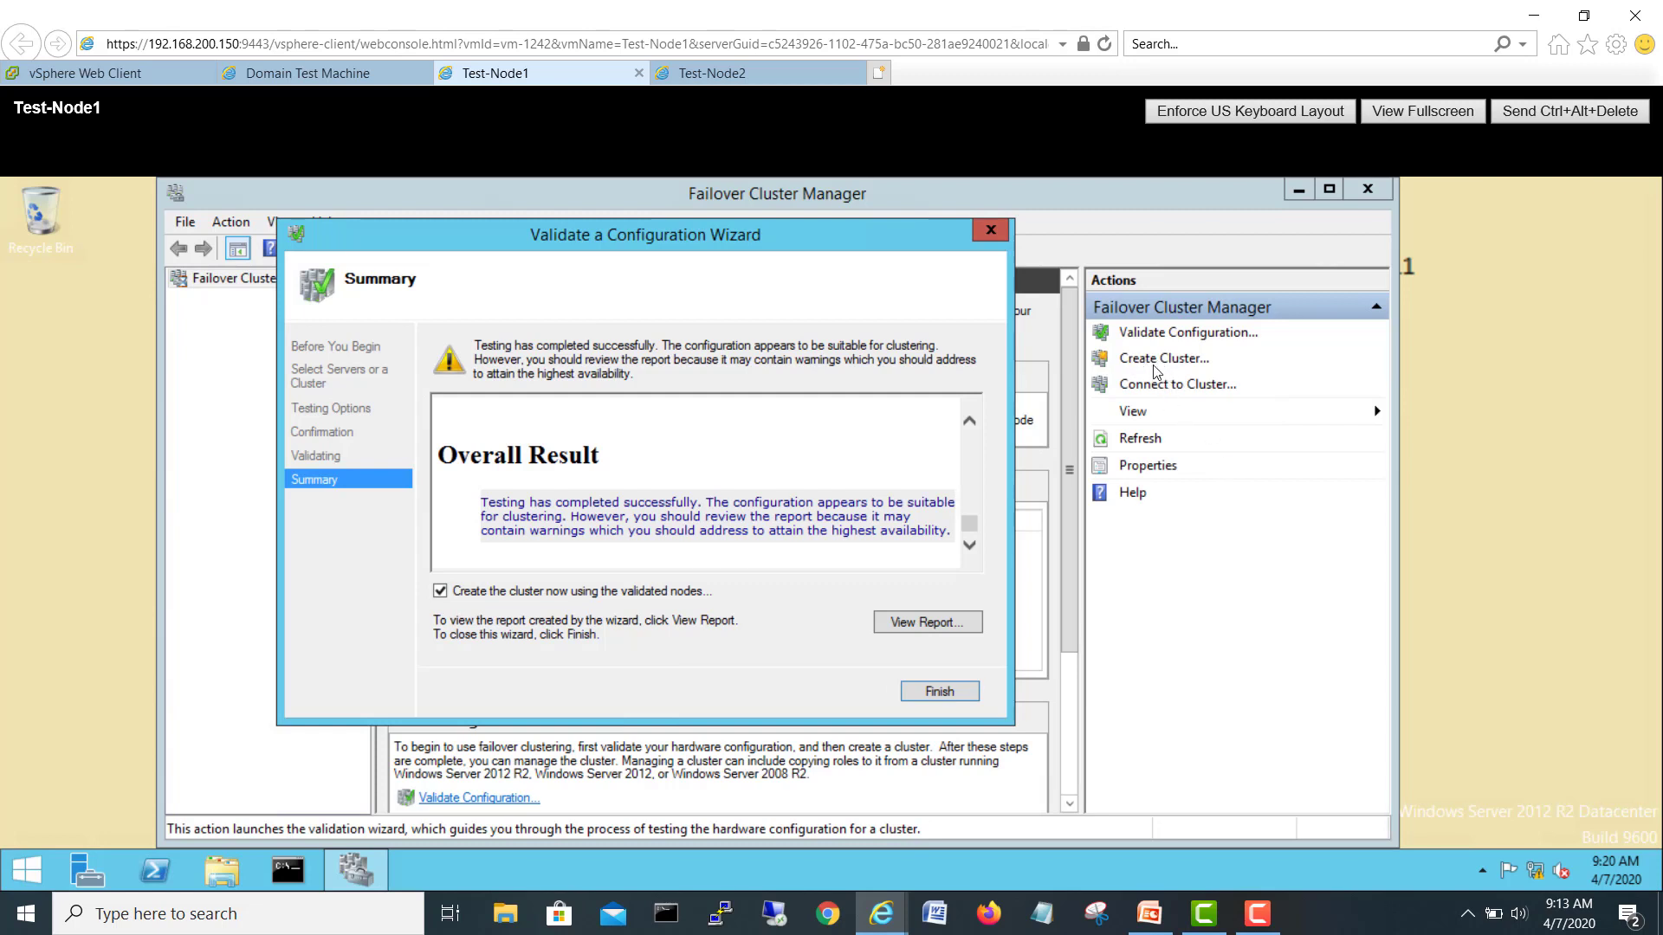
Step: Finish validation with cluster creation from the validated nodes enabled, and proceed past the Create Cluster introduction to the access point settings
click(939, 692)
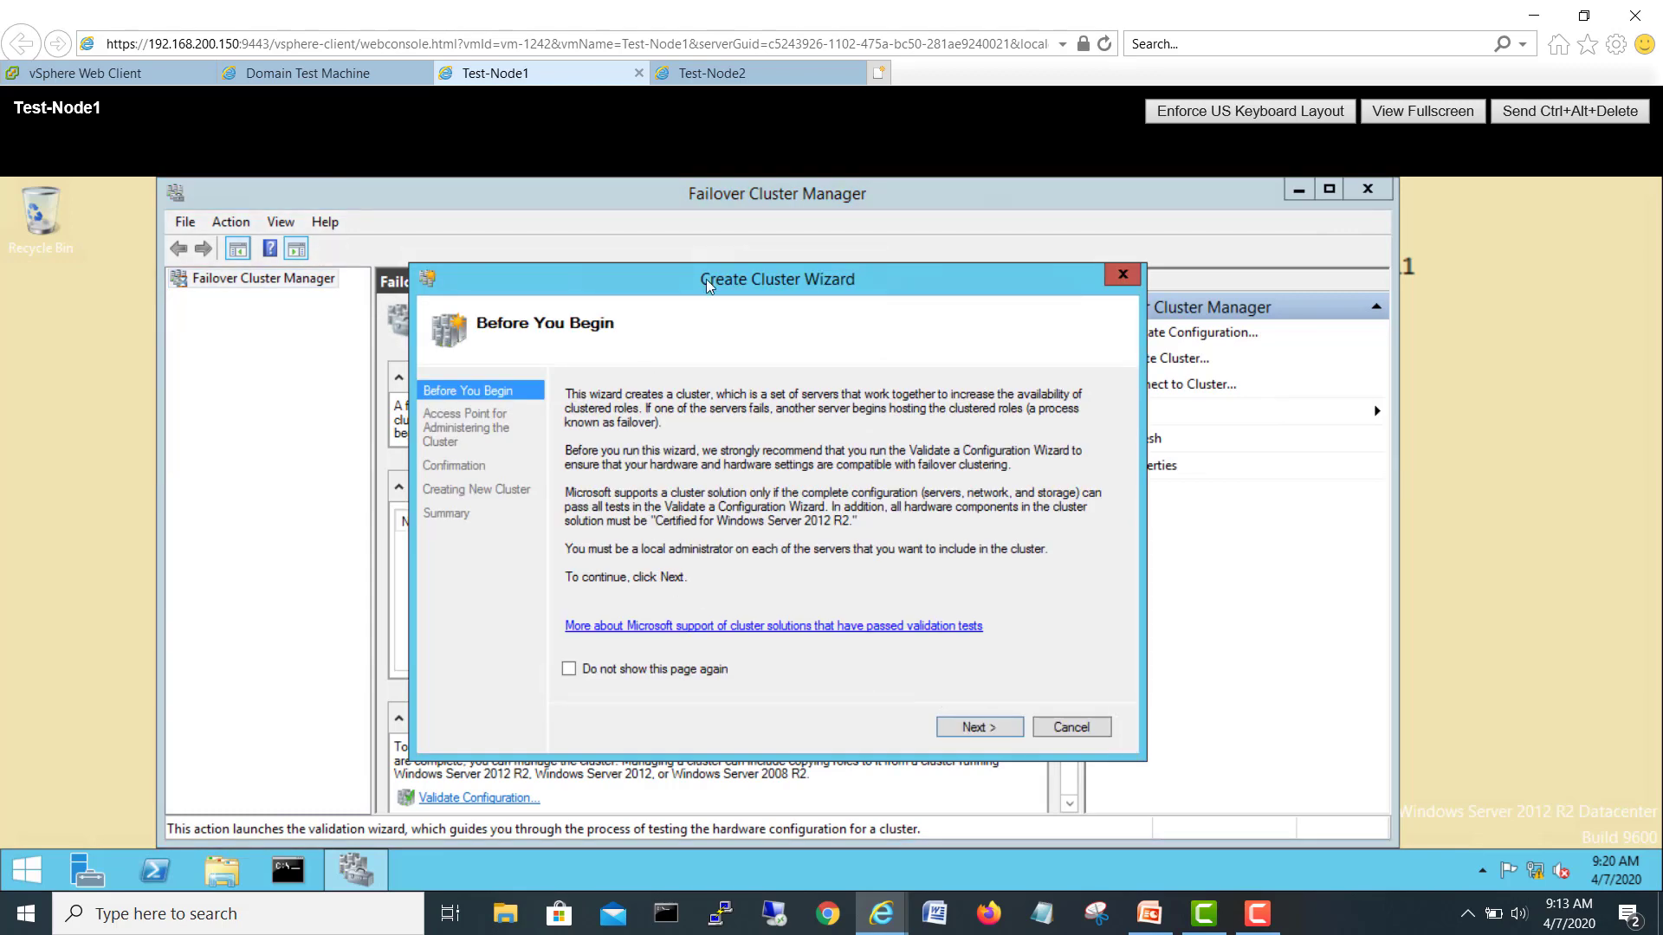
drag(697, 284, 657, 256)
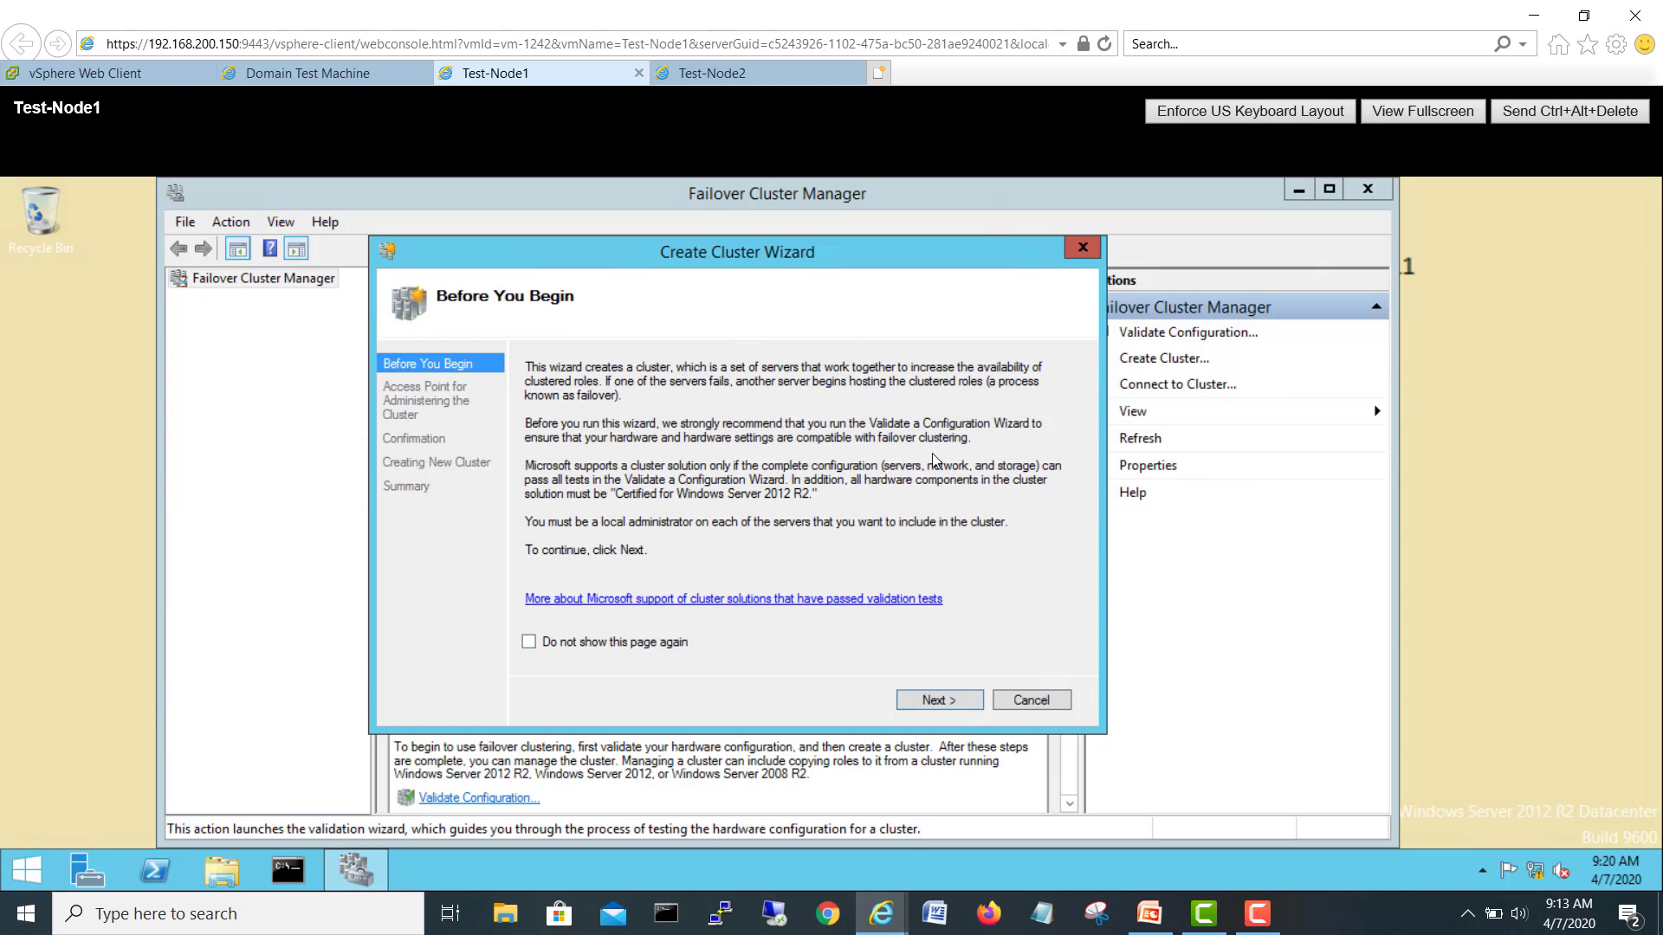
click(960, 702)
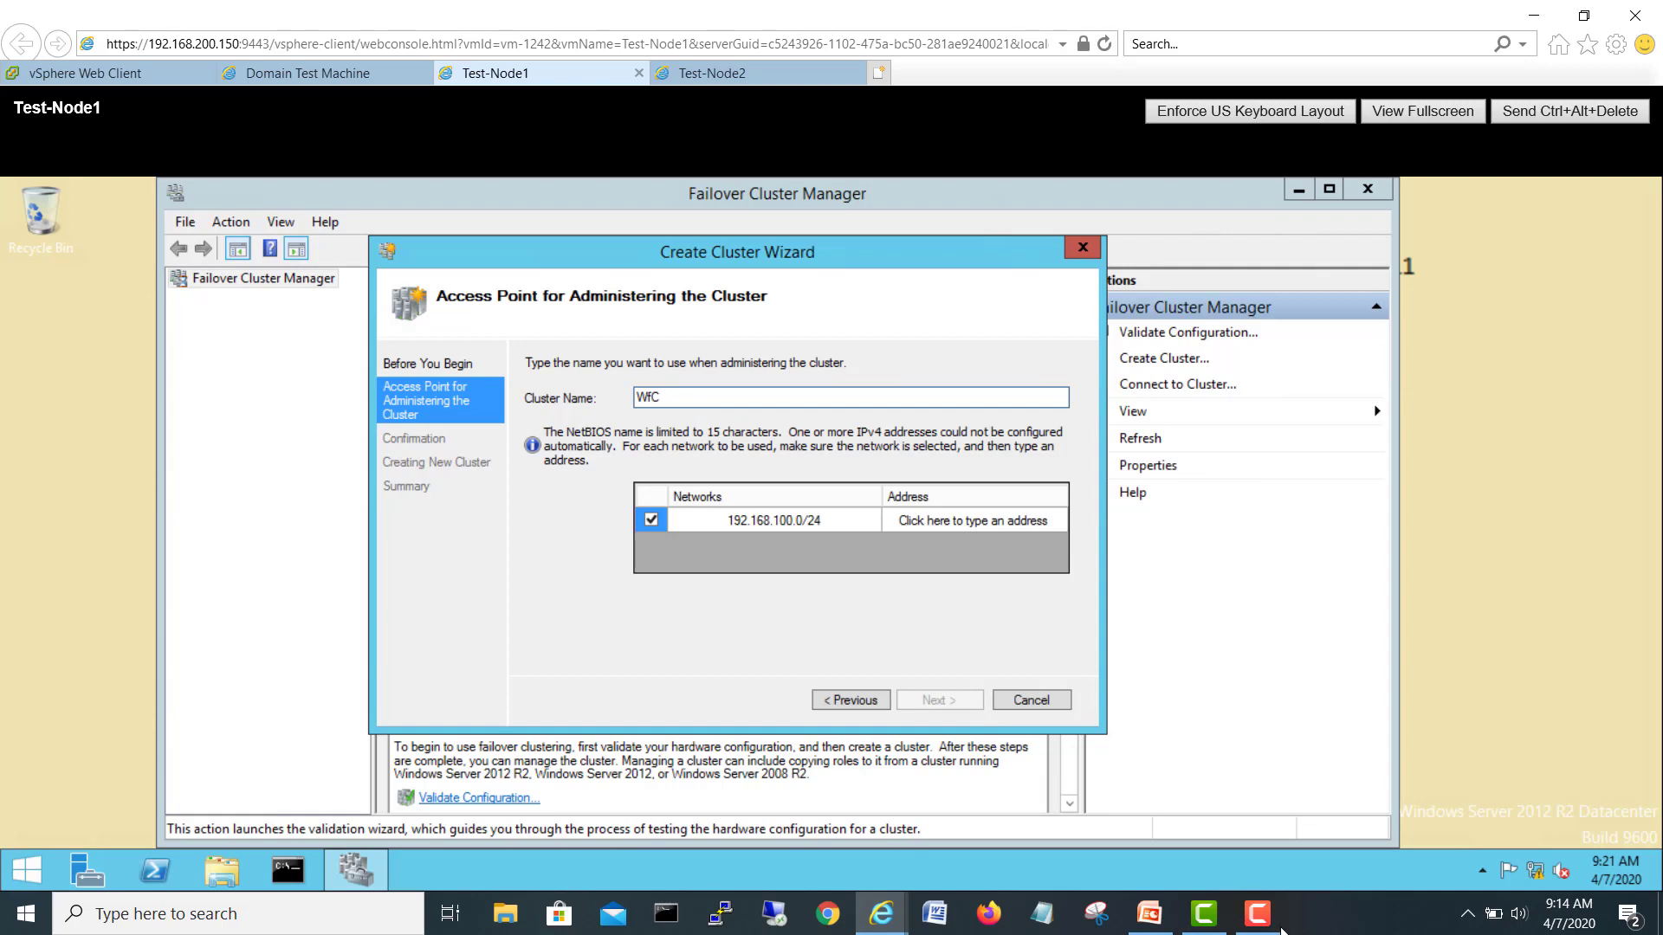
Step: Name the cluster WfC01 and set its address on the 192.168.100.0/24 network to 192.168.100.213
click(1280, 929)
click(938, 527)
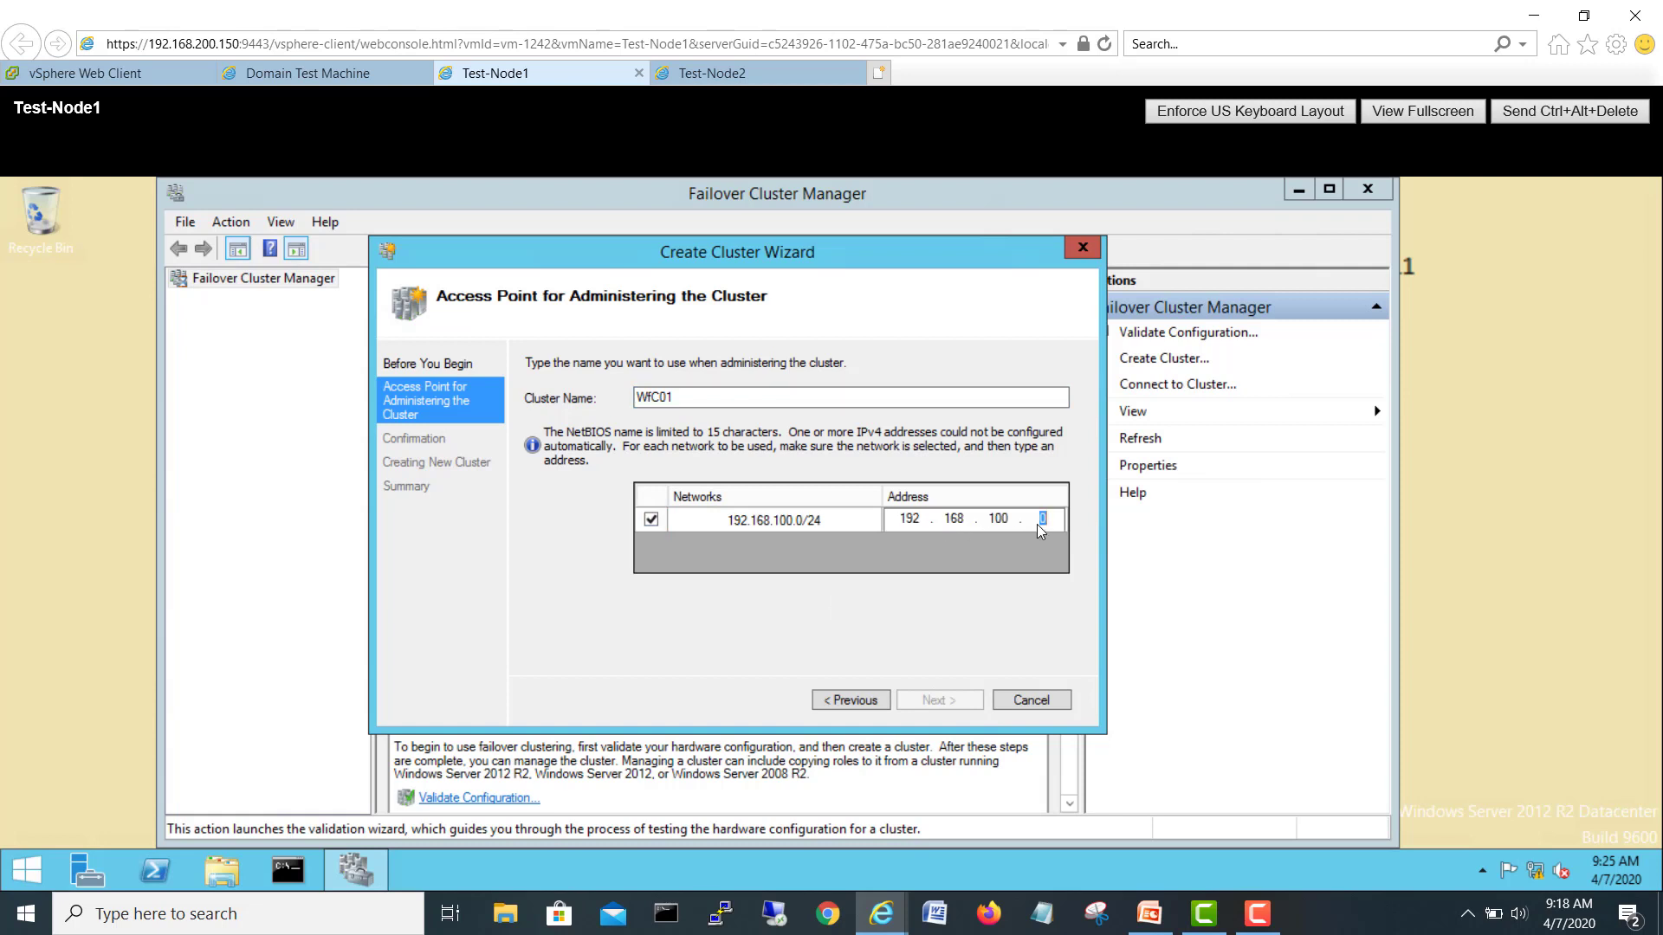
text(213)
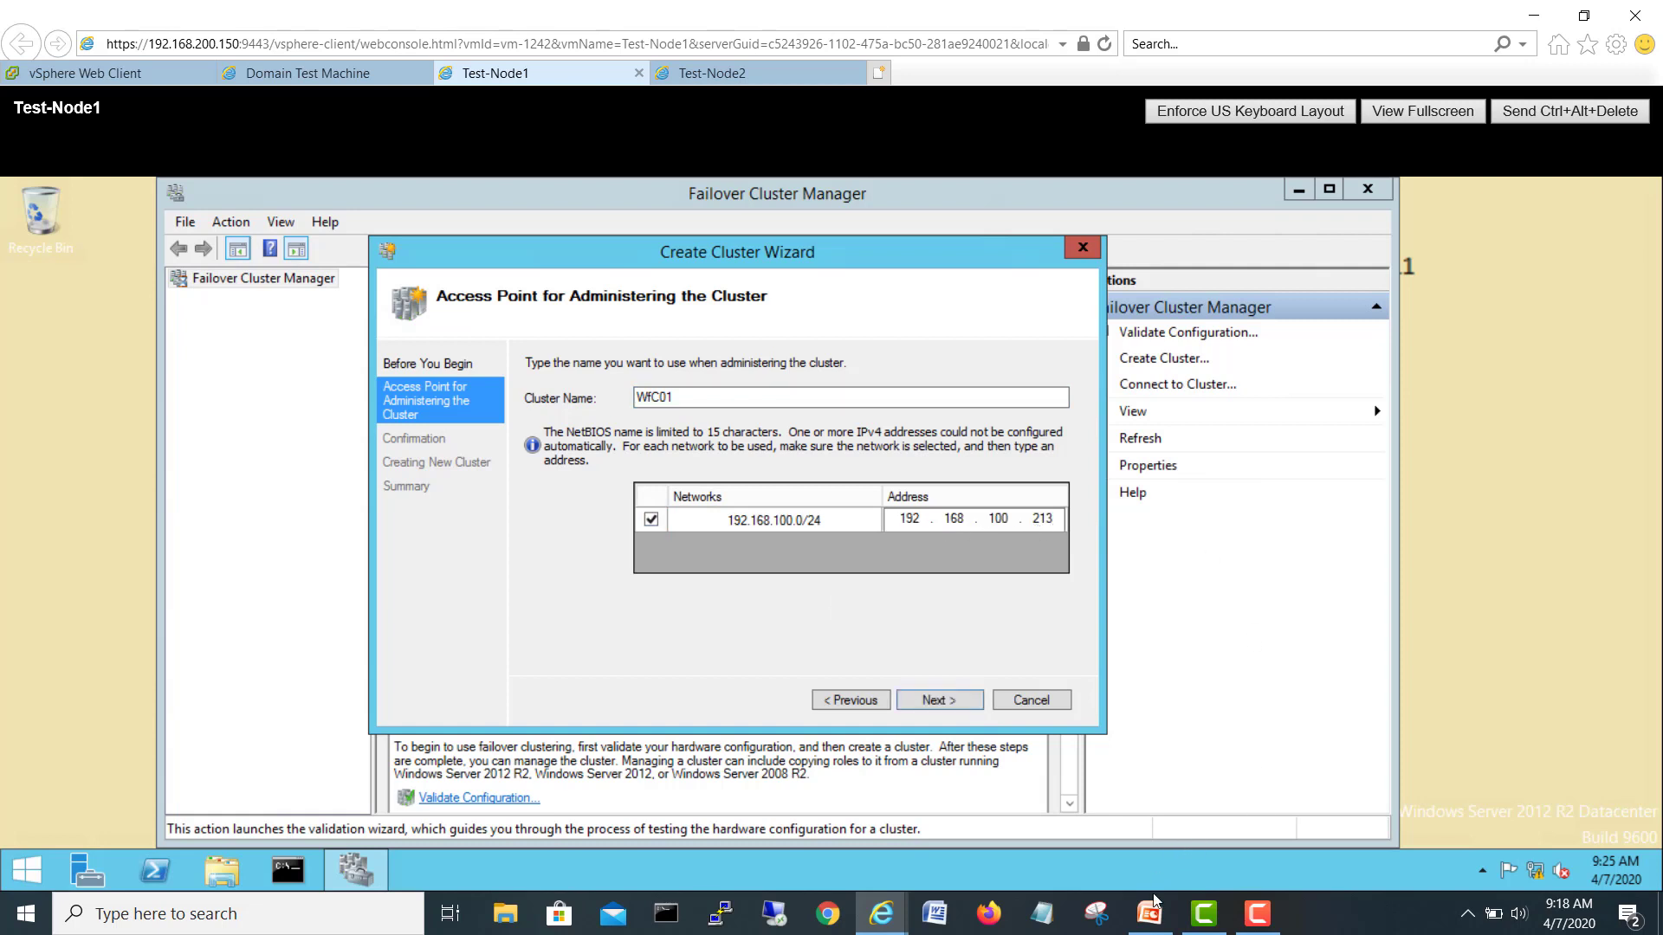
Step: Check the 192.168.100.213 address label on the PowerPoint cluster slide, and return to the Test-Node1 console
click(1151, 912)
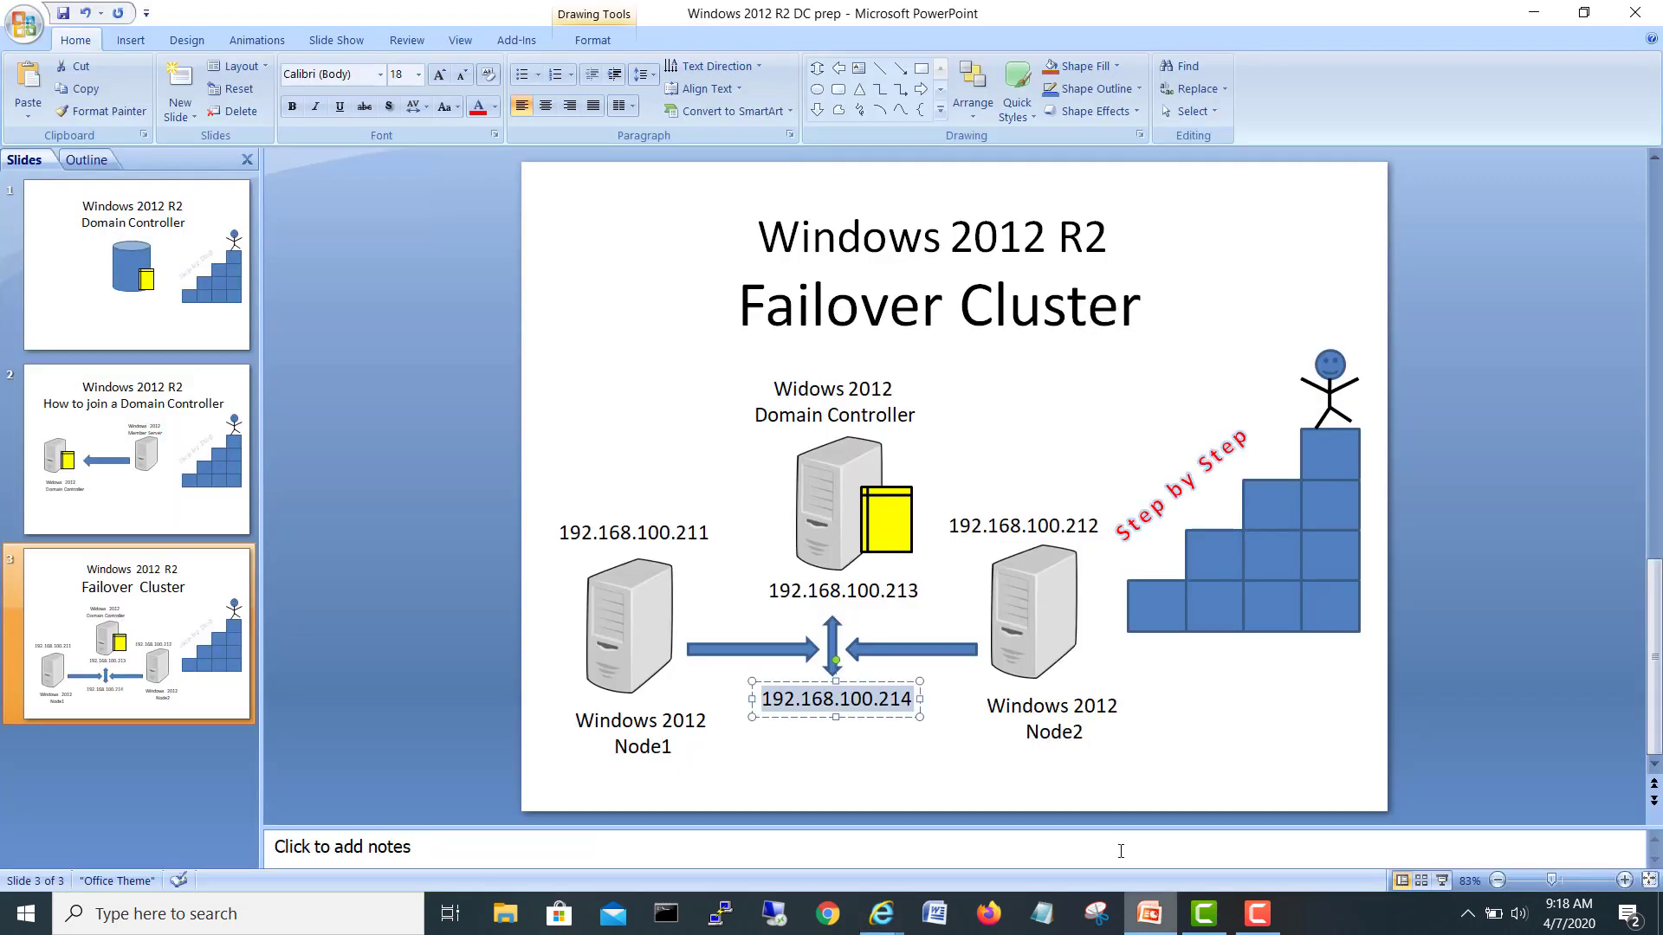
click(868, 594)
drag(919, 591, 767, 591)
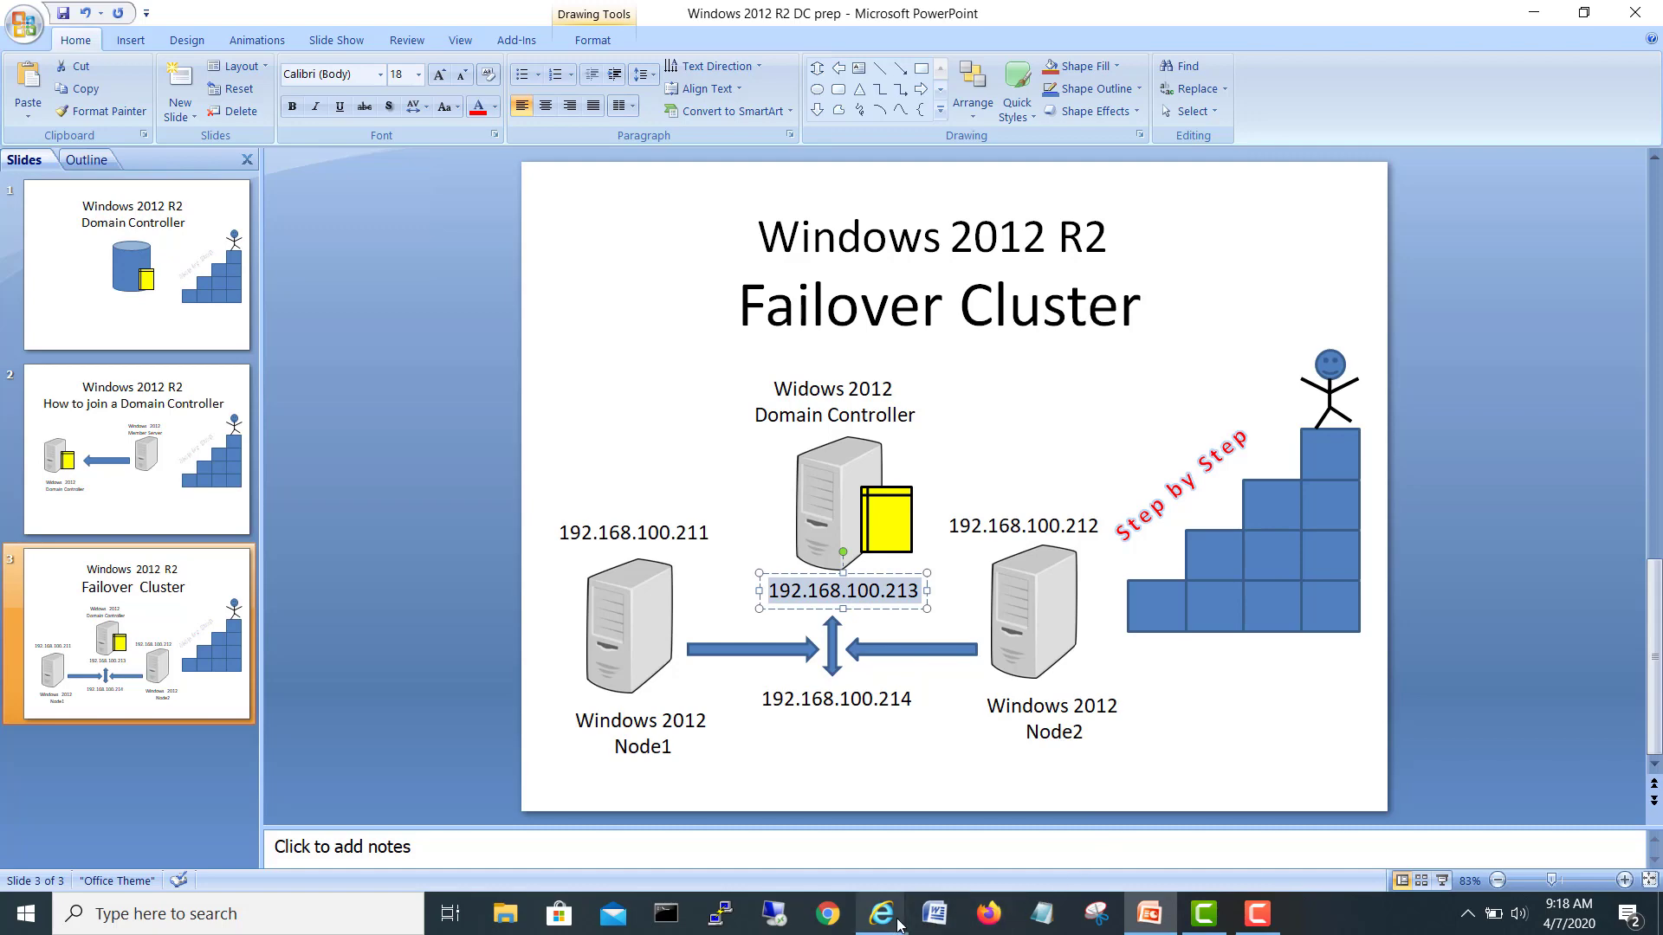
mouse_move(882, 911)
click(944, 853)
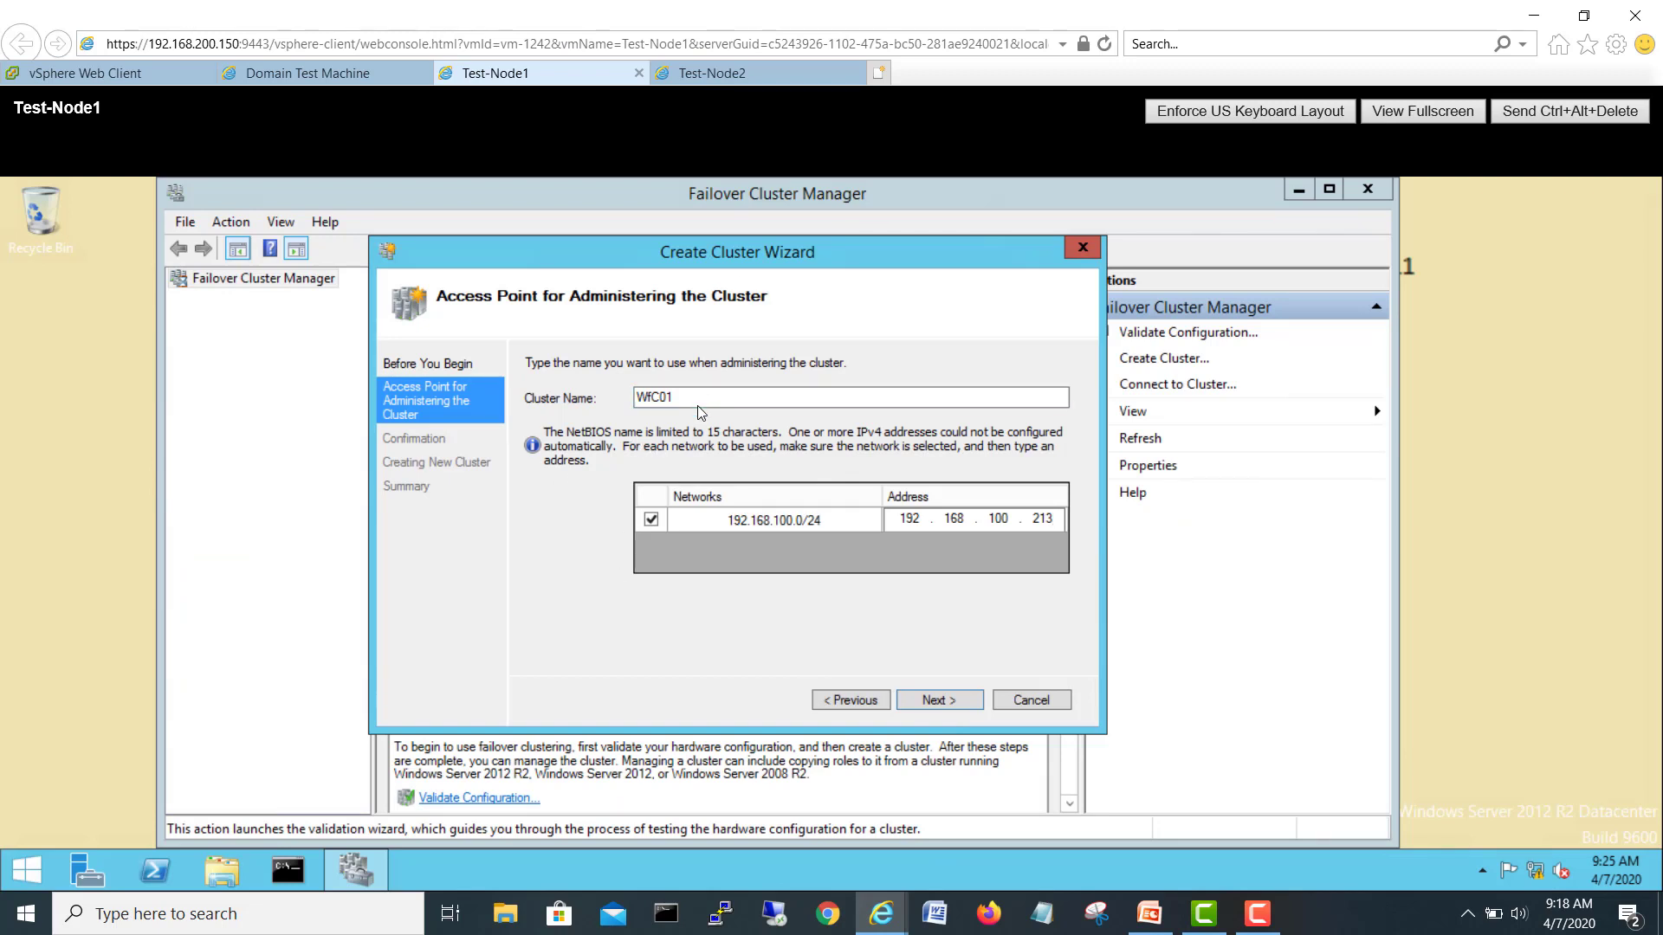
Step: Highlight the cluster name WfC01, check the Windows 2012 Servers computers on the Domain Test Machine console, and return to the cluster name
drag(695, 404, 637, 409)
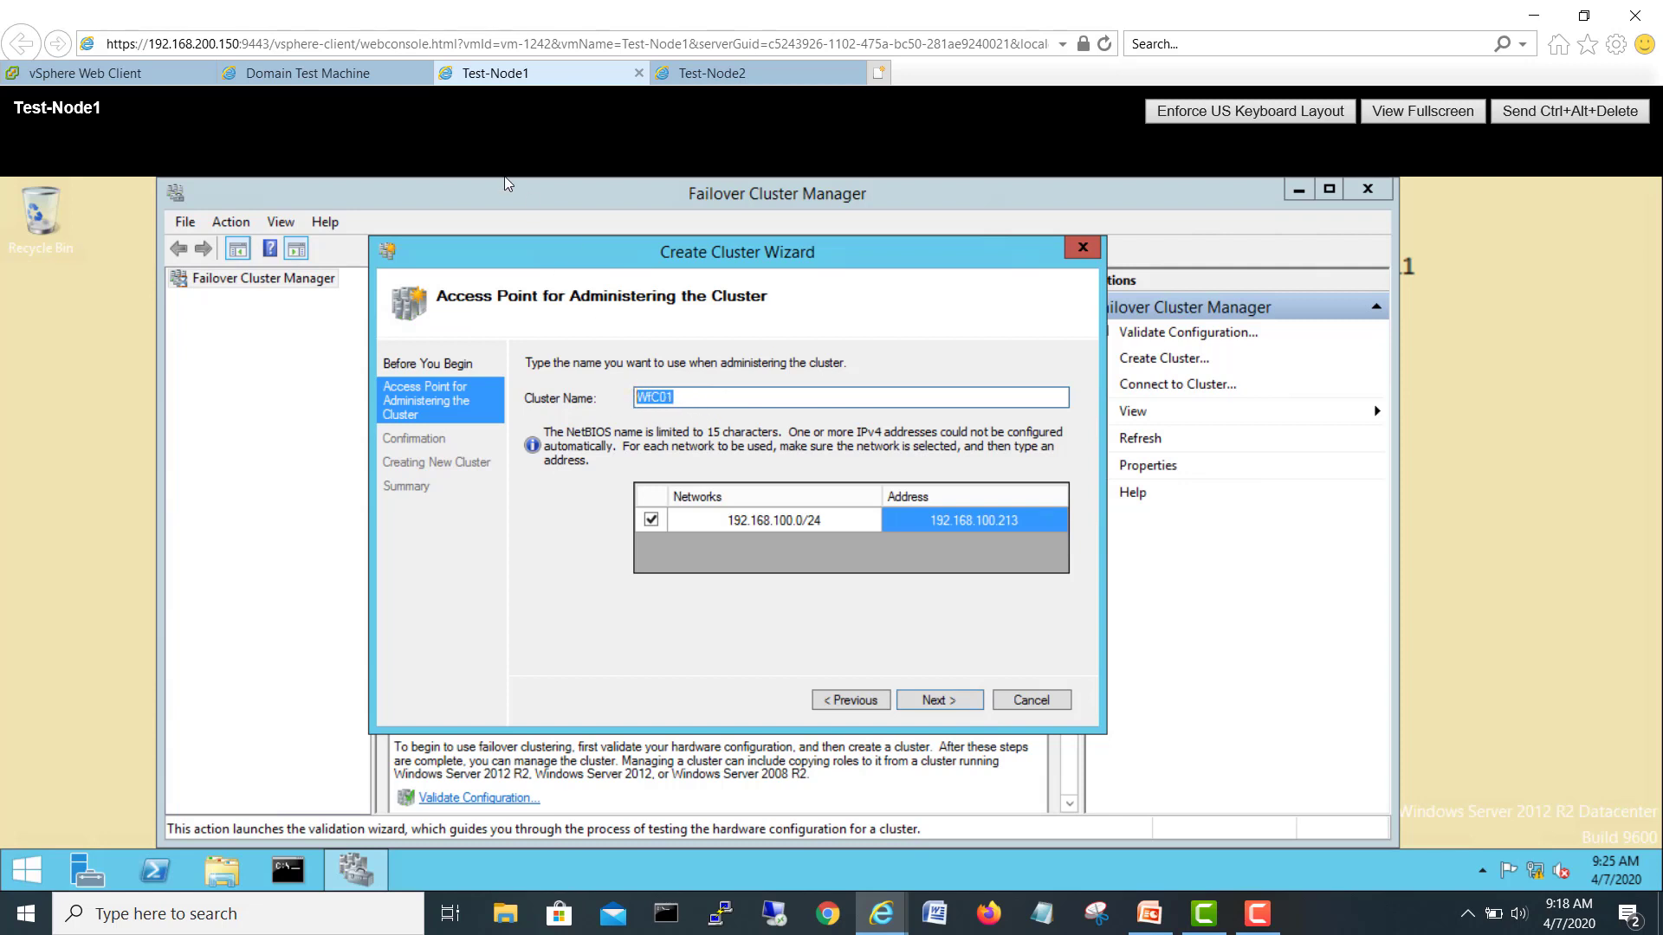
click(301, 74)
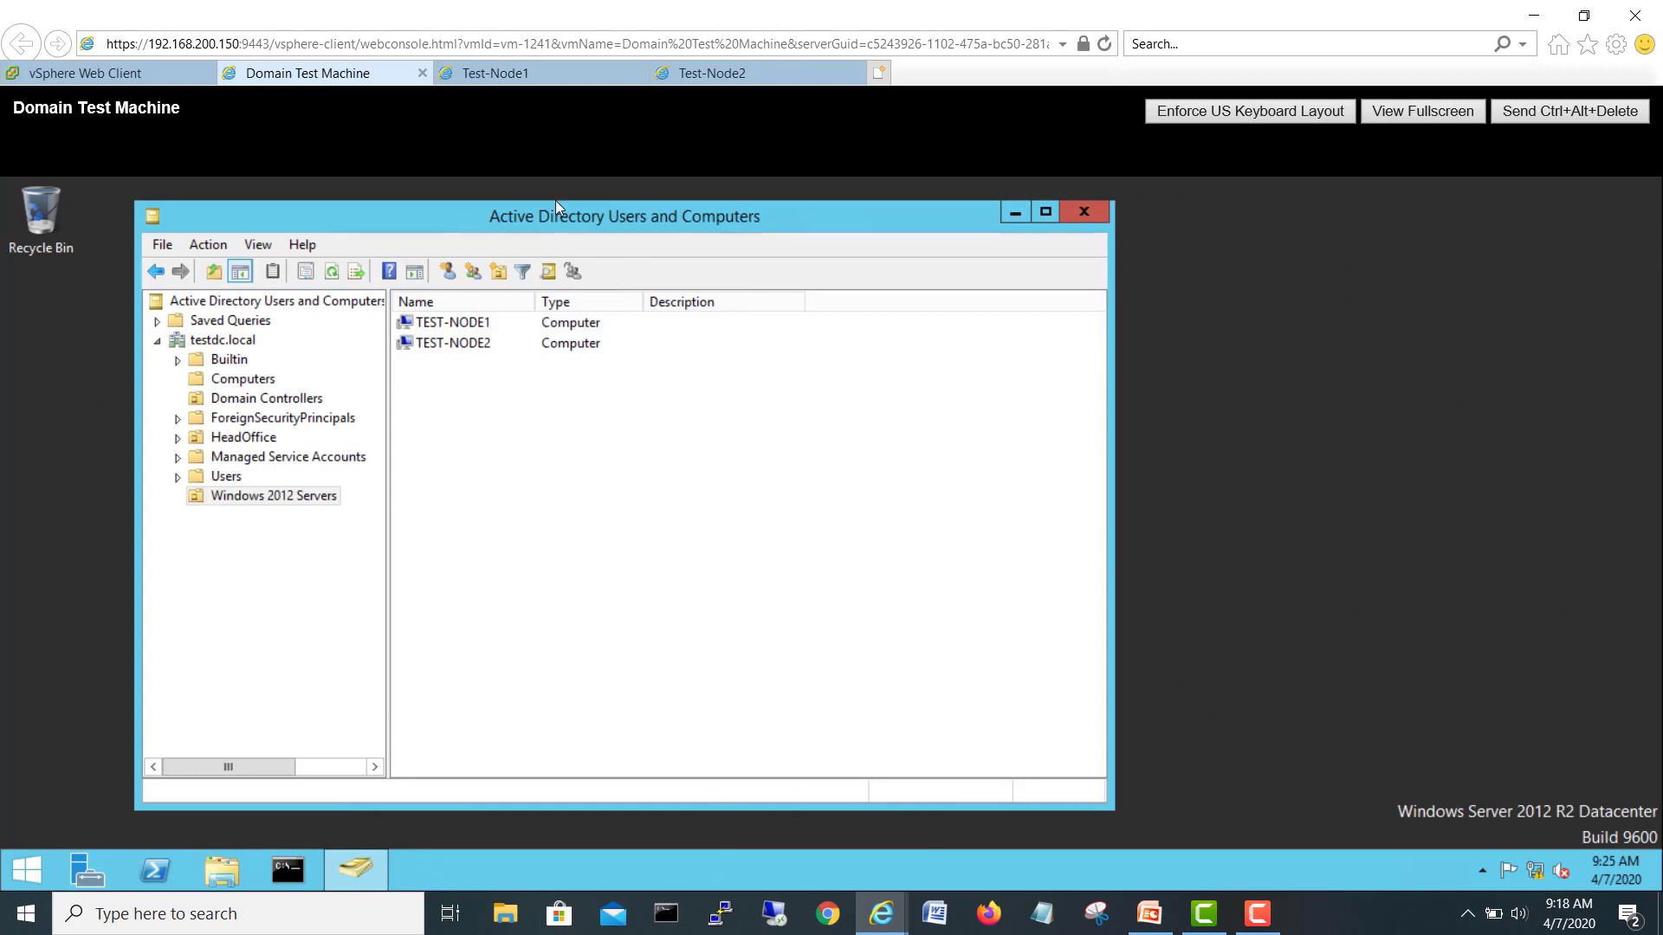
click(530, 76)
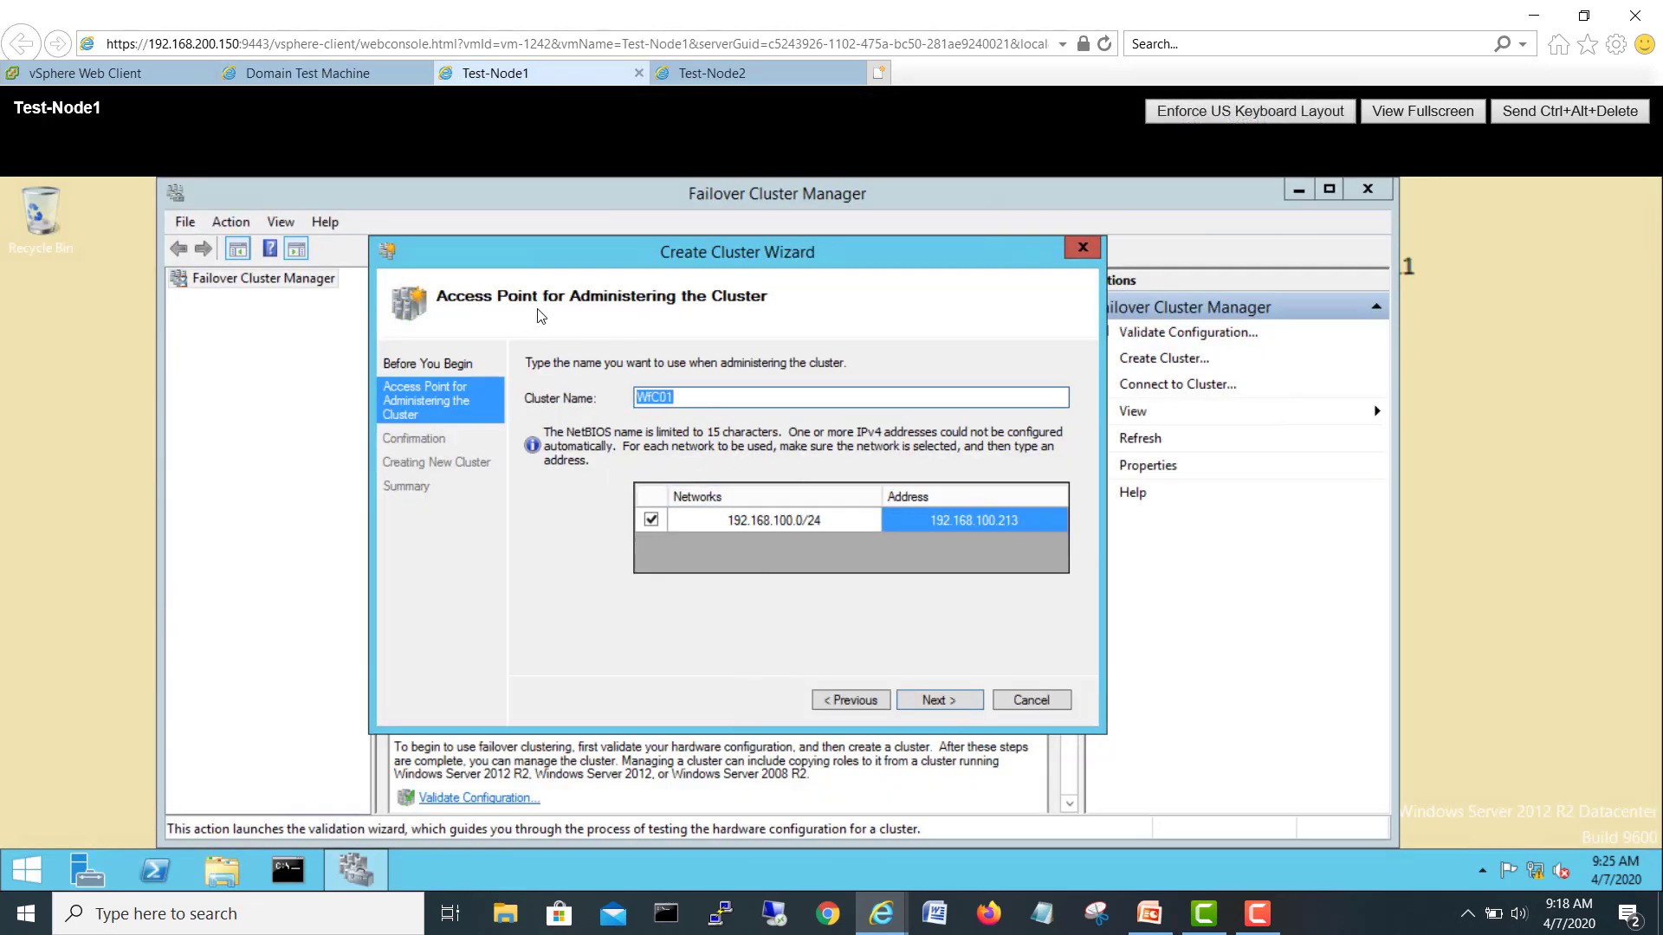
click(690, 400)
Step: Switch to the Domain Test Machine console and examine the Computers container under testdc.local and its properties
click(321, 77)
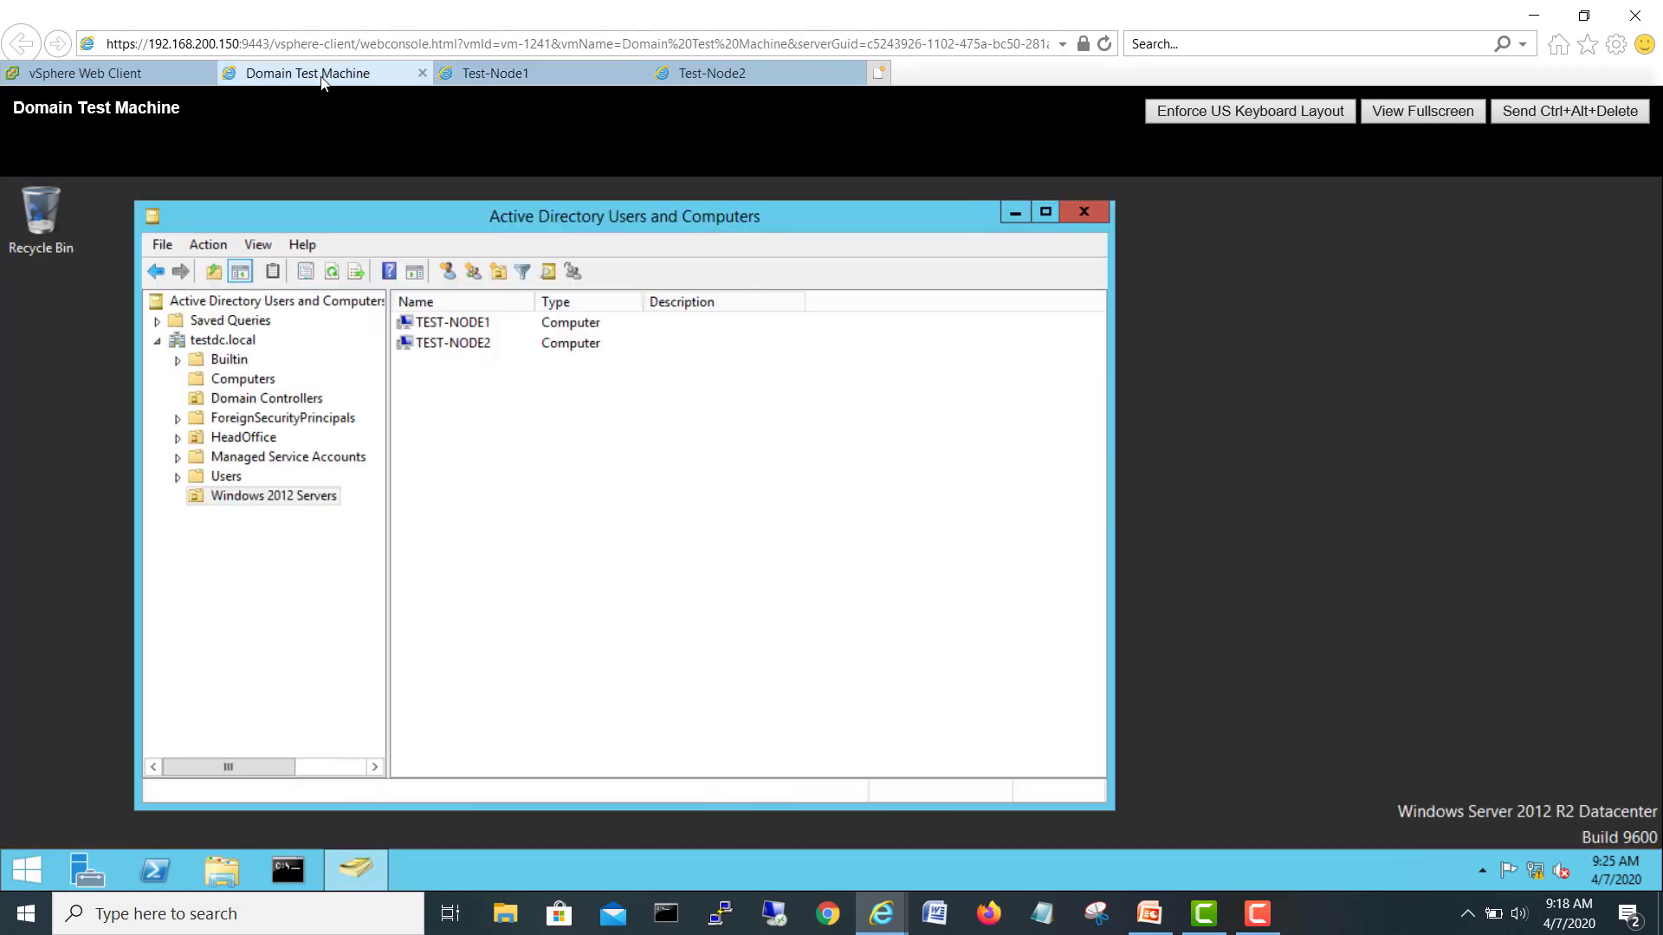
click(252, 380)
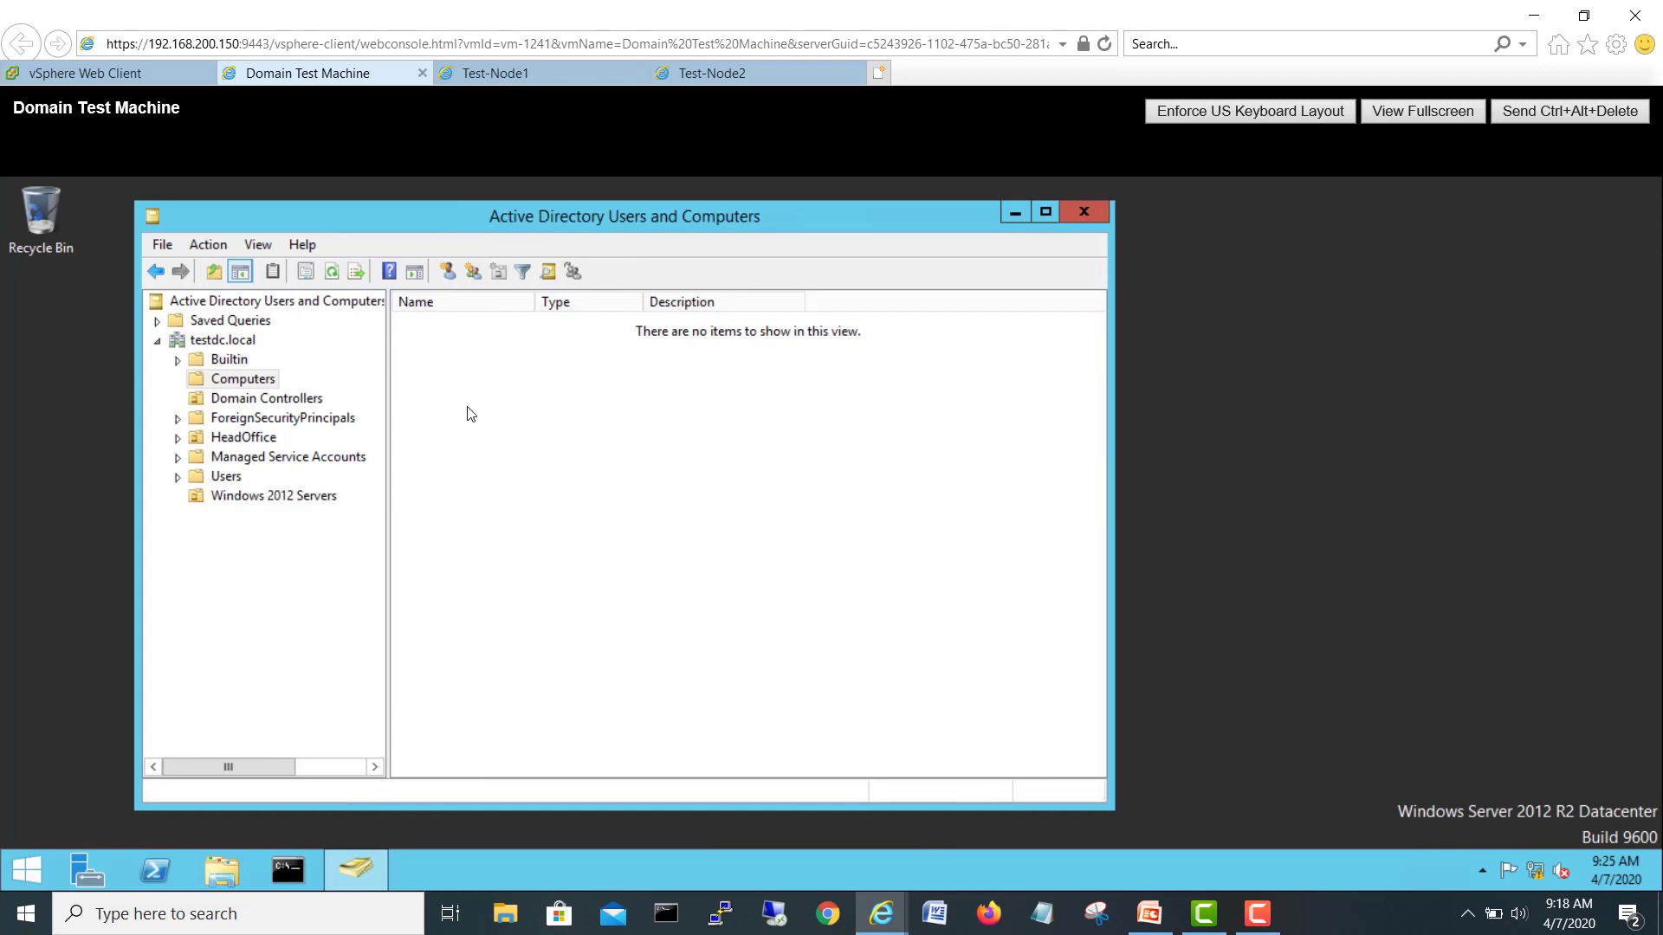
click(233, 344)
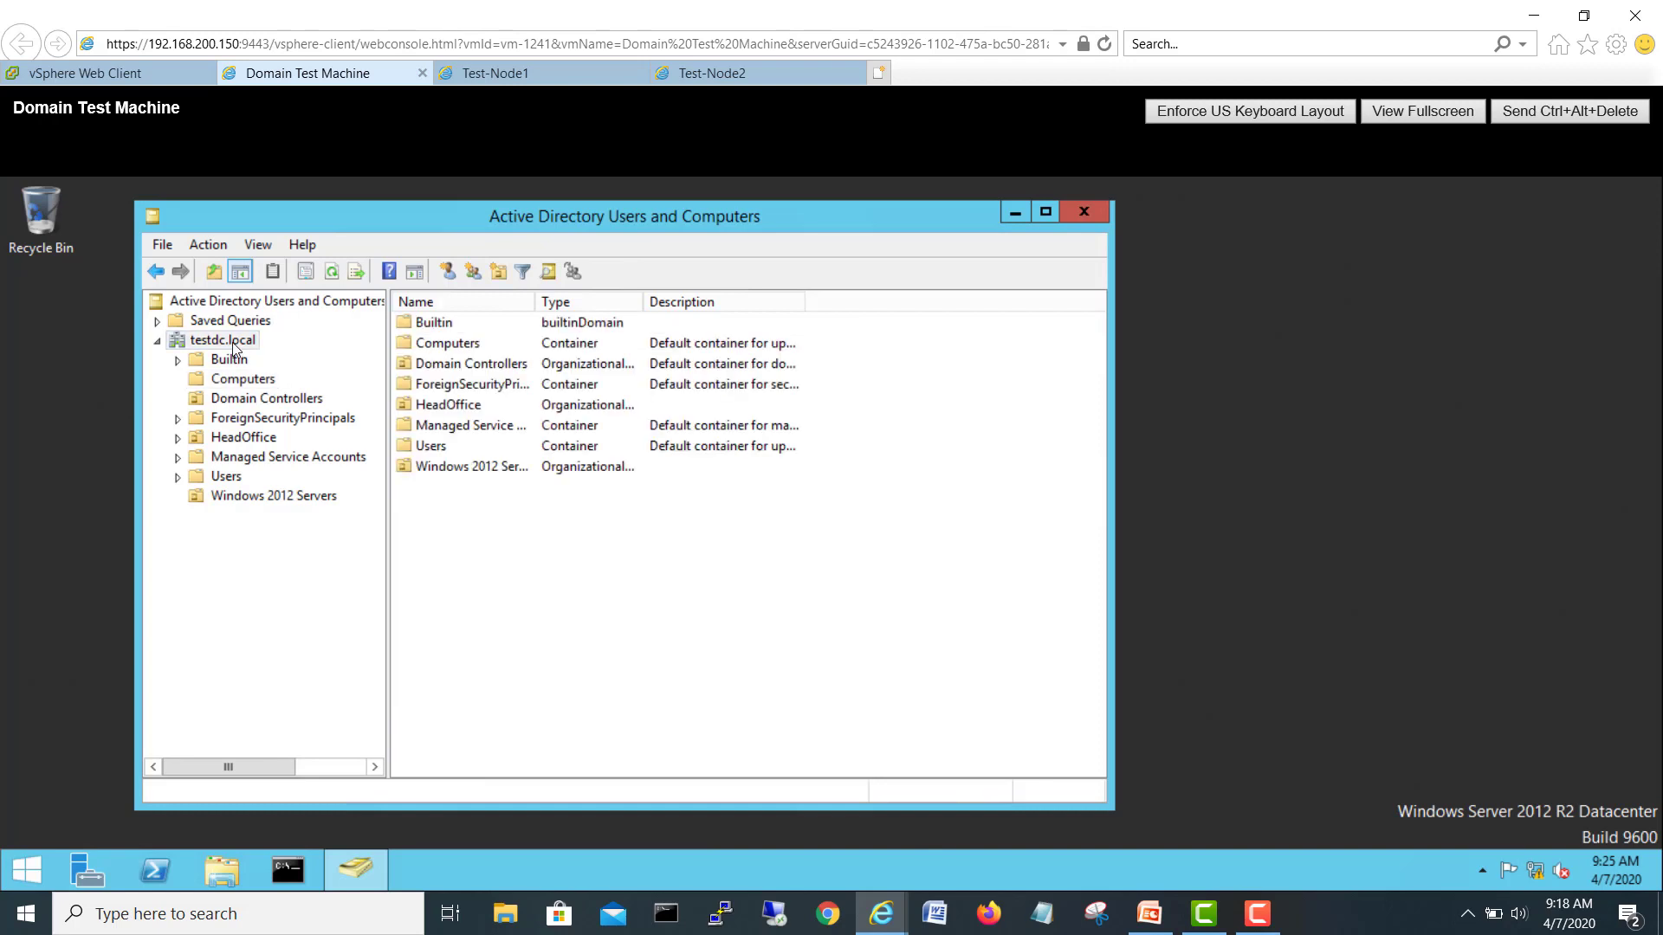
click(240, 379)
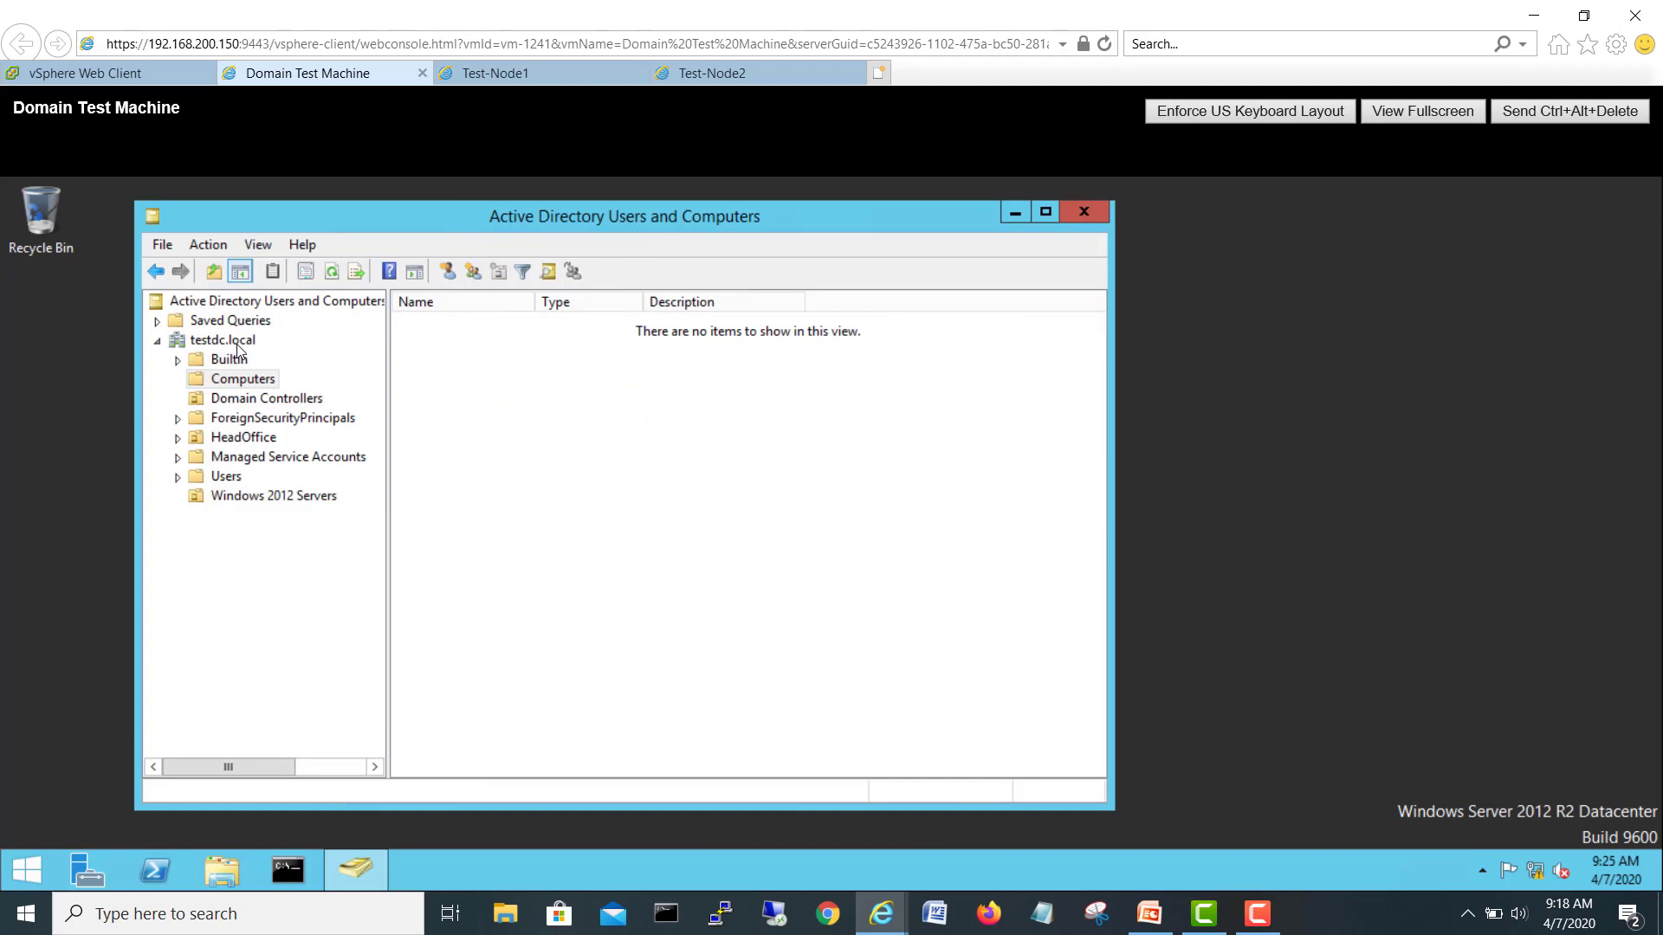
right_click(244, 382)
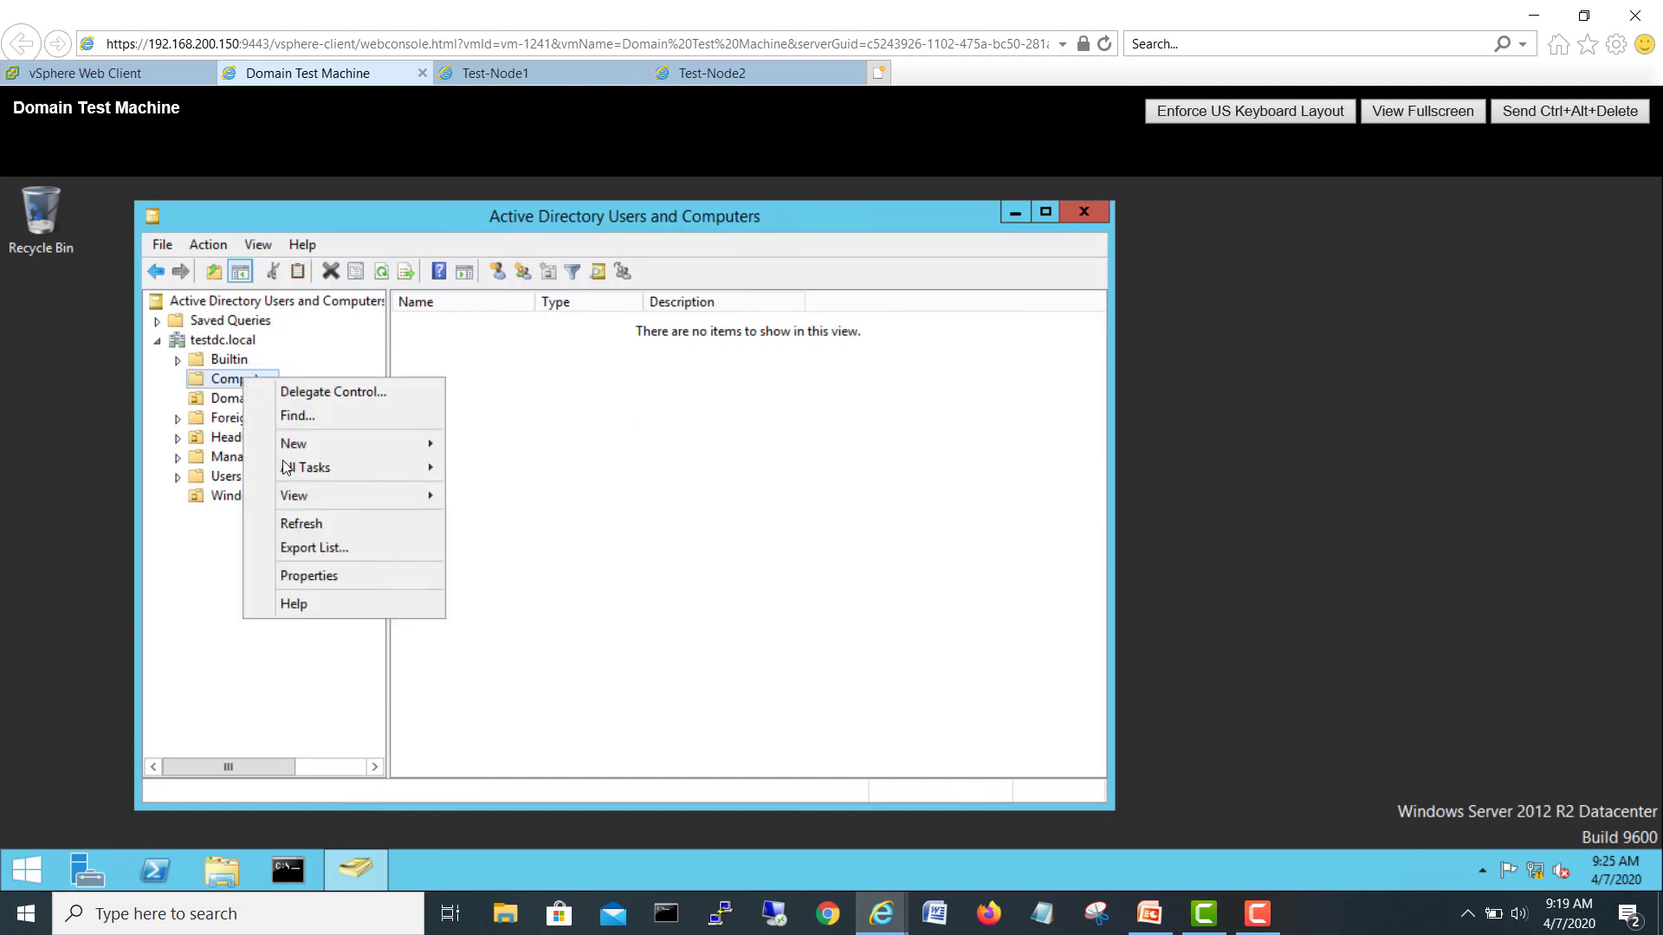
click(305, 576)
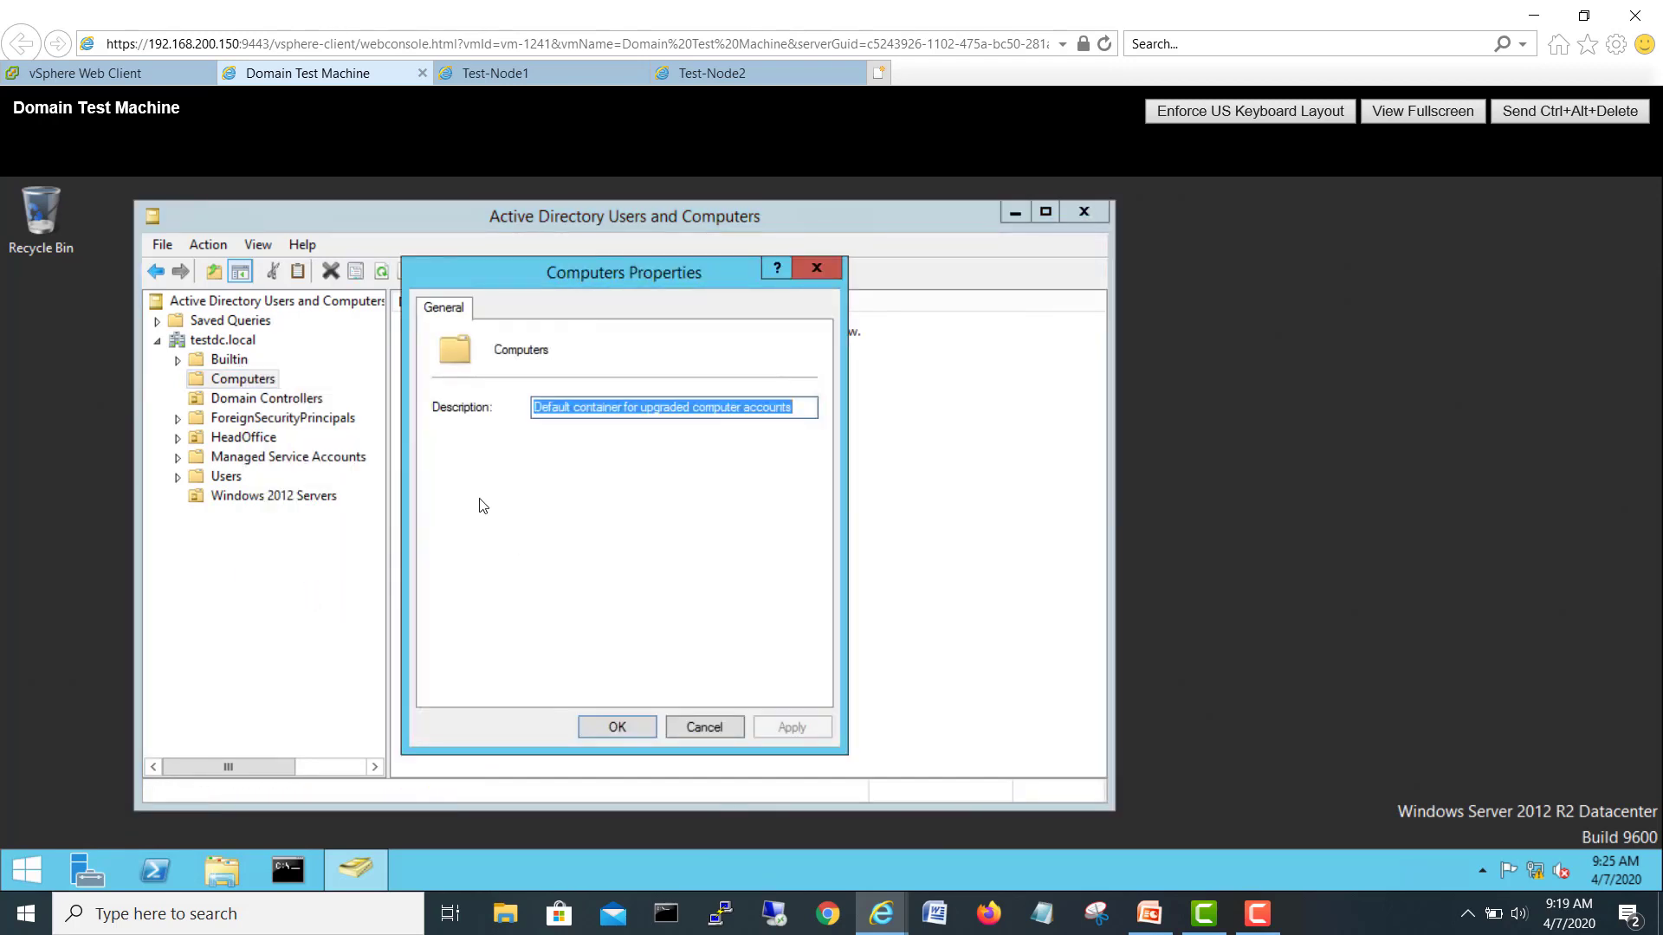
click(702, 730)
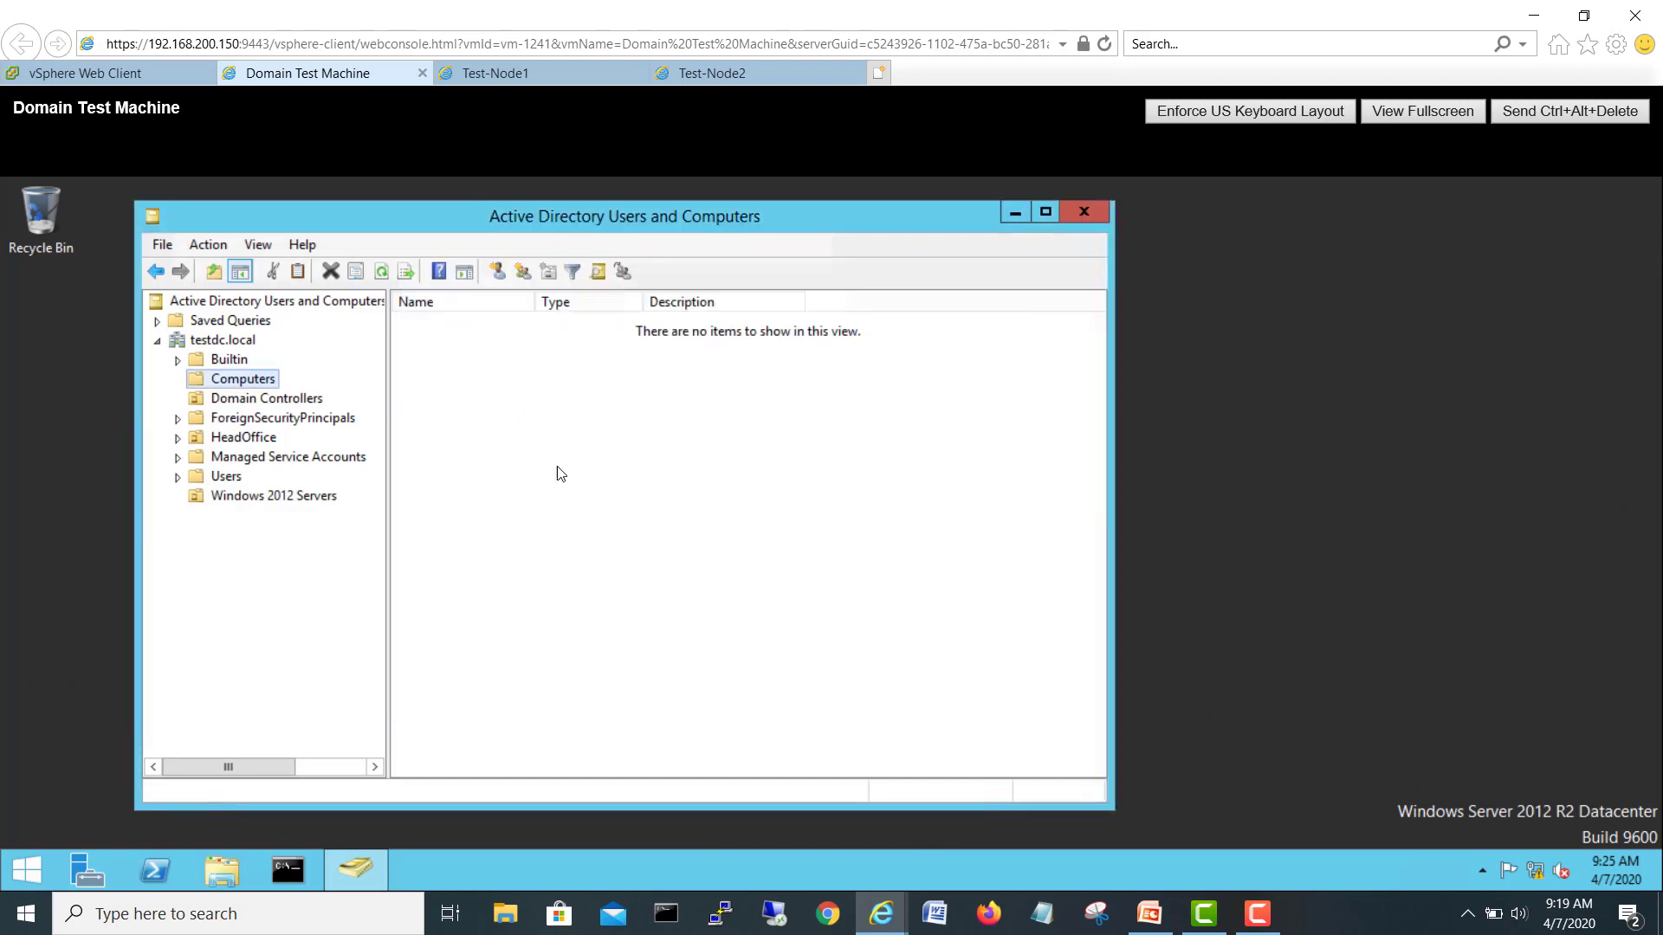
right_click(241, 381)
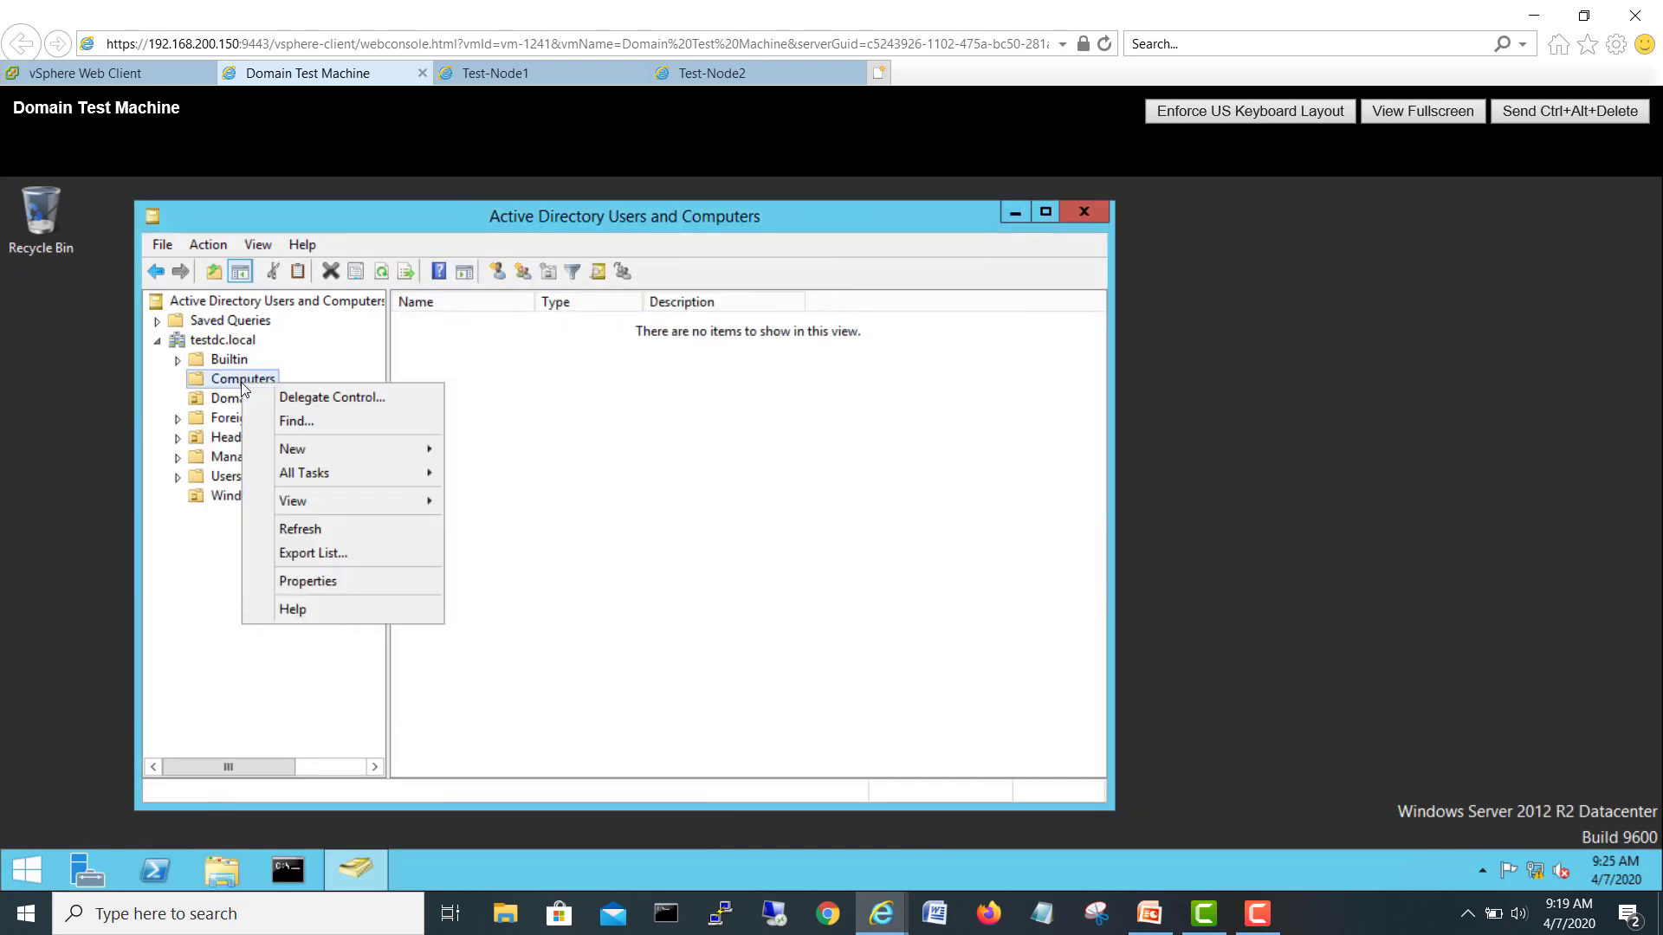
click(305, 583)
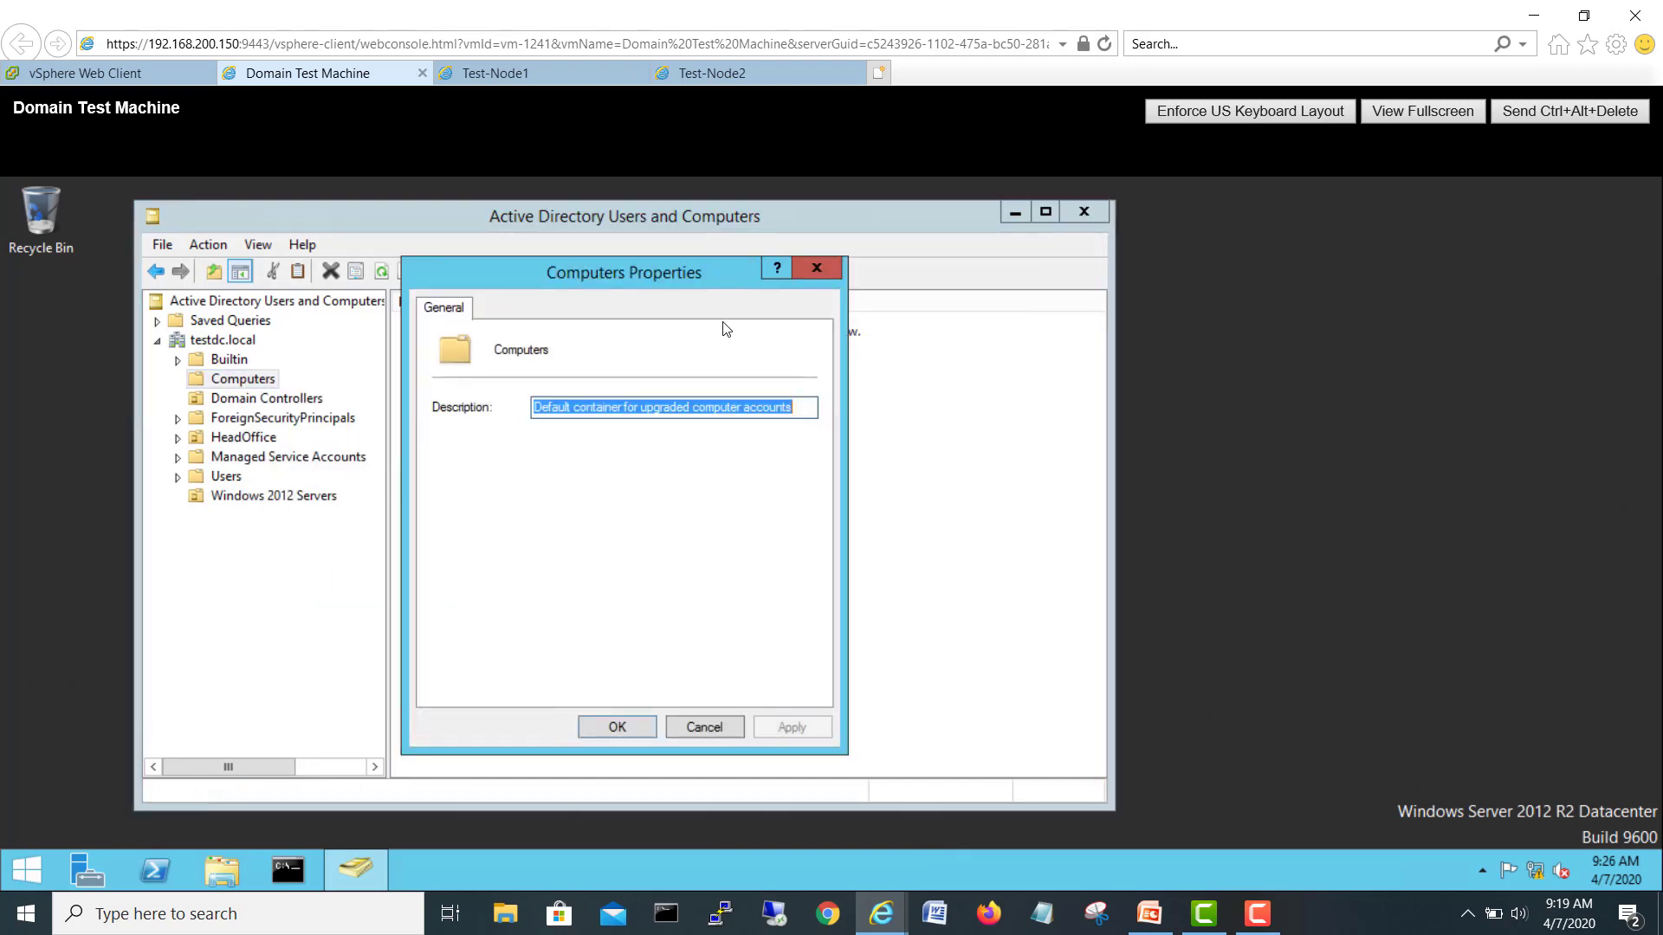
click(817, 270)
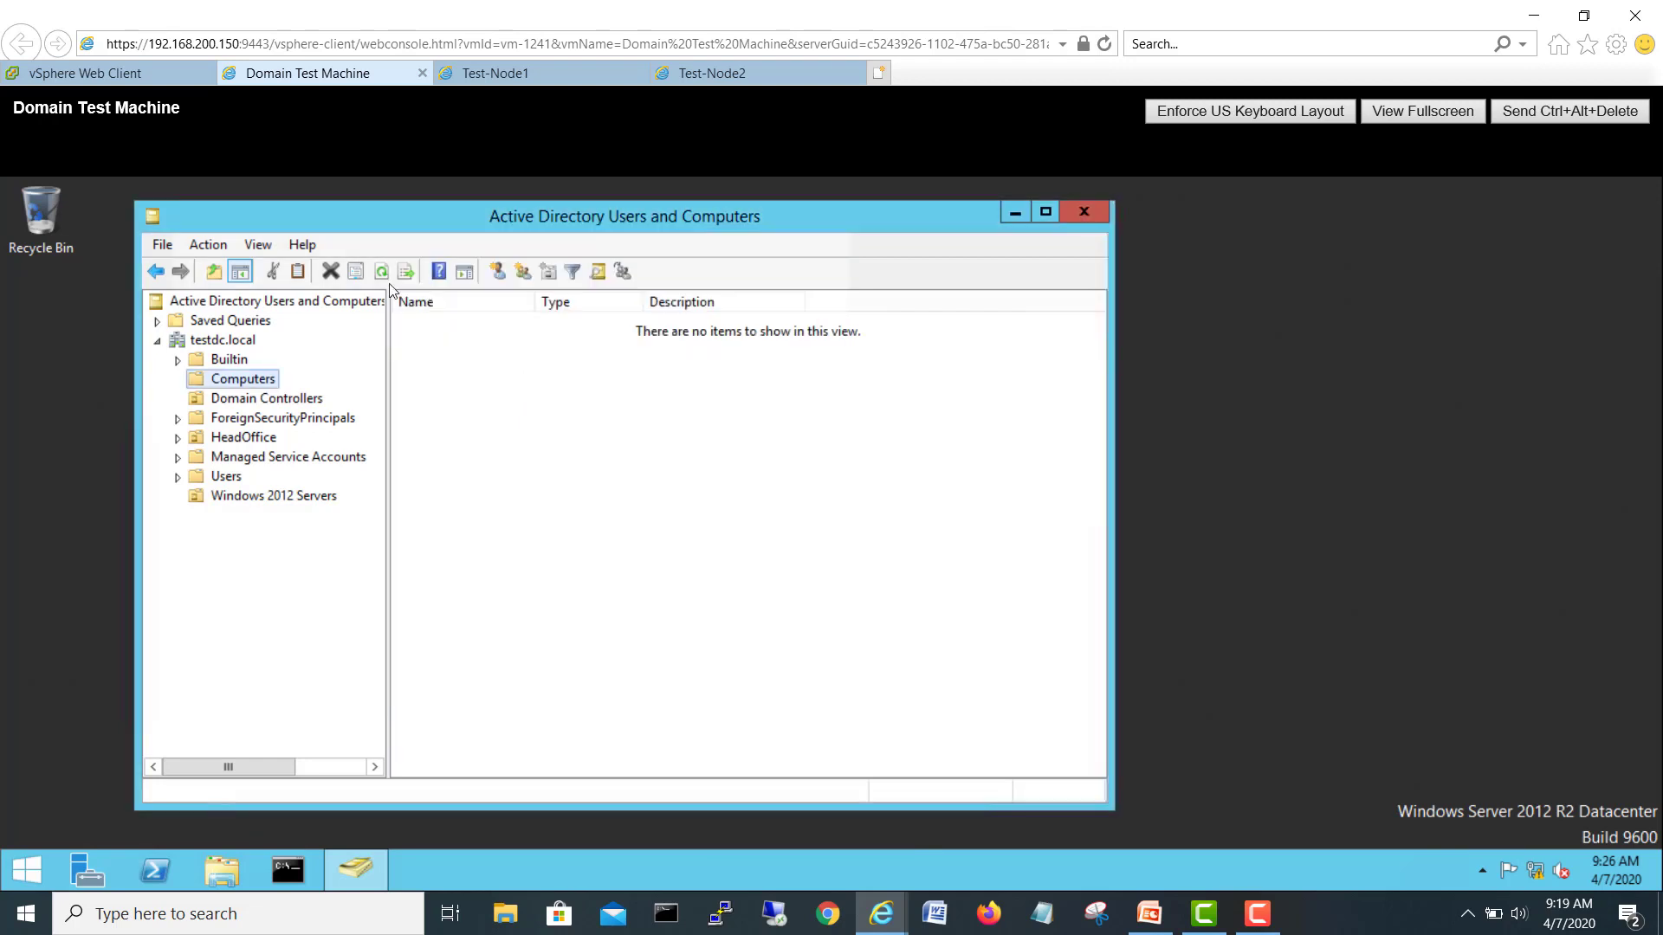
Step: Turn on viewing users, contacts, groups, and computers as containers, and check the general and Managed By properties of testdc.local
click(257, 246)
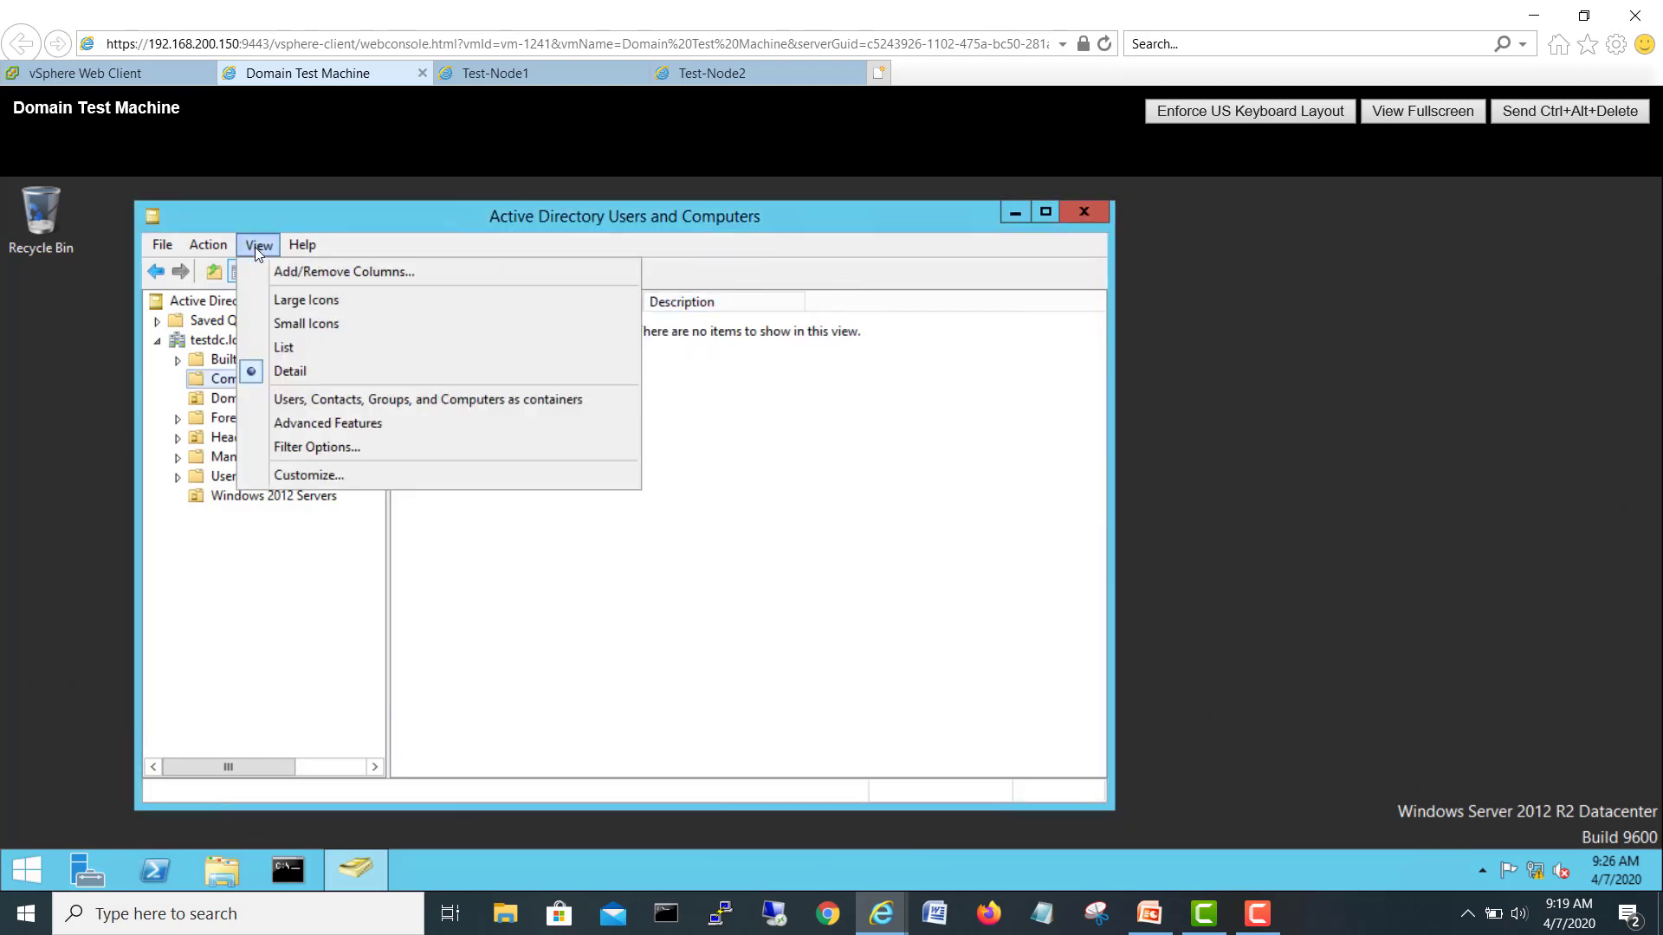
click(443, 399)
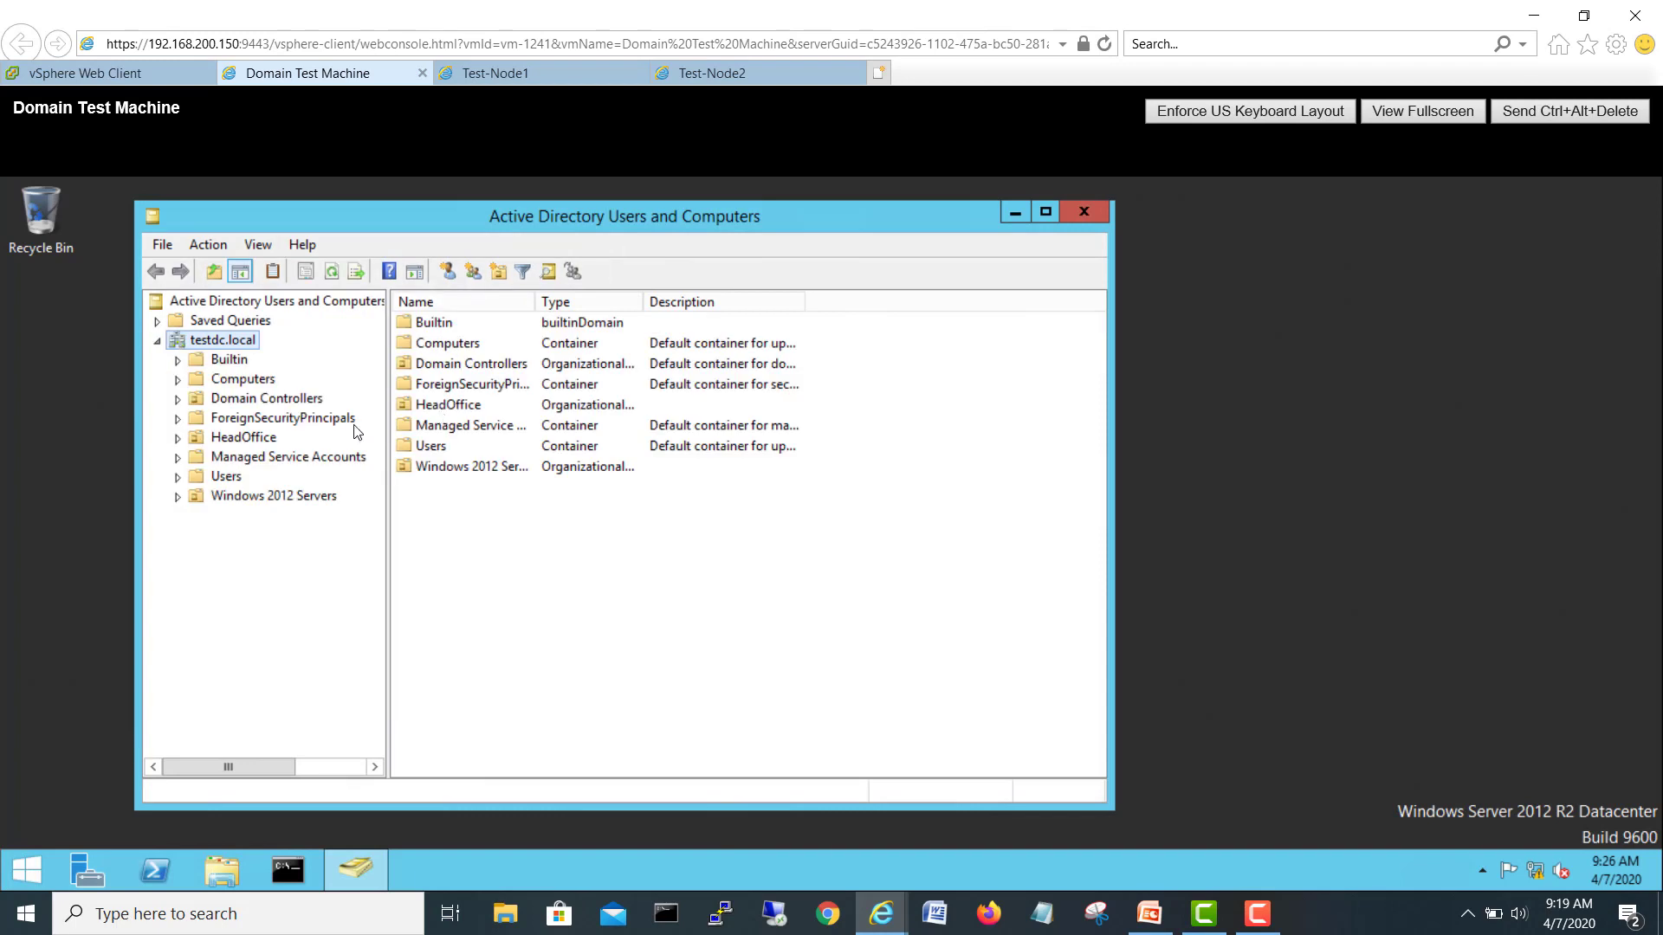
right_click(245, 341)
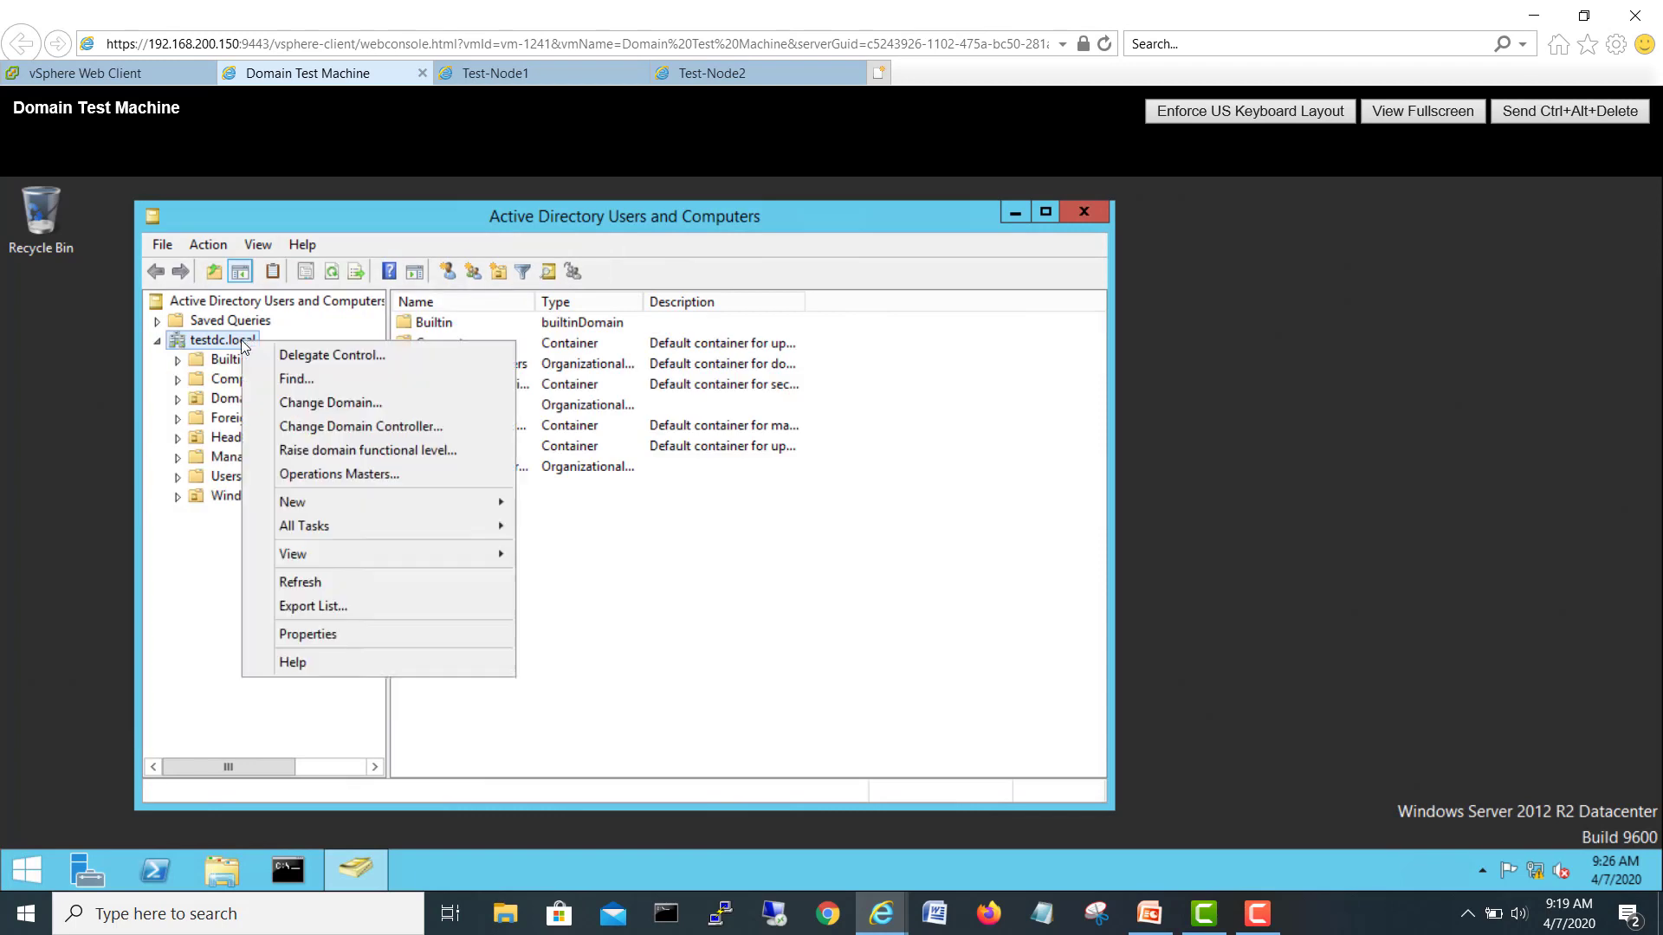
click(309, 637)
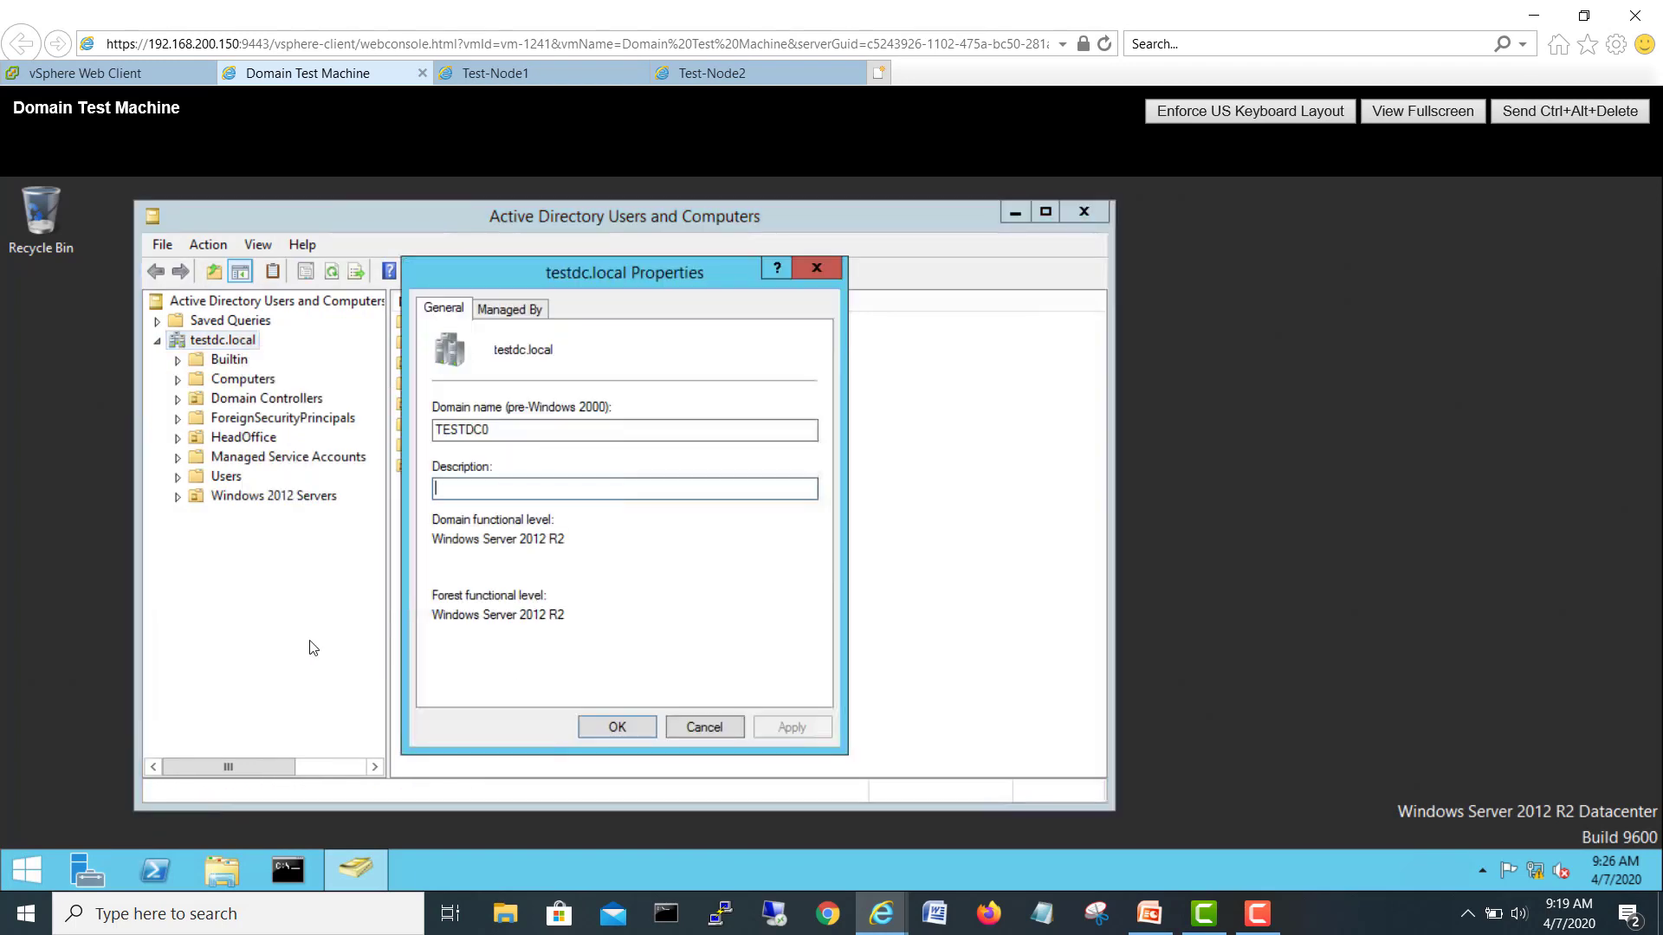
click(520, 313)
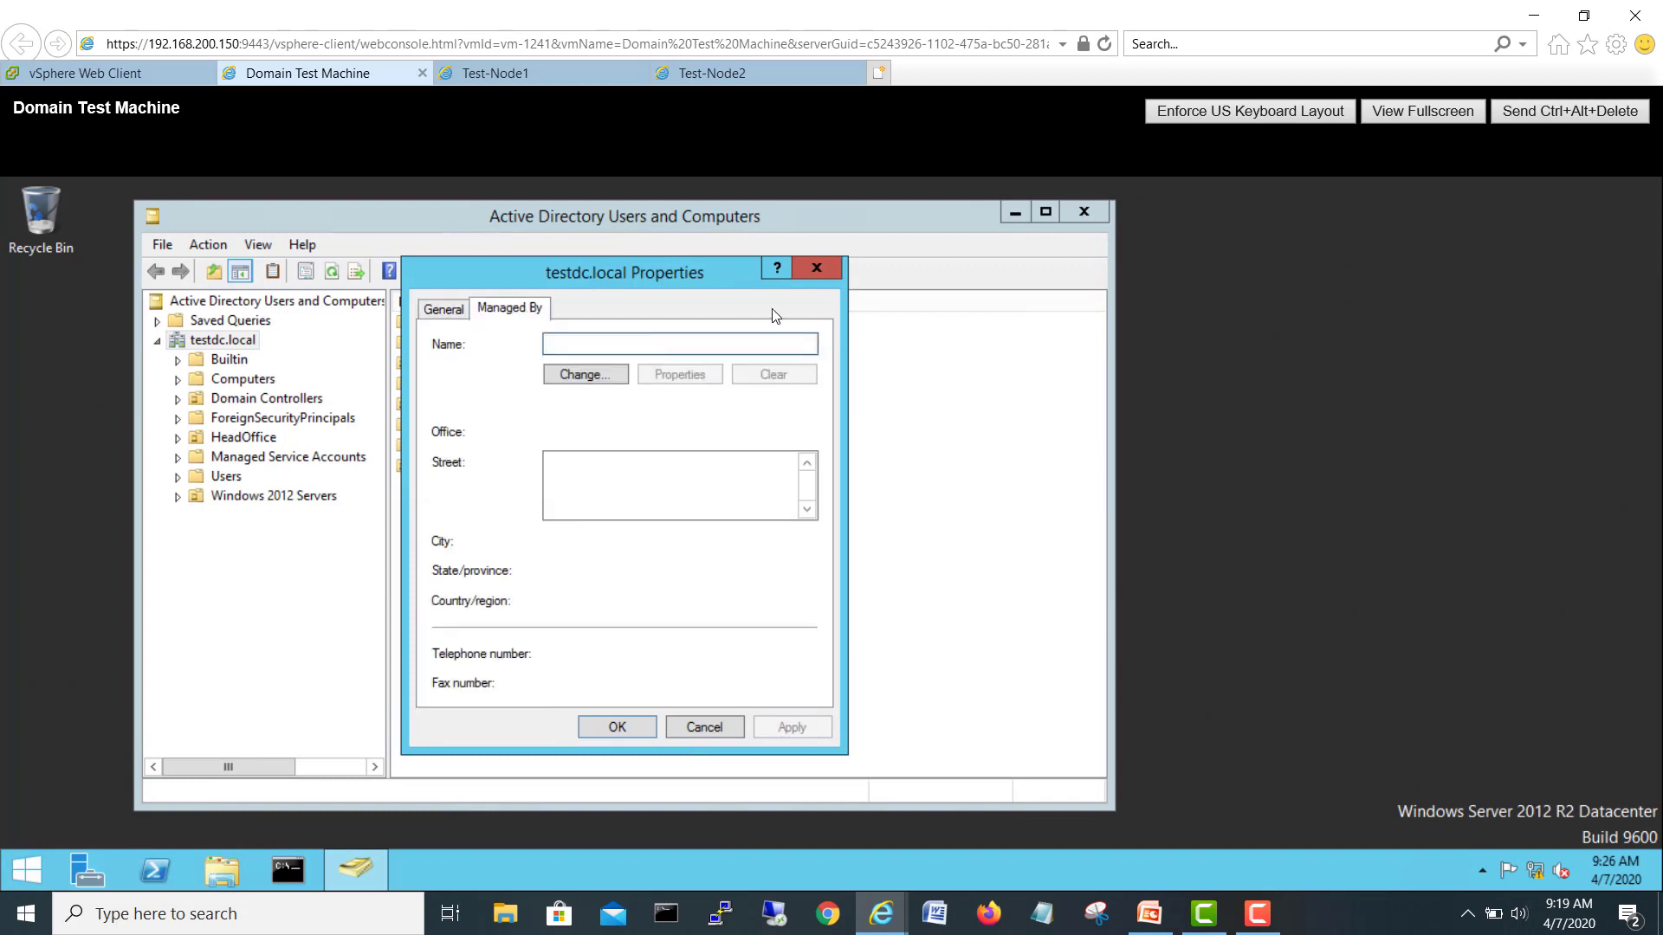
click(817, 268)
Step: Recheck the Computers container's properties for permission settings, and look through testdc.local, Saved Queries and Domain Controllers
click(242, 375)
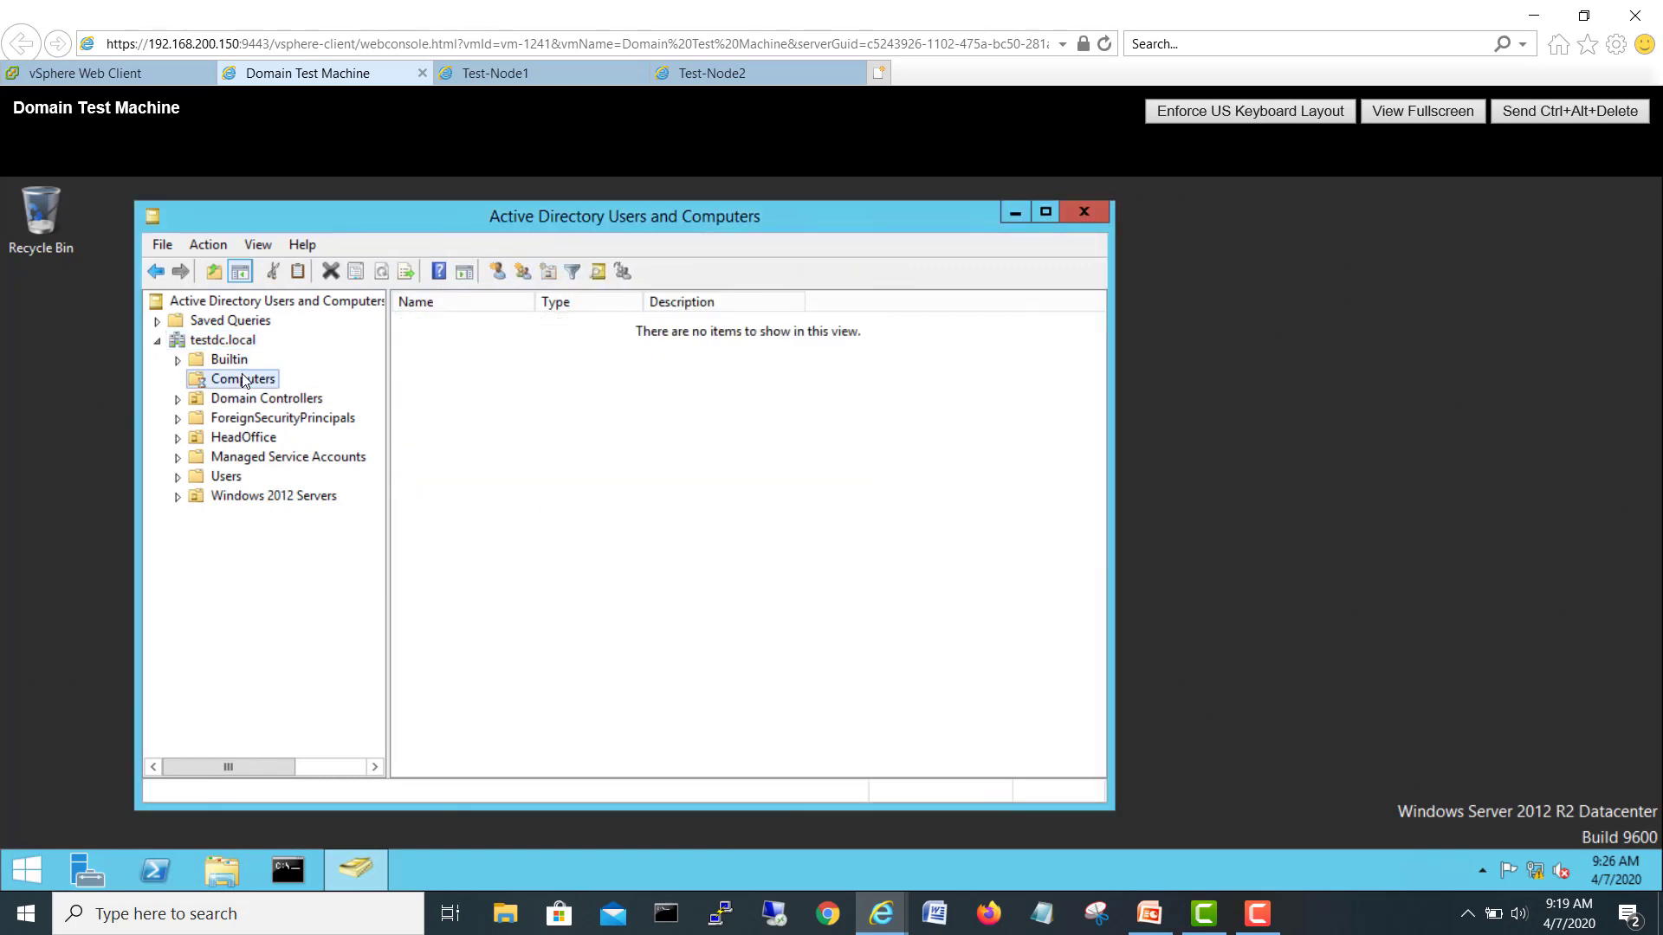
right_click(243, 375)
click(275, 550)
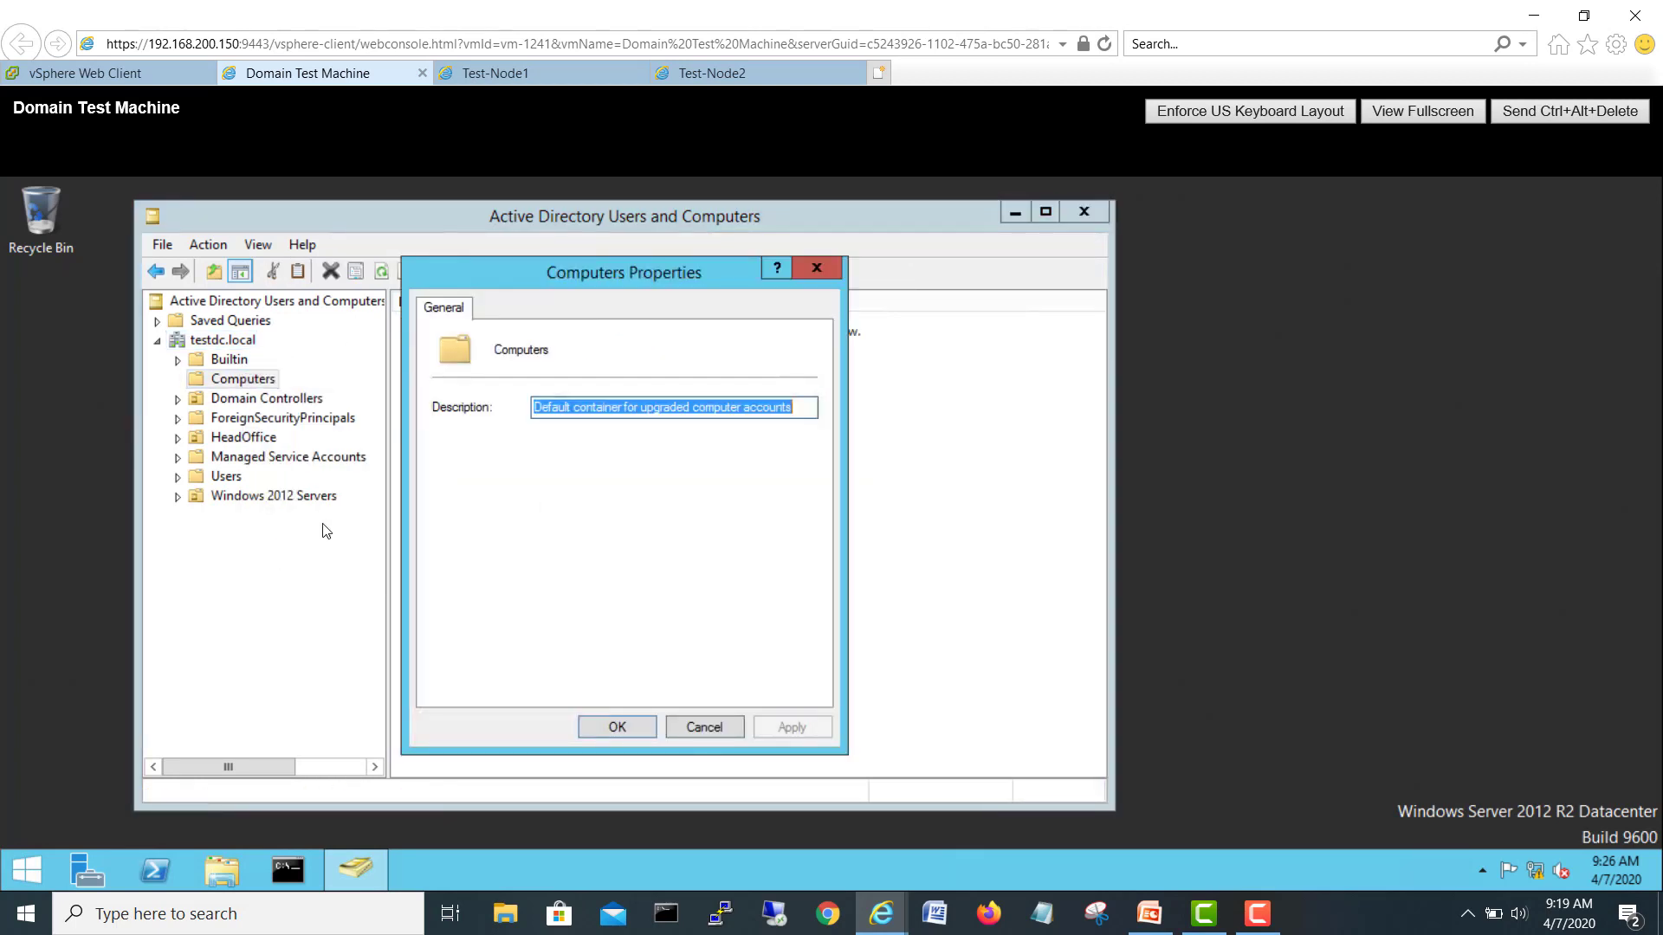
drag(644, 252, 694, 227)
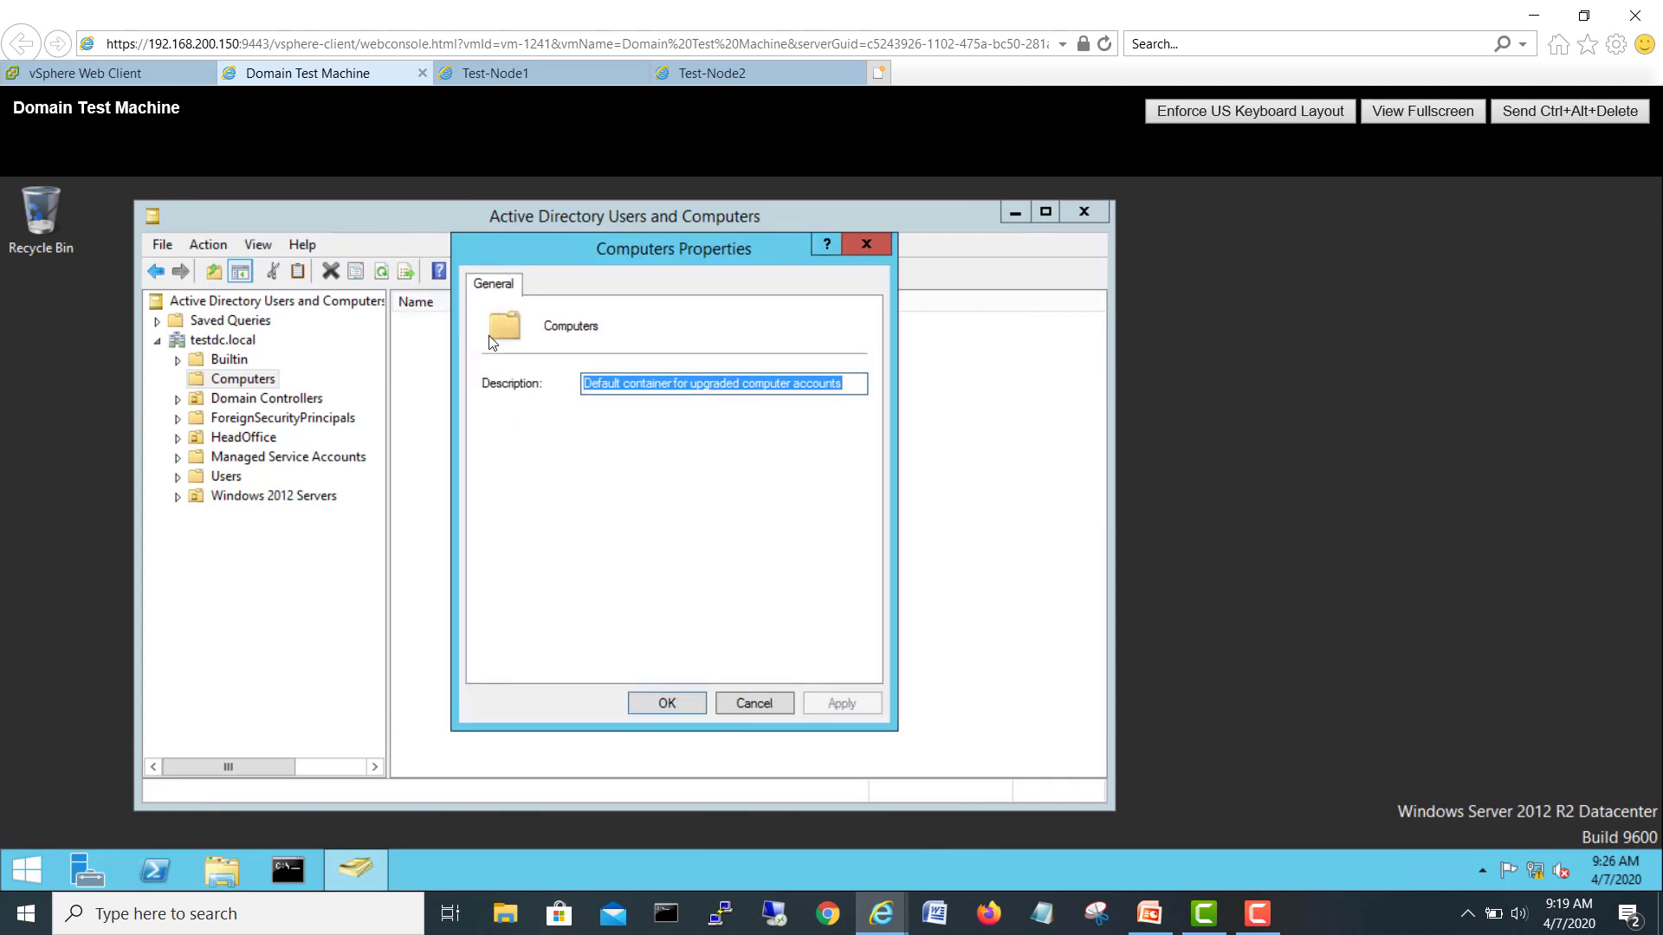
click(766, 702)
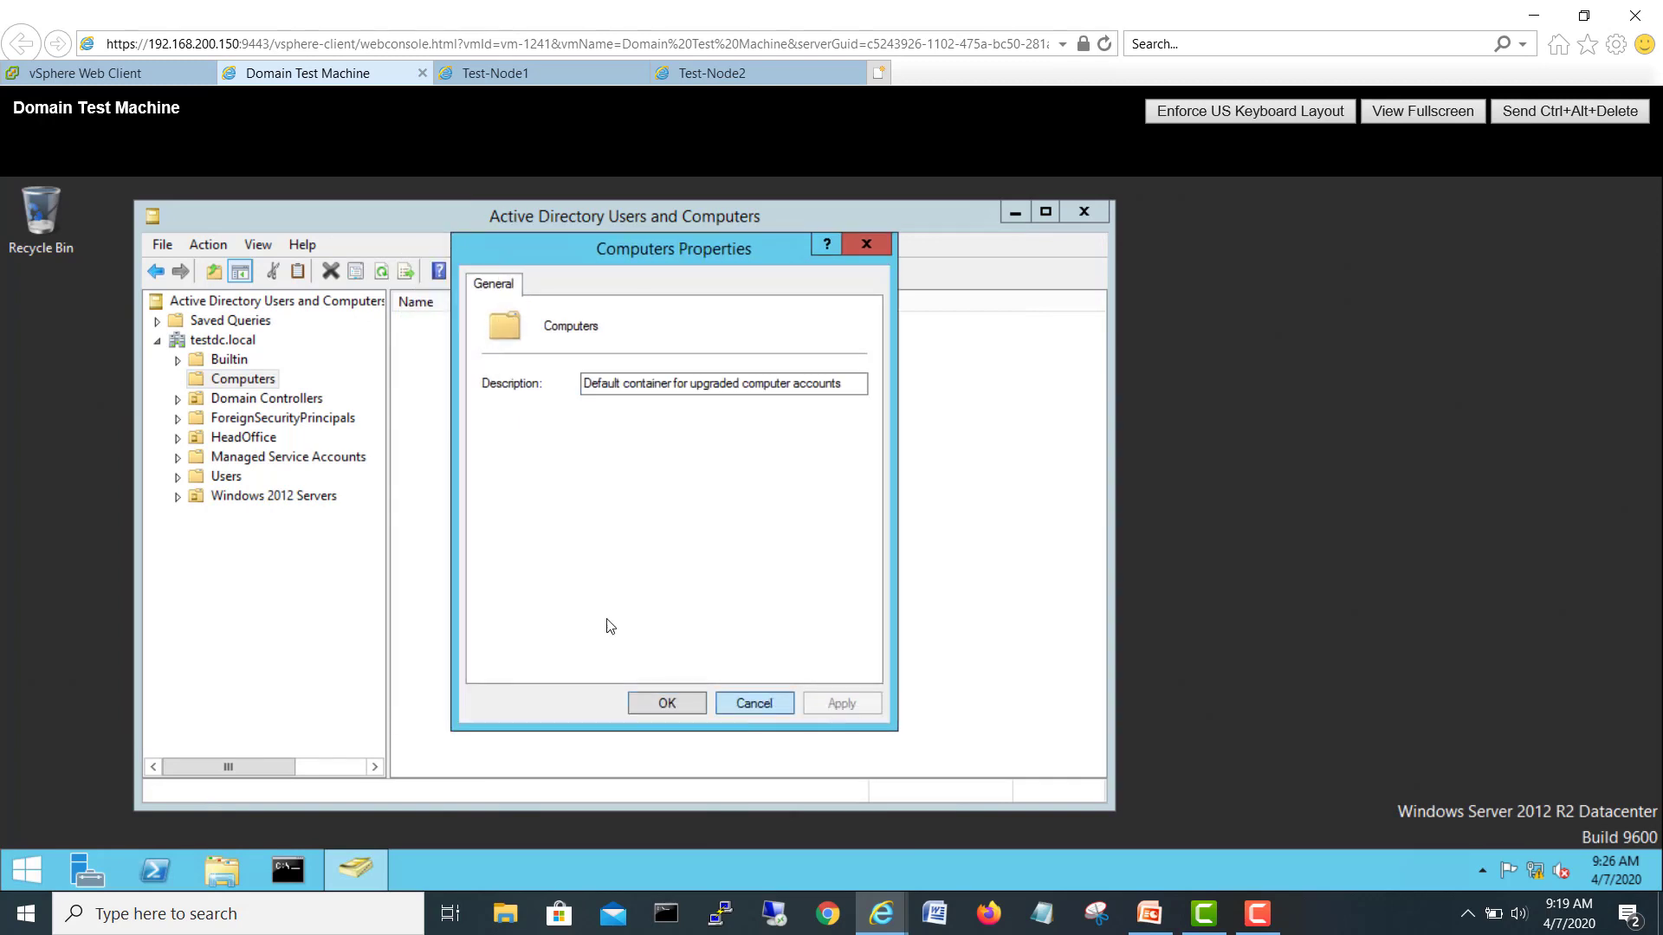
click(218, 339)
right_click(218, 340)
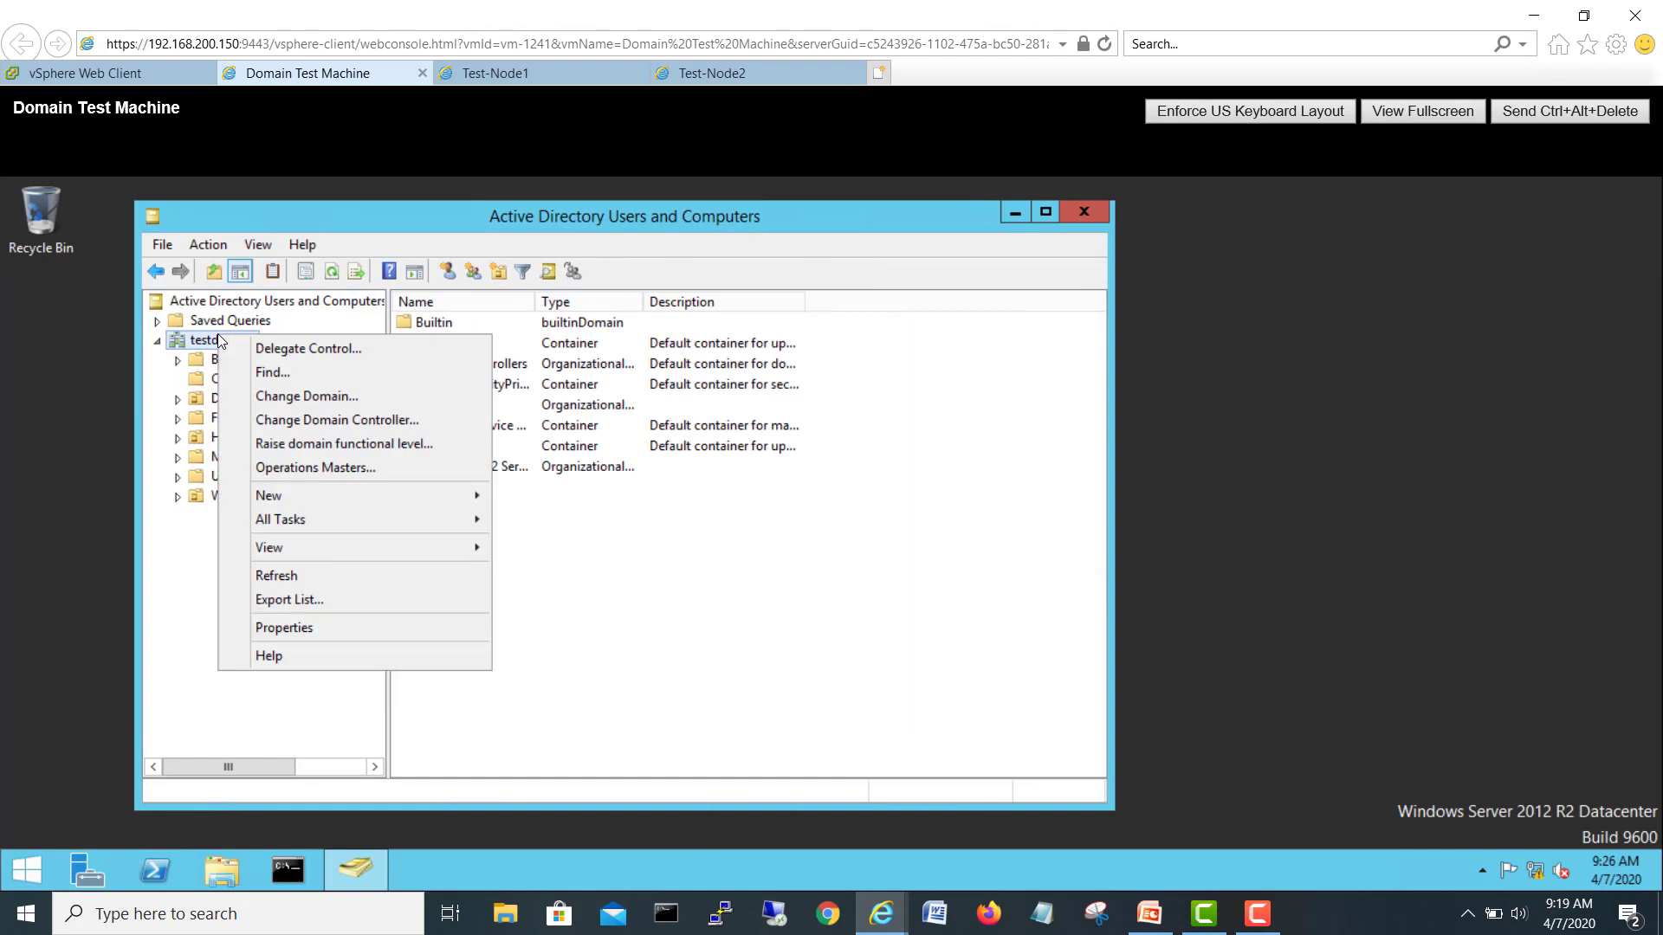
click(210, 384)
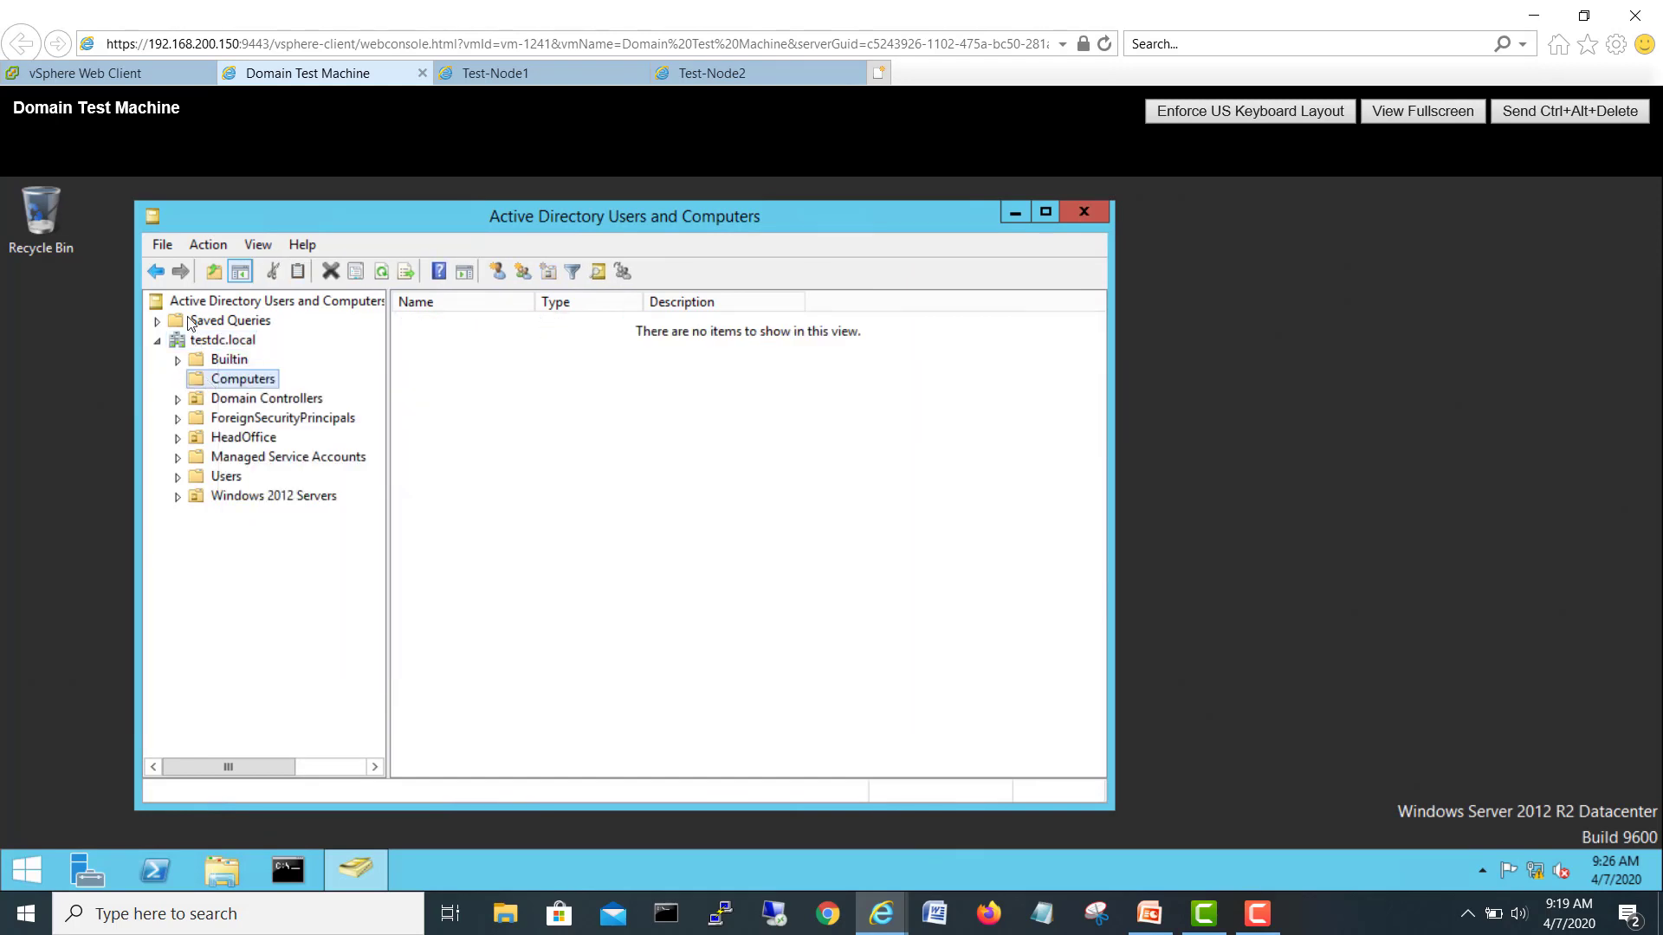
click(159, 323)
click(270, 401)
Step: Enable Advanced Features in the Active Directory Users and Computers view, and check that the option is active
click(207, 246)
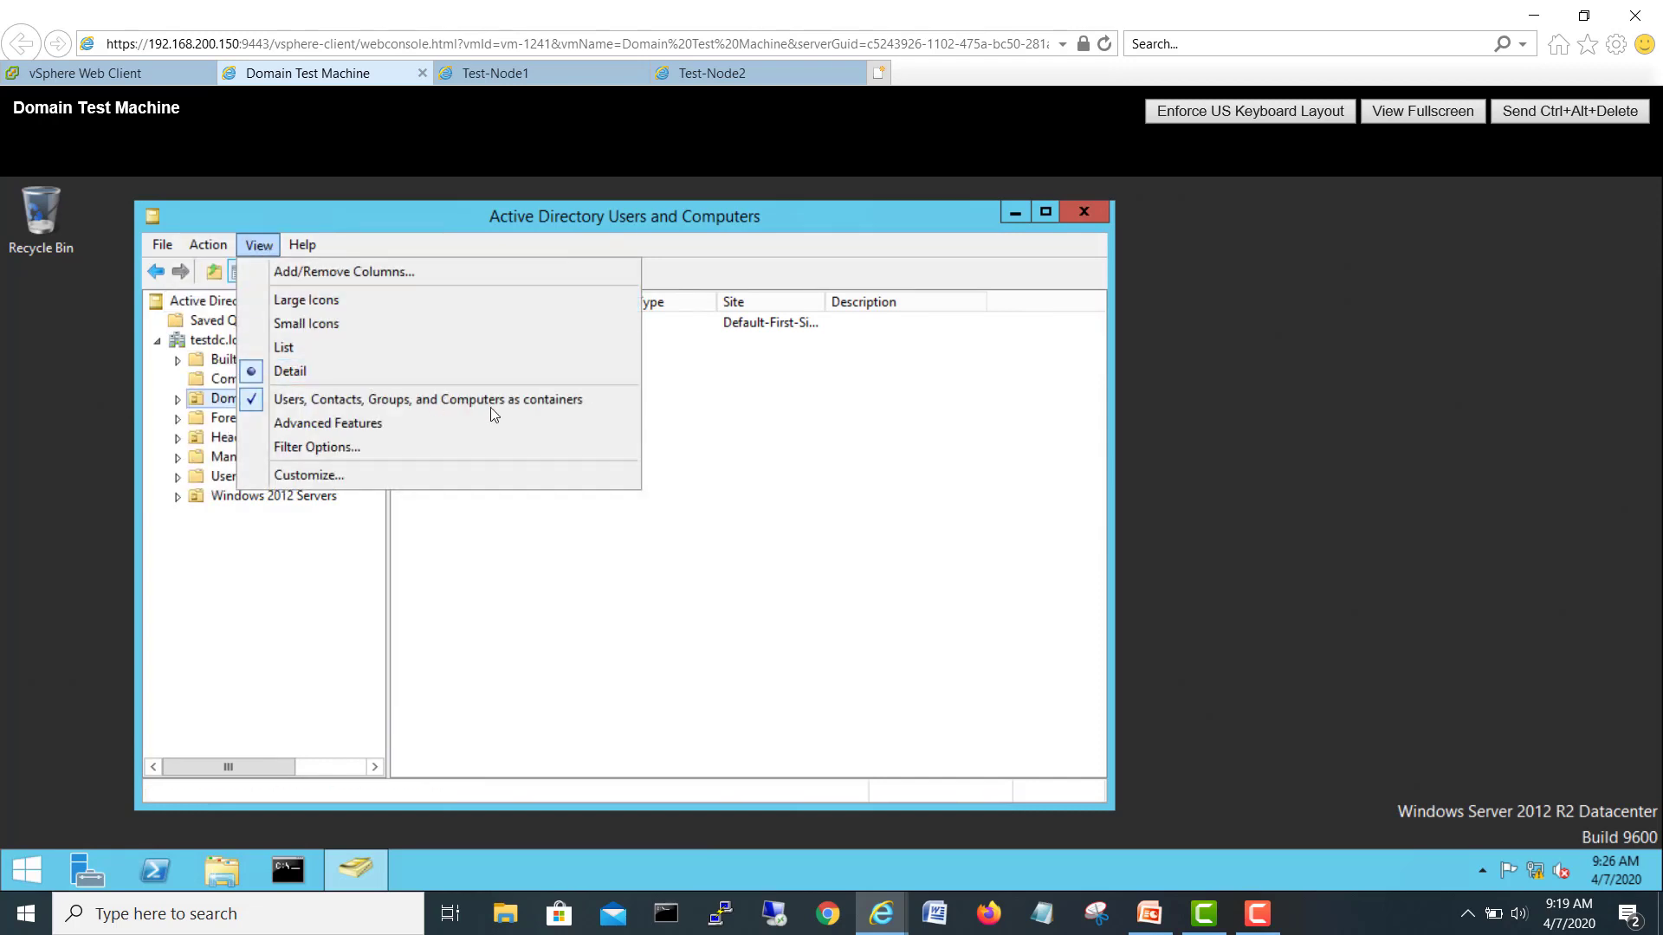
click(386, 424)
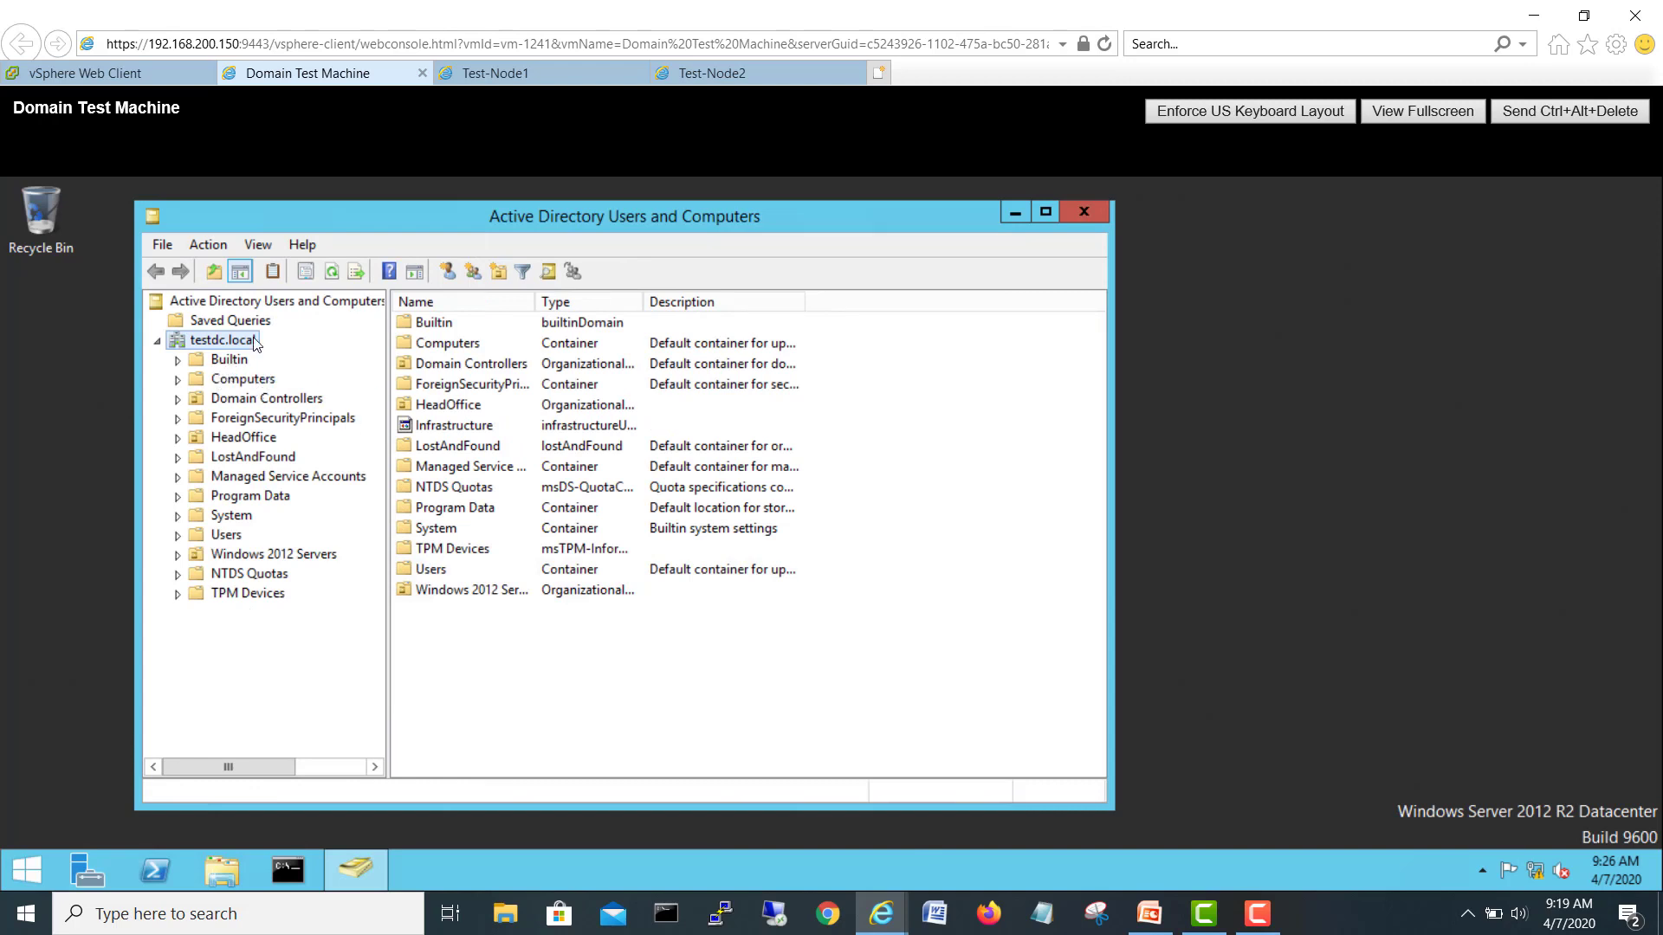
click(258, 245)
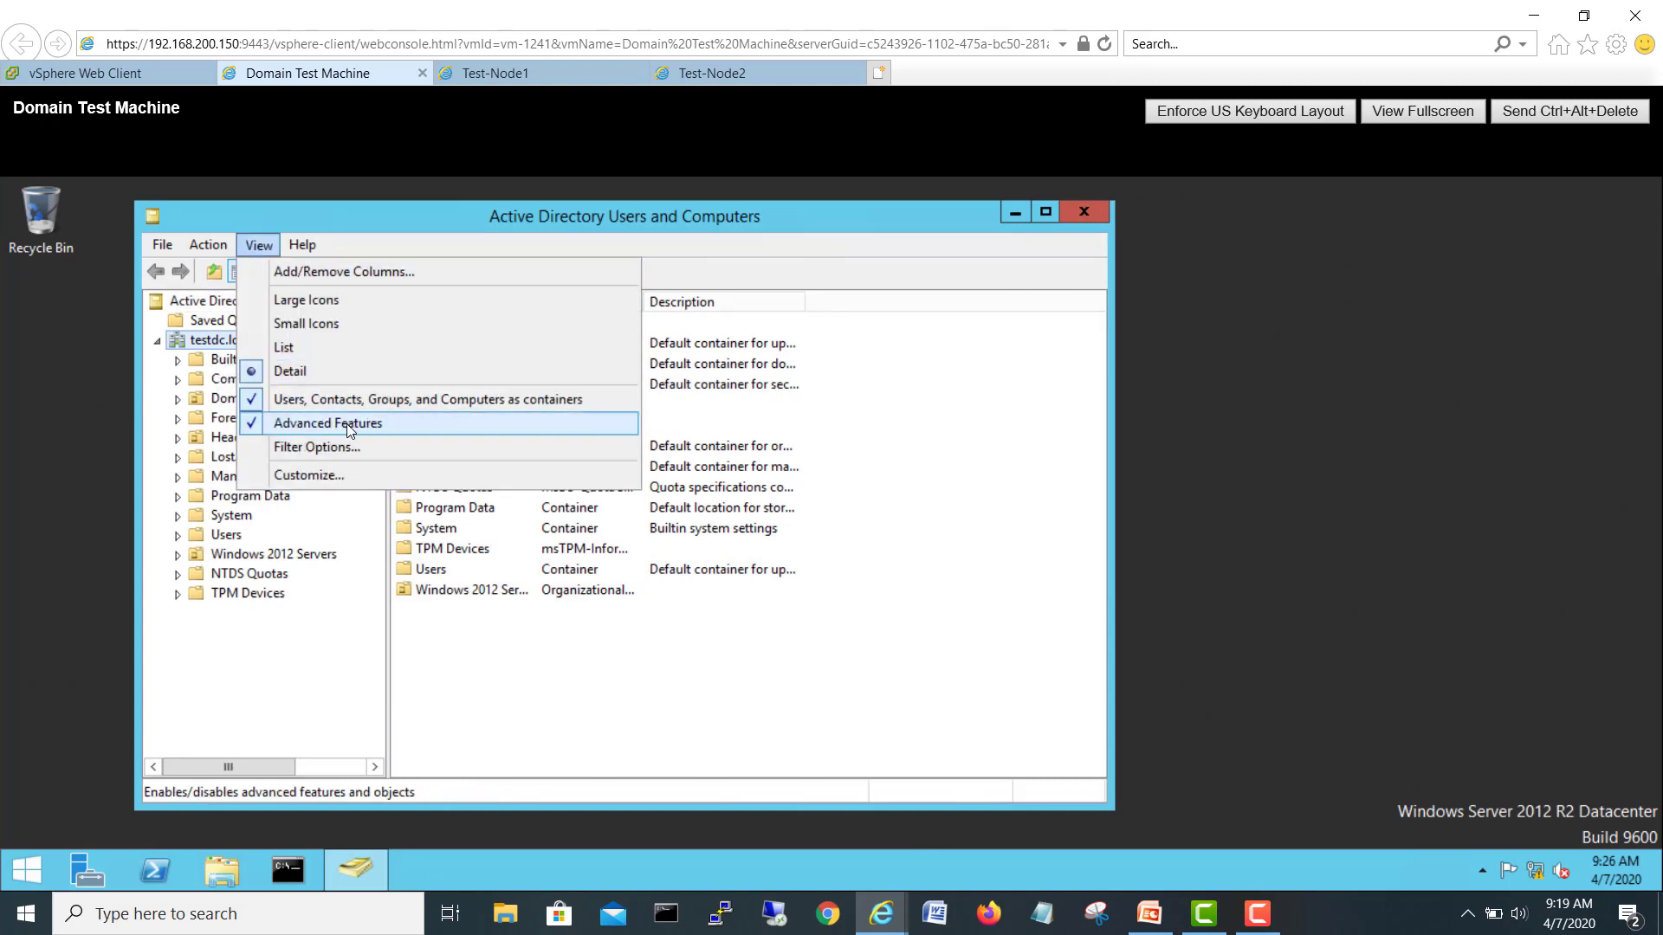
Step: Open the security permissions in the properties of the Computers container under testdc.local
click(218, 381)
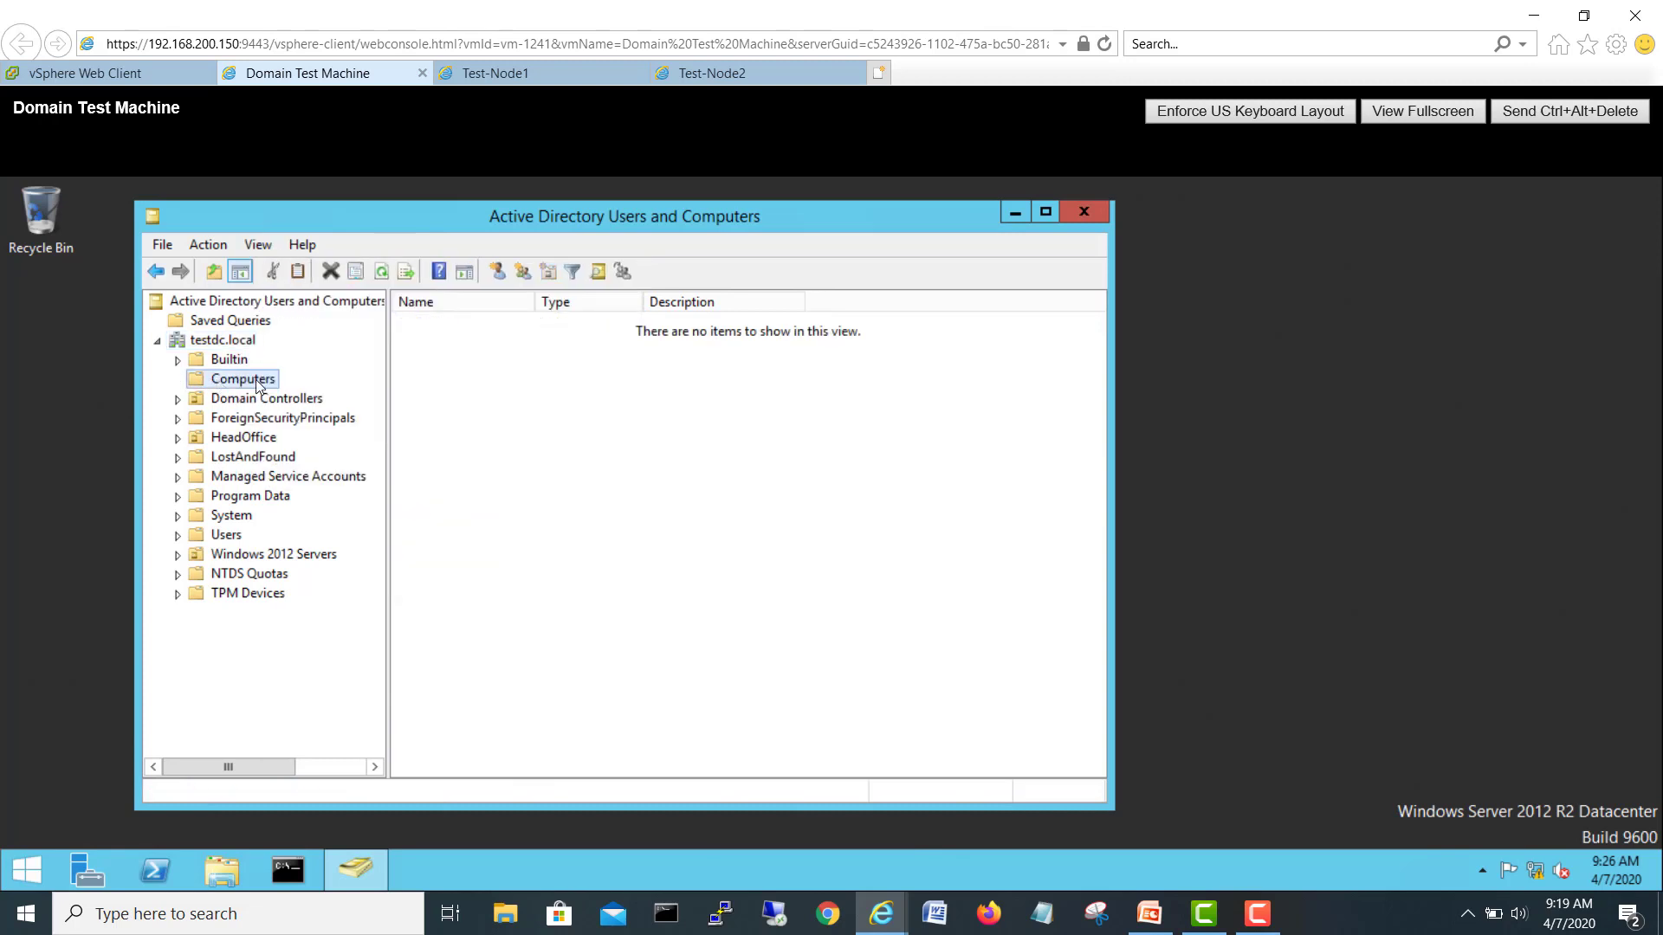
right_click(258, 387)
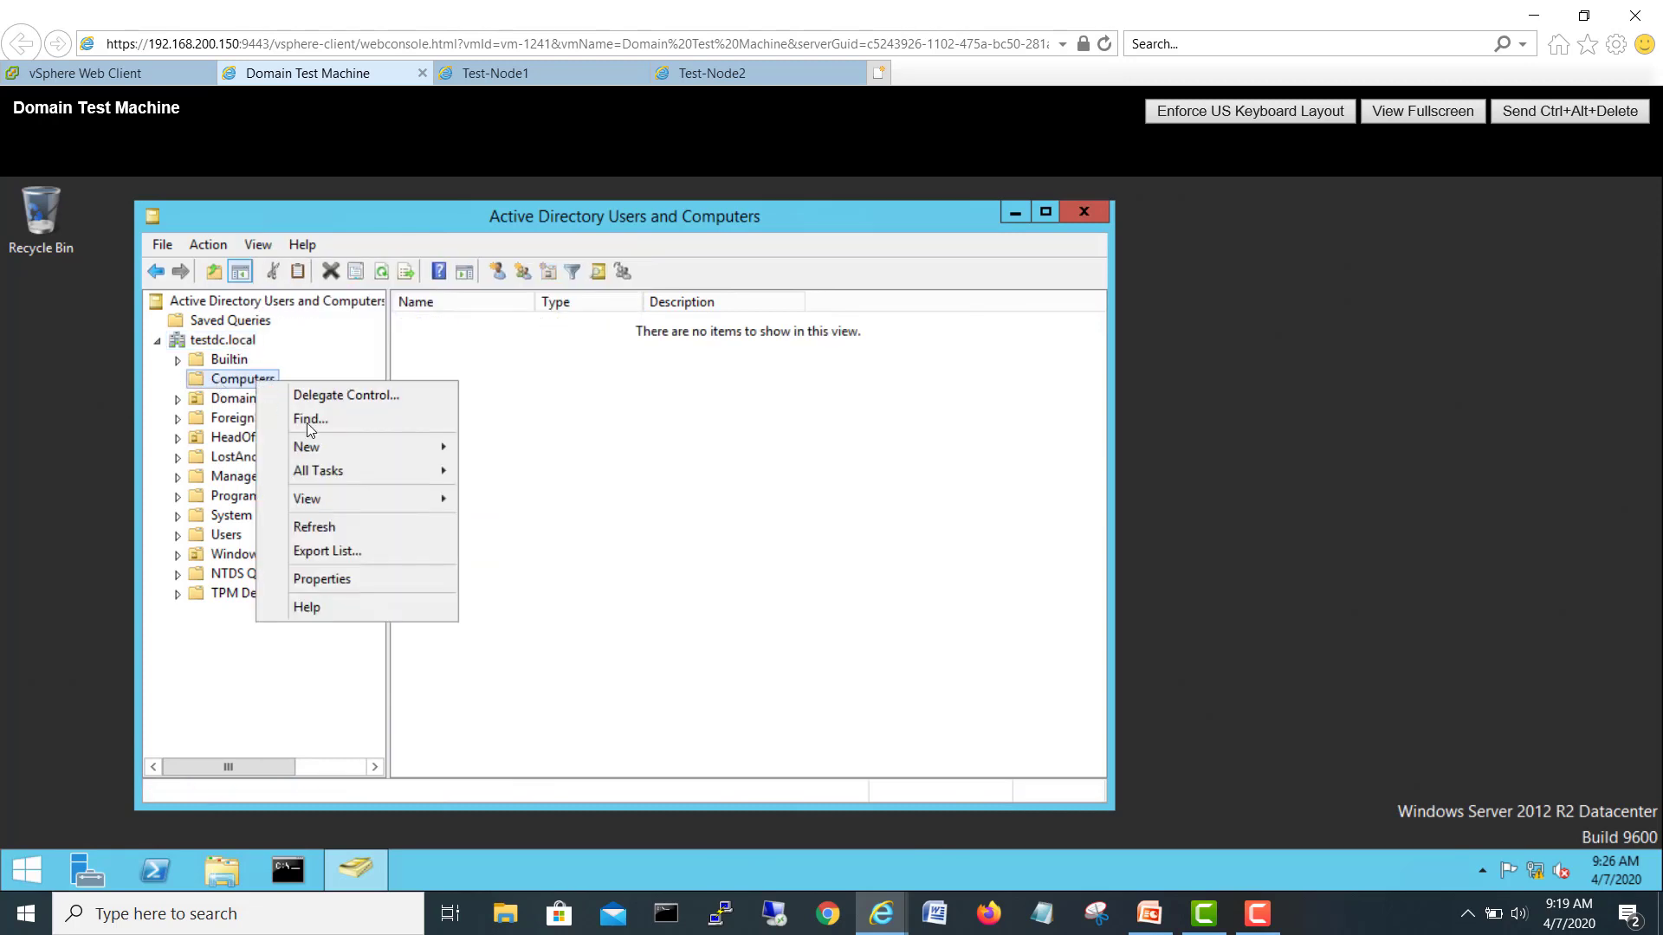
click(327, 580)
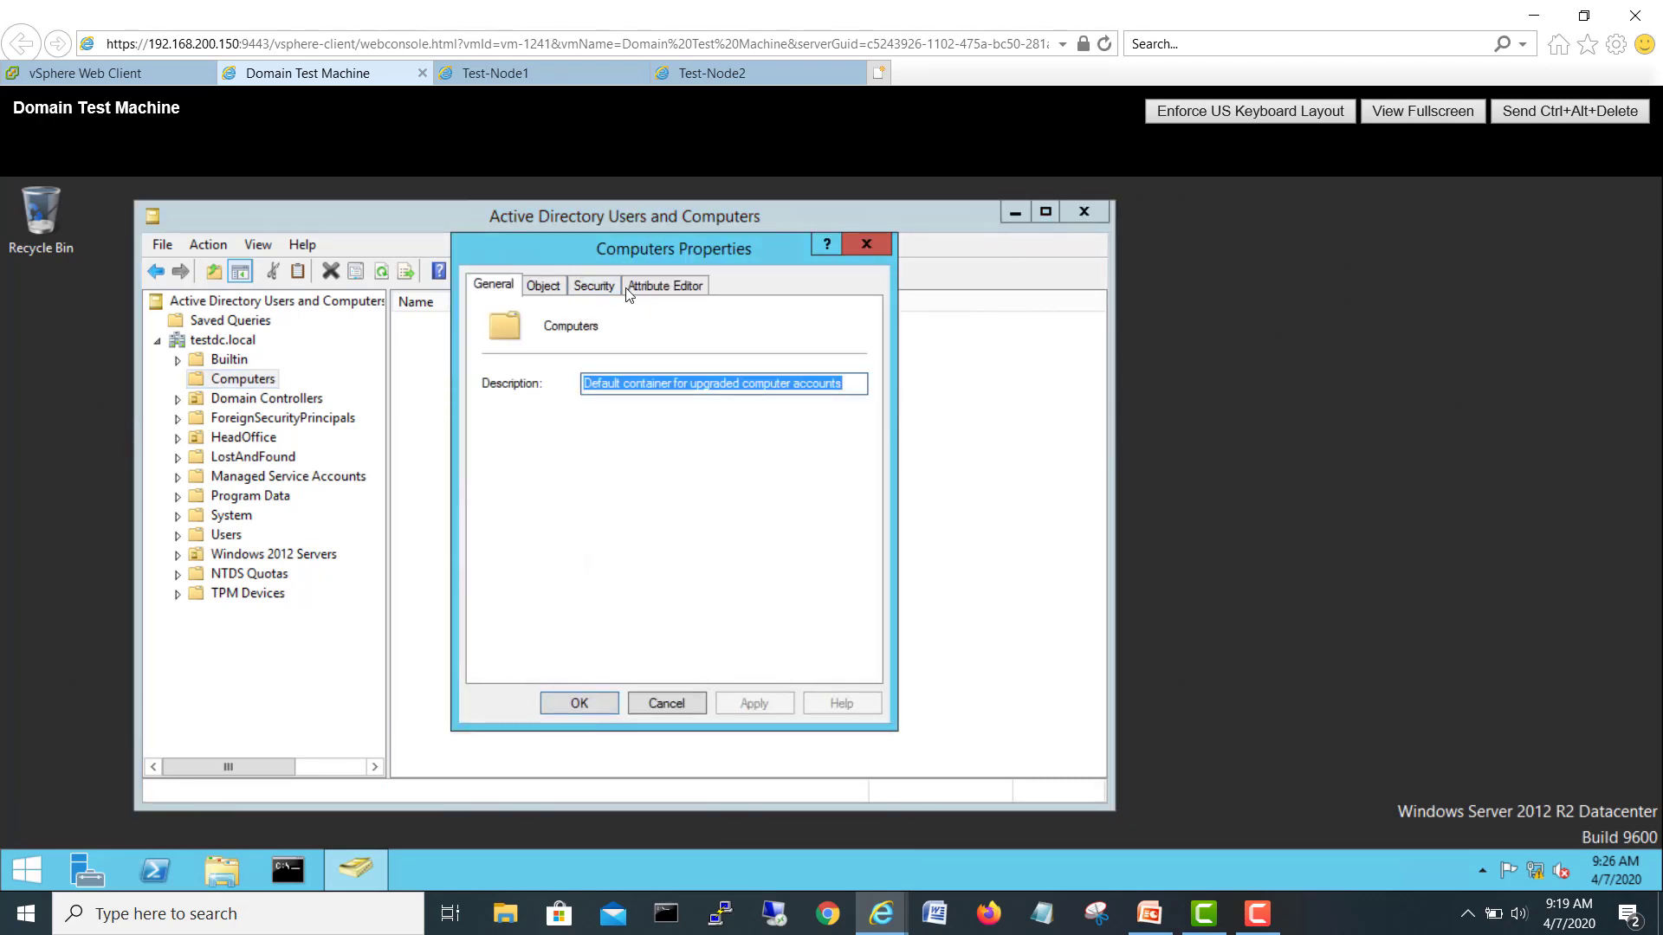
click(602, 289)
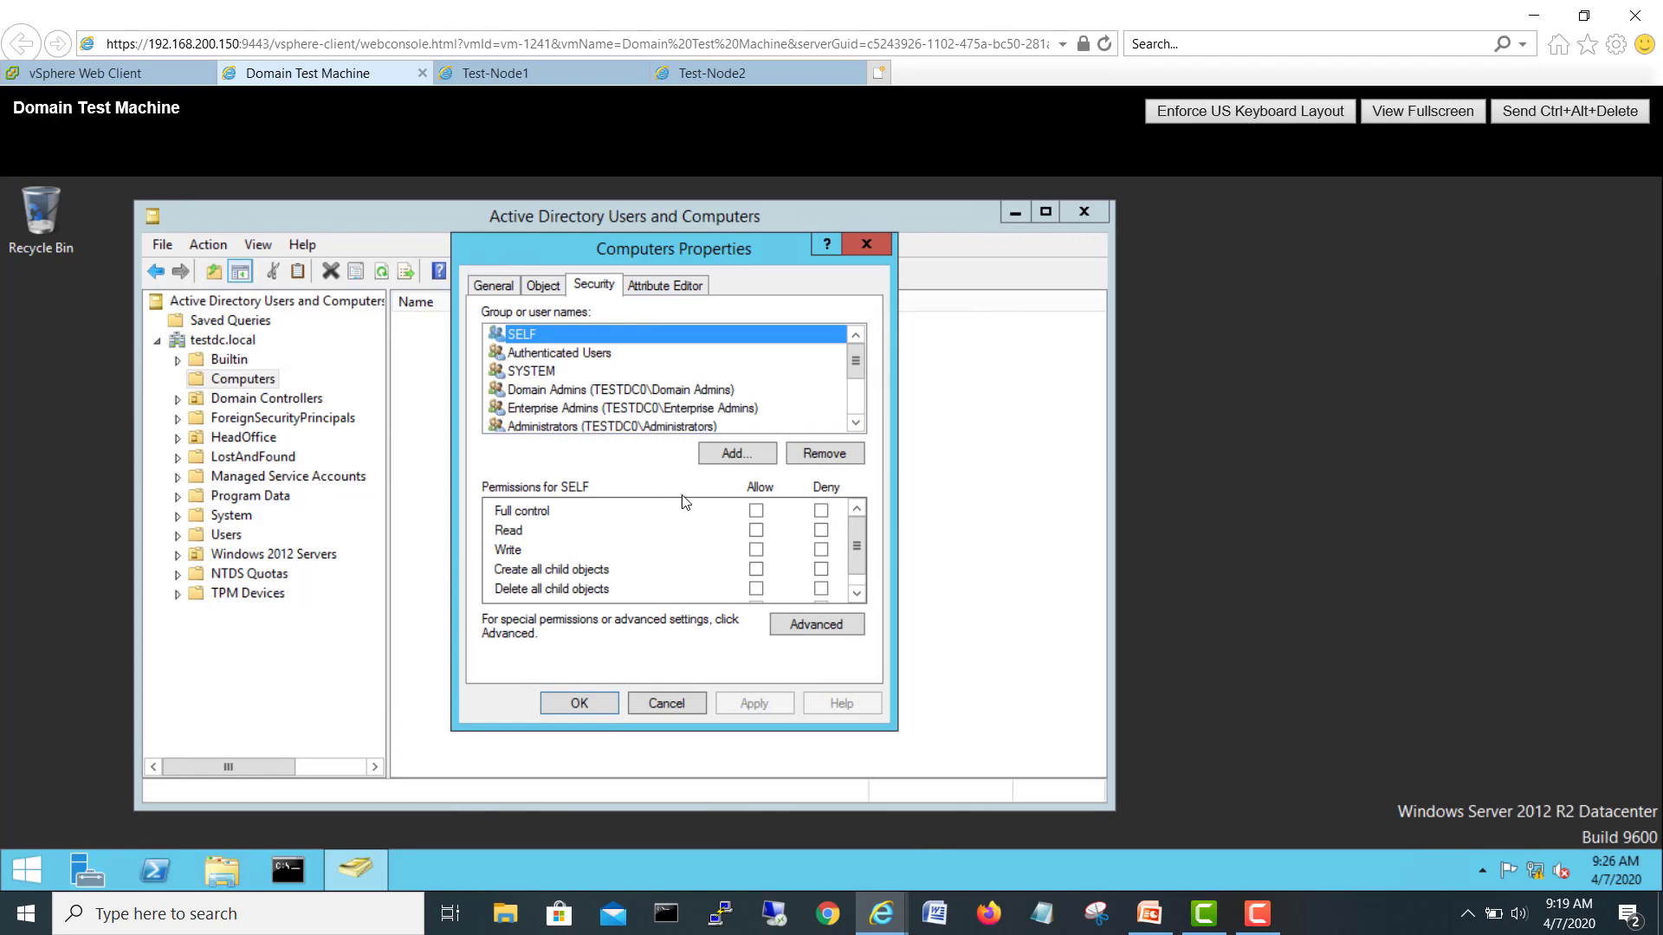
Step: Enter test-node as the principal to add to the container's permissions, and include Computers in the searched object types
click(741, 461)
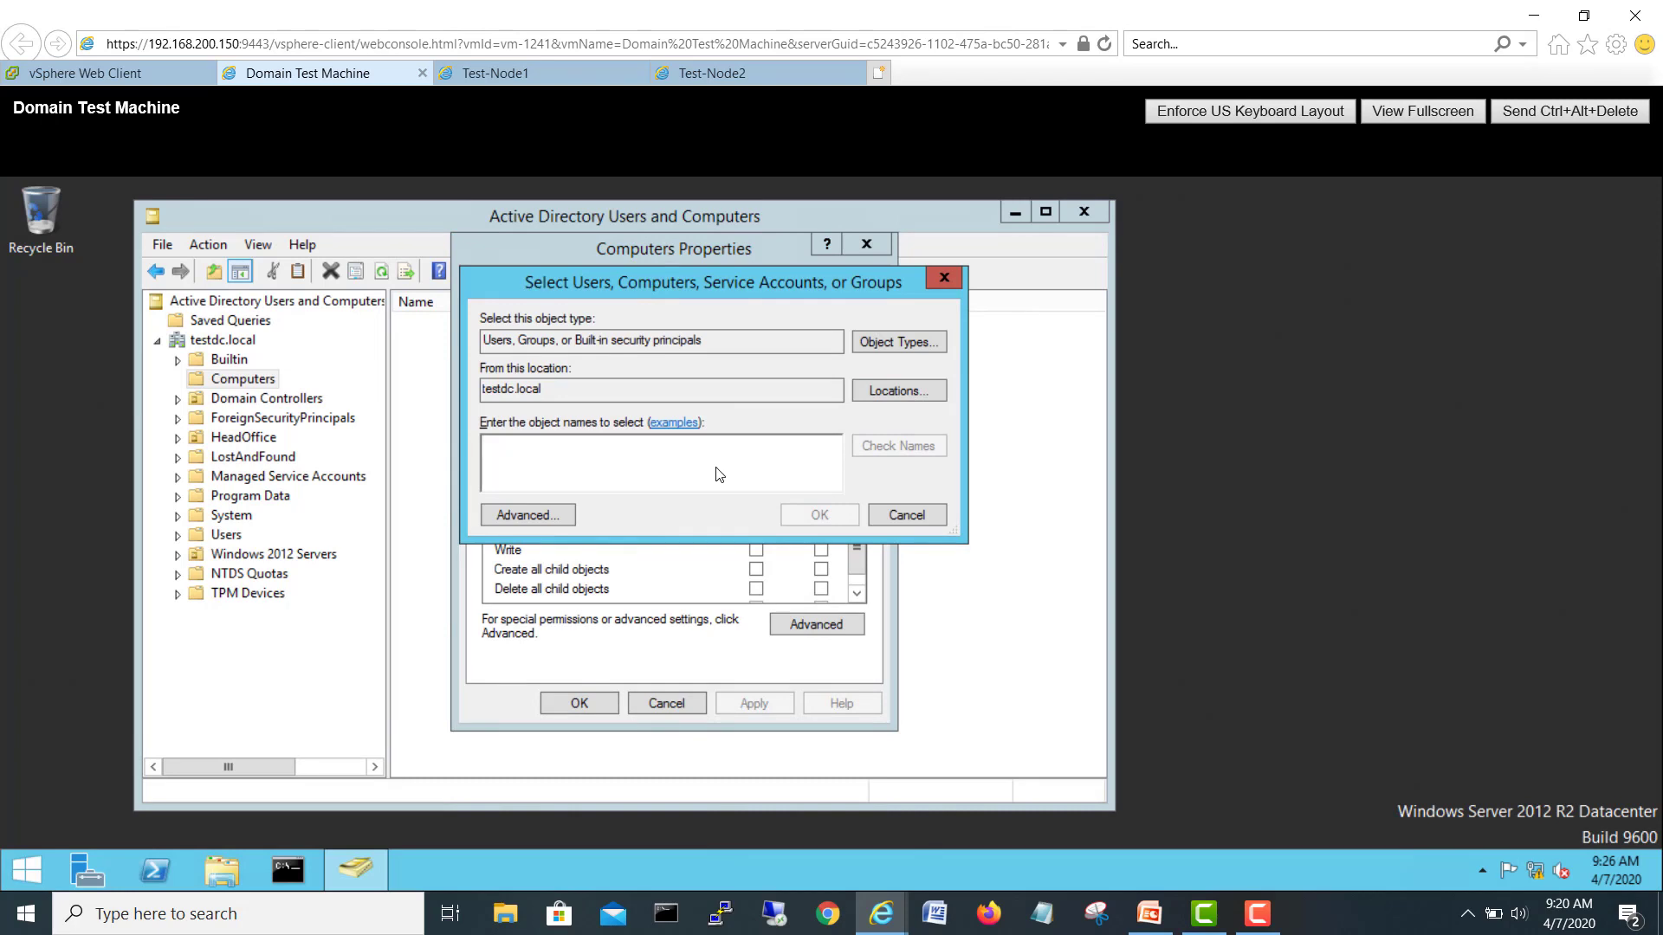
text(test-node)
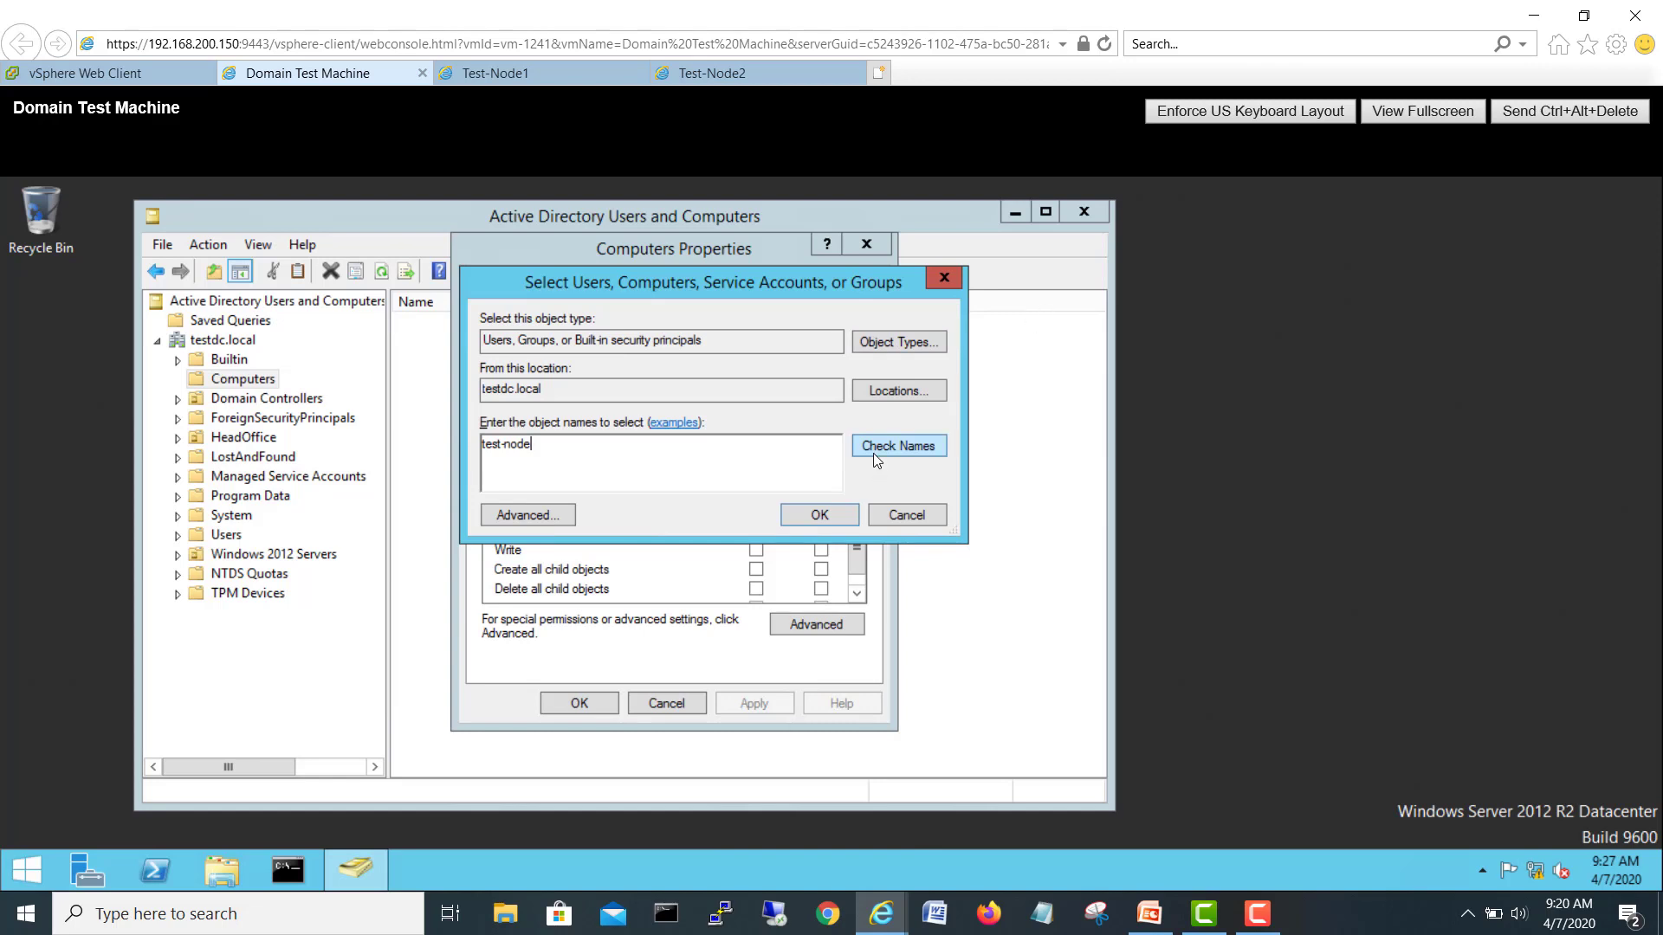
click(873, 454)
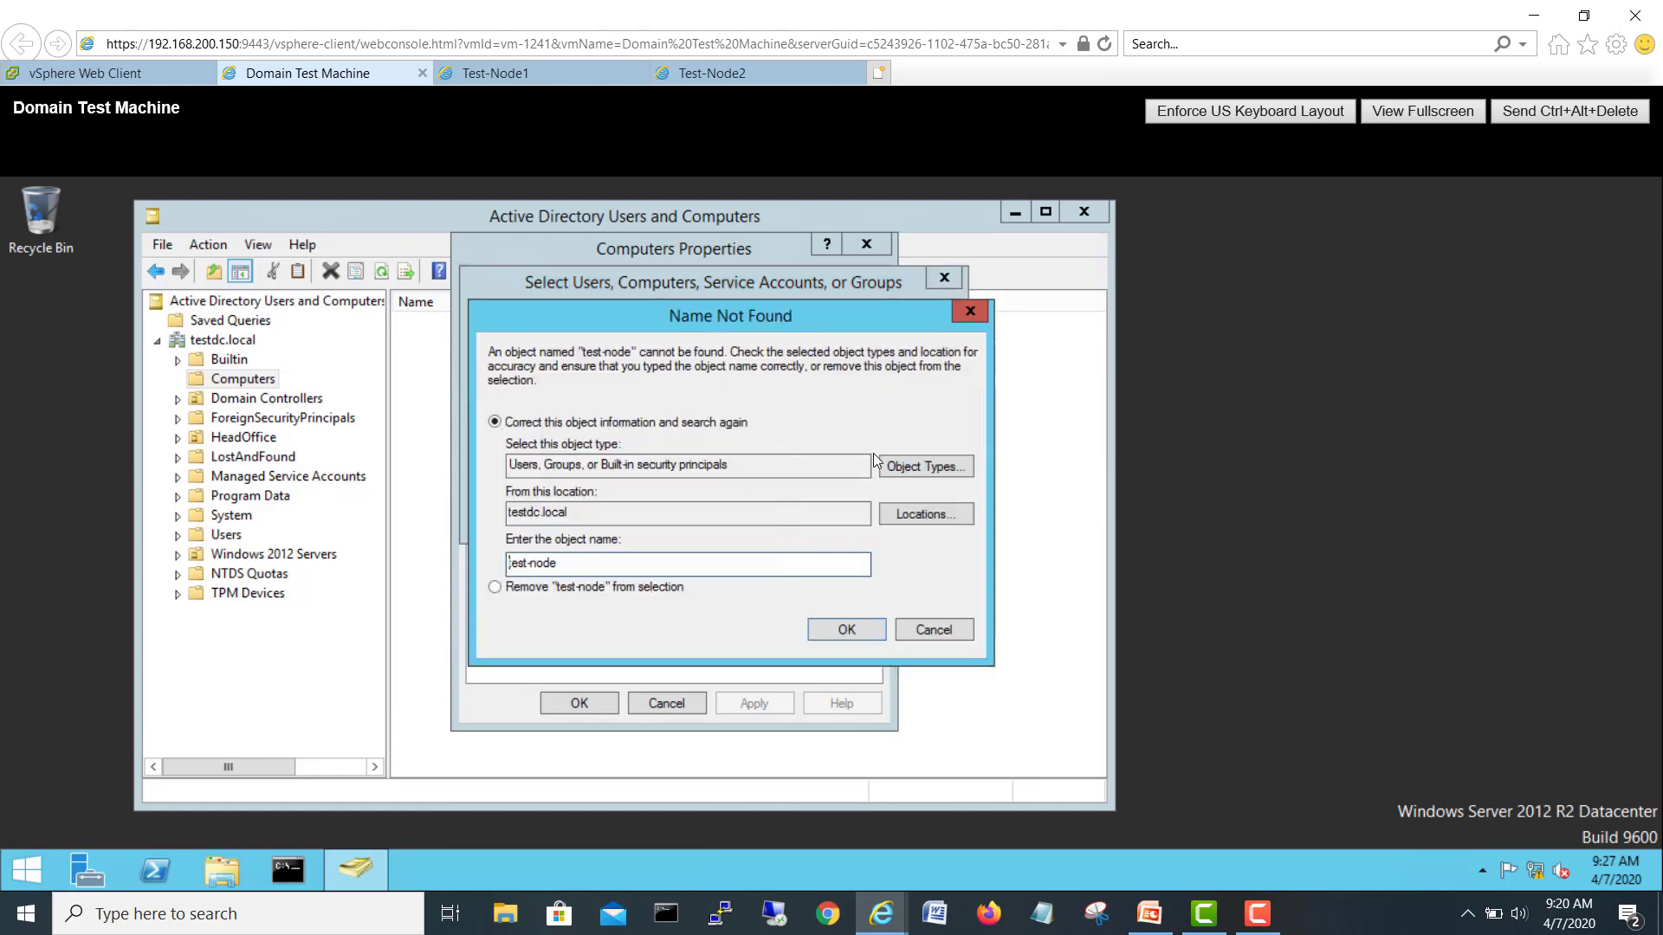
click(920, 625)
click(897, 342)
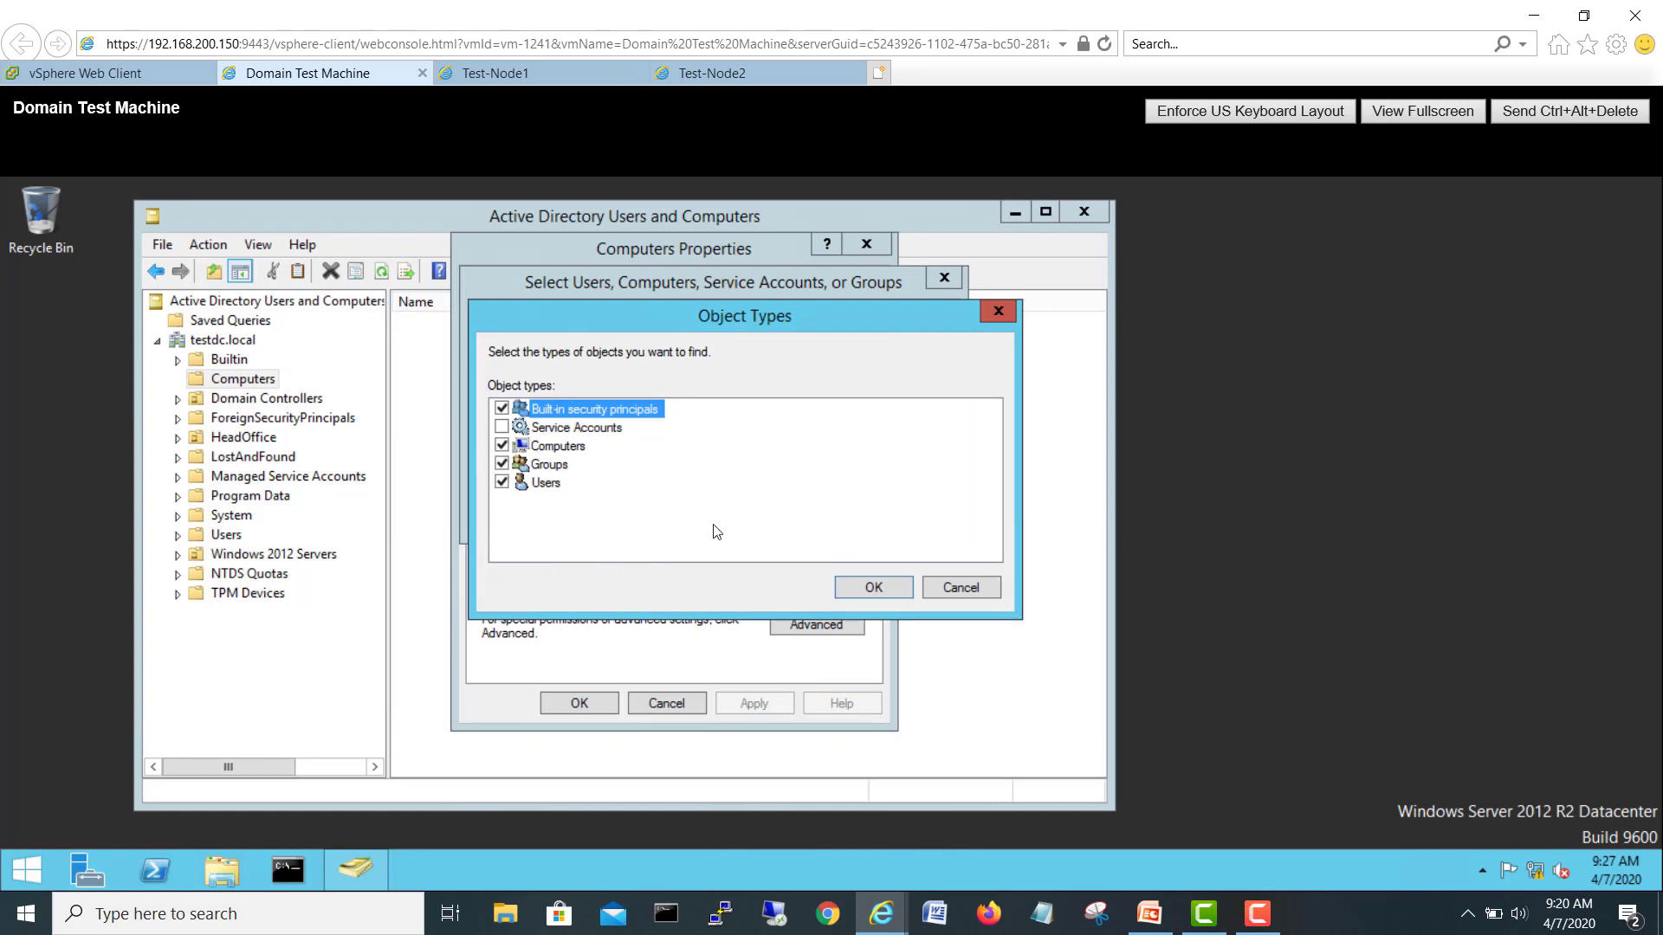
click(883, 588)
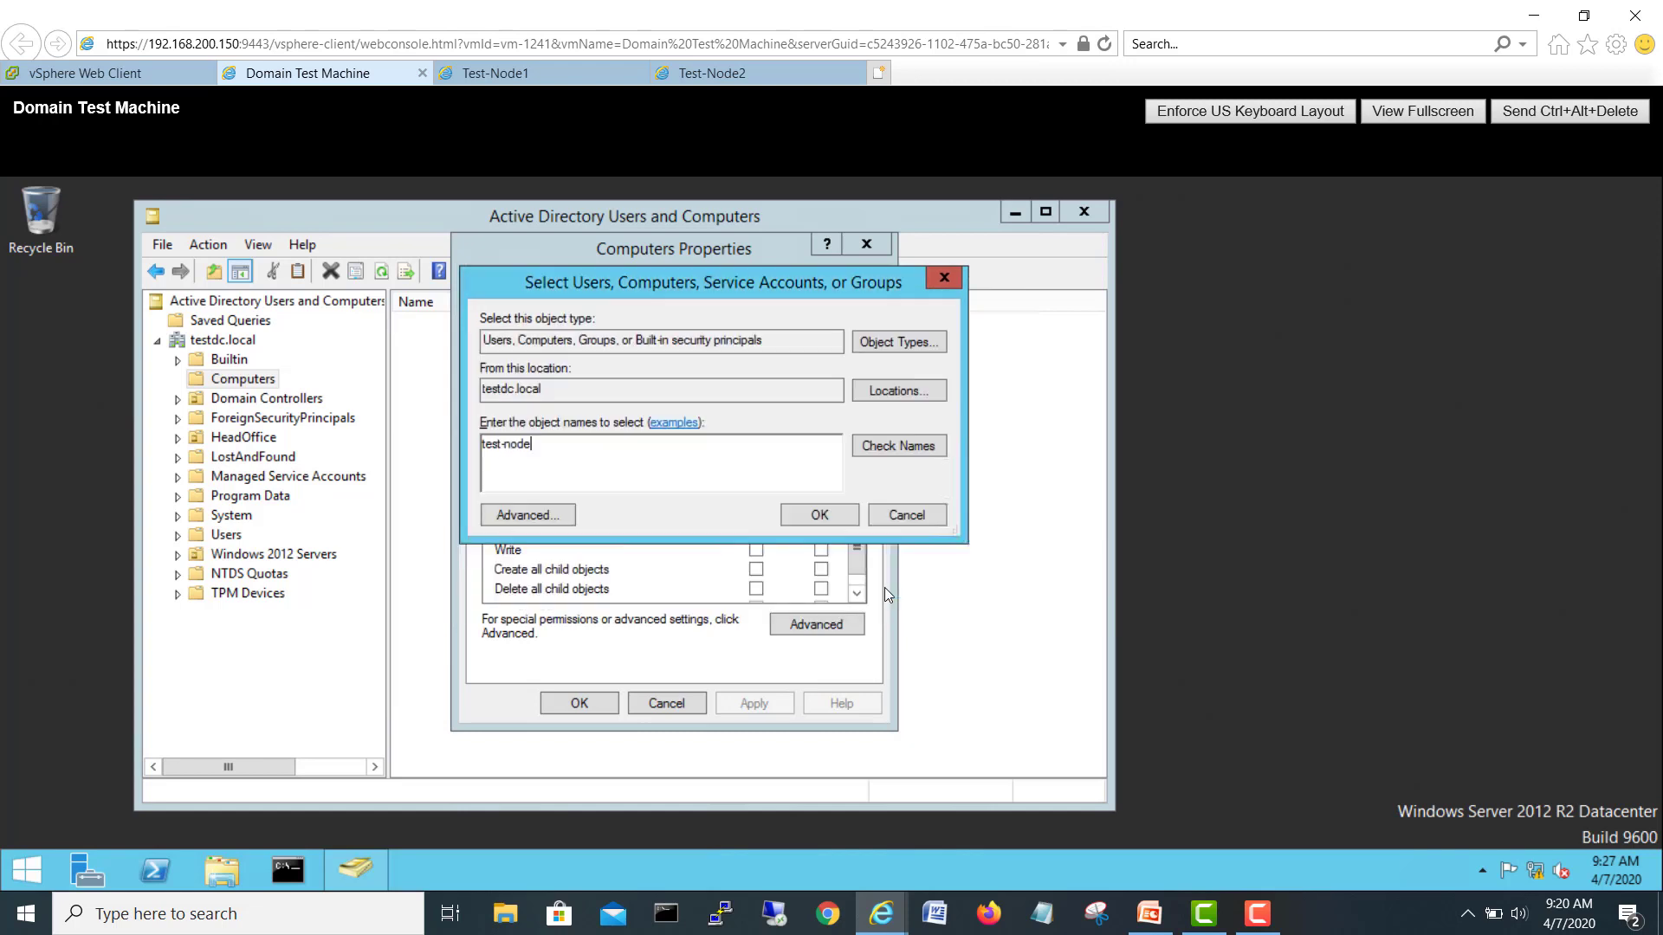
Step: Resolve test-node to both TEST-NODE1 and TEST-NODE2, and add them to the Computers container's permission list
click(908, 447)
drag(623, 501, 519, 429)
click(953, 654)
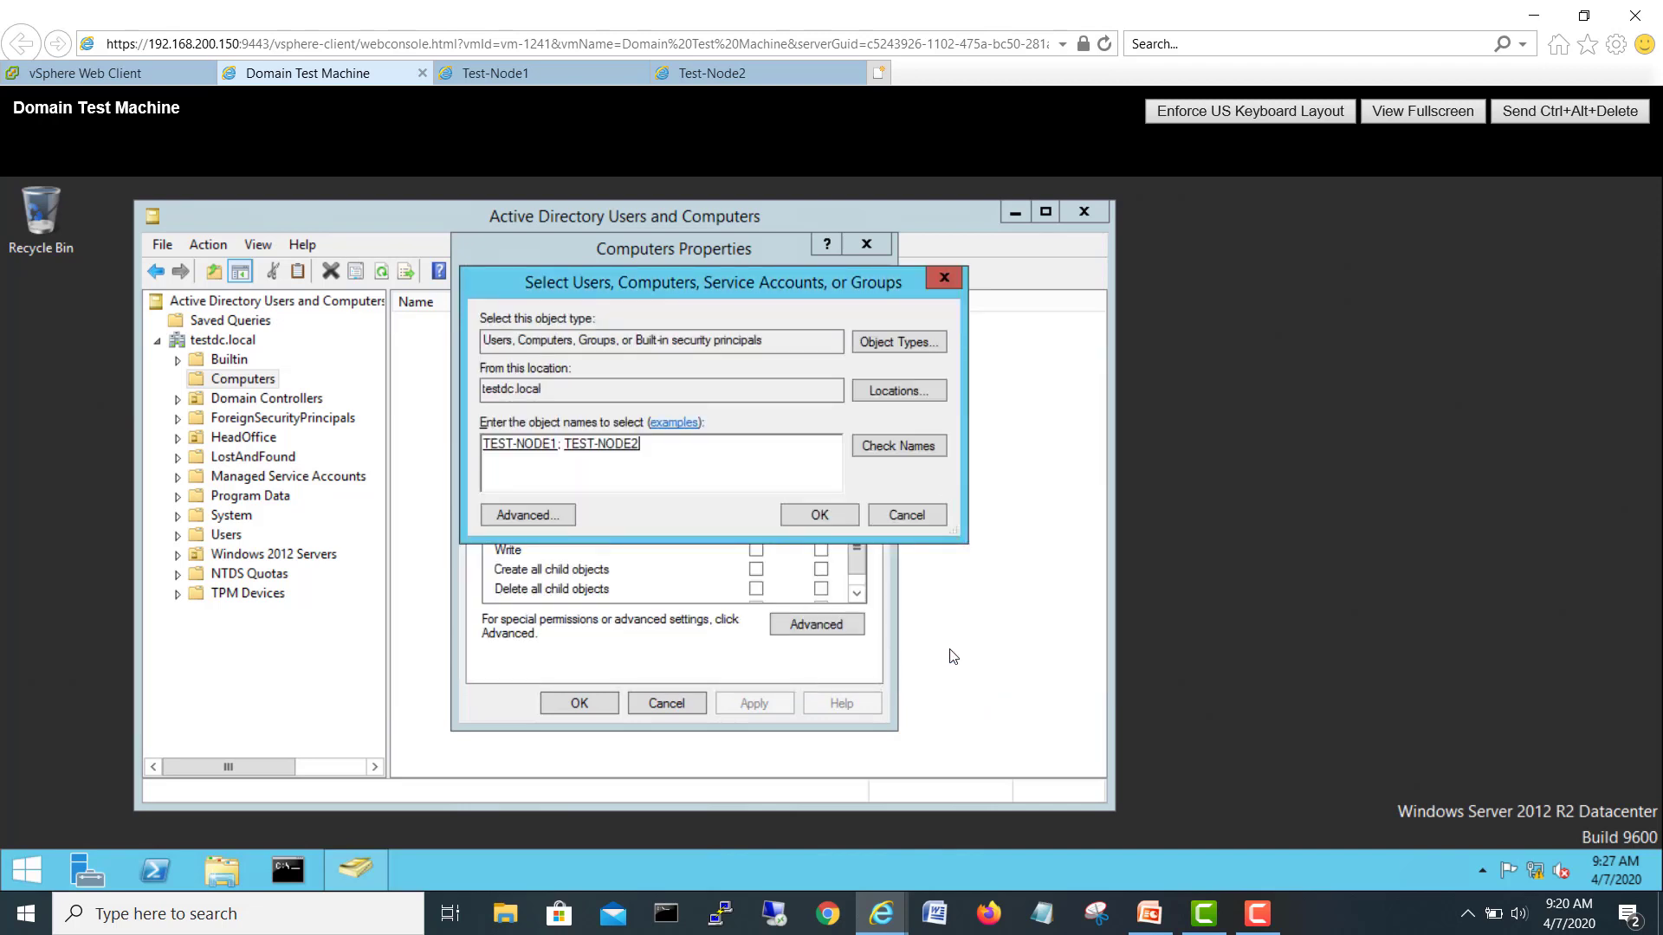
click(820, 518)
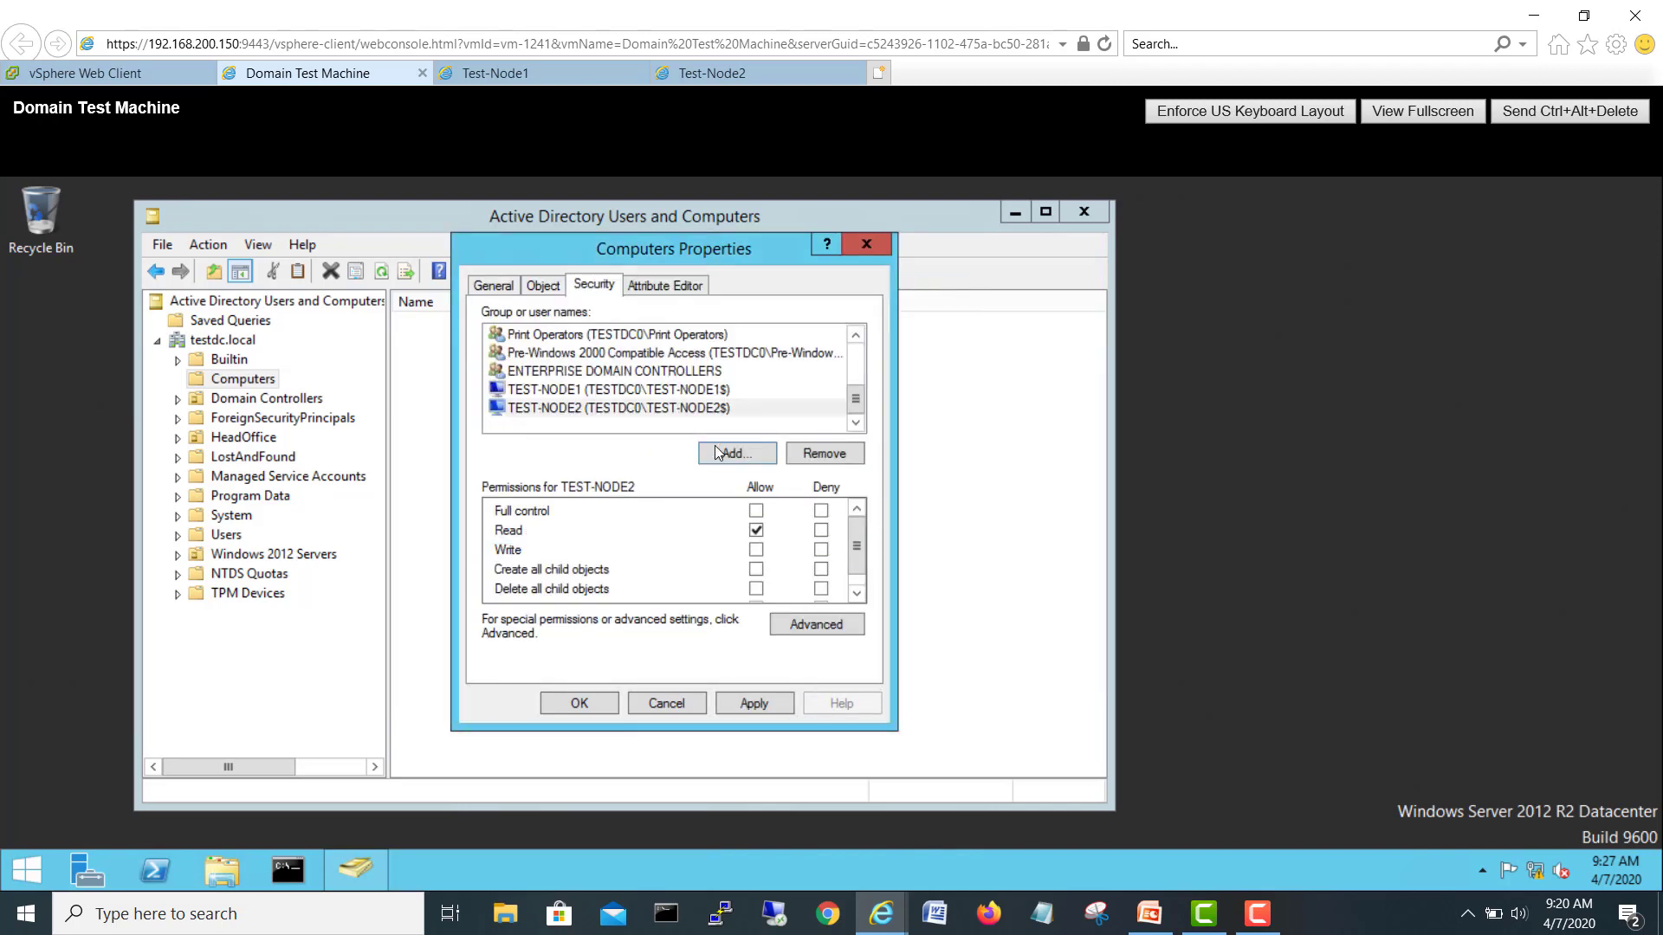
Step: Allow Full control on the Computers container for both TEST-NODE2 and TEST-NODE1, and save the container's properties
click(756, 511)
click(773, 704)
click(675, 394)
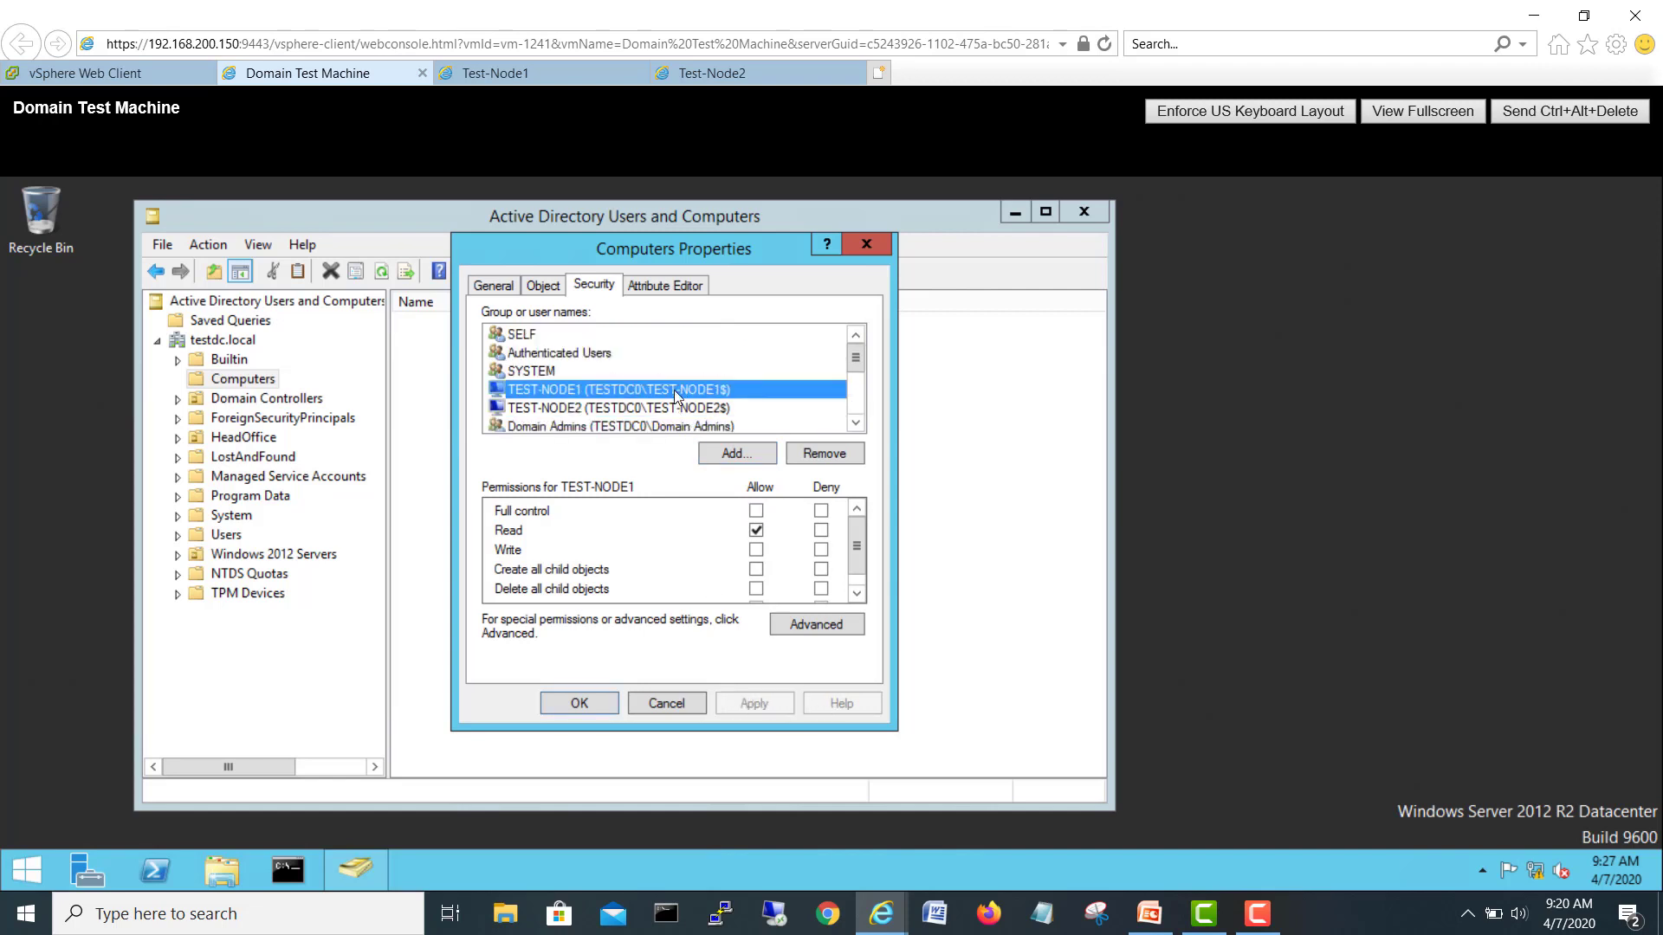
click(756, 511)
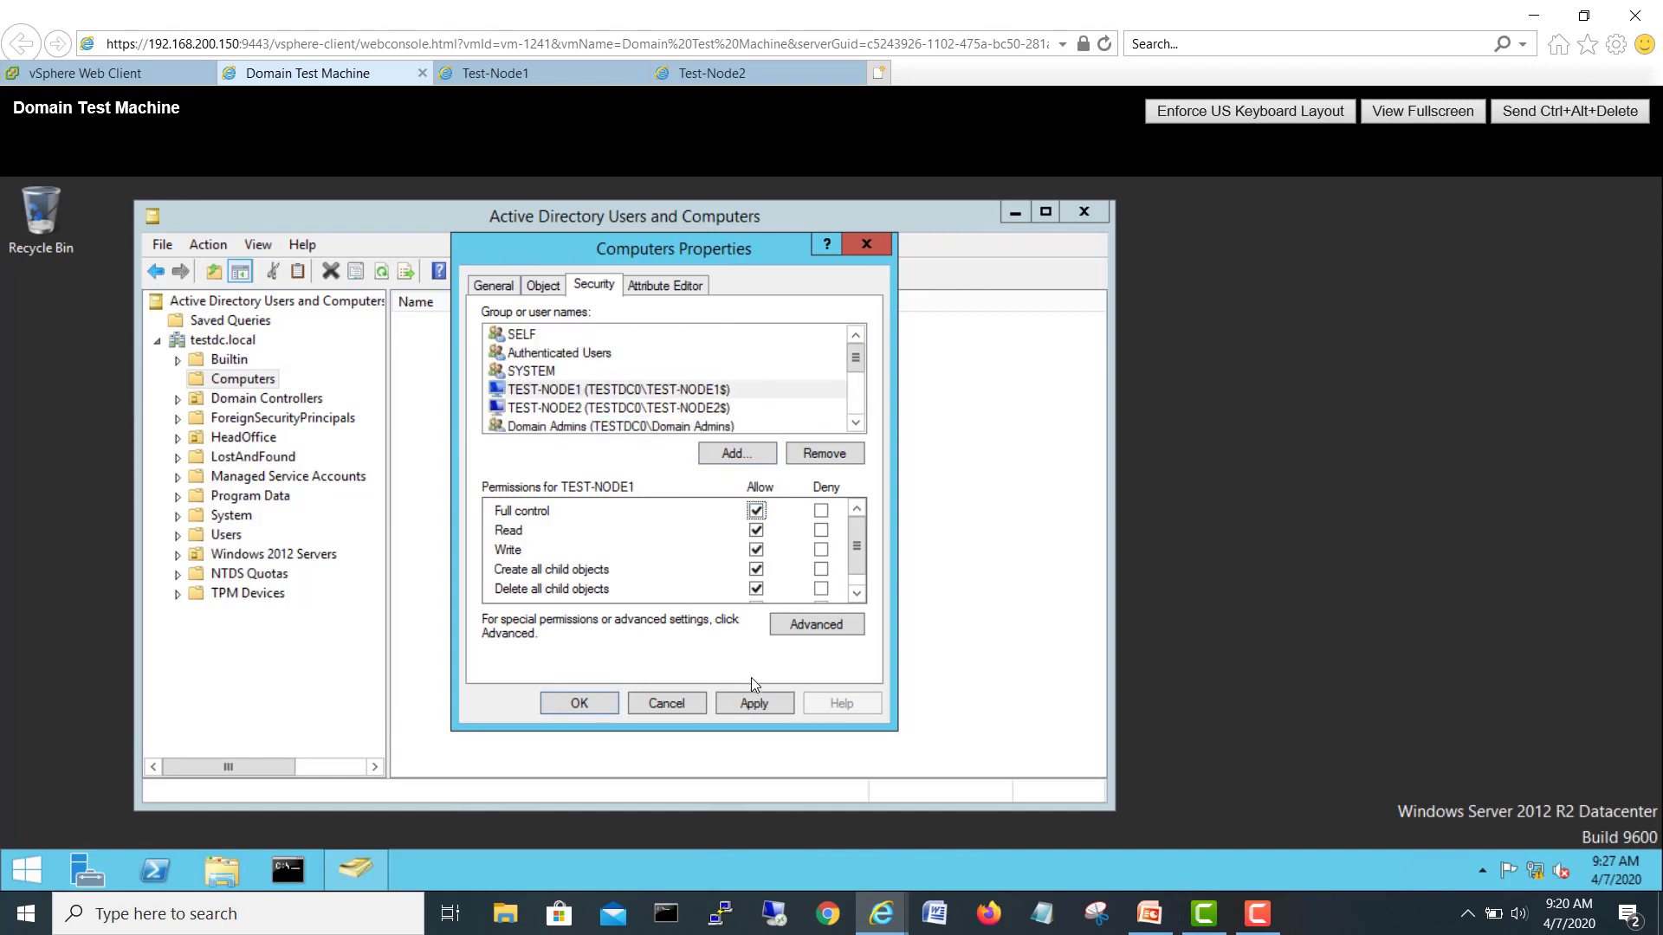
click(751, 705)
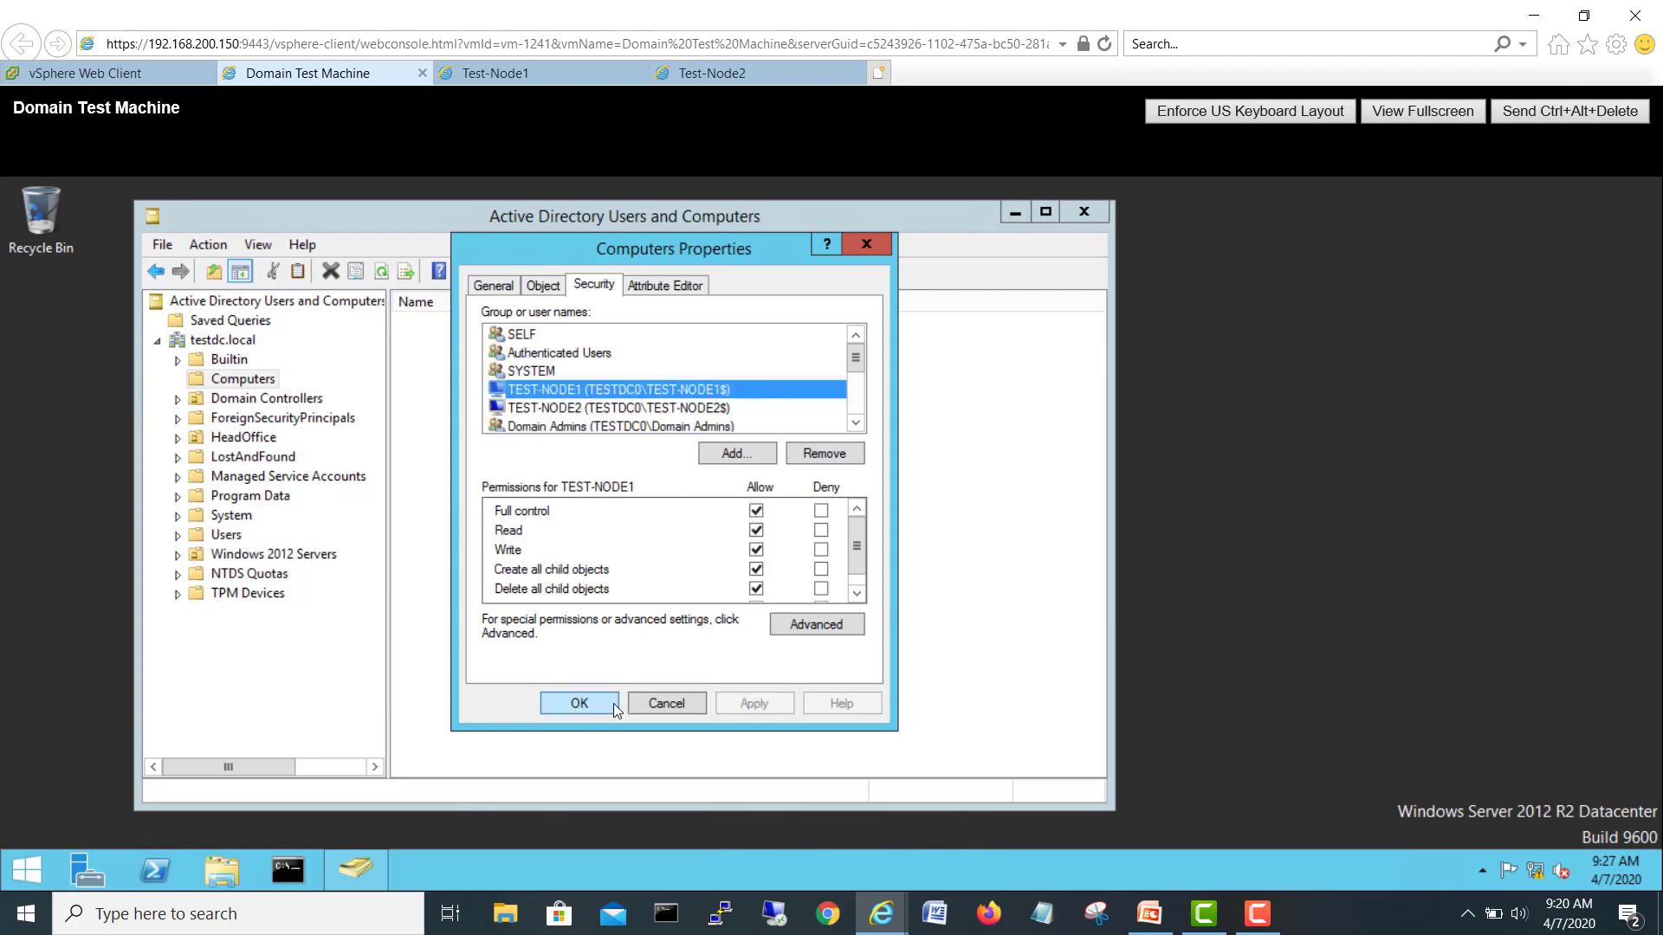
click(579, 704)
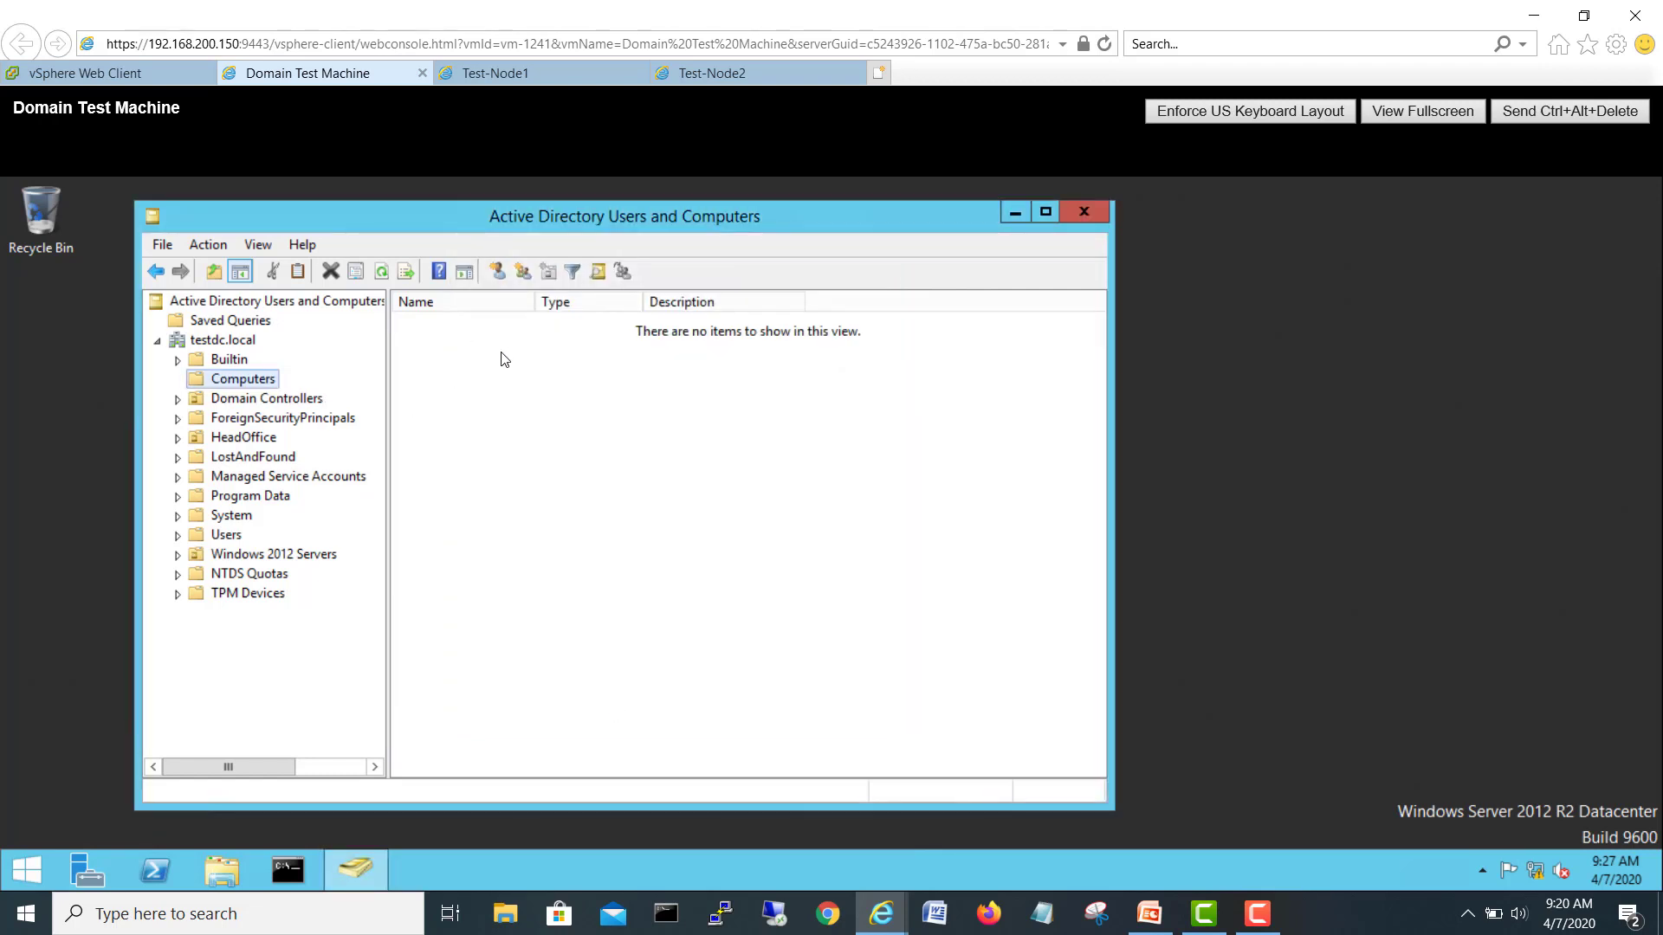
Step: On Test-Node1, create cluster WfC01 at 192.168.100.213 without adding eligible storage, review the creation summary, and open the cluster's overview
click(520, 77)
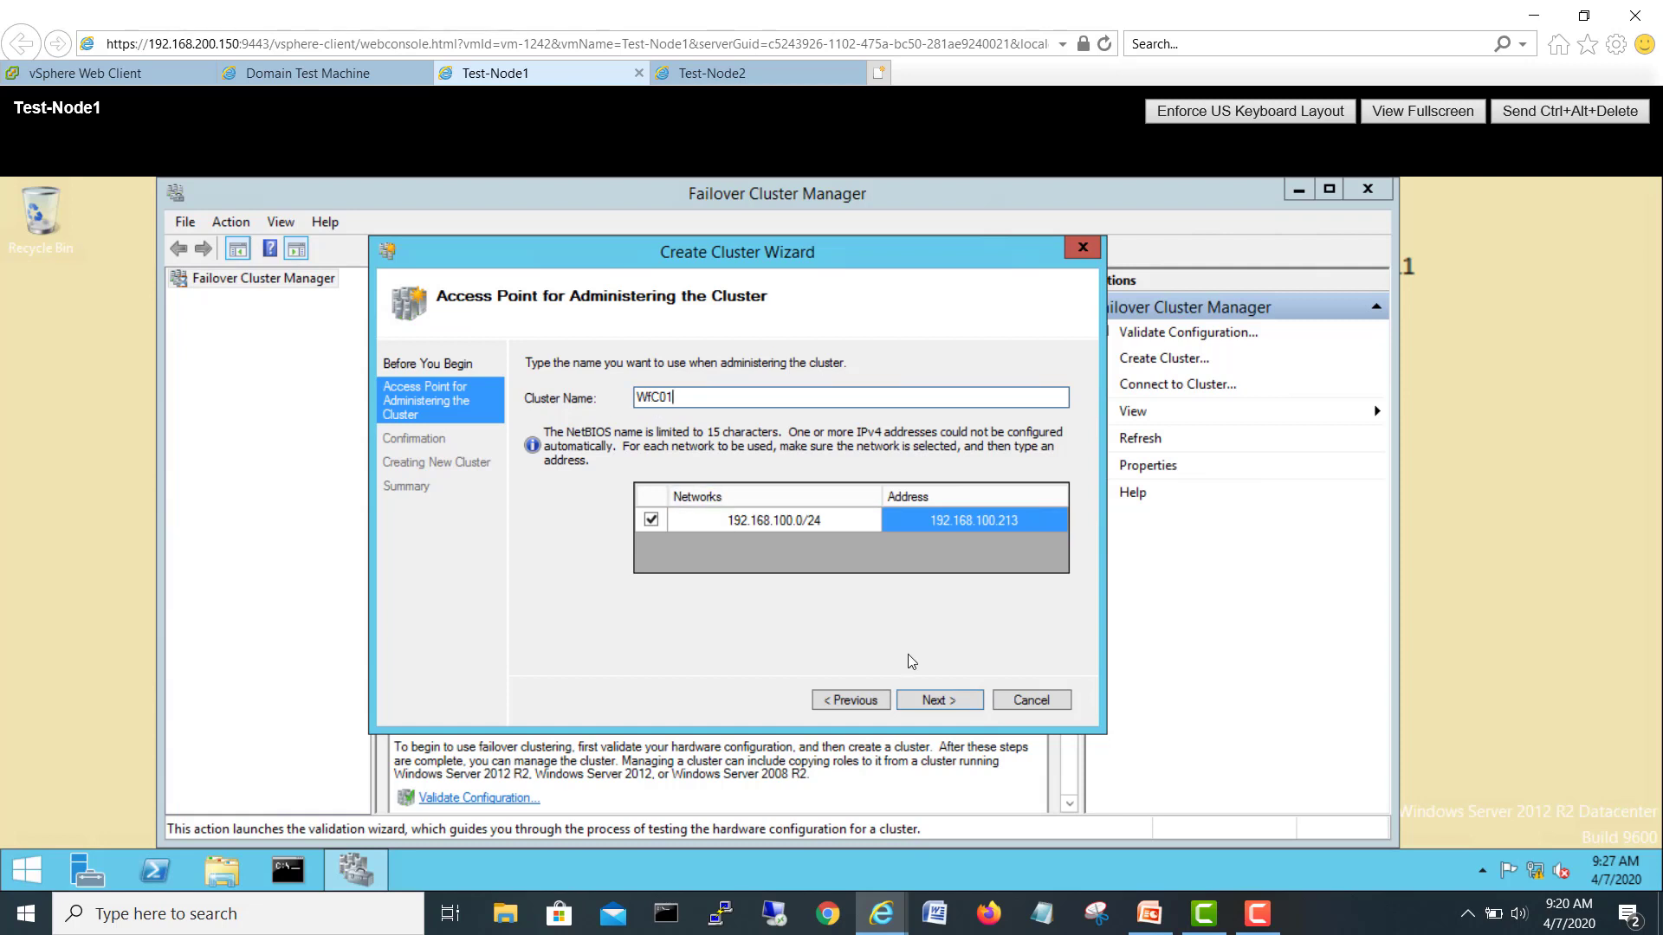
click(940, 700)
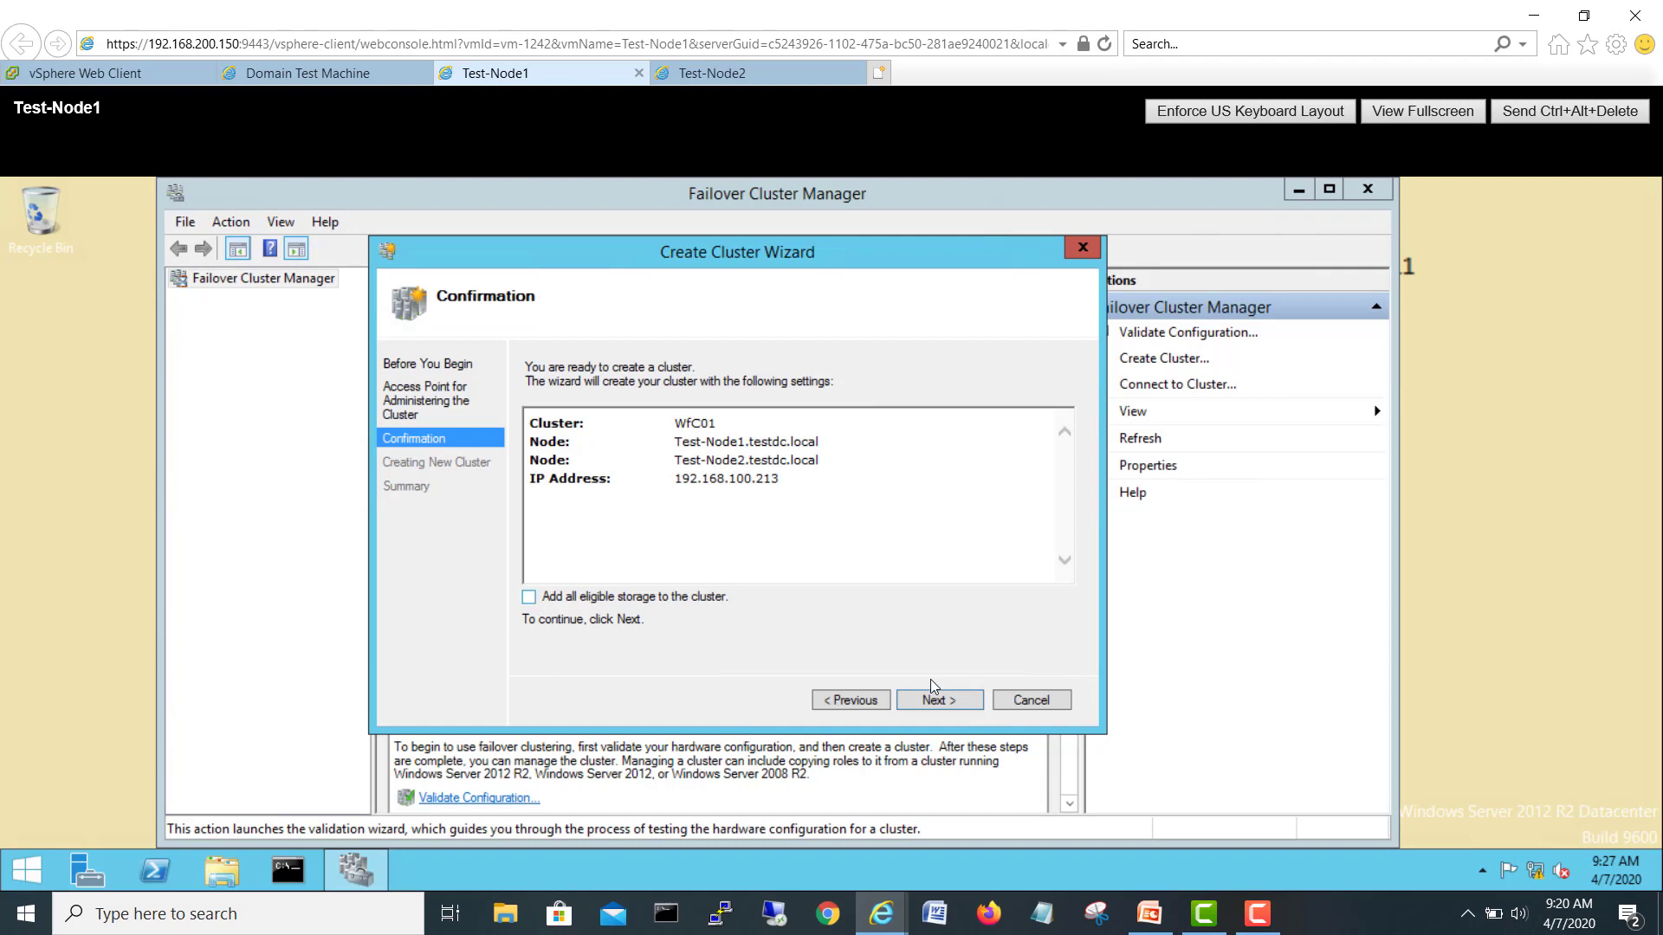
click(956, 706)
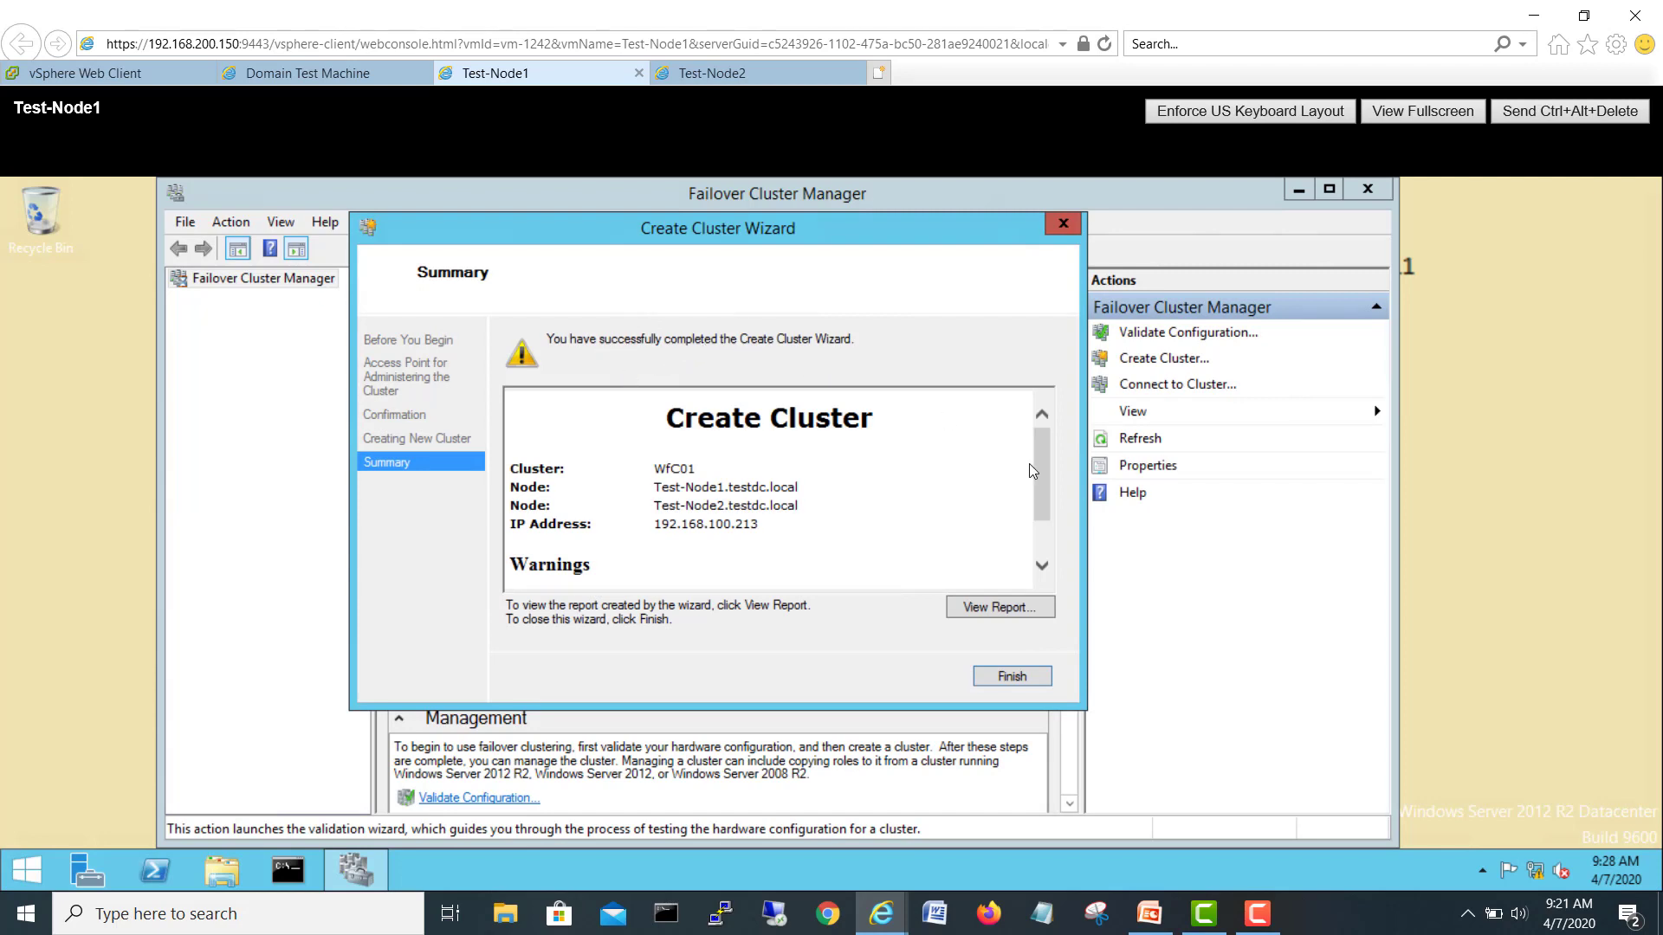
drag(1048, 449, 1048, 480)
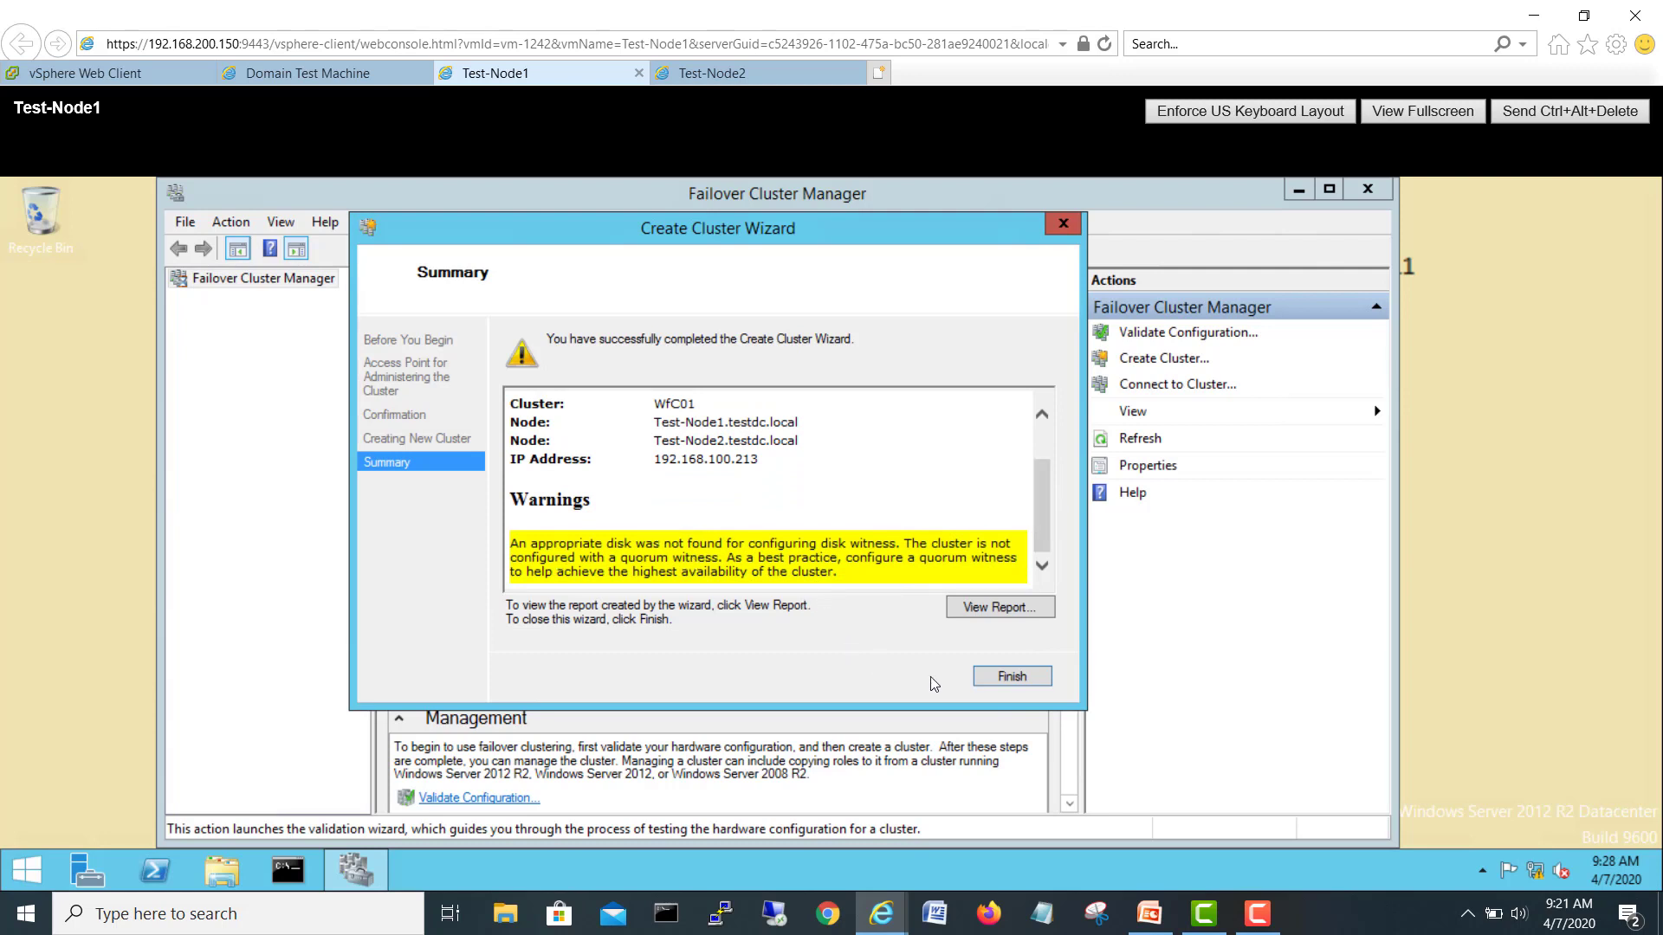
click(1002, 680)
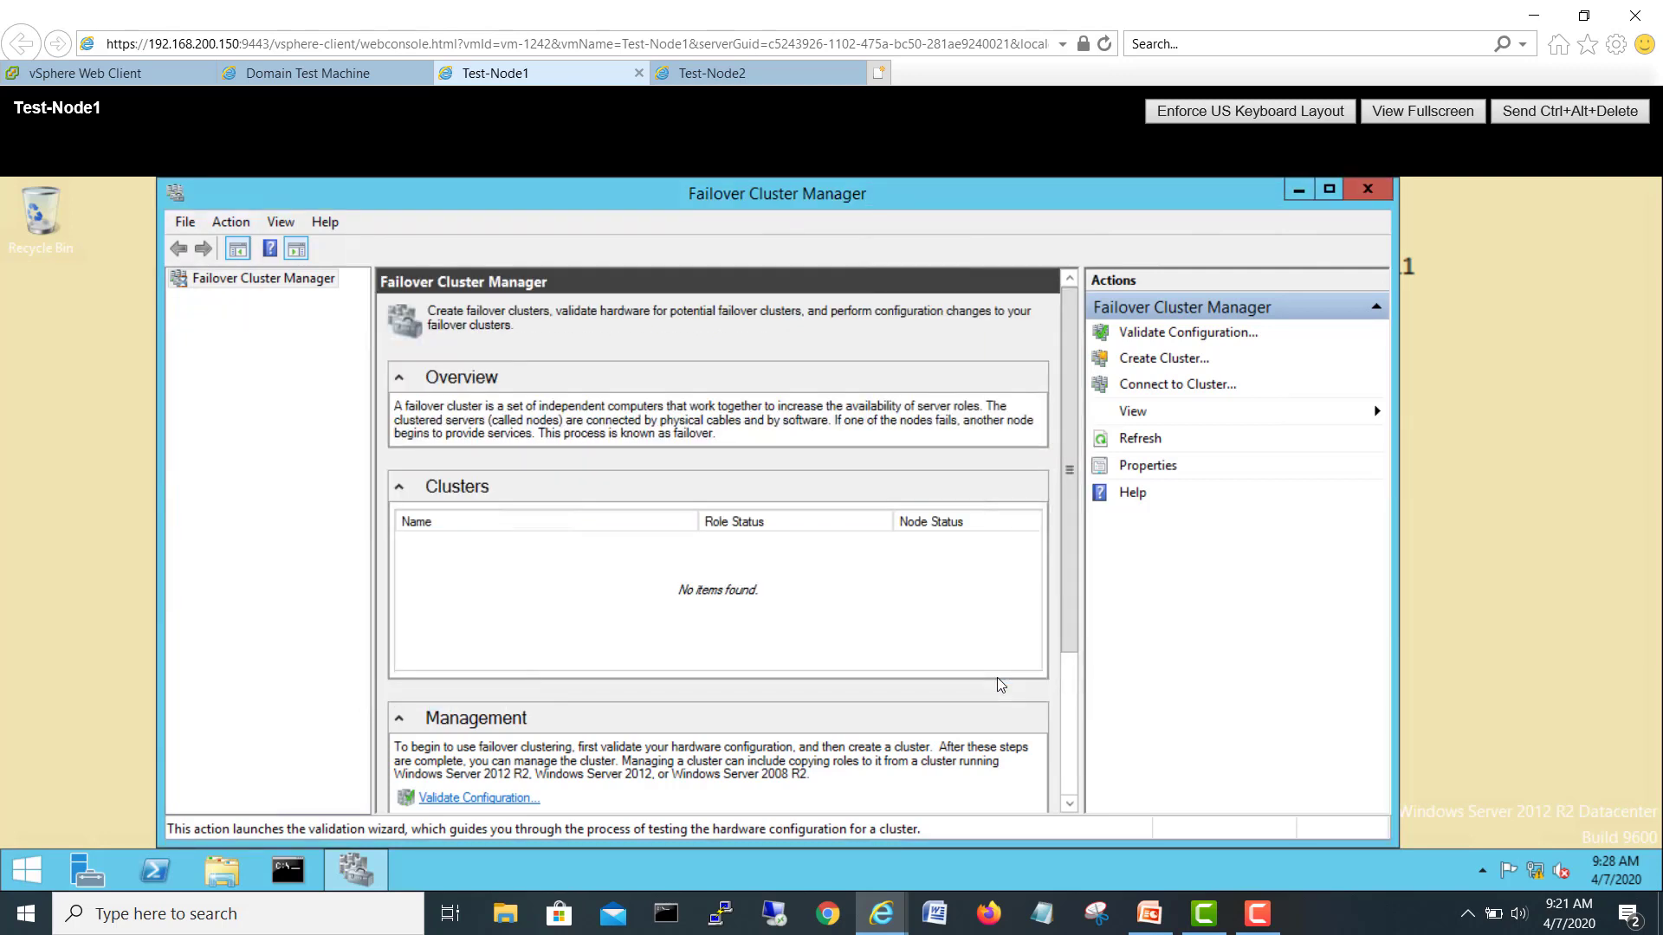
click(245, 297)
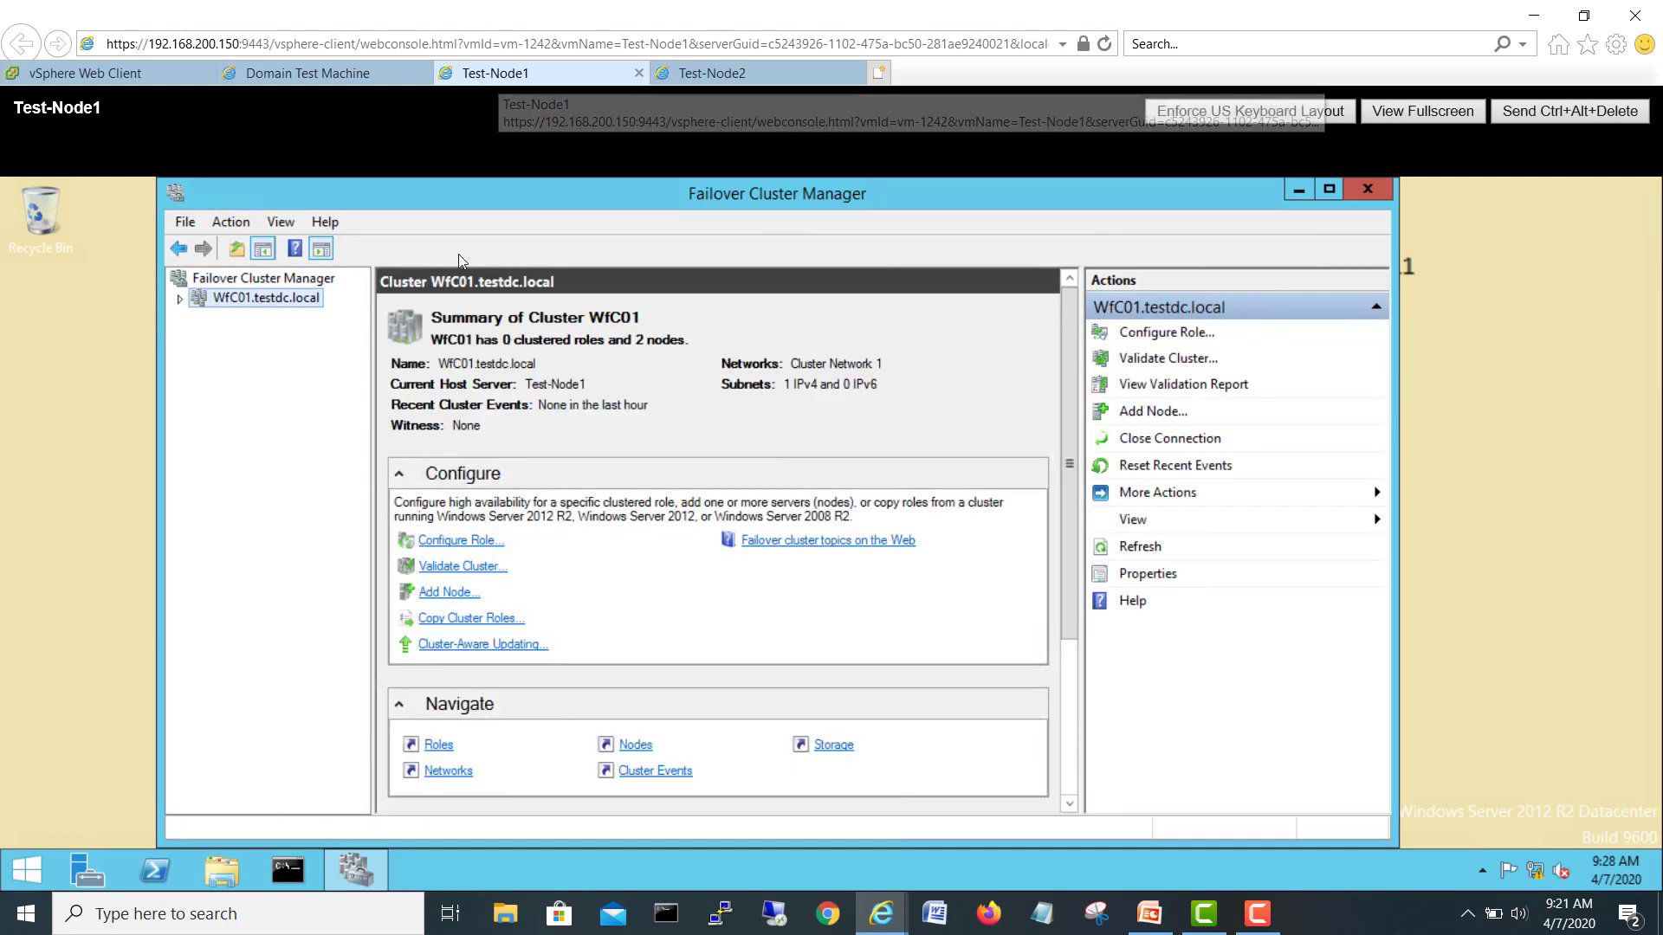
Step: Switch to Test-Node2 and unlock its domain administrator session with the account password
click(706, 76)
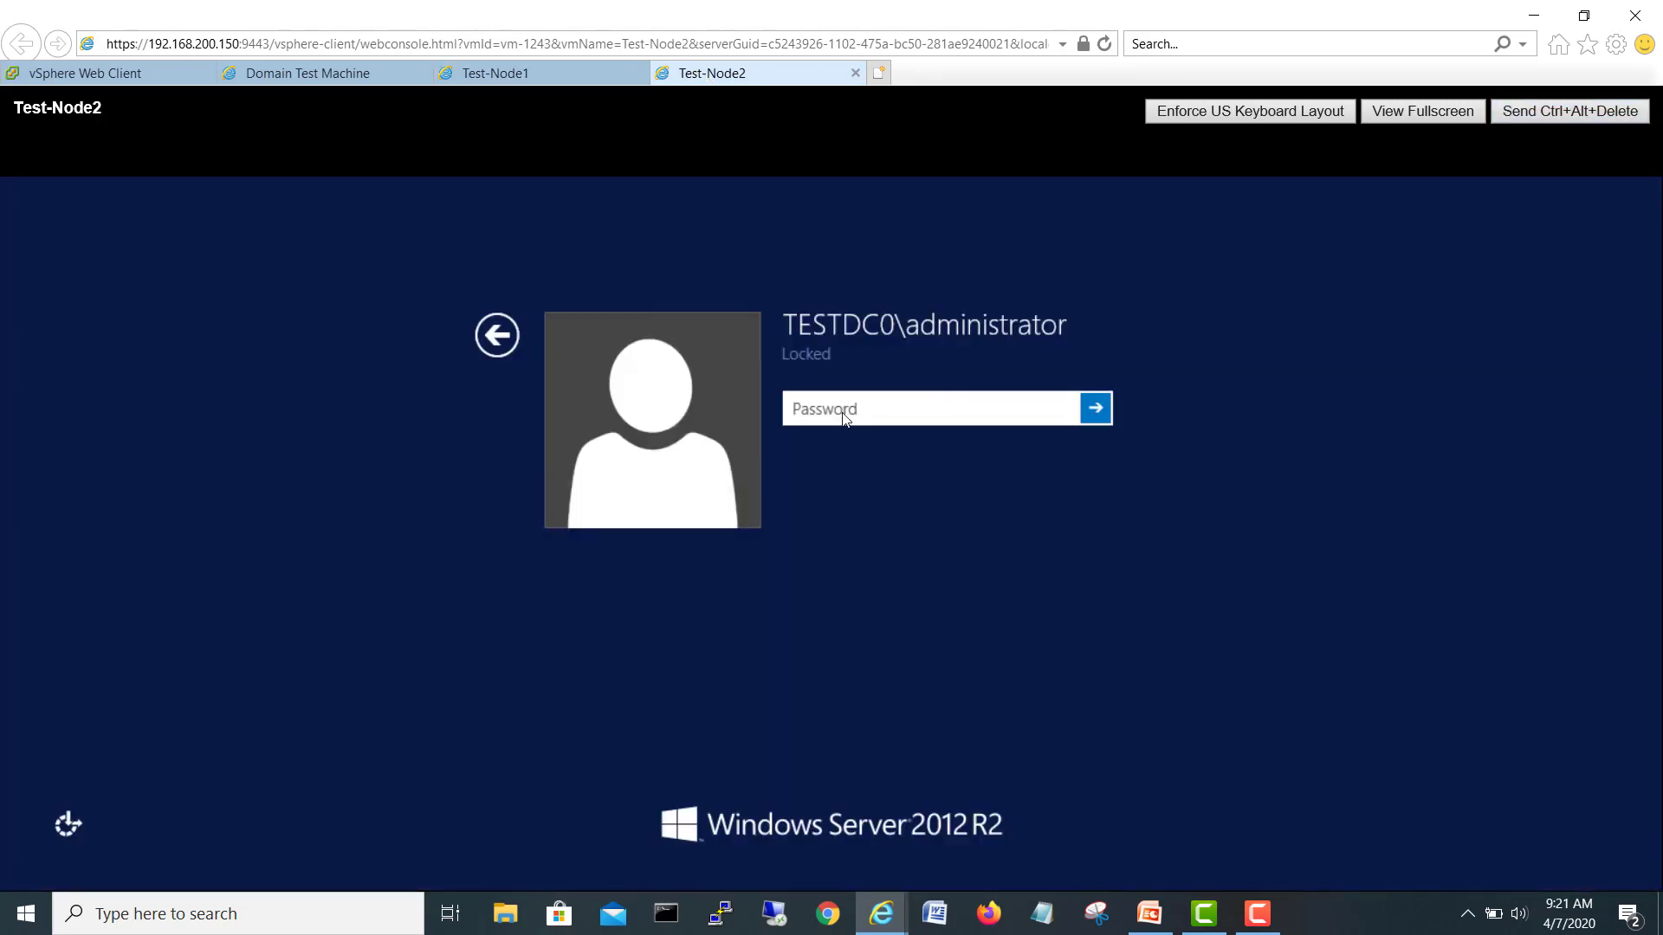
text(*******)
key(Return)
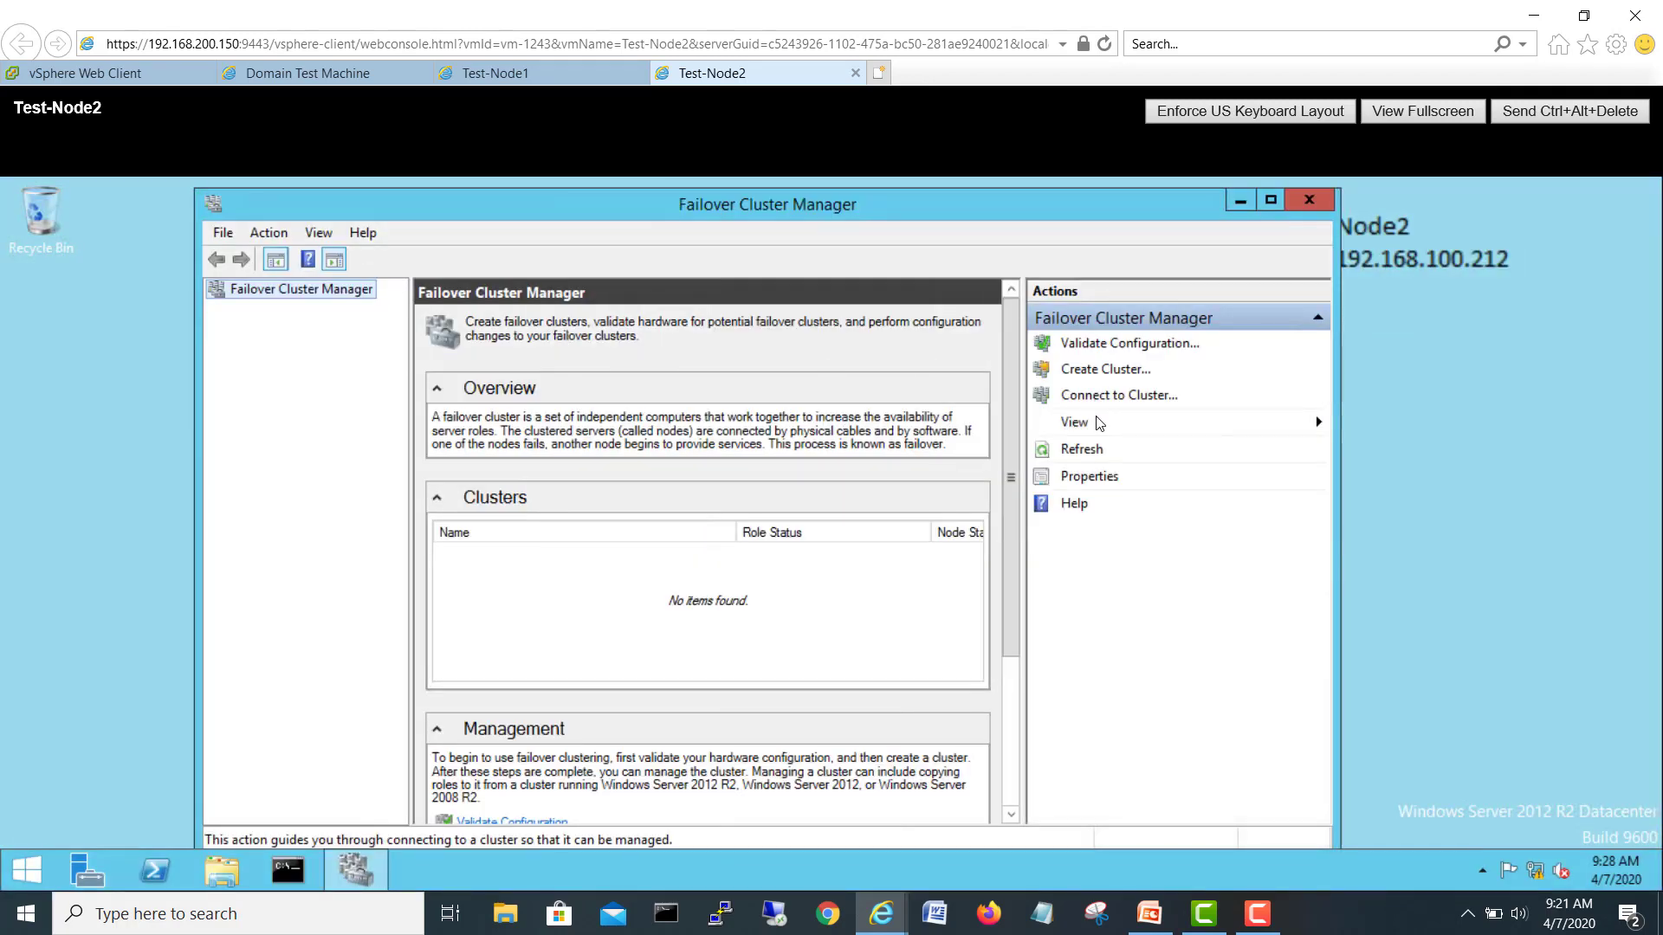
Step: Refresh Failover Cluster Manager on Test-Node2, restart it to reload the clusters, and open the expanded WfC01.testdc.local cluster
click(1081, 453)
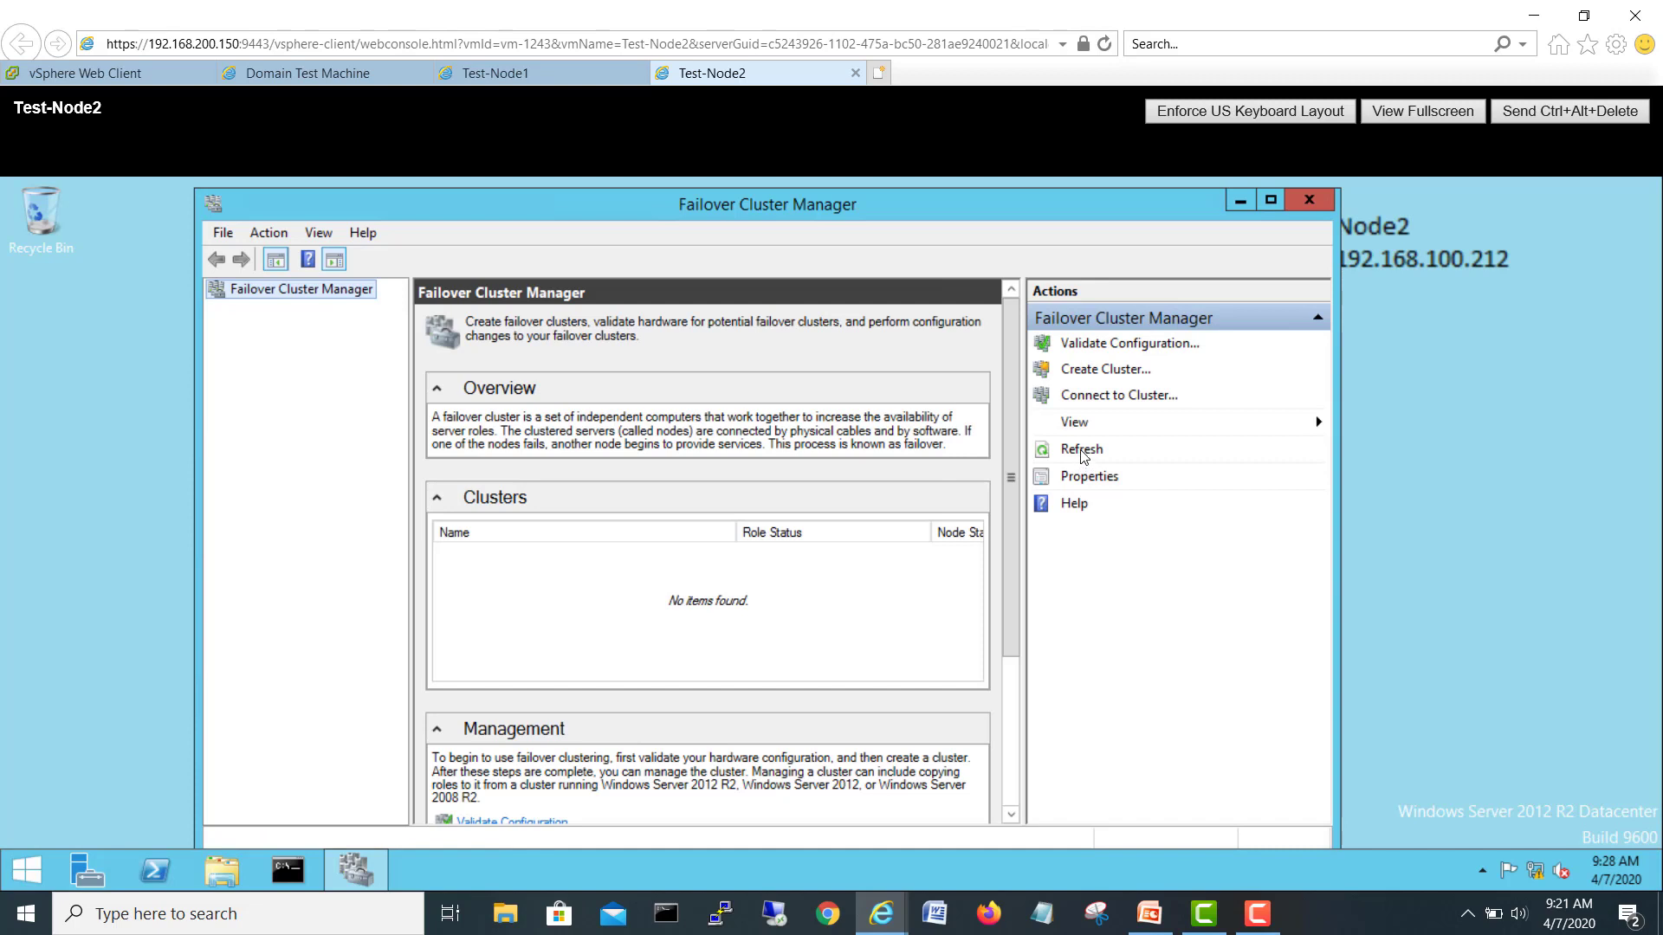
click(1081, 452)
click(1309, 200)
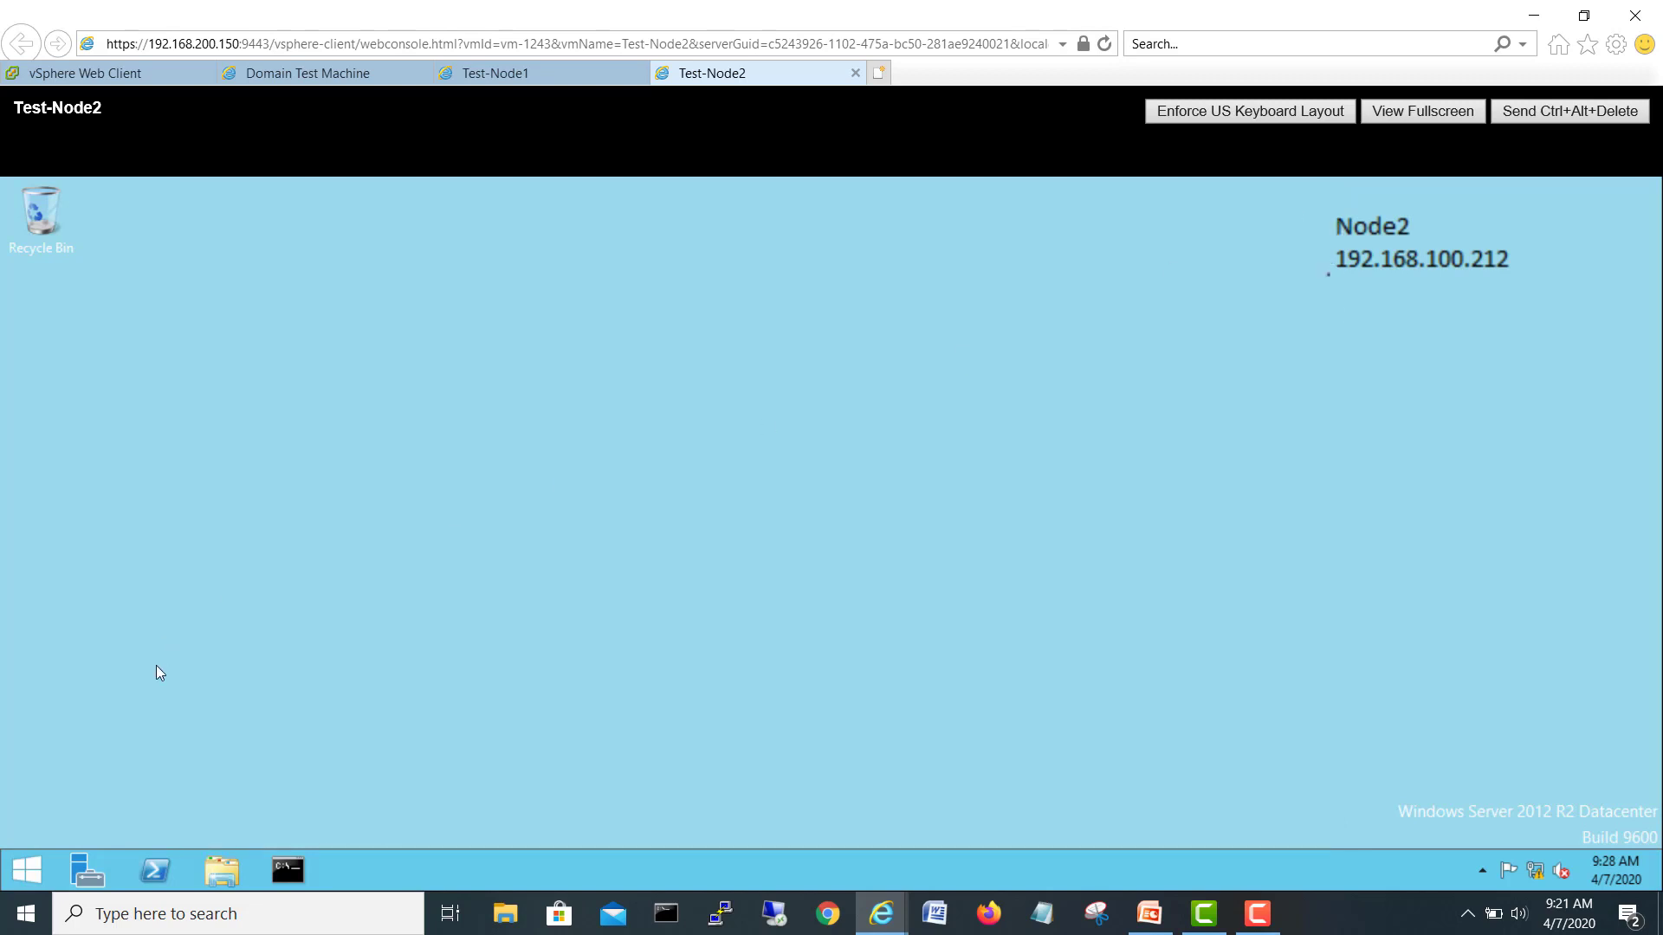
click(27, 871)
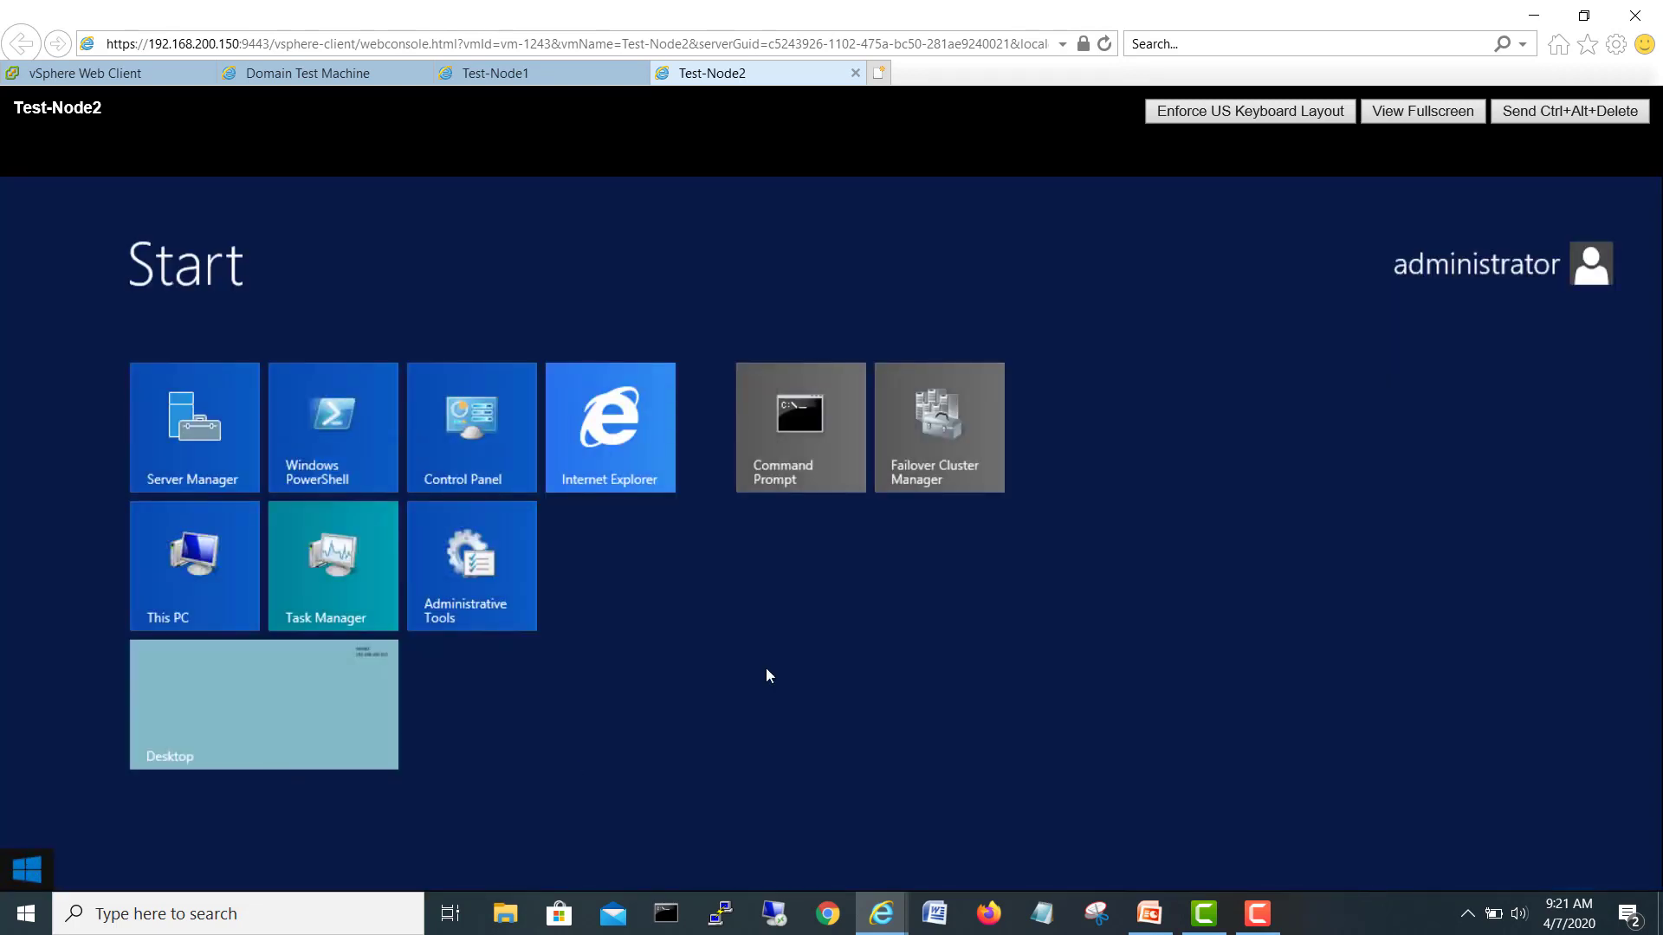
click(925, 420)
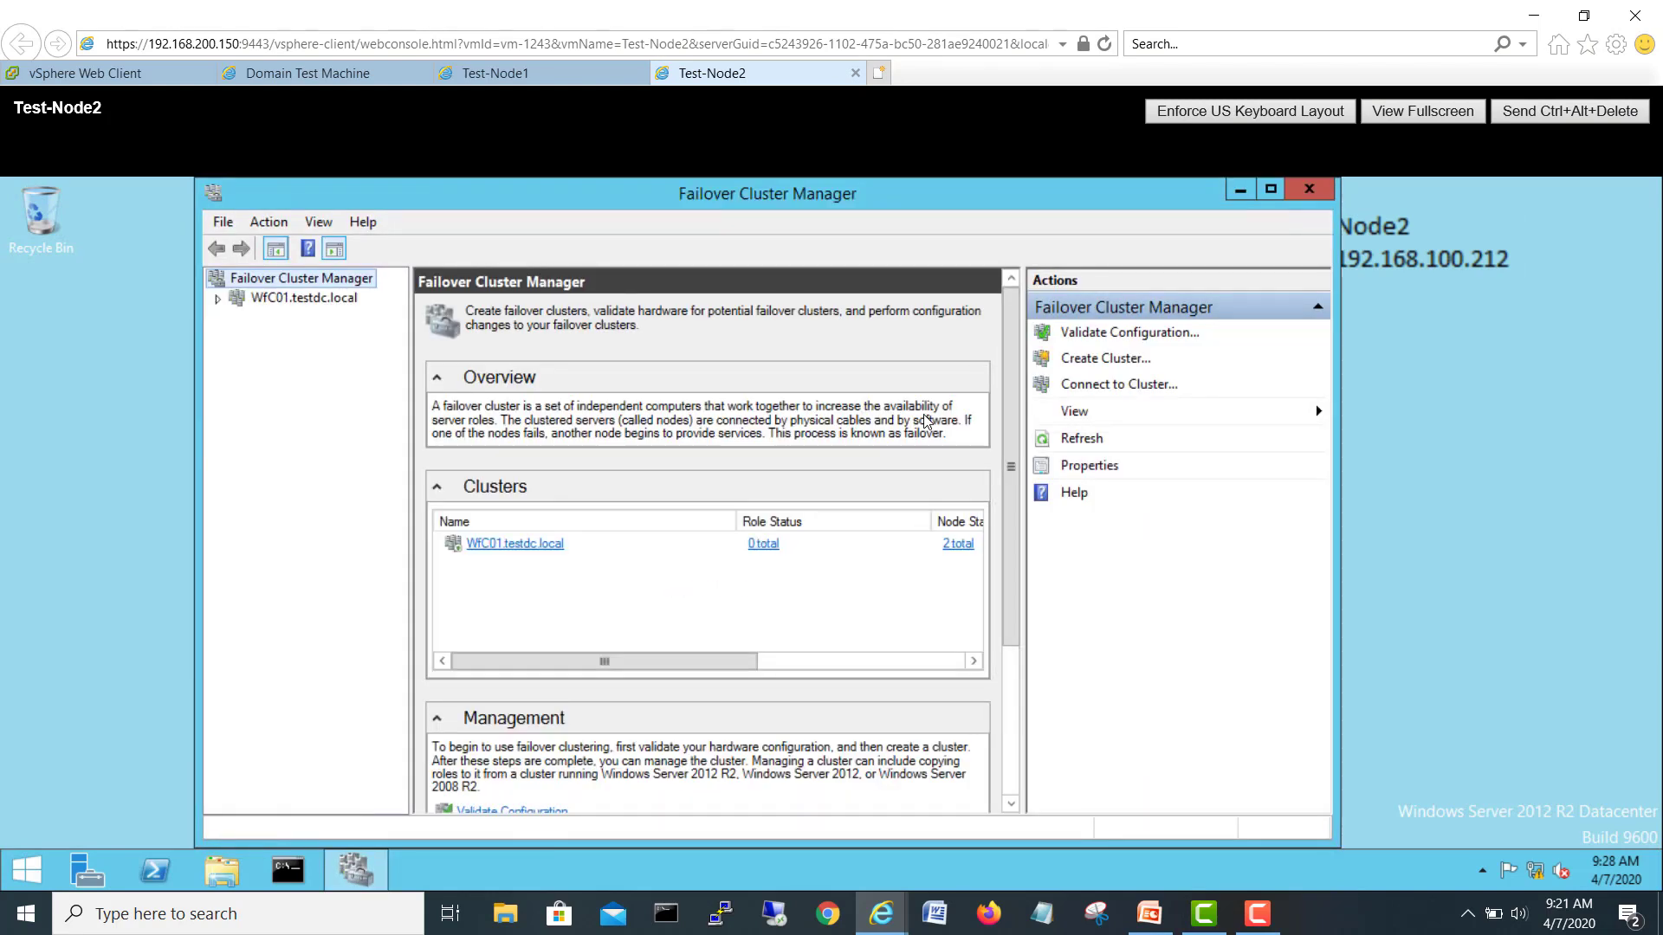
click(219, 299)
click(281, 298)
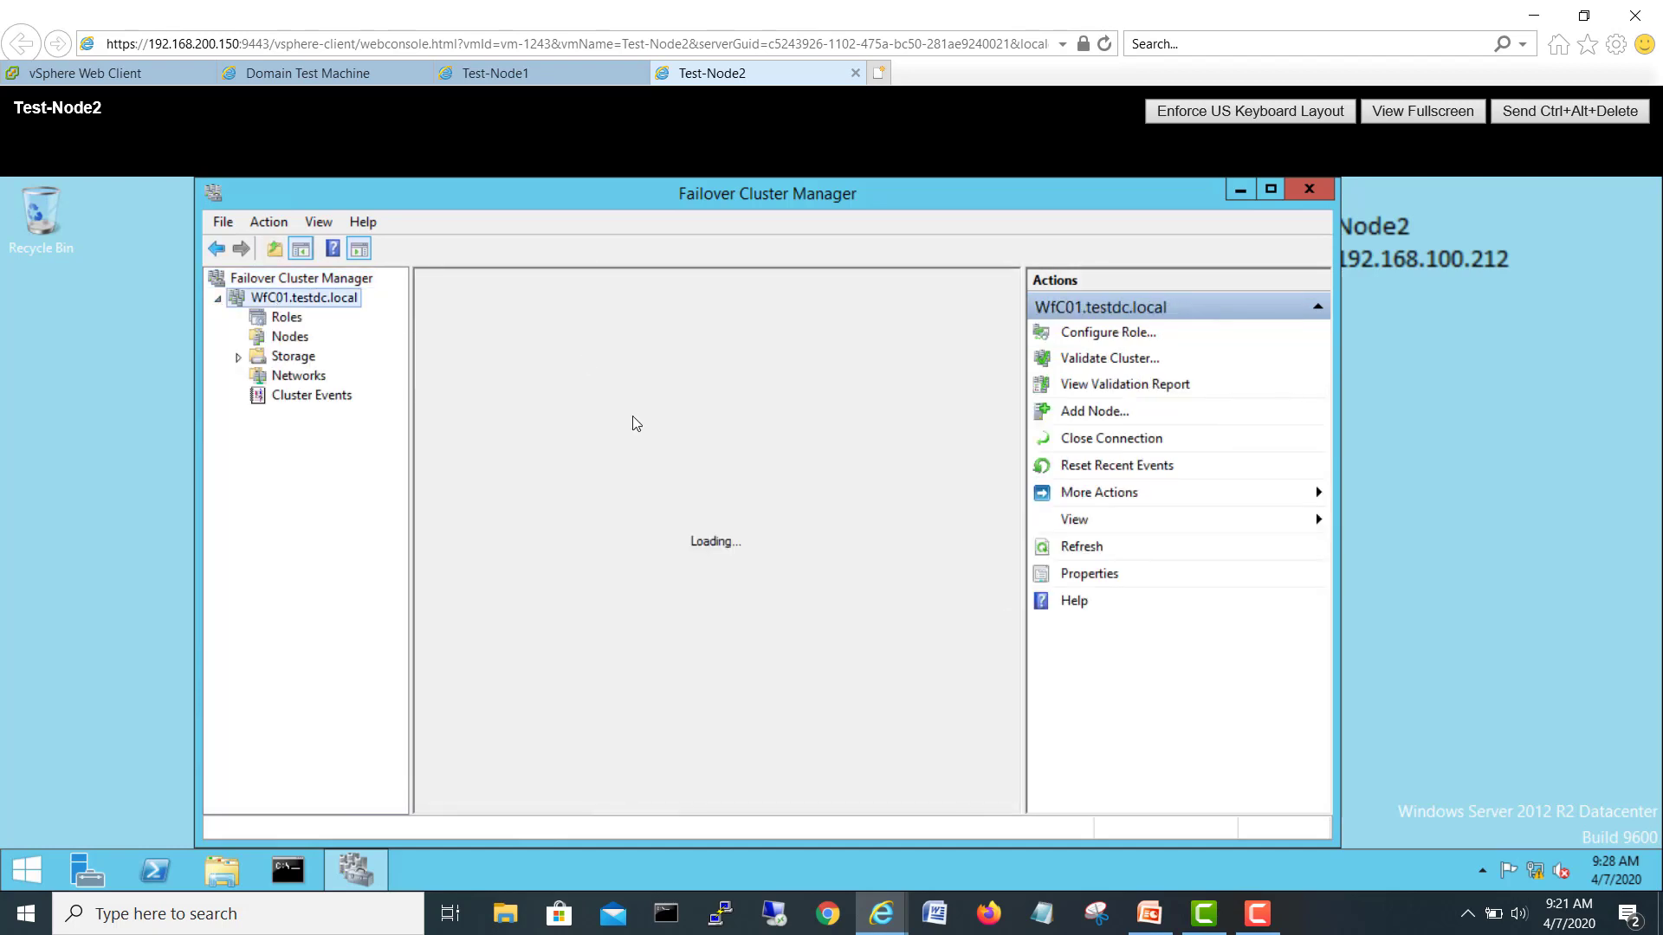
Step: On Test-Node1, expand WfC01.testdc.local and review its nodes, cluster summary and storage
click(494, 73)
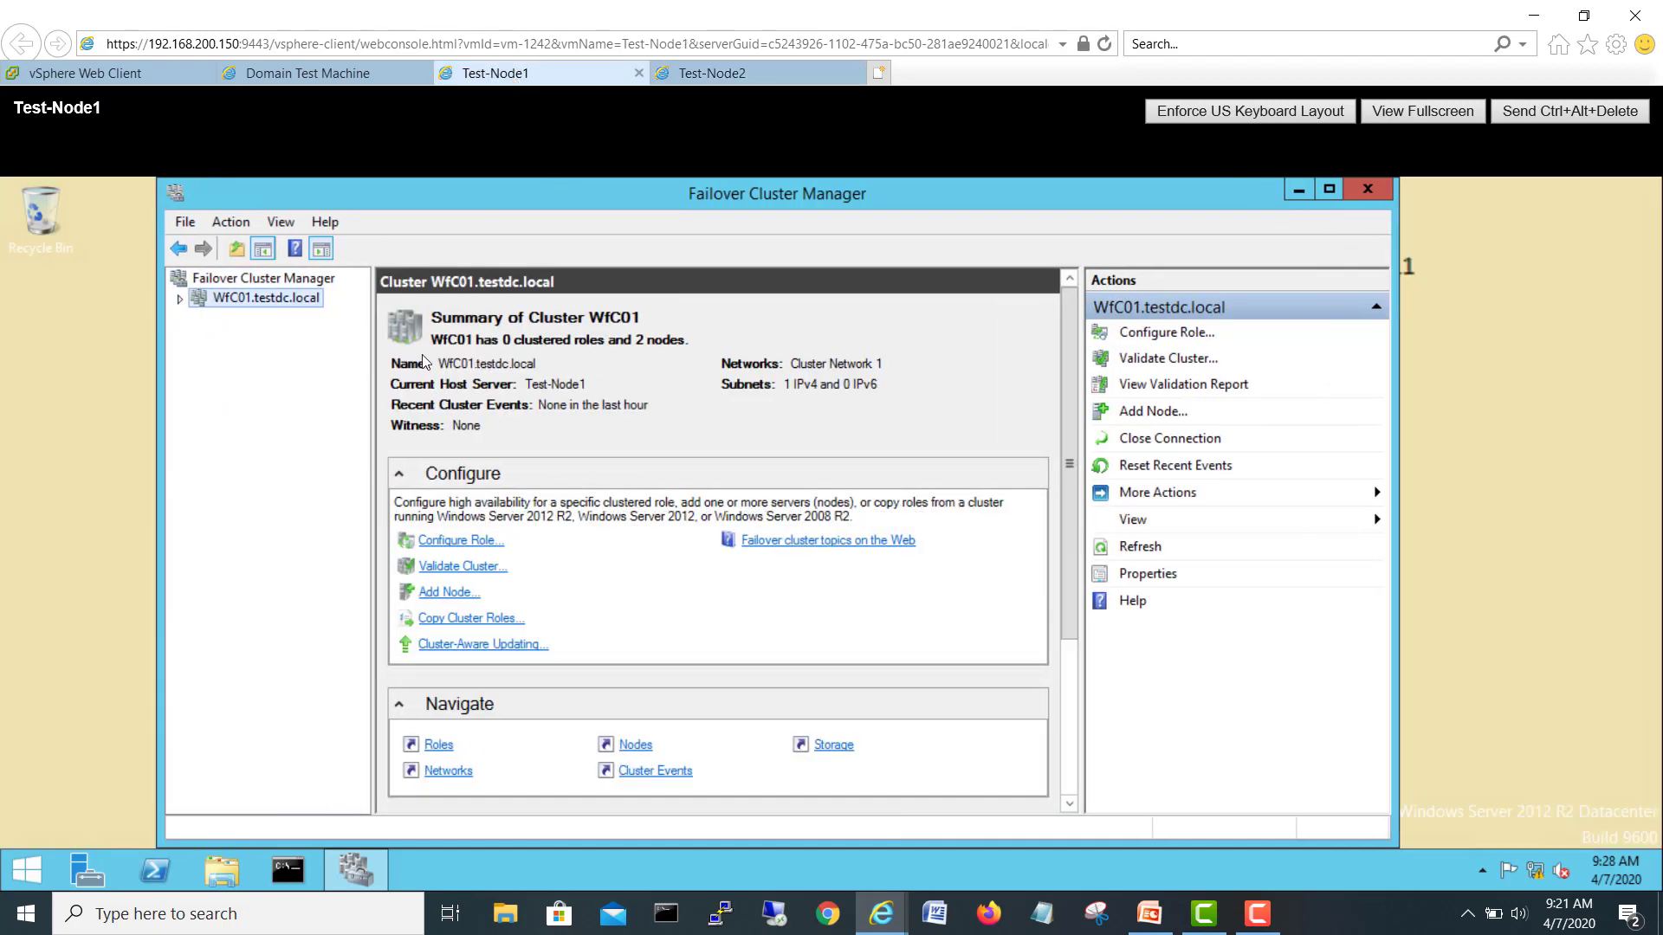
click(180, 299)
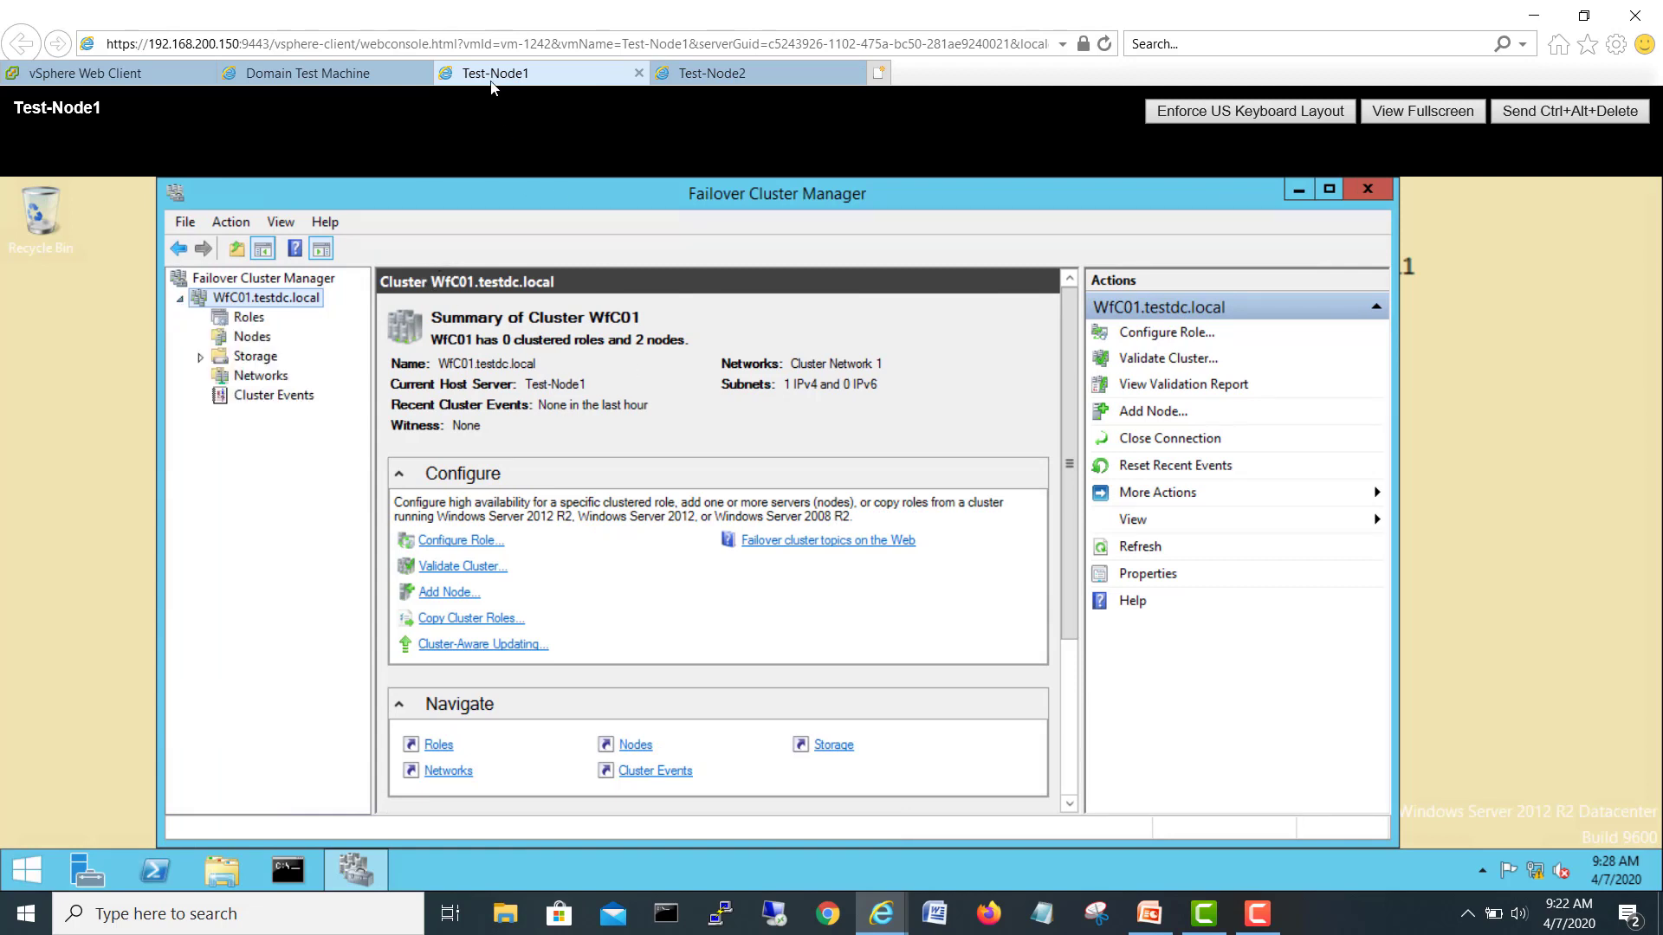
click(252, 337)
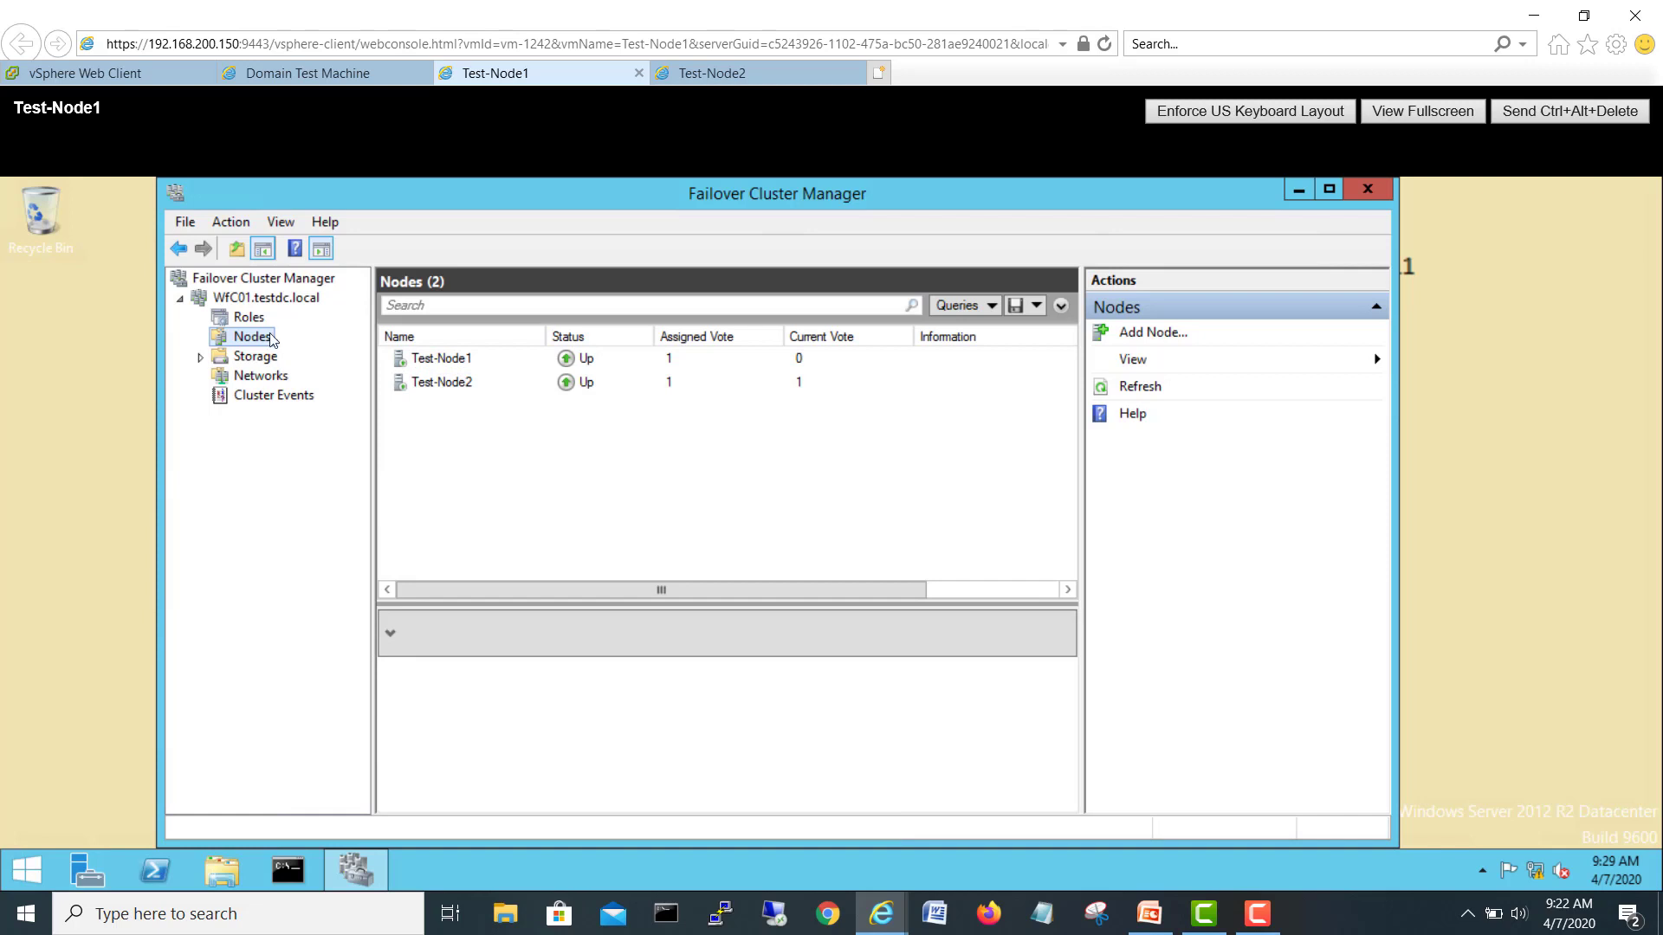
click(256, 299)
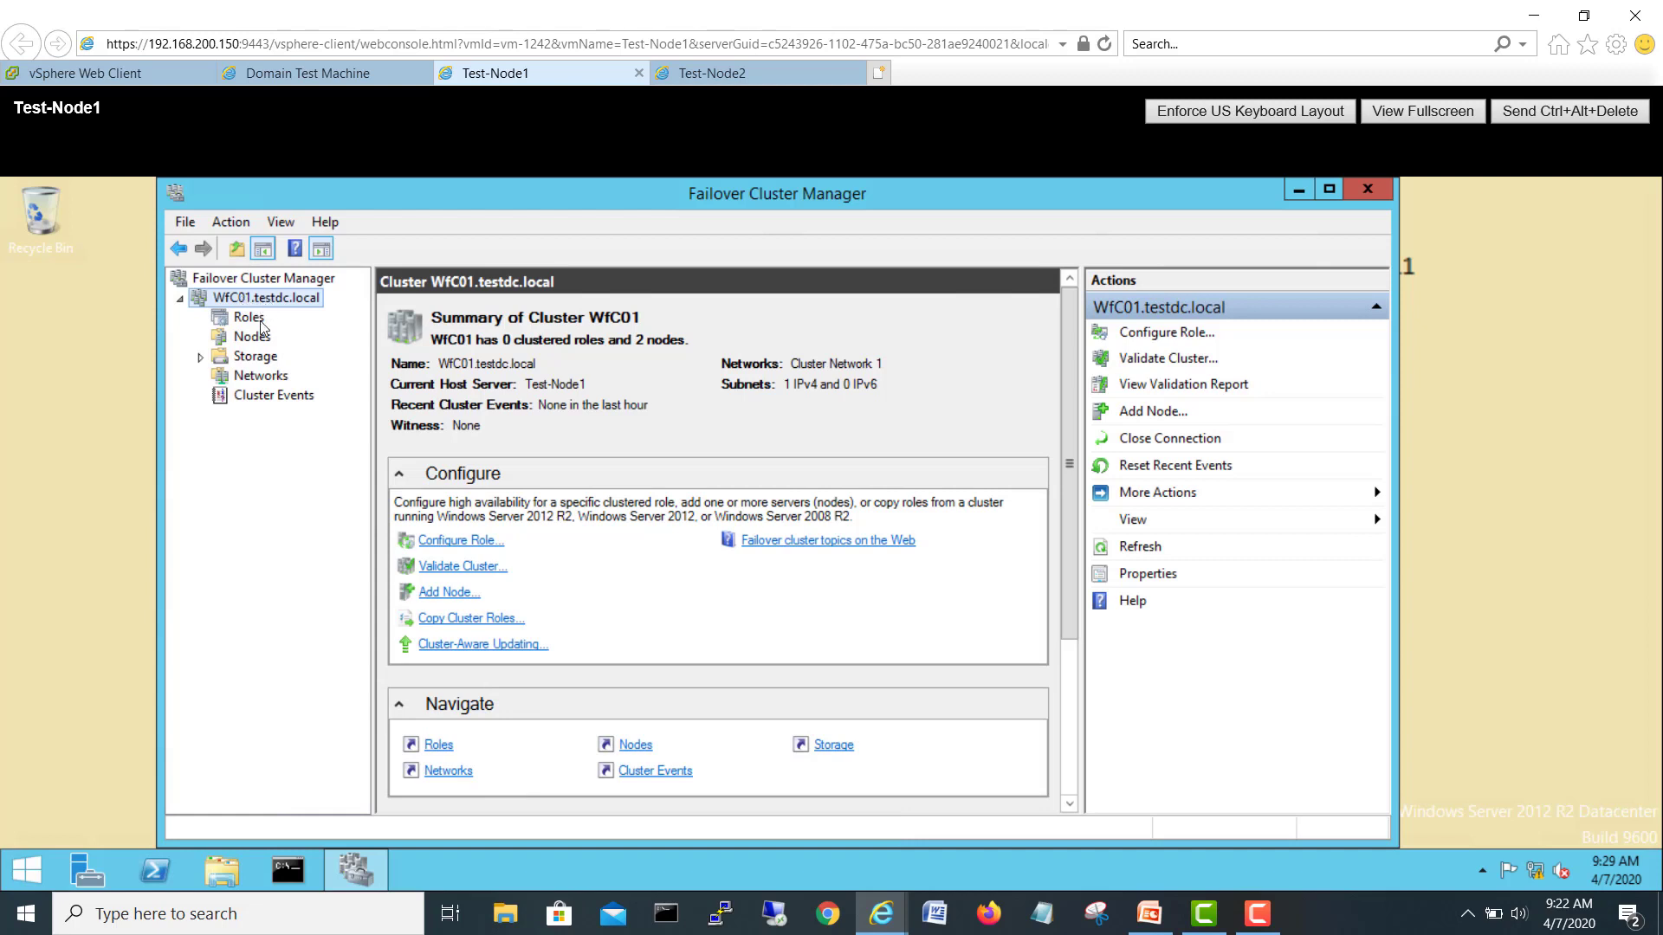
click(254, 356)
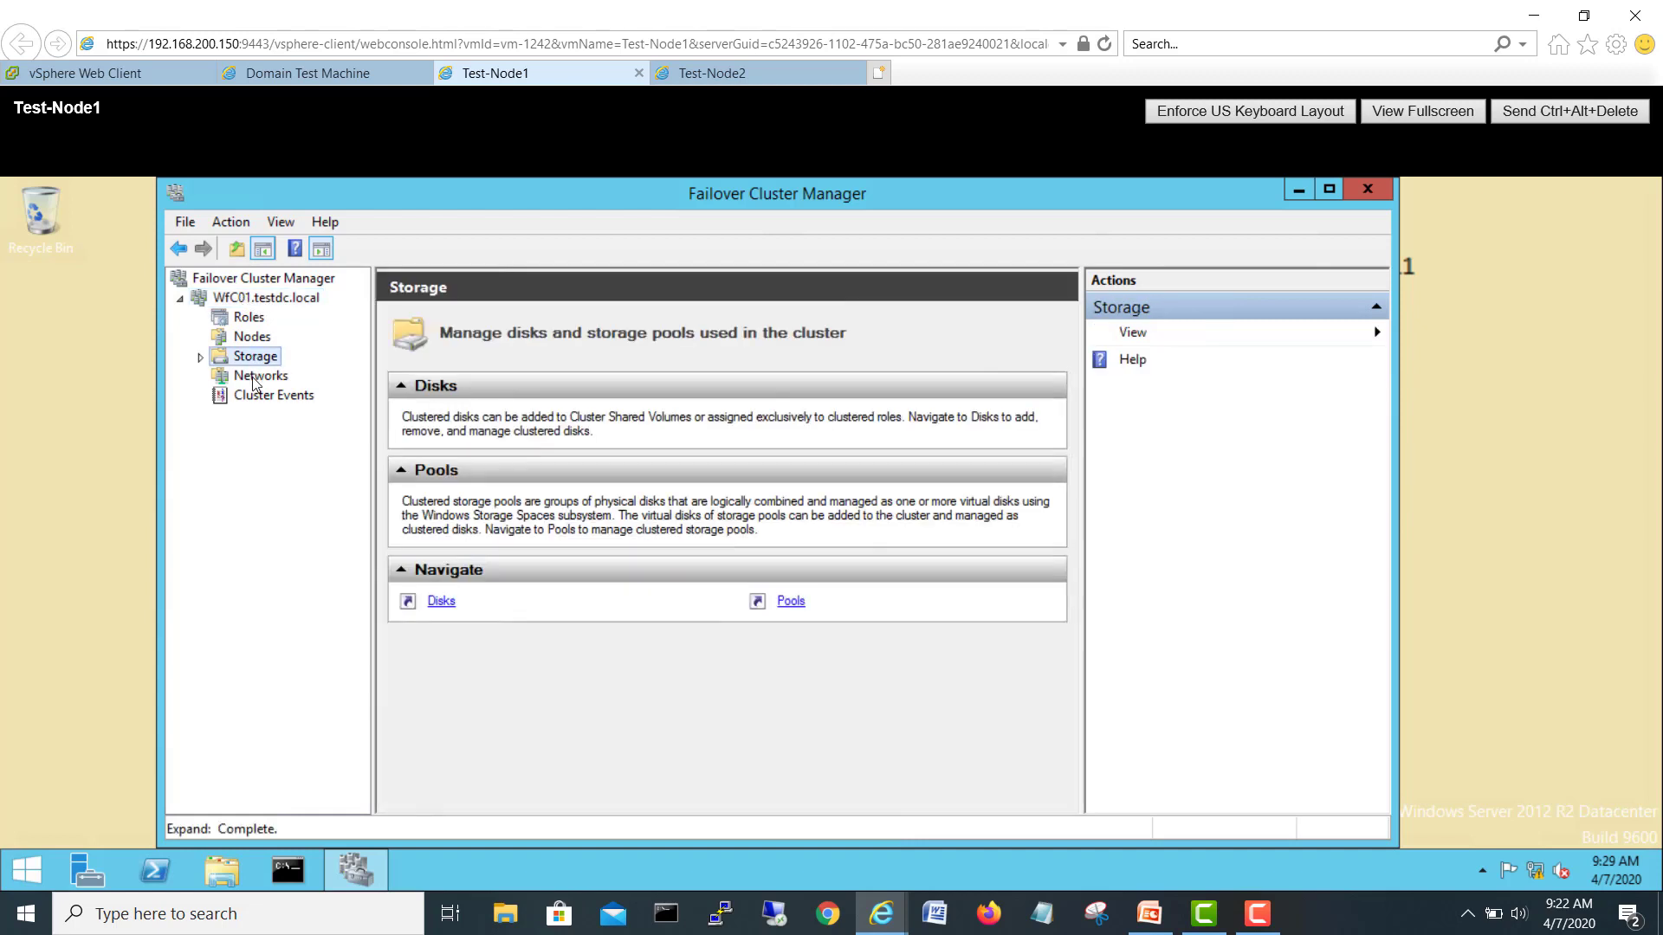
Step: Examine the adapter and IP details of both nodes' connections in Cluster Network 1, and return to the WfC01 cluster summary
click(253, 377)
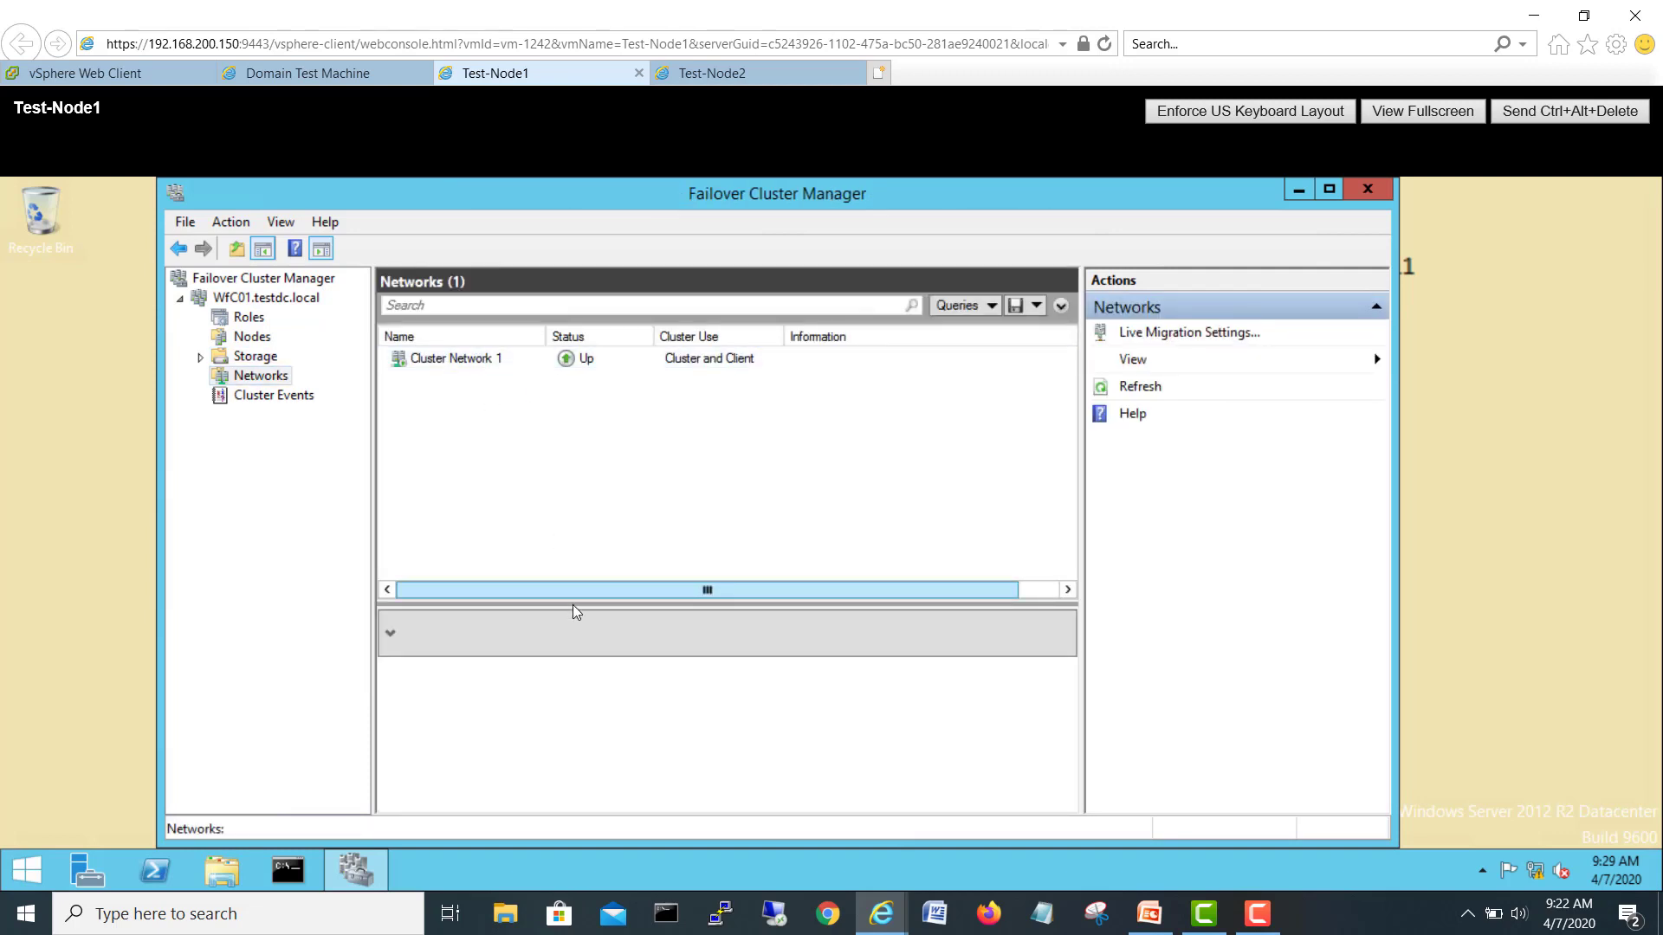
click(480, 362)
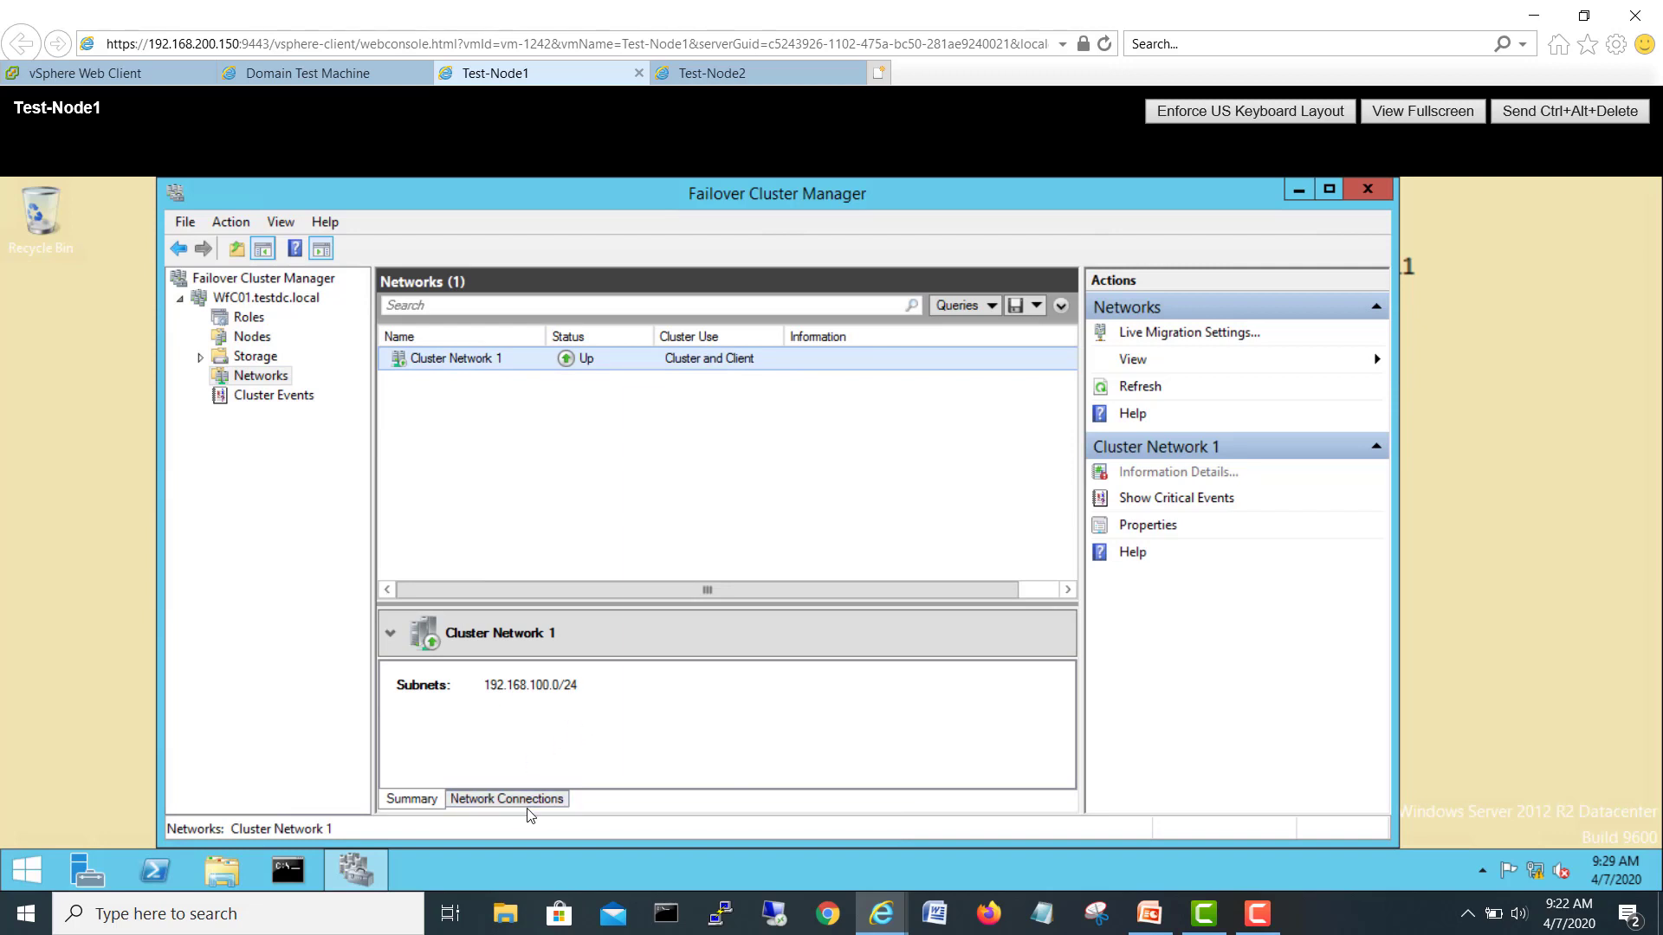
click(526, 798)
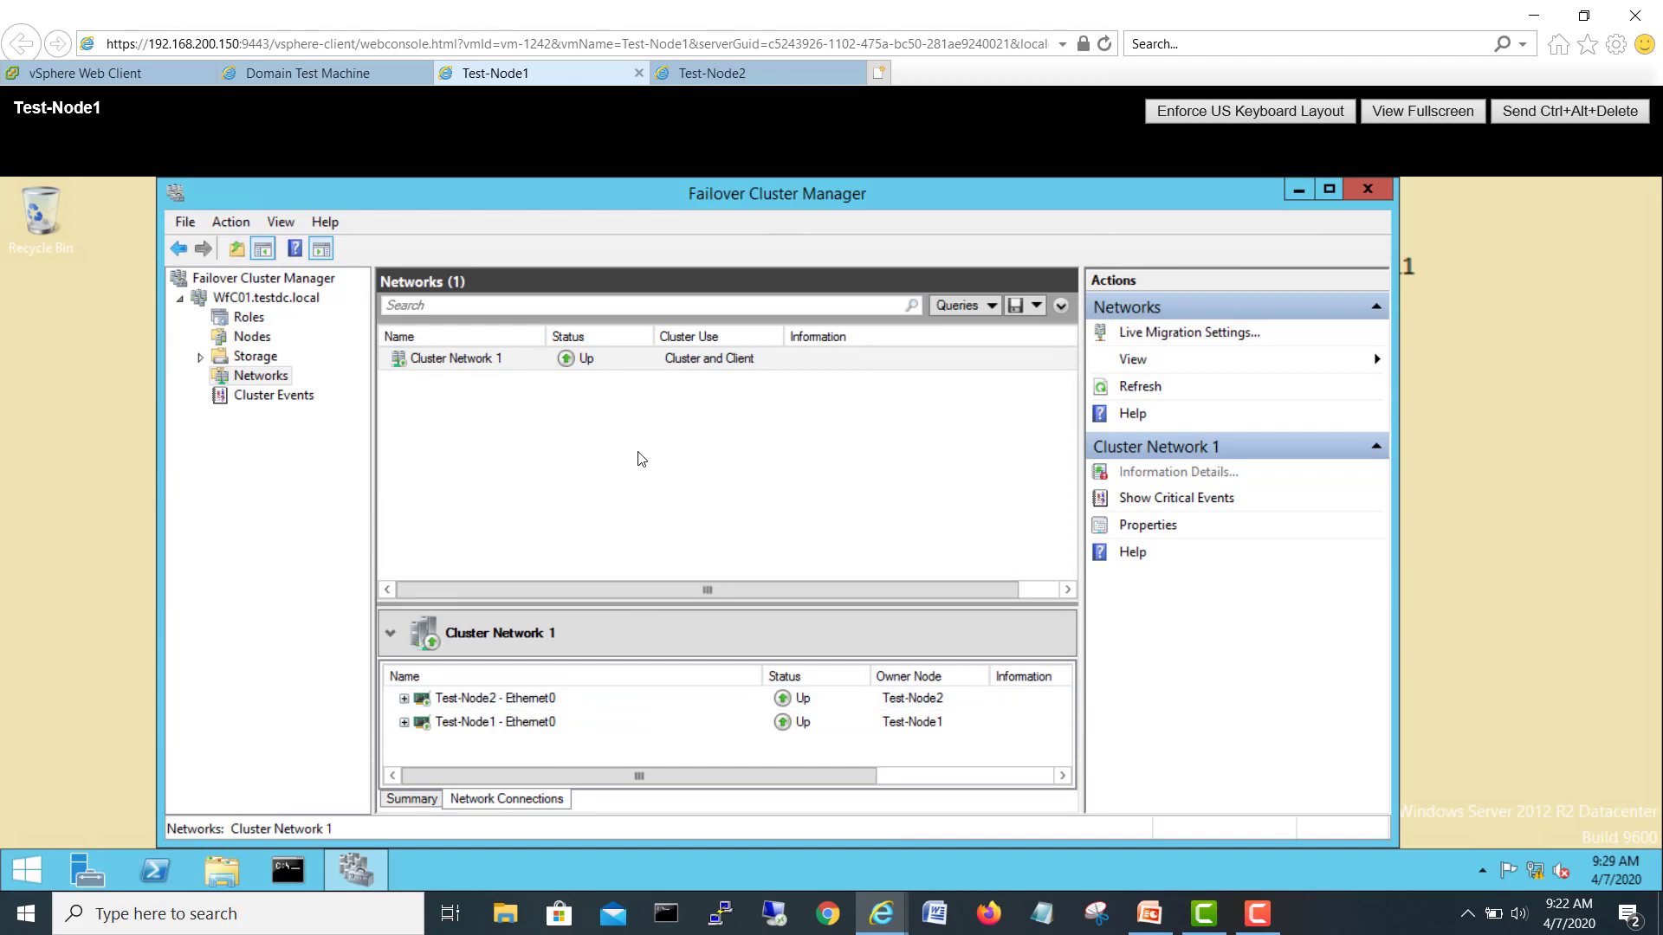
drag(651, 606, 638, 423)
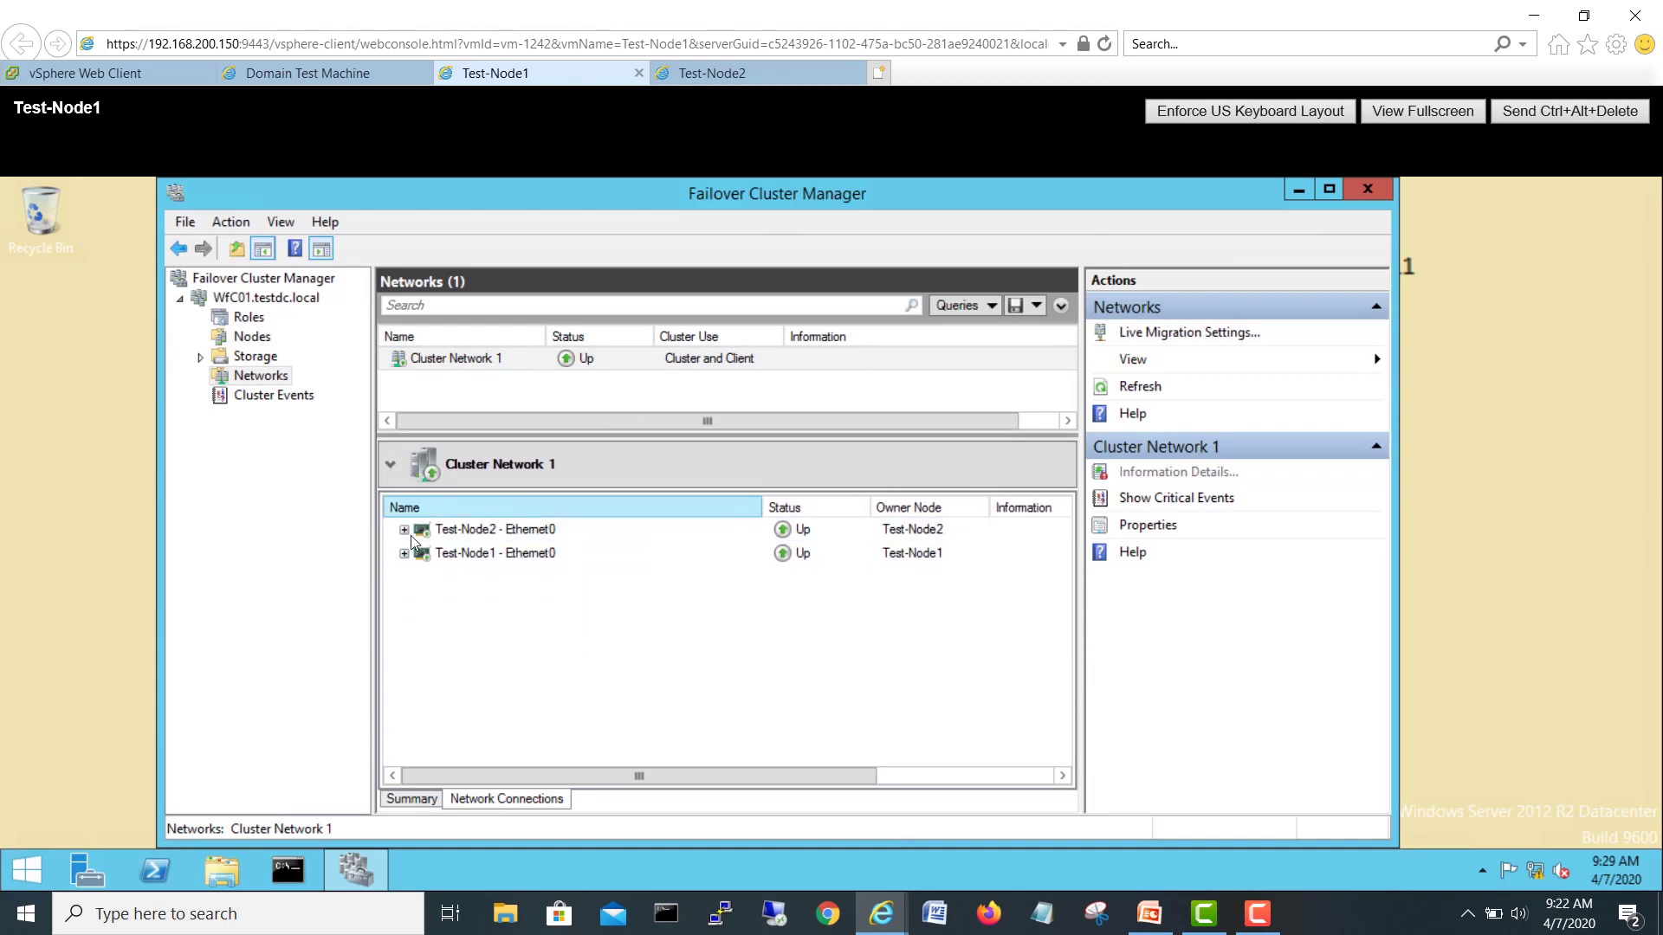
click(404, 530)
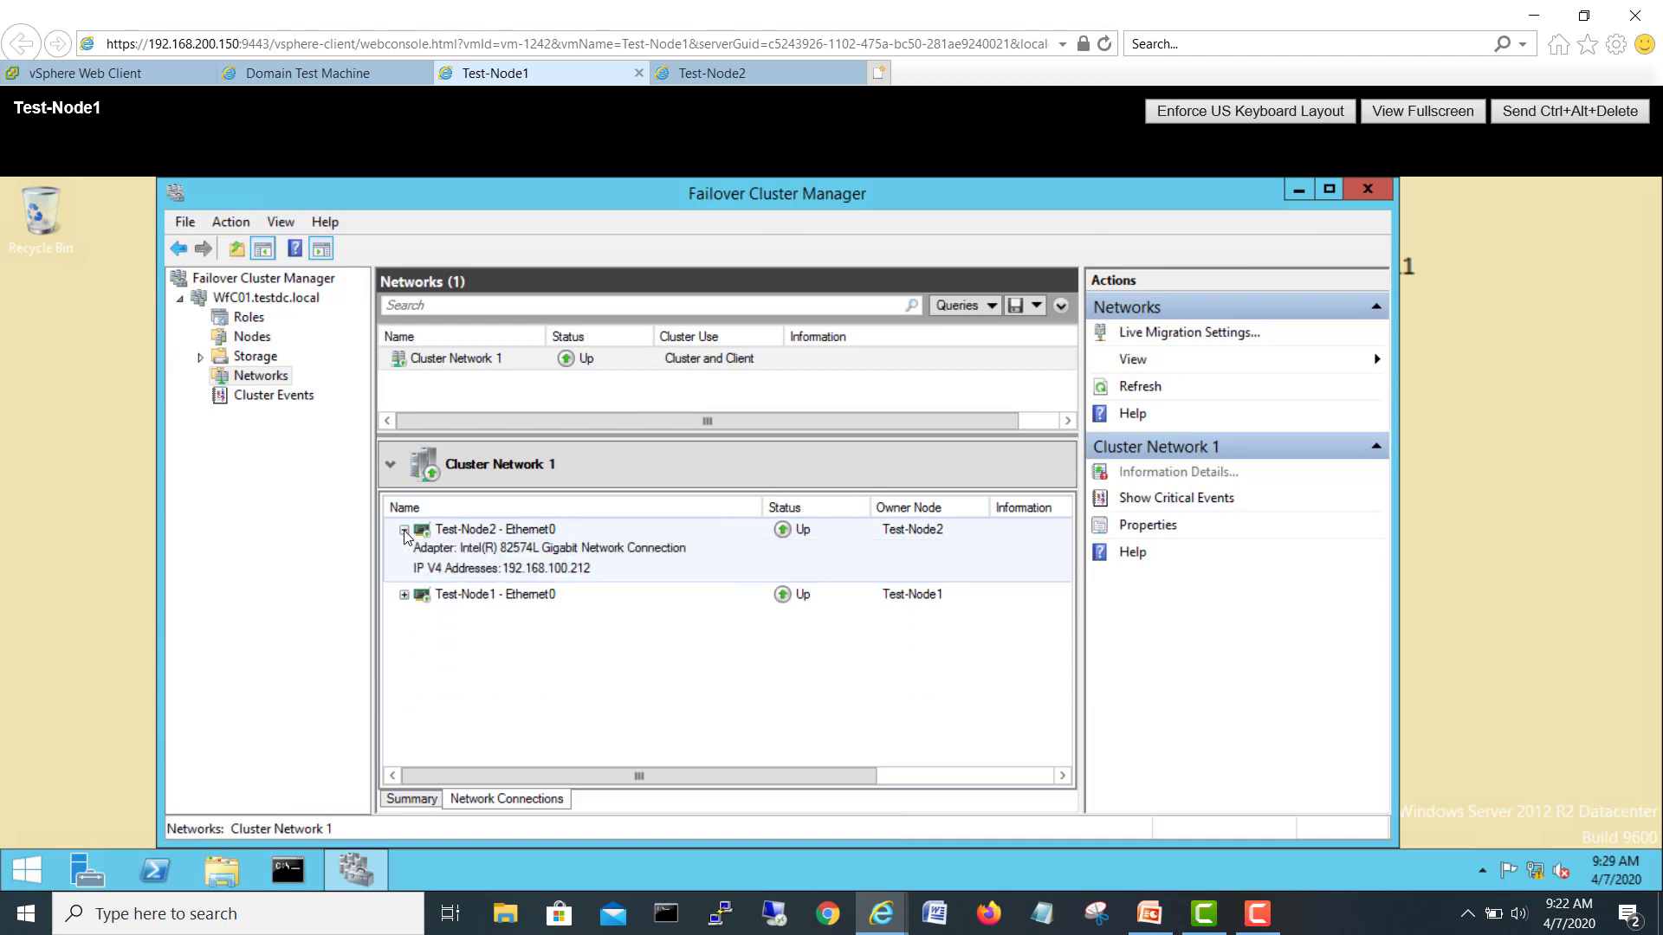
click(403, 595)
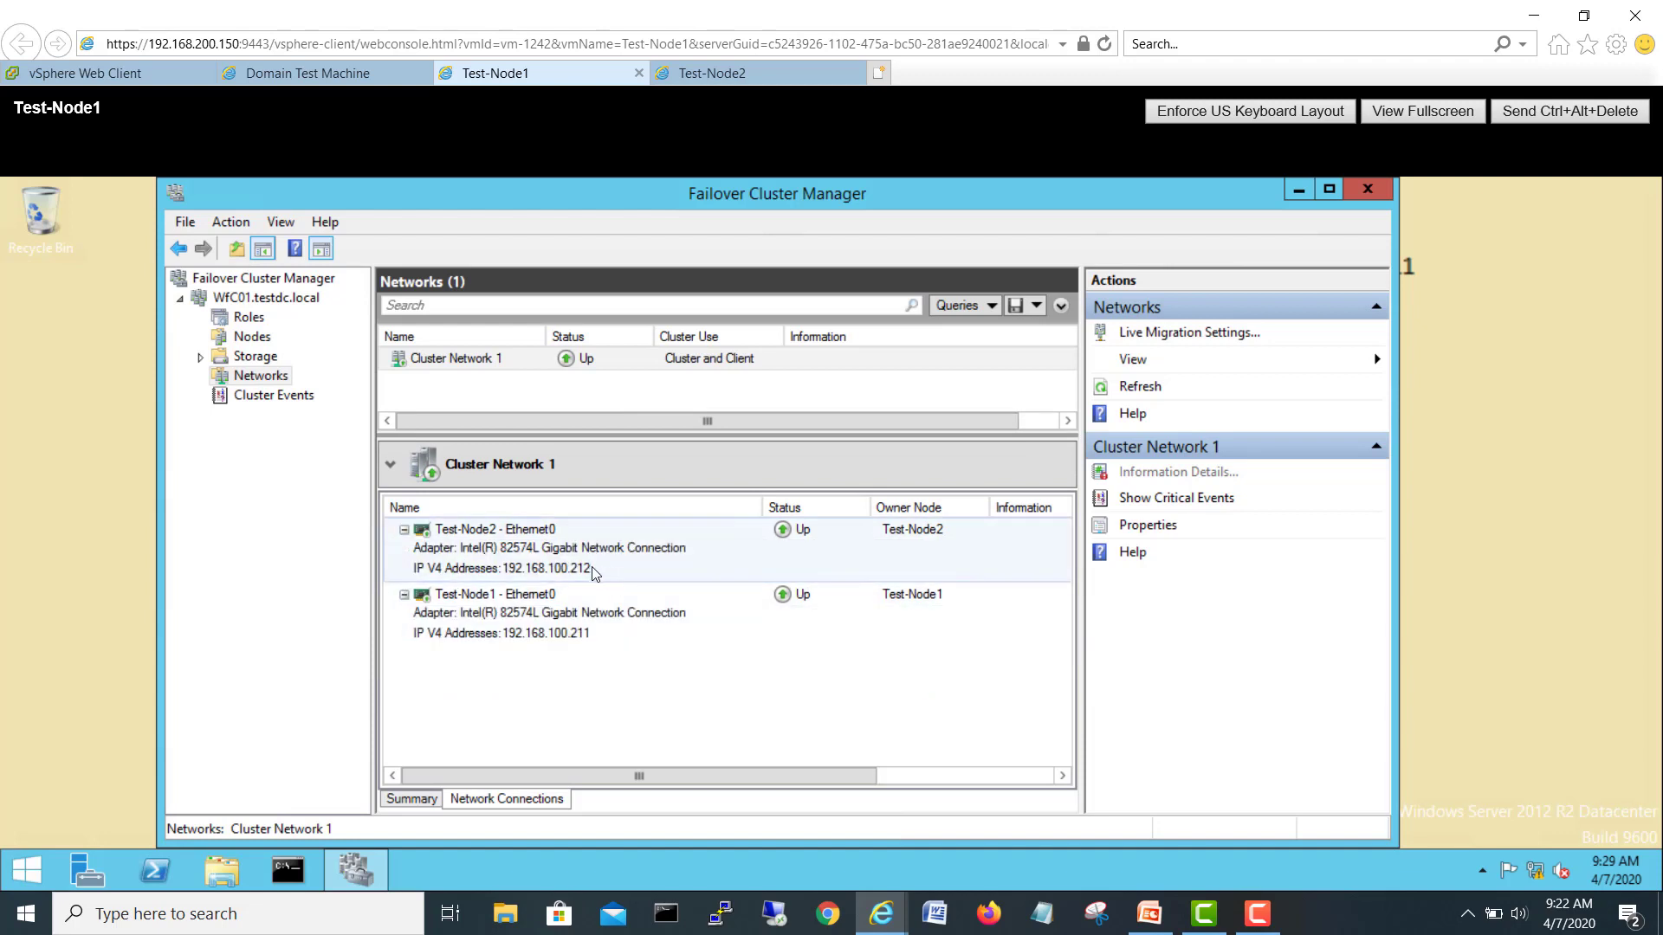
click(248, 318)
click(278, 299)
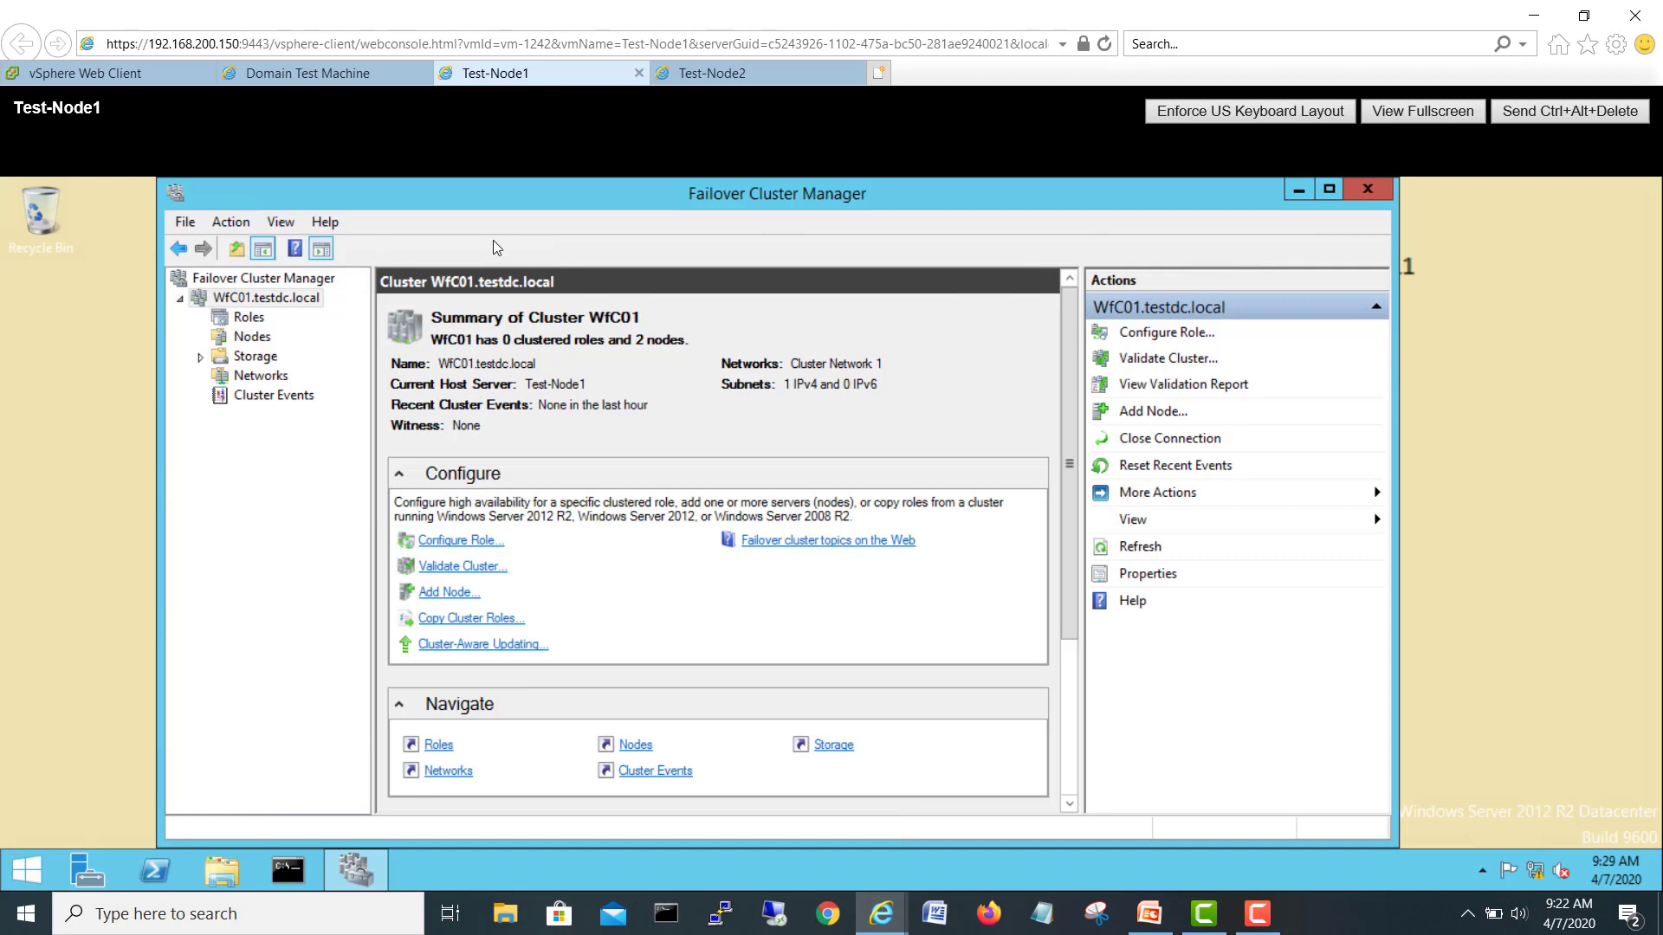
Step: On the Domain Test Machine, refresh the Computers container under testdc.local and check it for the cluster's computer object
click(282, 77)
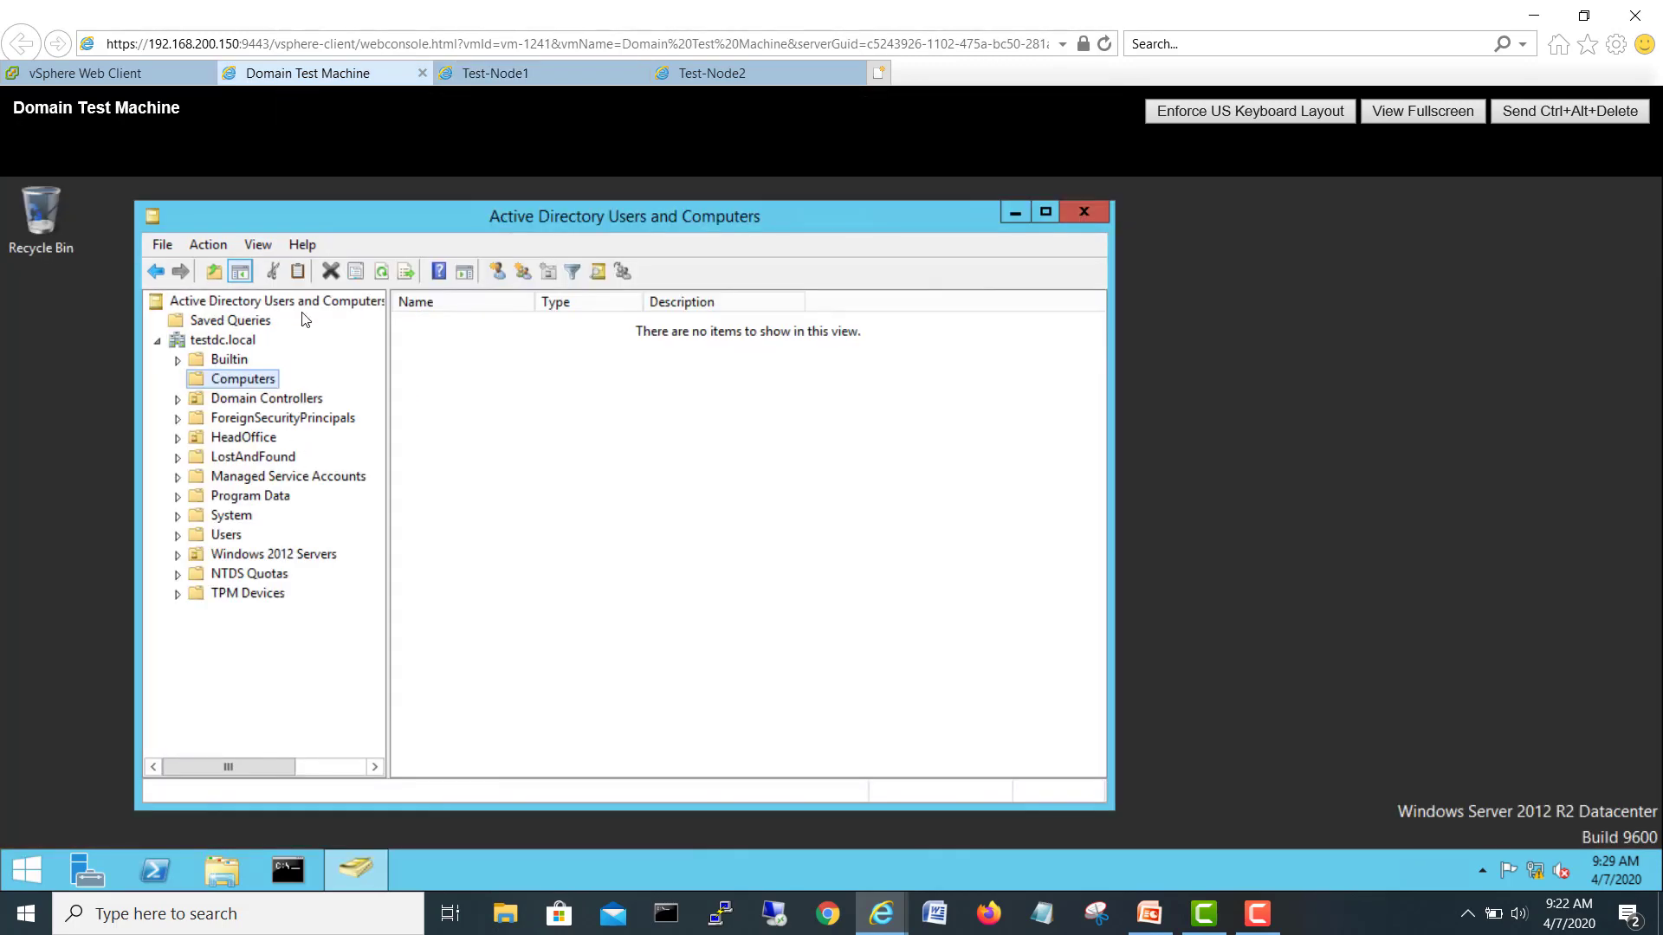
click(382, 272)
click(382, 275)
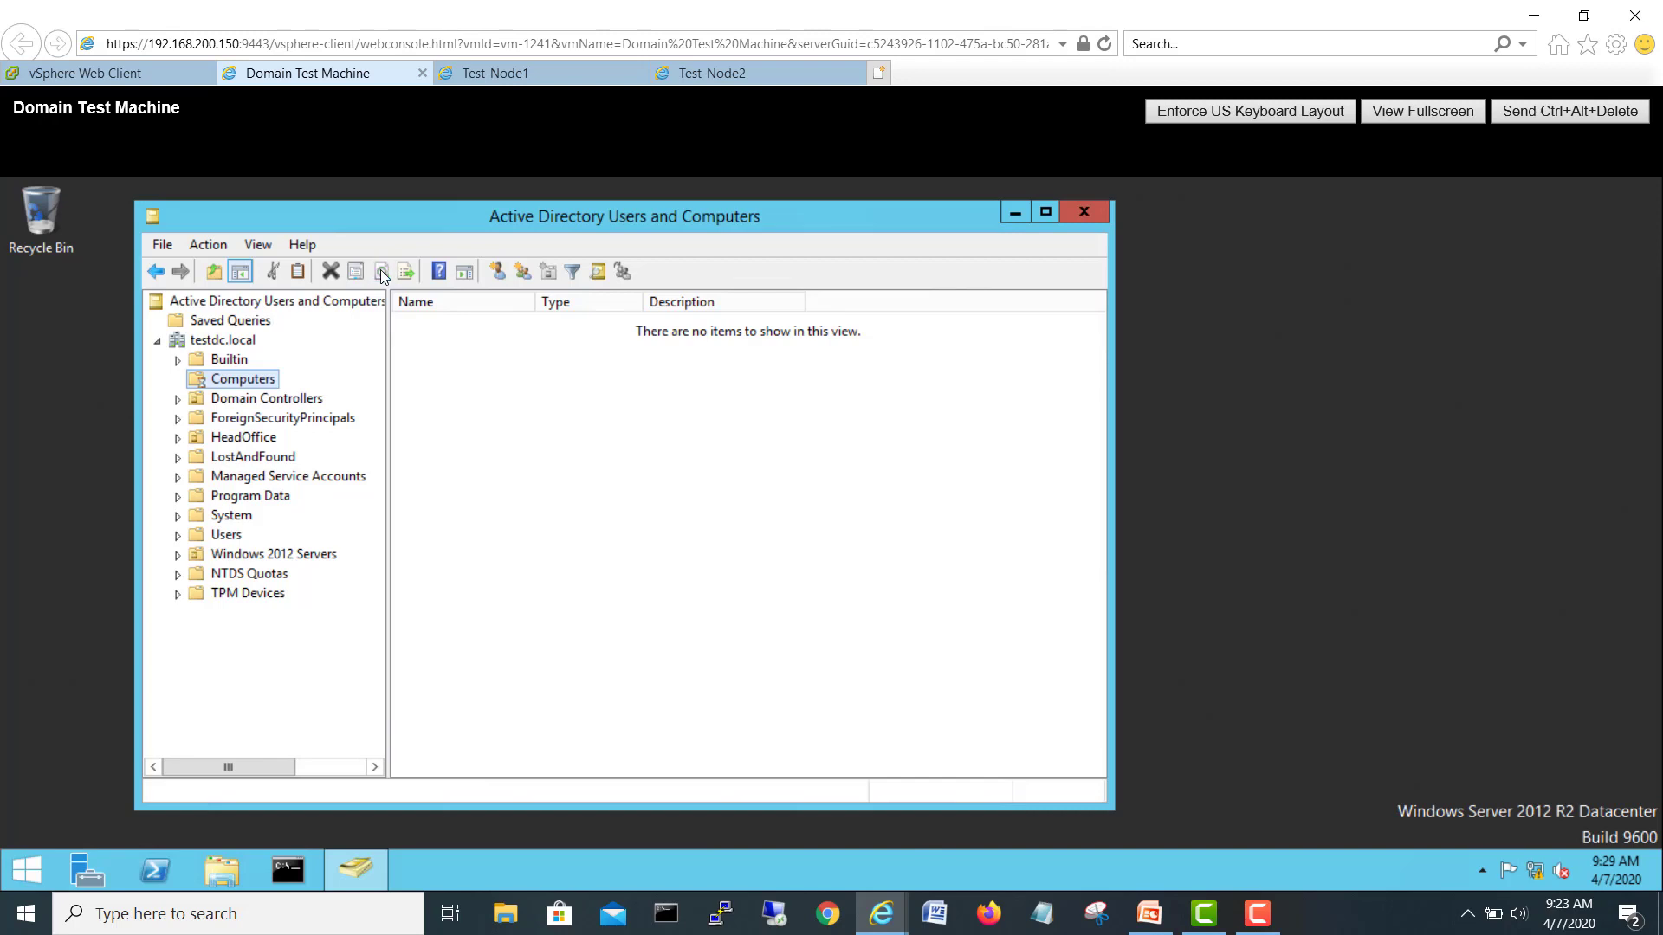
click(241, 342)
click(242, 380)
Step: Look up the WFC01 computer account in Windows 2012 Servers, and widen the Description column to read its full description
click(266, 557)
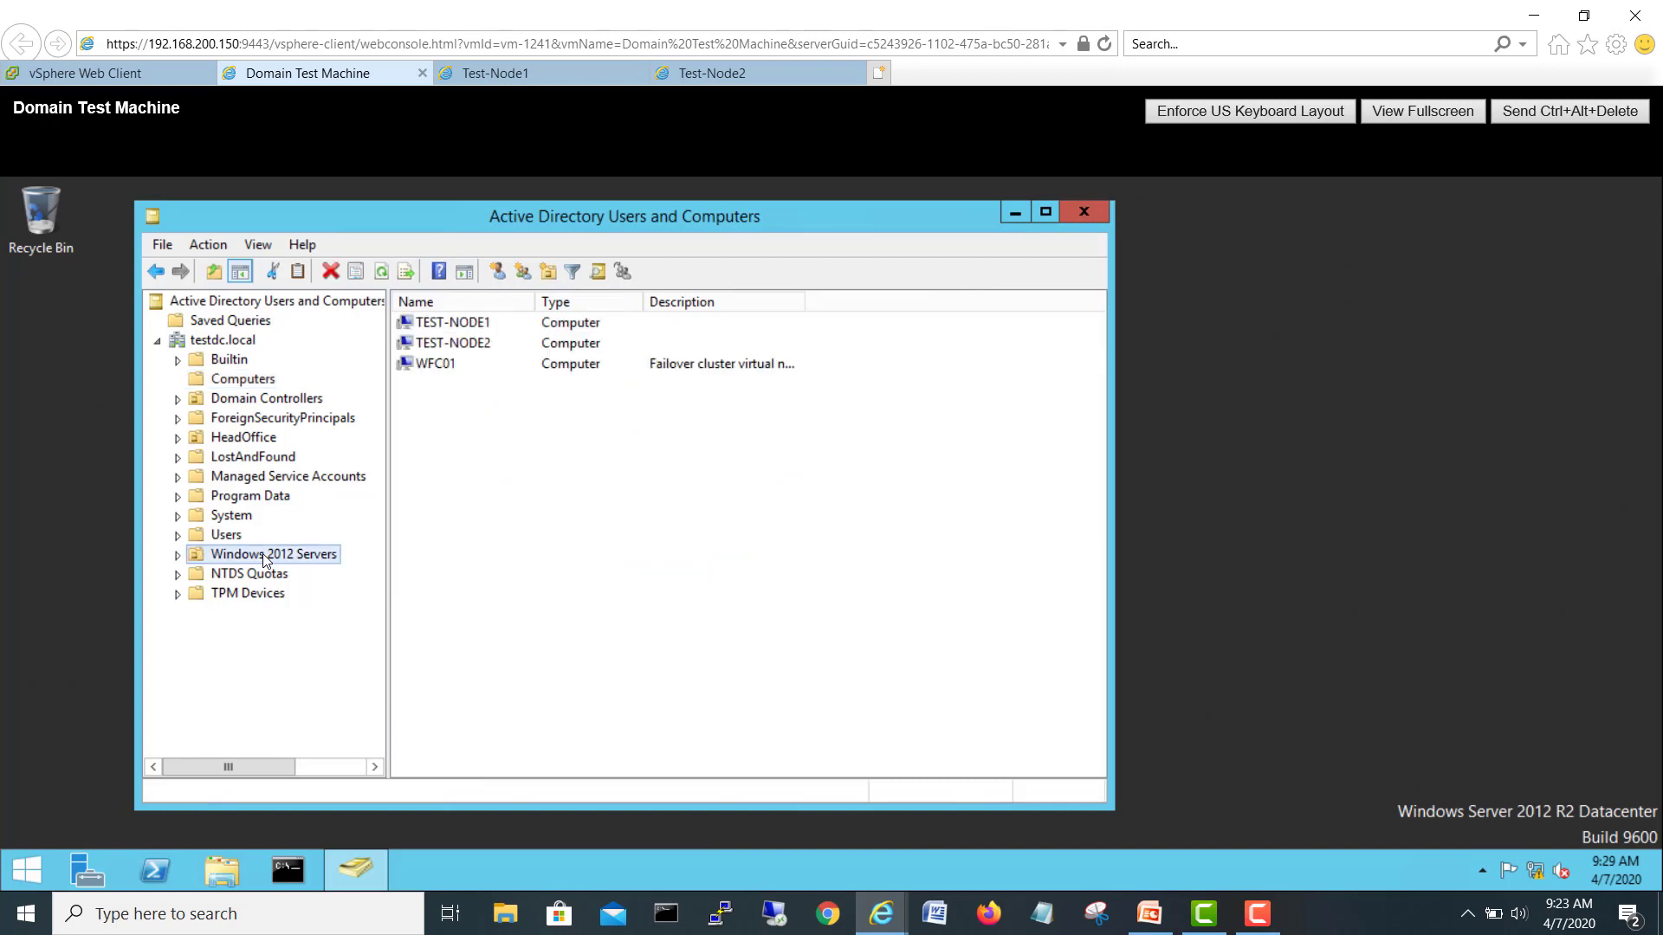
click(805, 306)
double_click(806, 307)
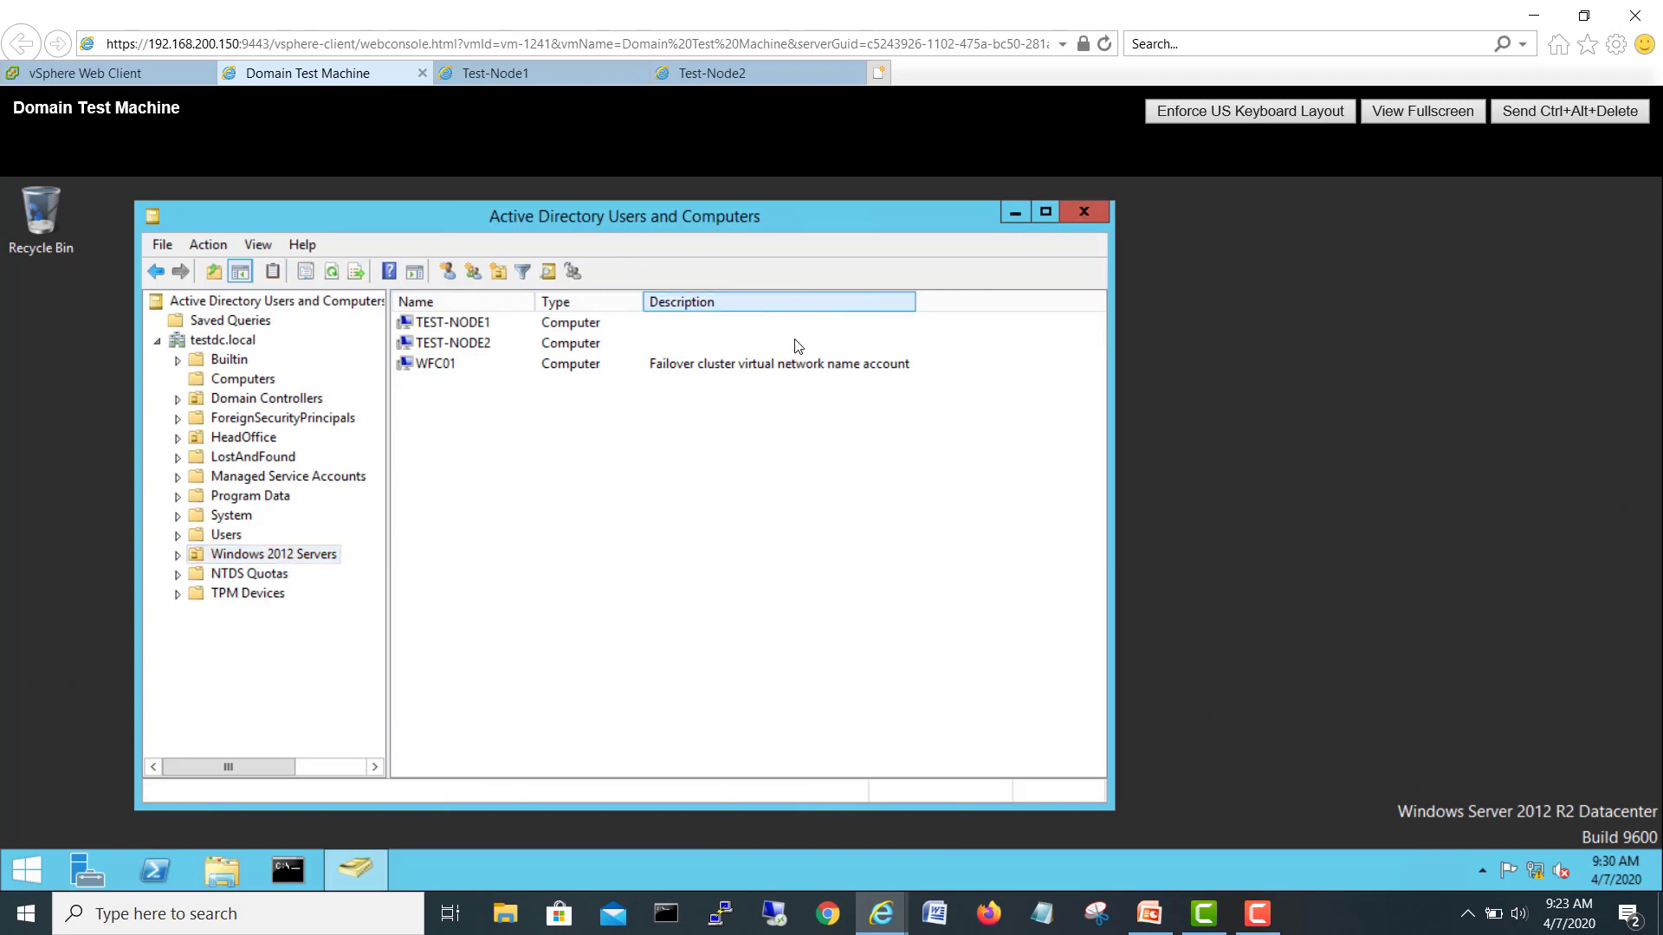
click(444, 371)
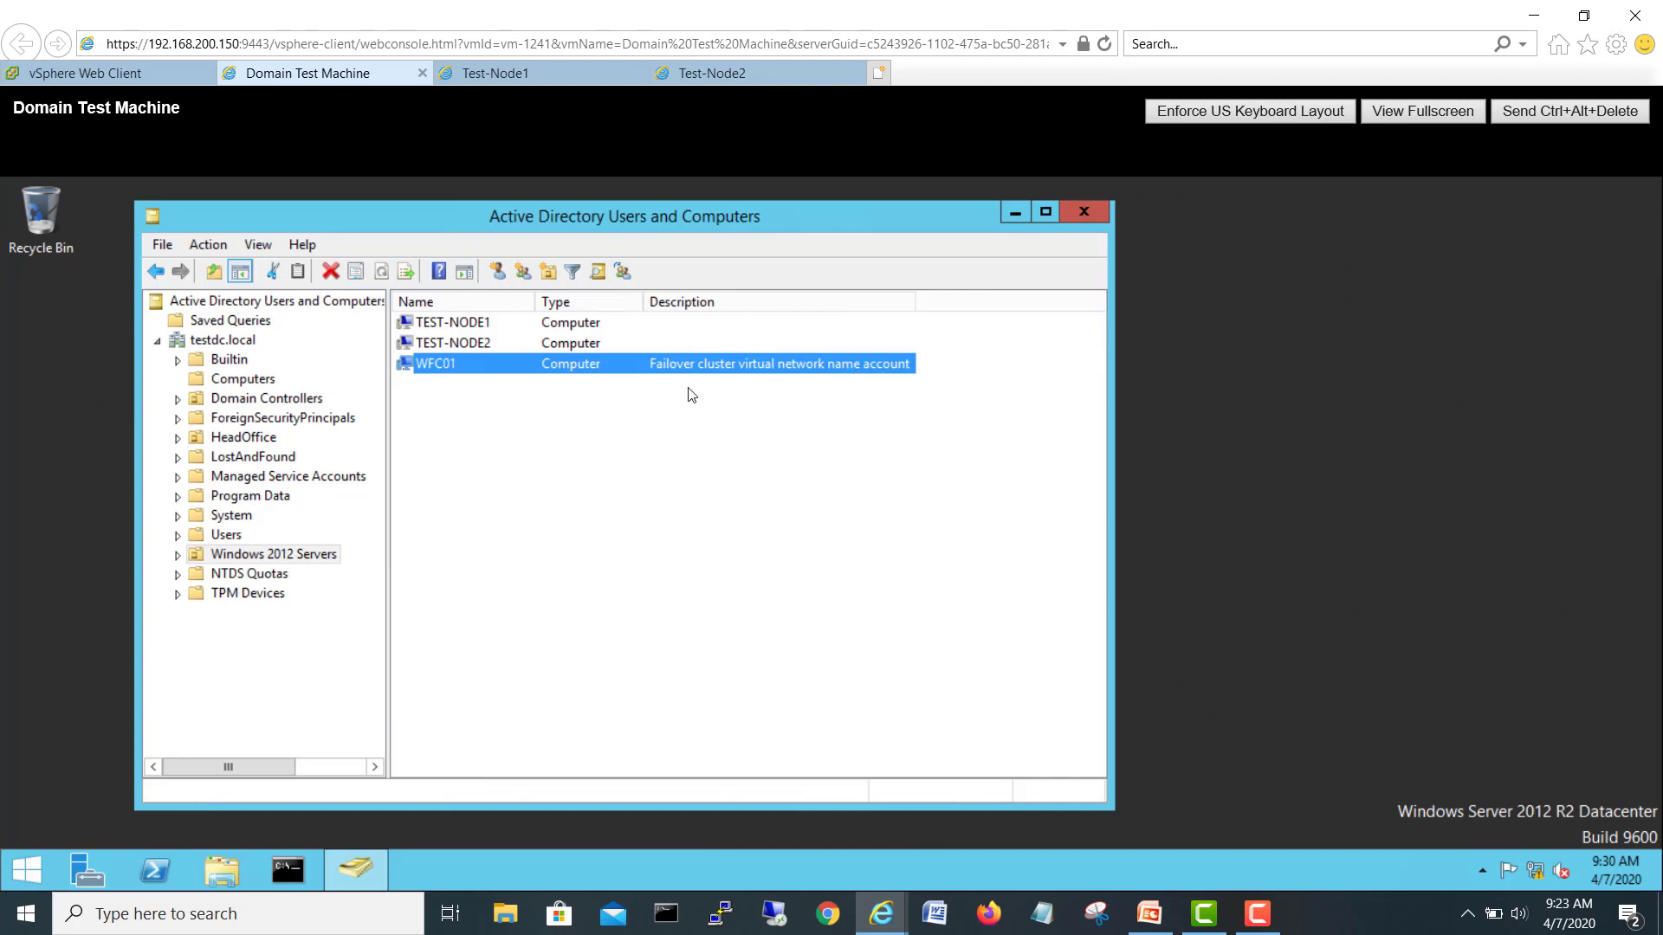
click(557, 473)
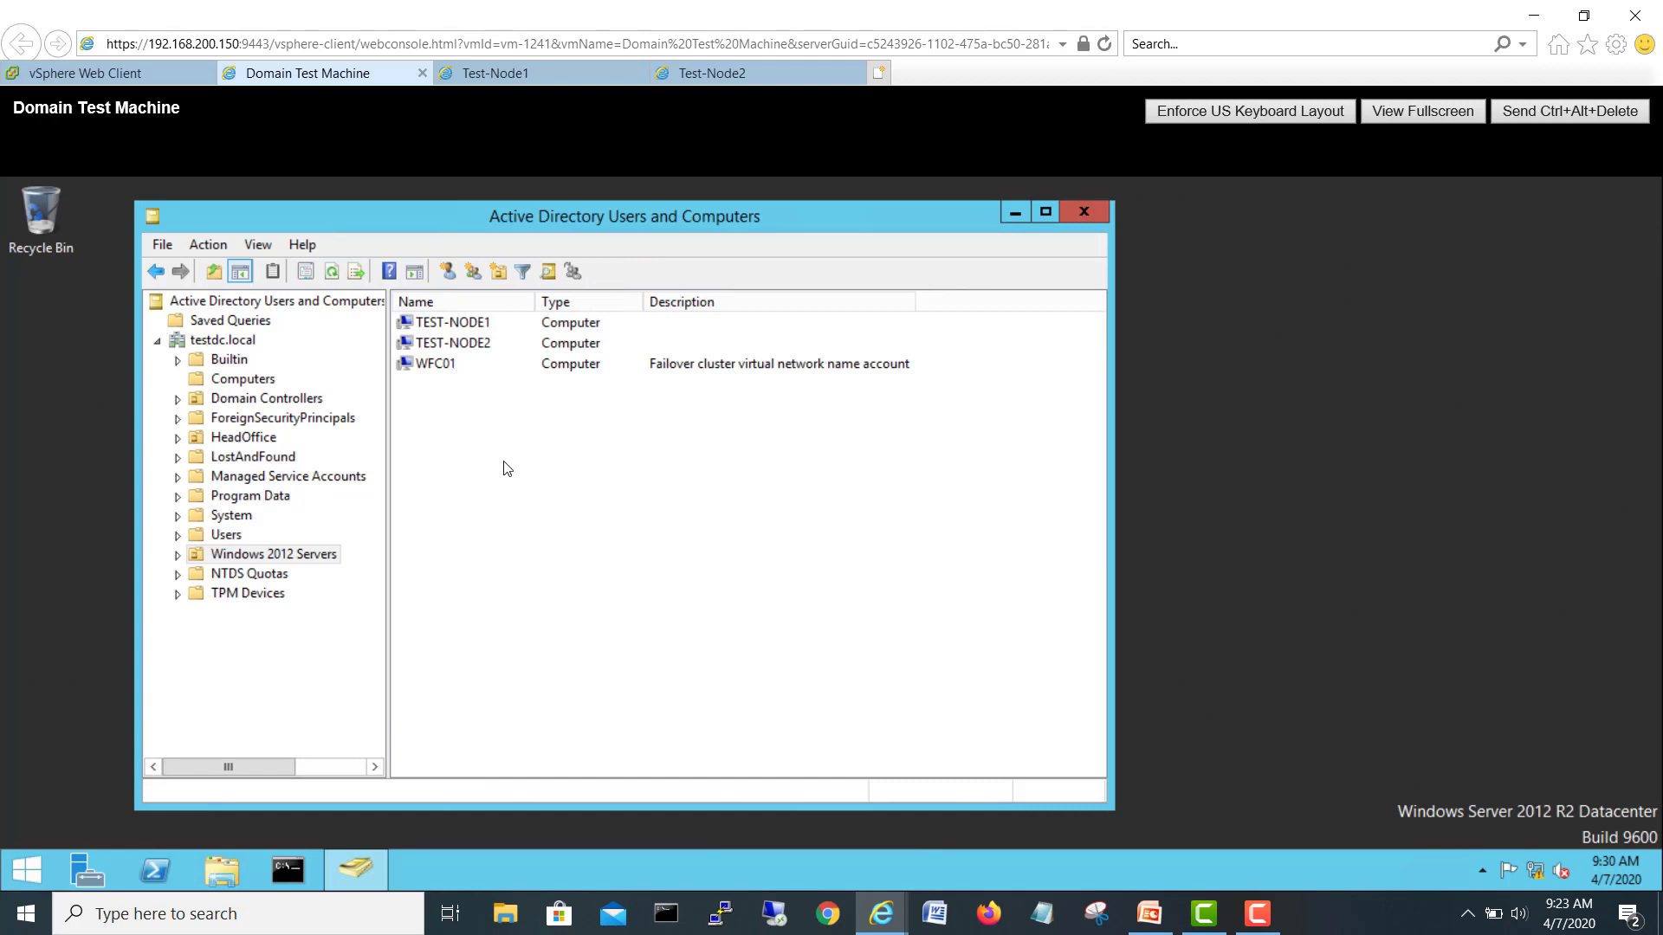
Step: On Test-Node1, check the cluster's roles, and consult the 192.168.100.214 address label on the Failover Cluster slide in PowerPoint
click(526, 78)
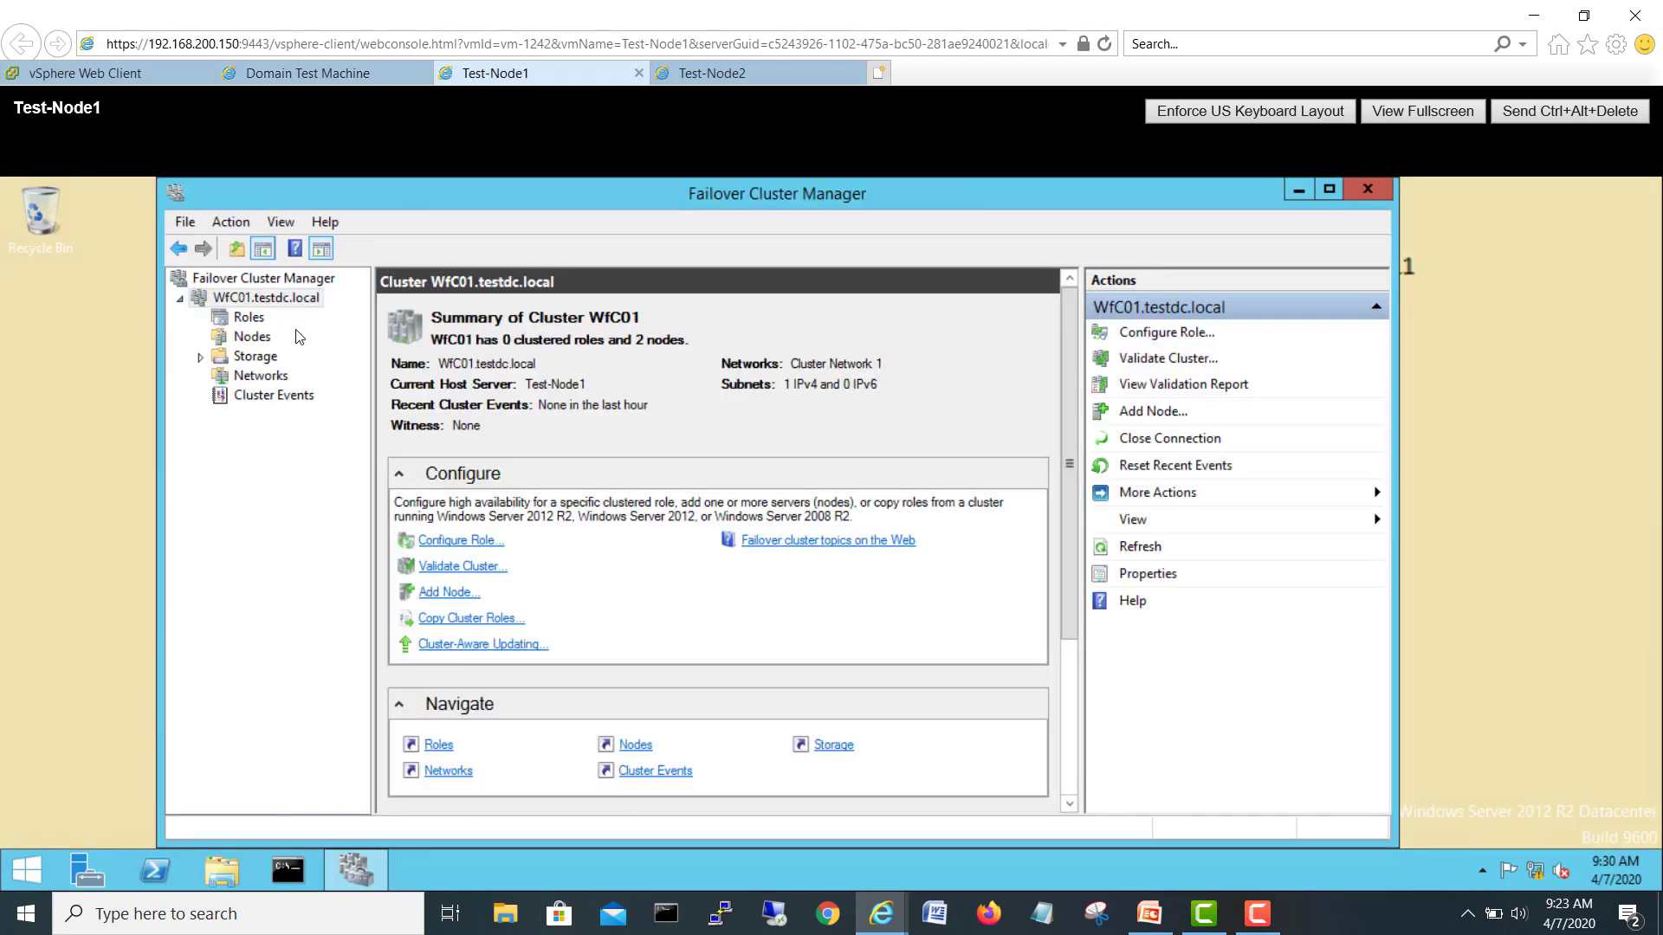
click(258, 322)
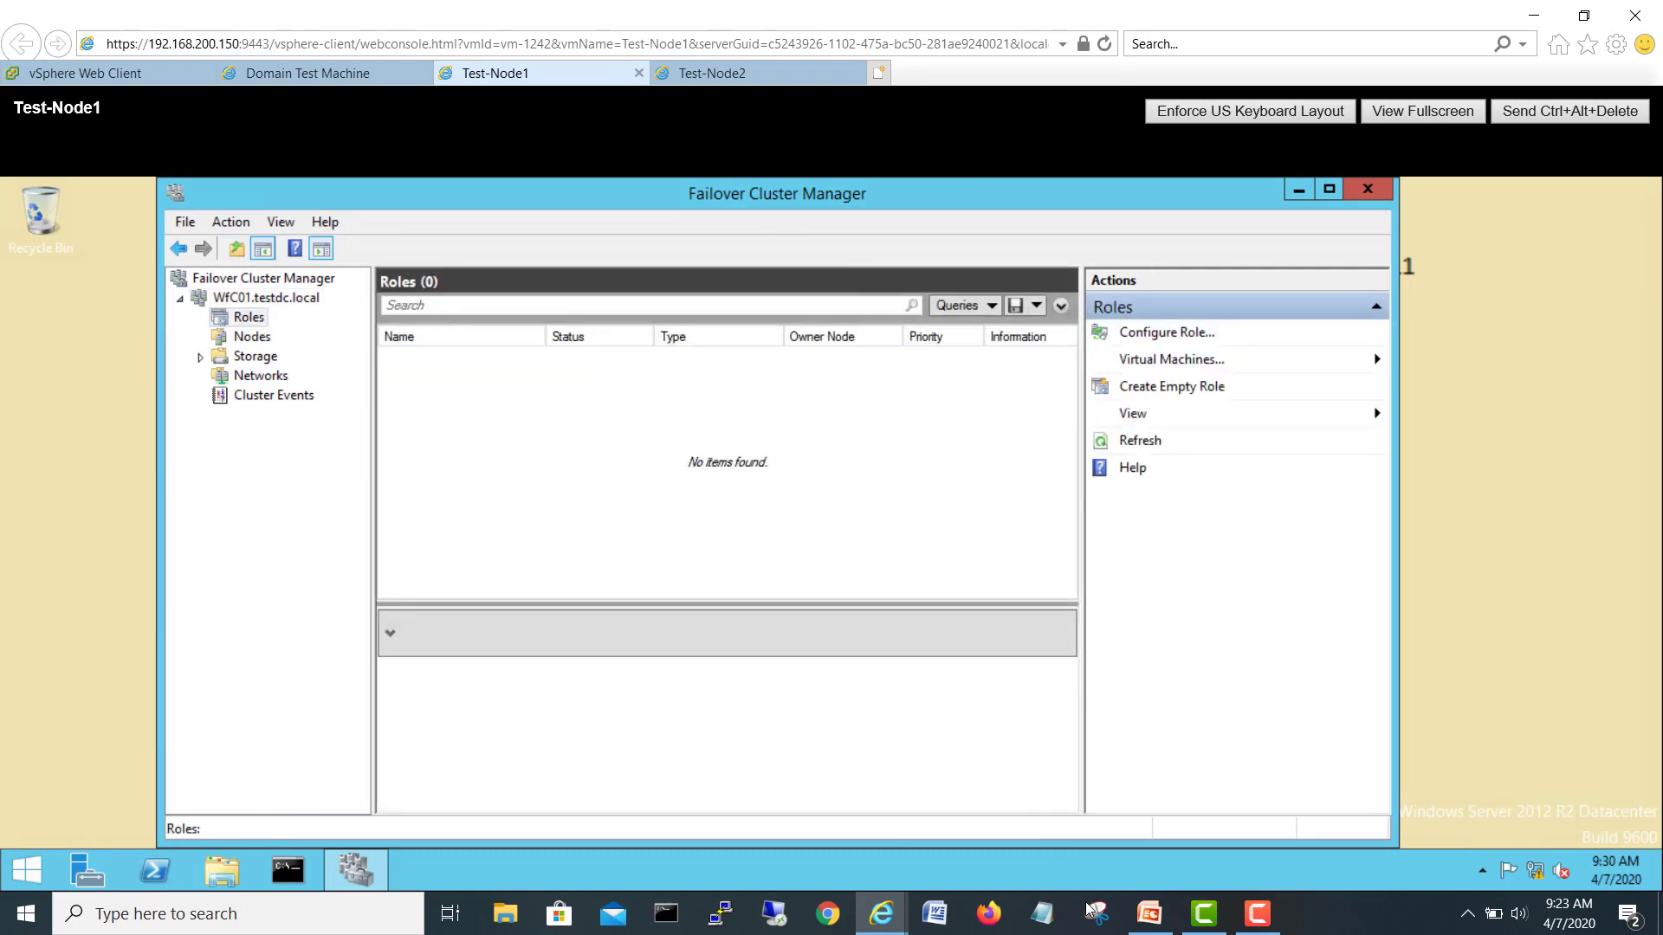
click(1150, 914)
click(845, 704)
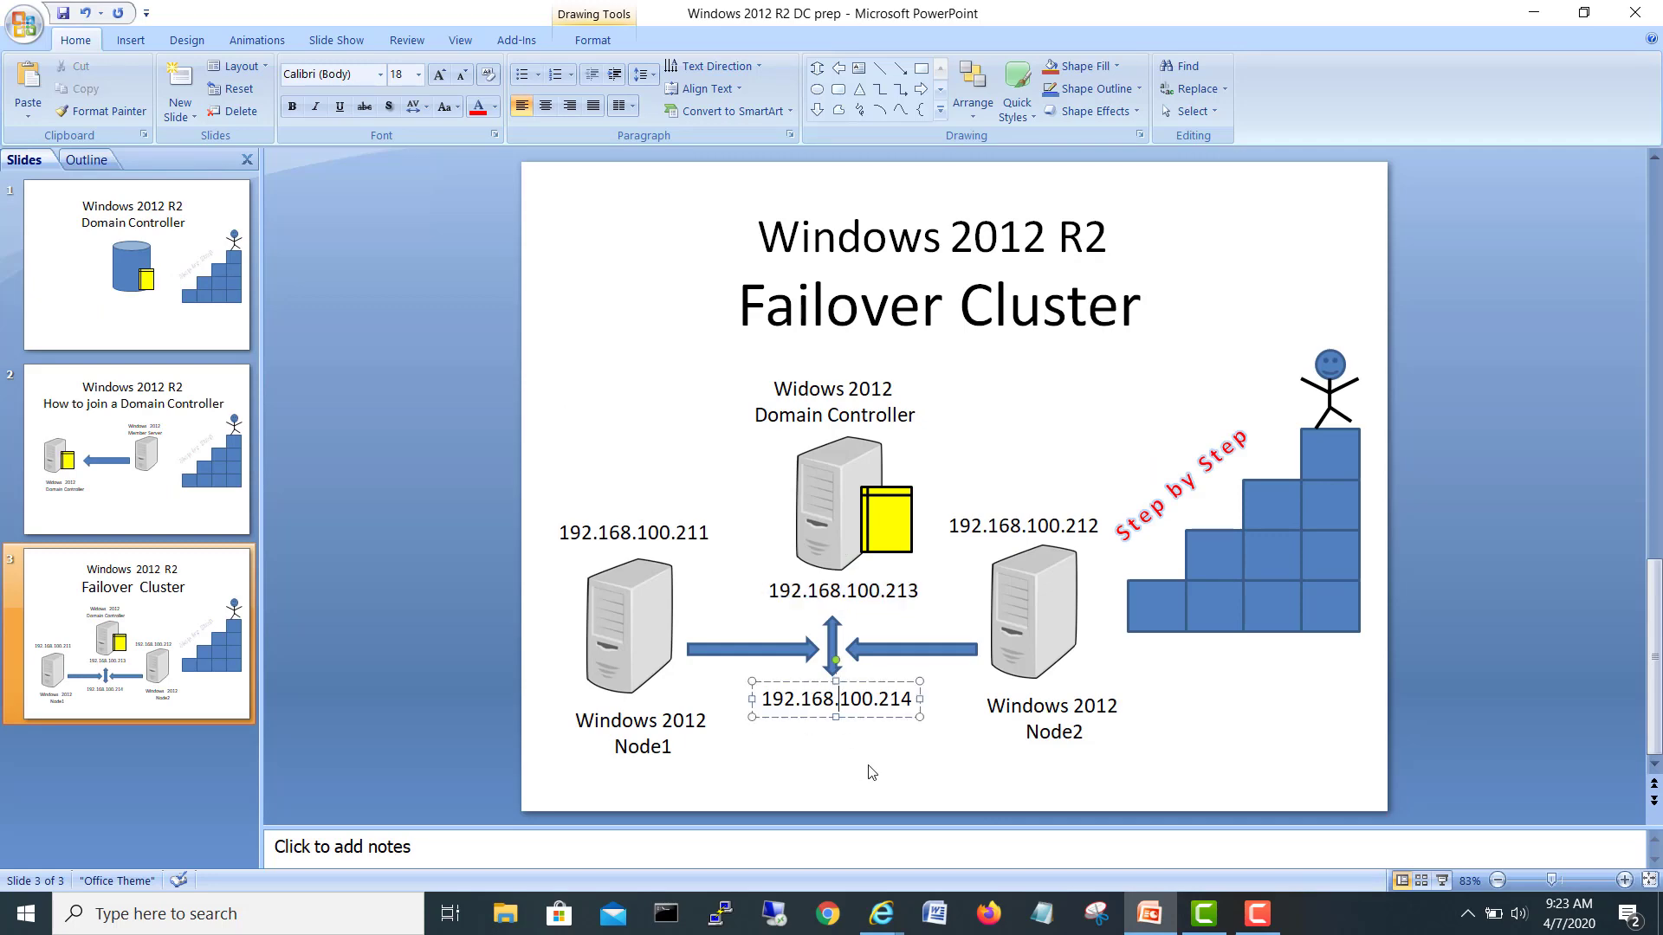
Step: Switch back to the Test-Node1 console in Internet Explorer and view the summary of WfC01.testdc.local
mouse_move(881, 914)
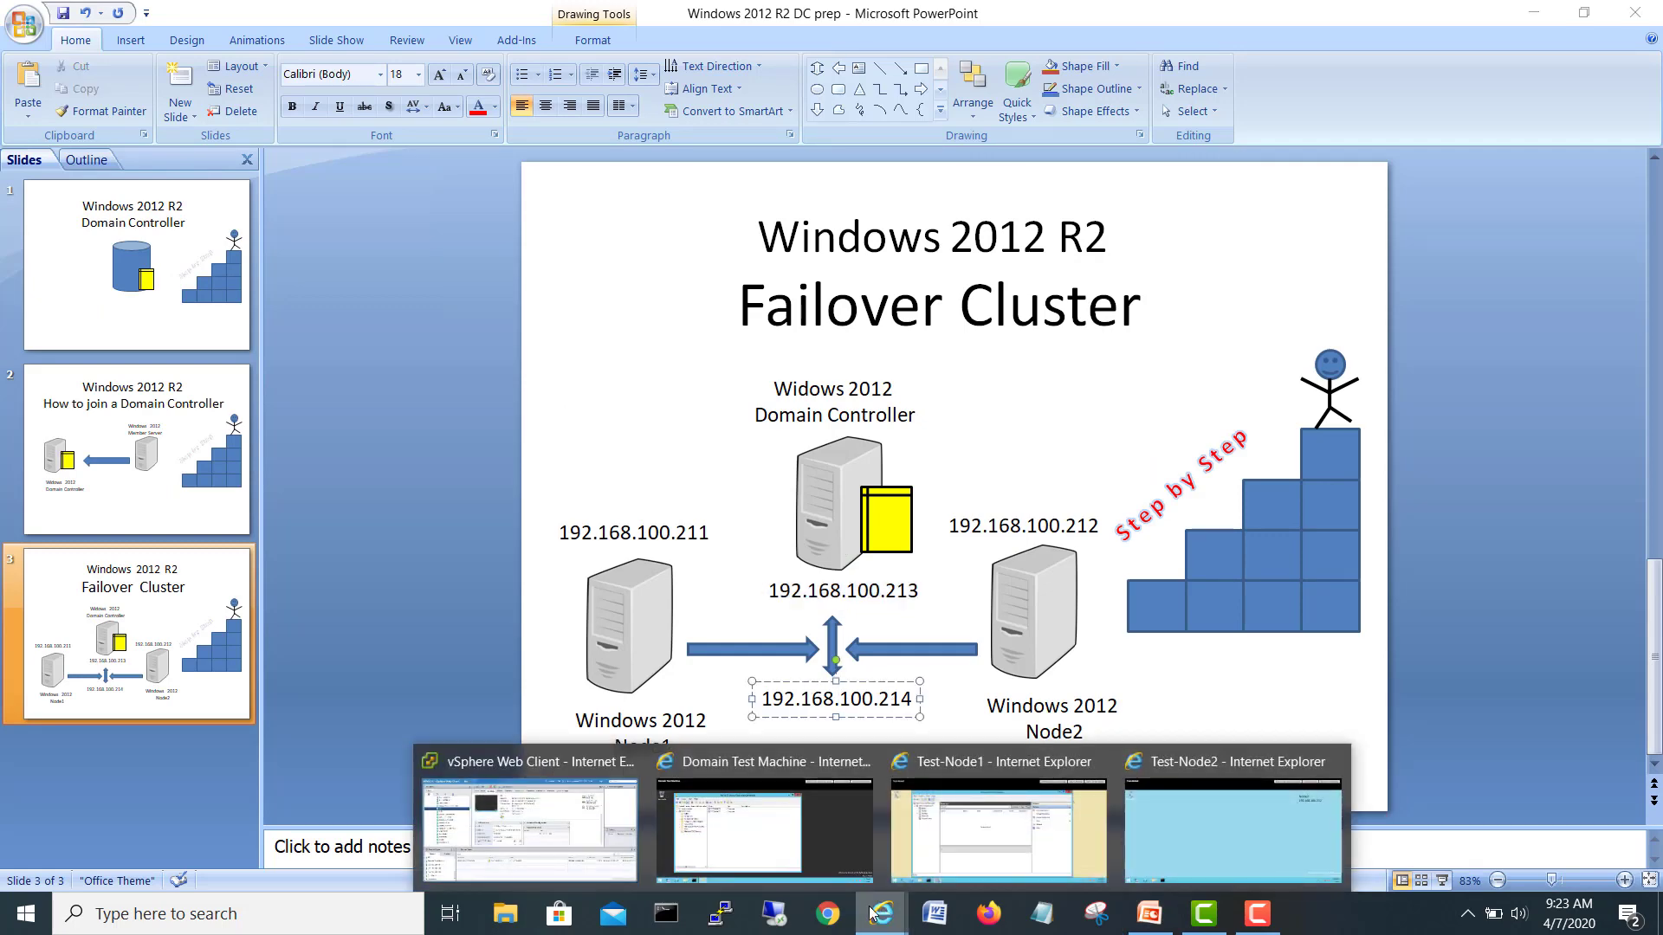
click(781, 858)
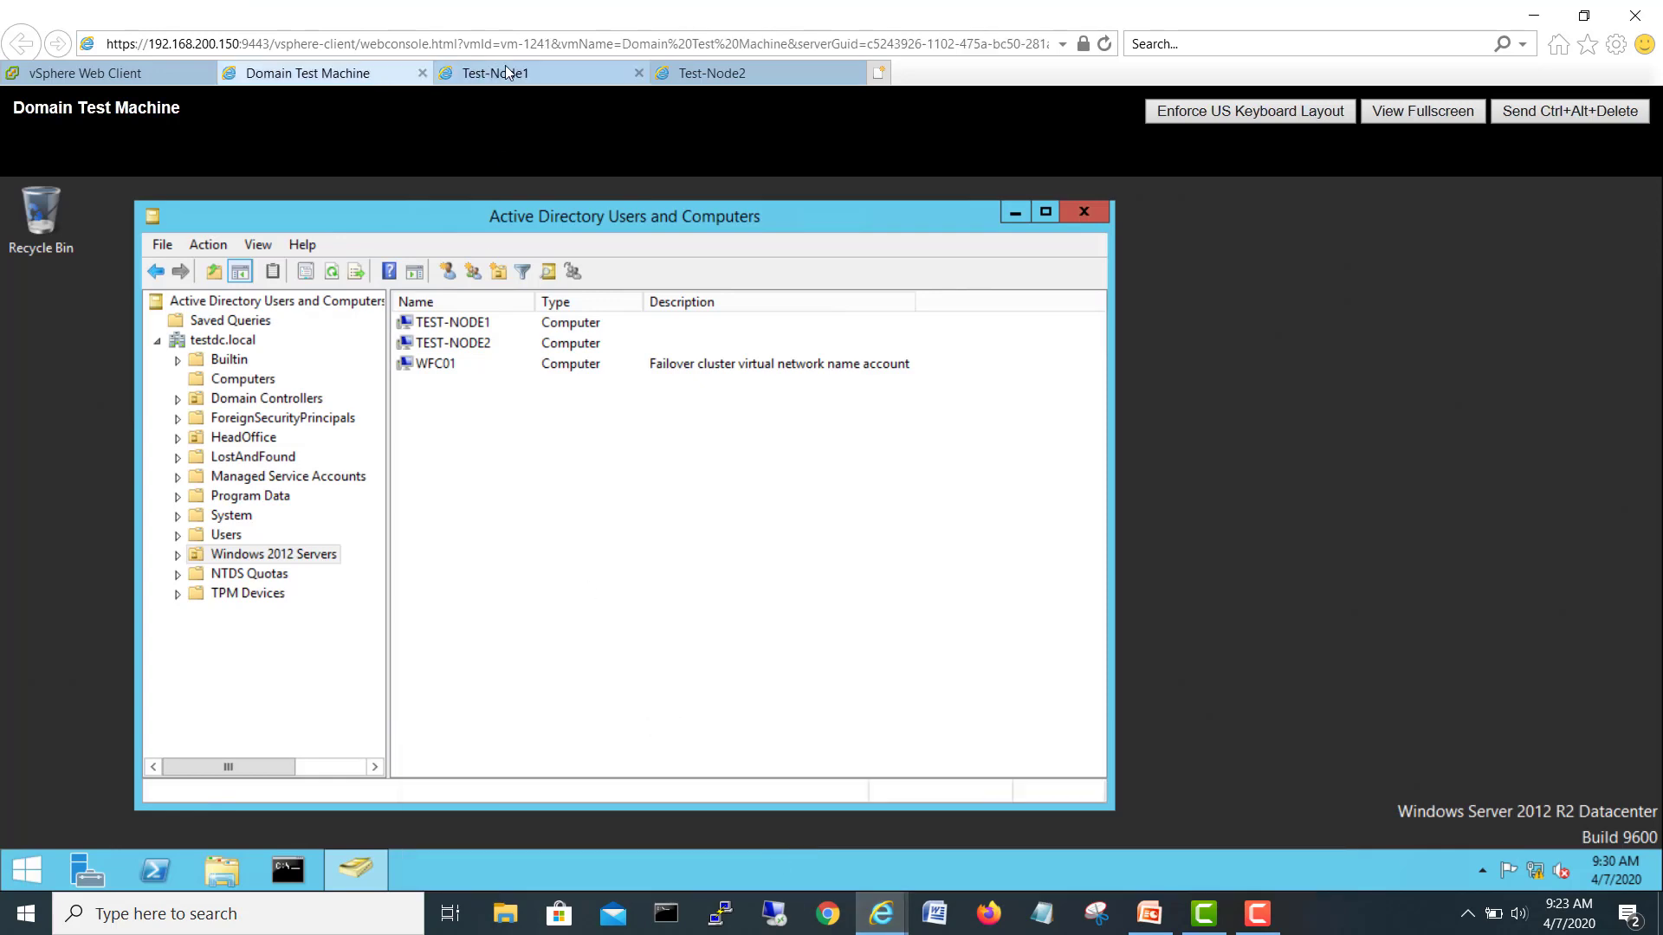
click(509, 73)
click(243, 298)
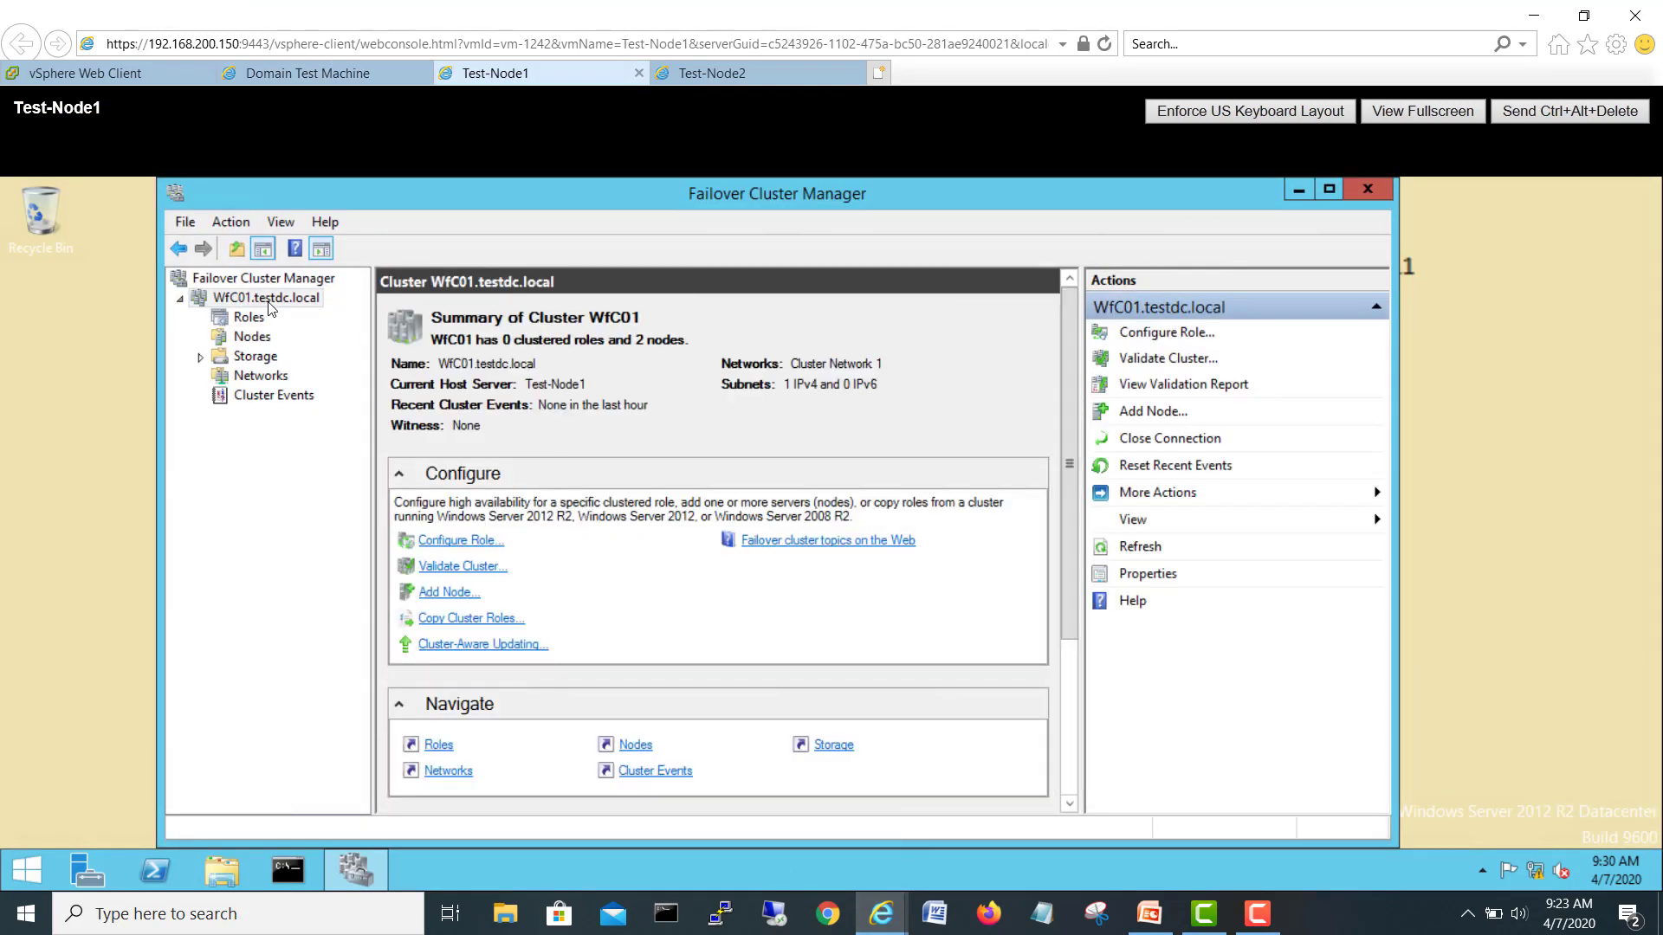
Step: On the Domain Test Machine, open the security permissions of the Computers container under testdc.local
click(304, 81)
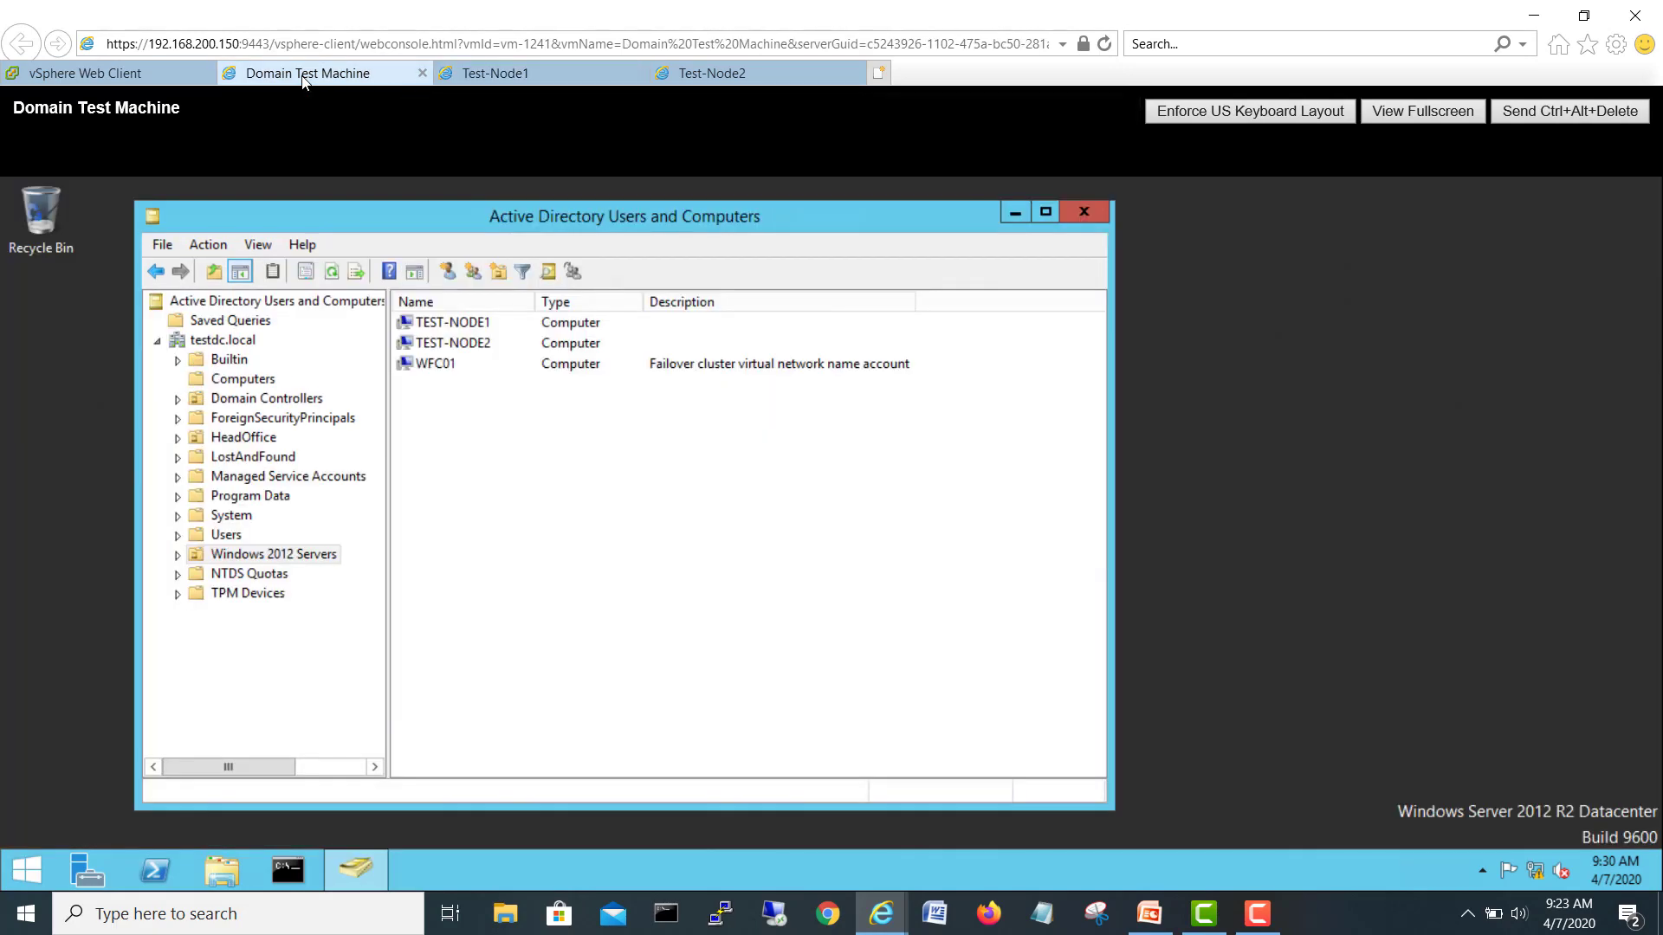
click(234, 384)
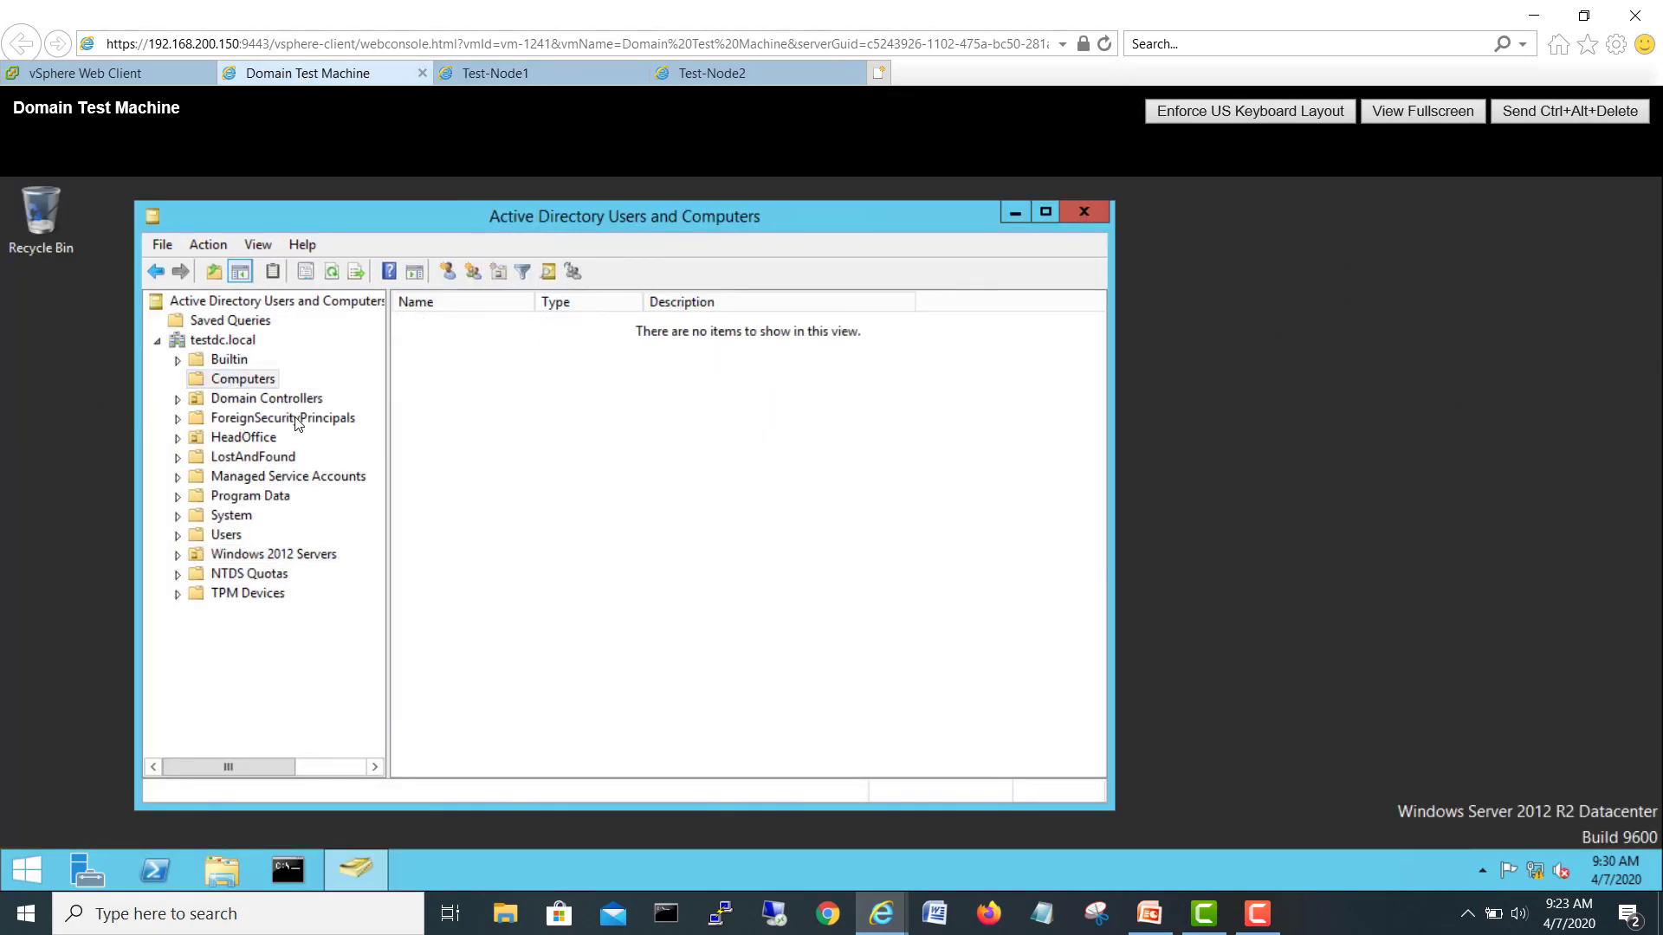
right_click(266, 382)
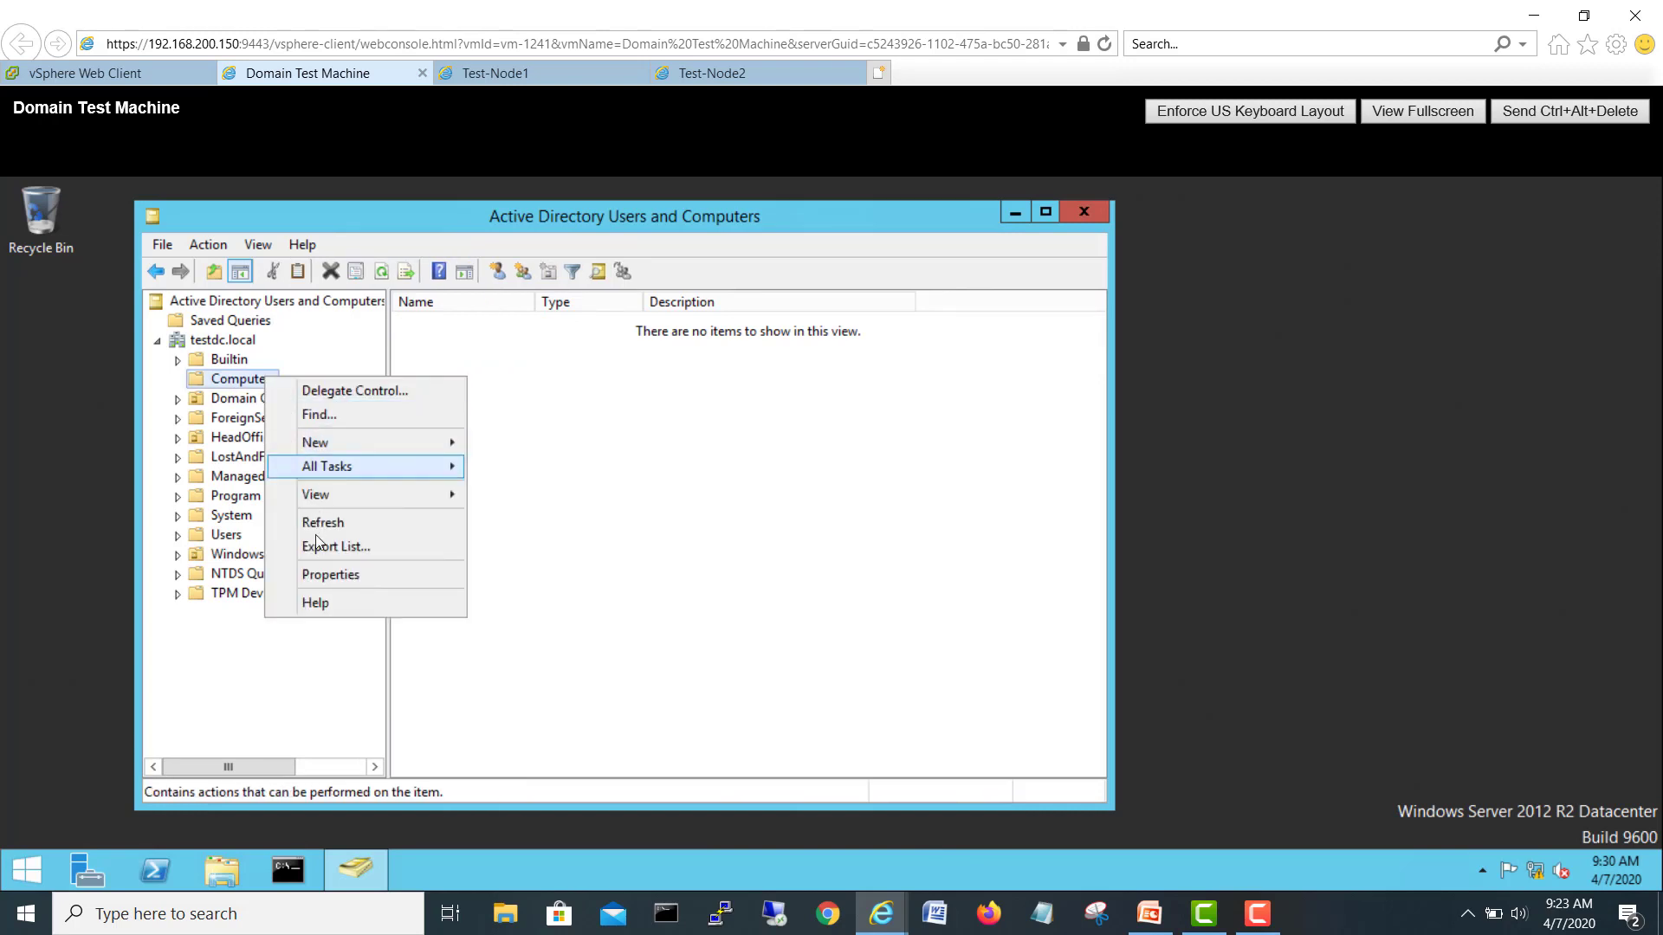
click(333, 576)
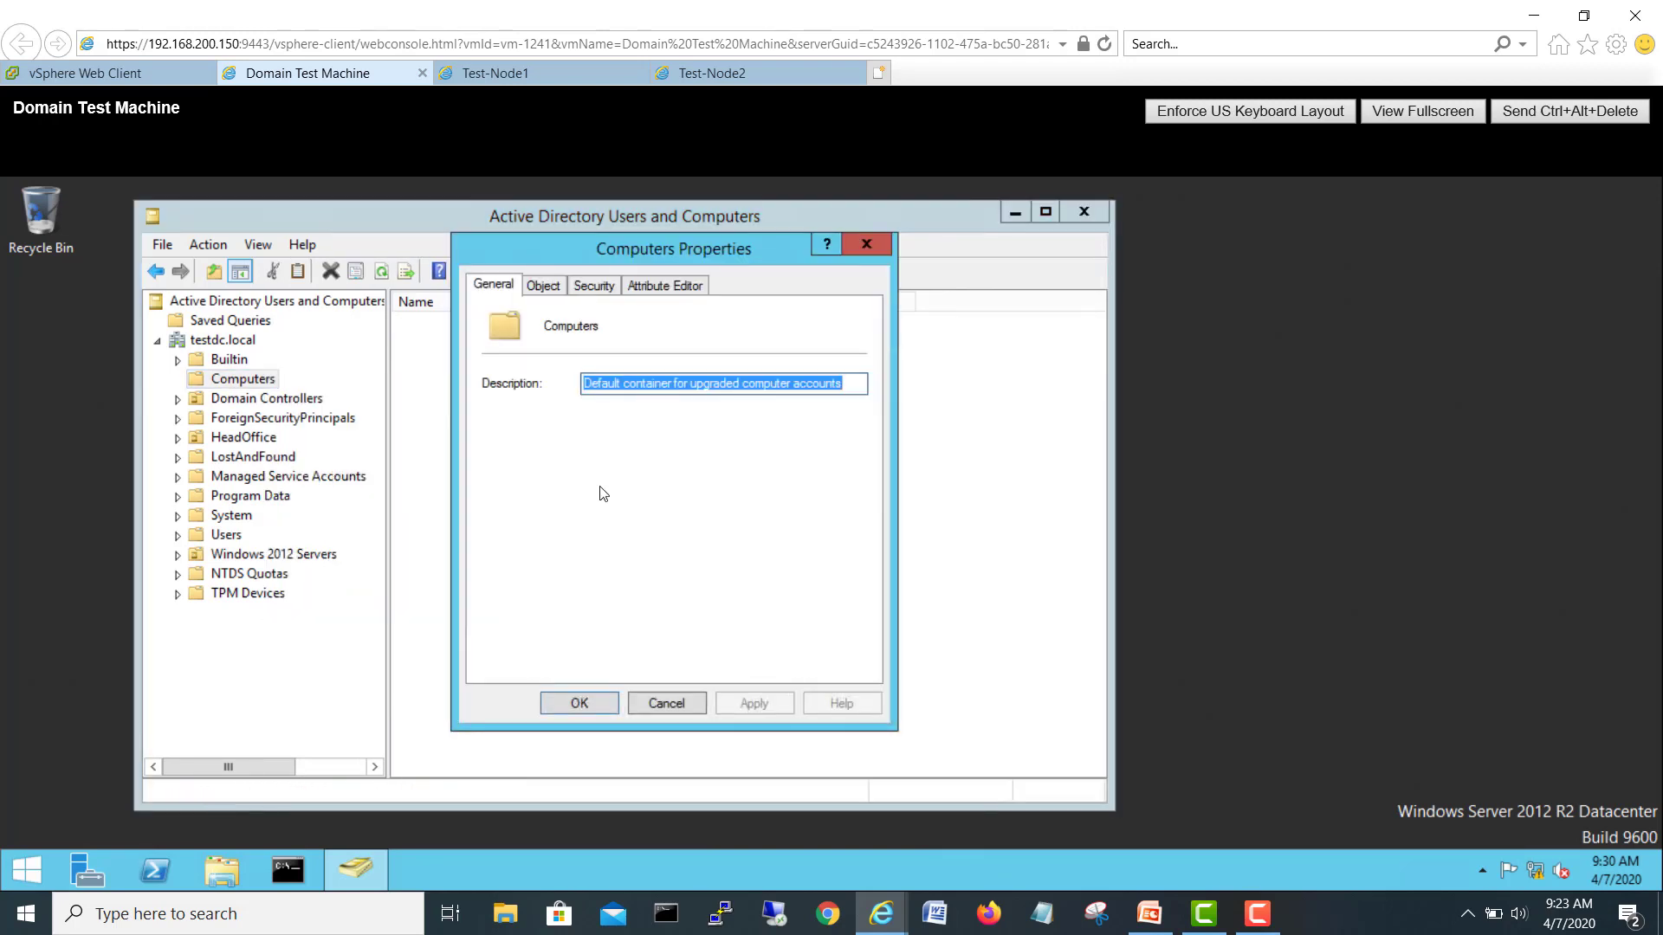
click(602, 286)
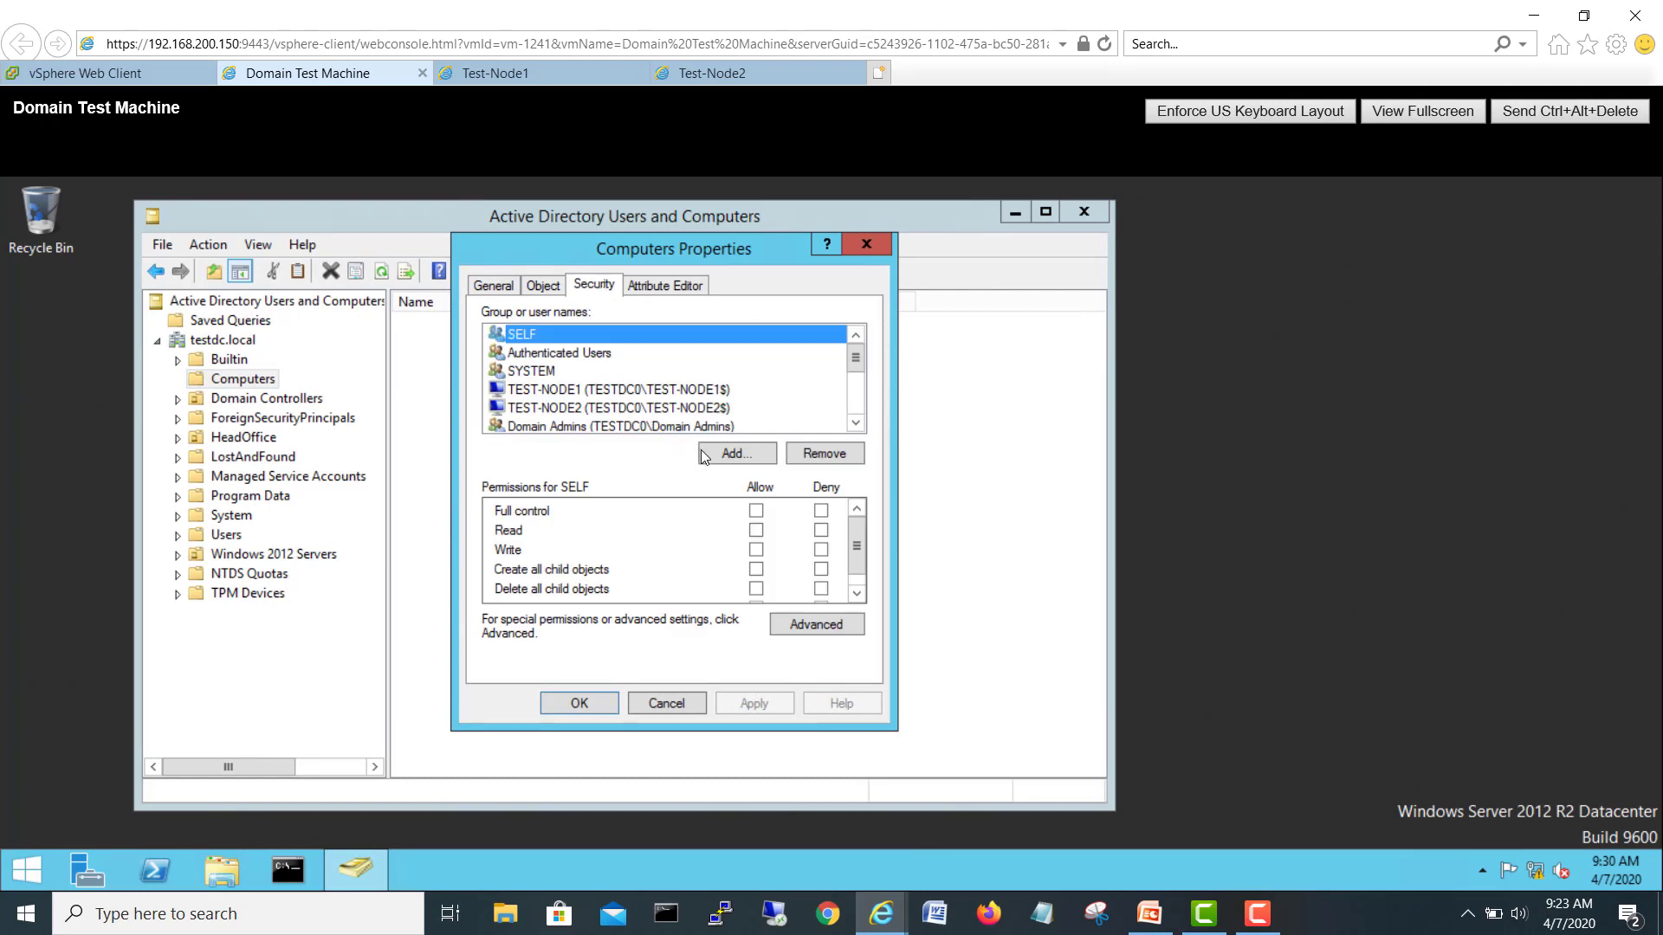
Step: Include Computers in the searched object types and add the WFC01 computer account to the Computers container's permission list
click(735, 455)
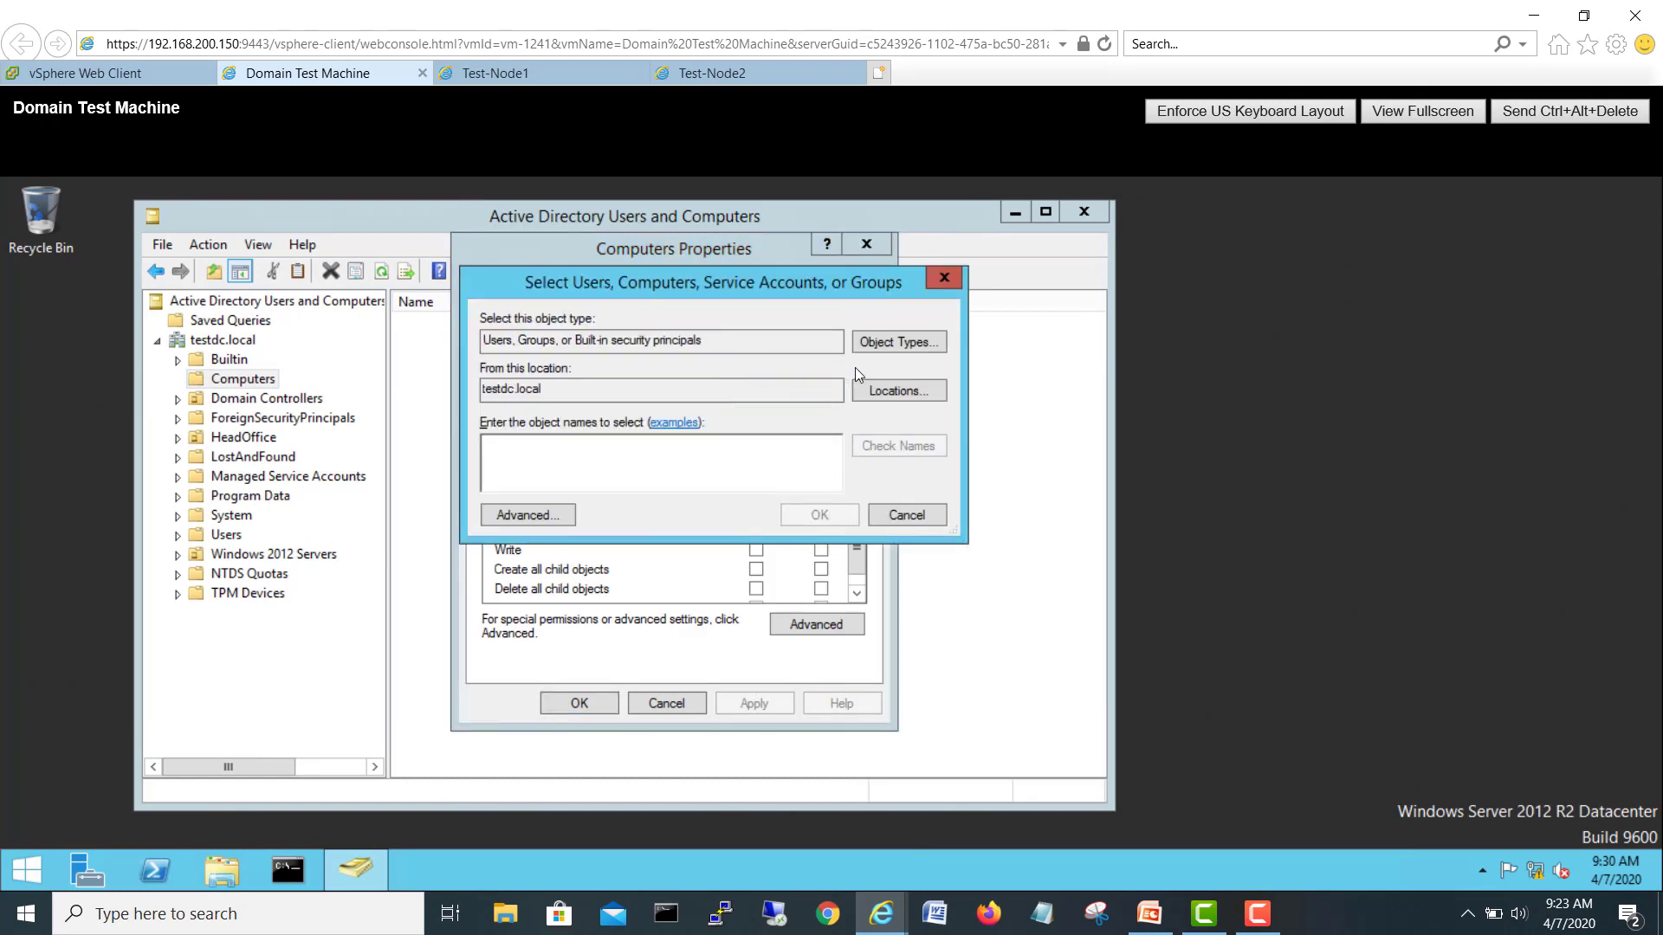
click(917, 343)
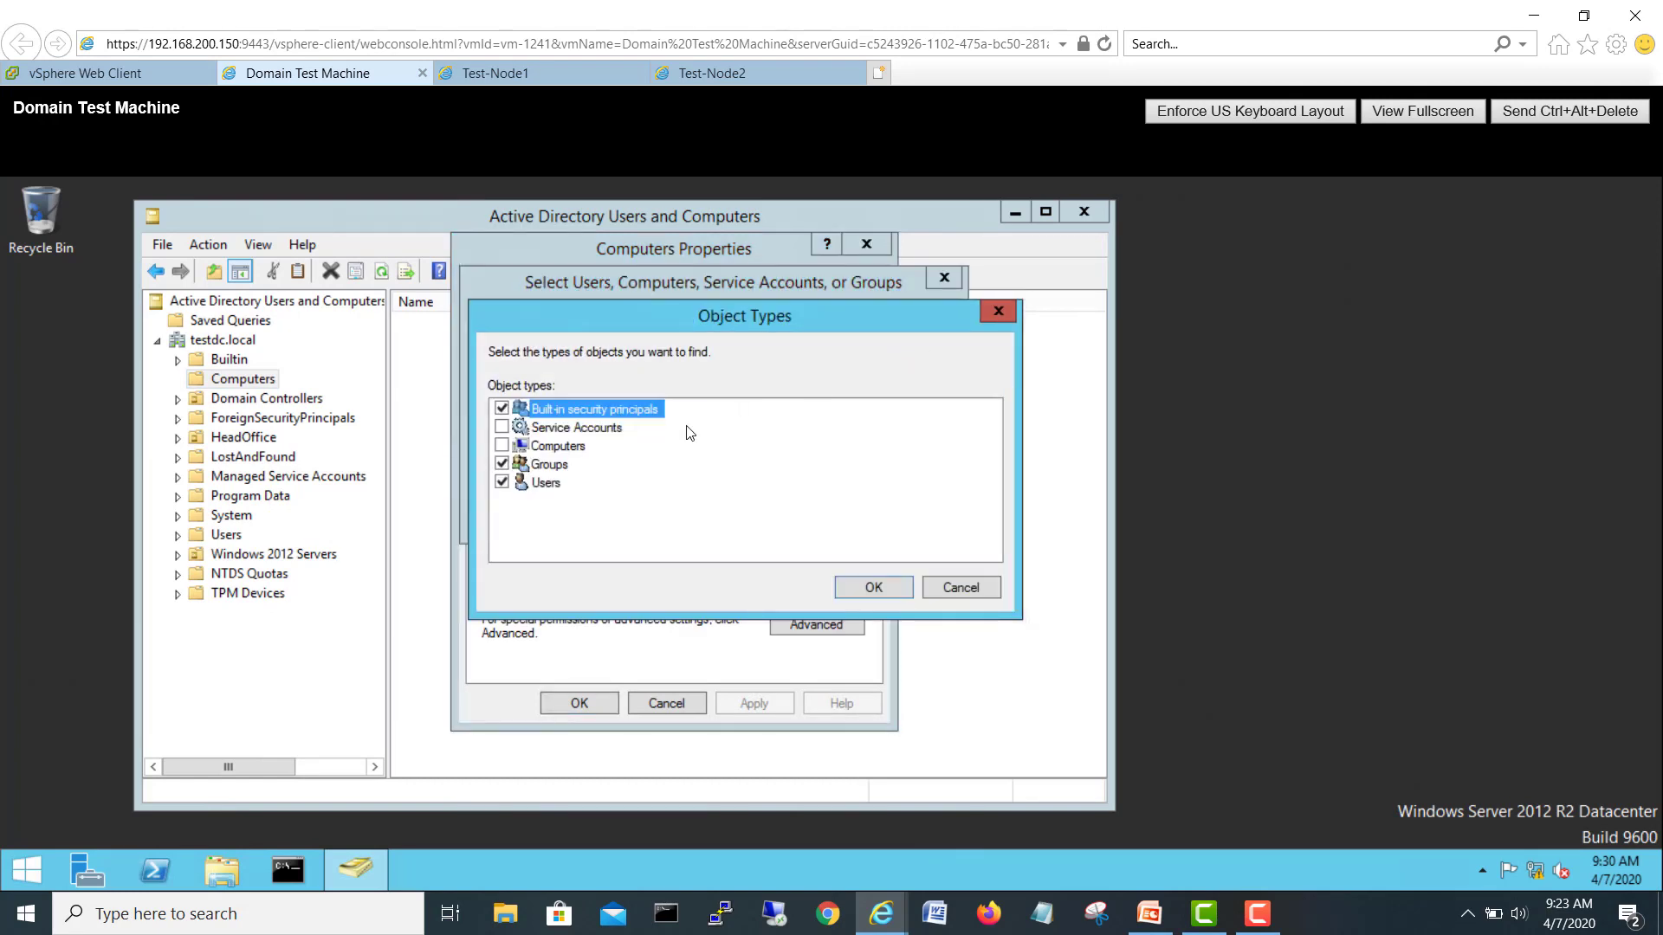
click(502, 446)
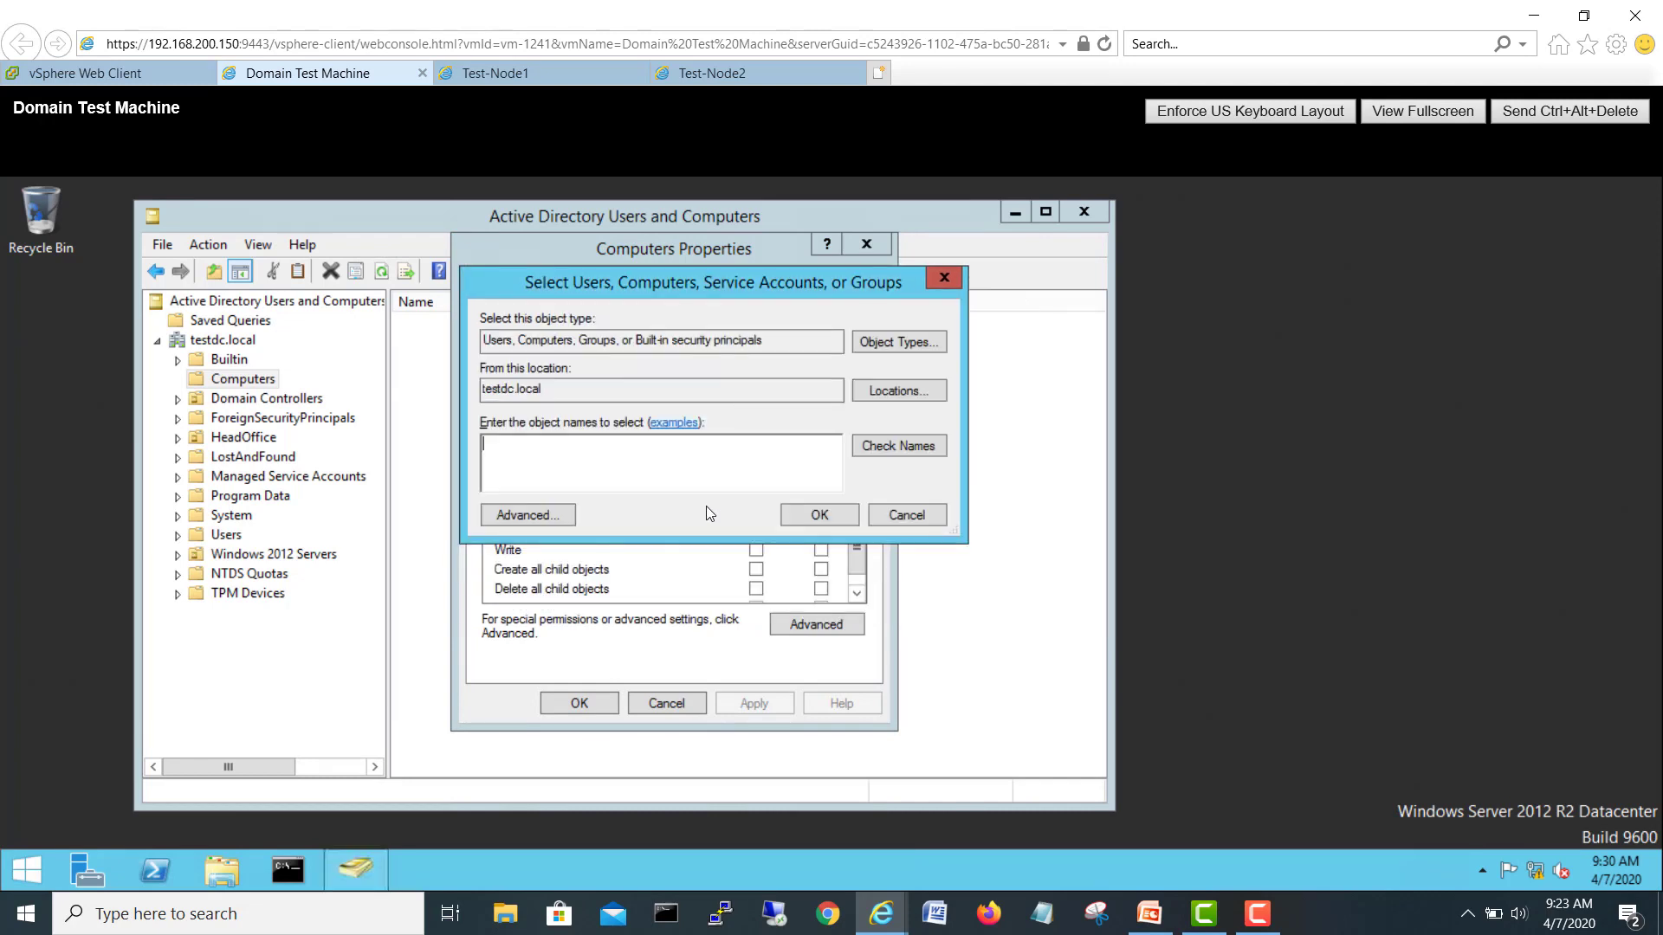
click(858, 588)
click(928, 446)
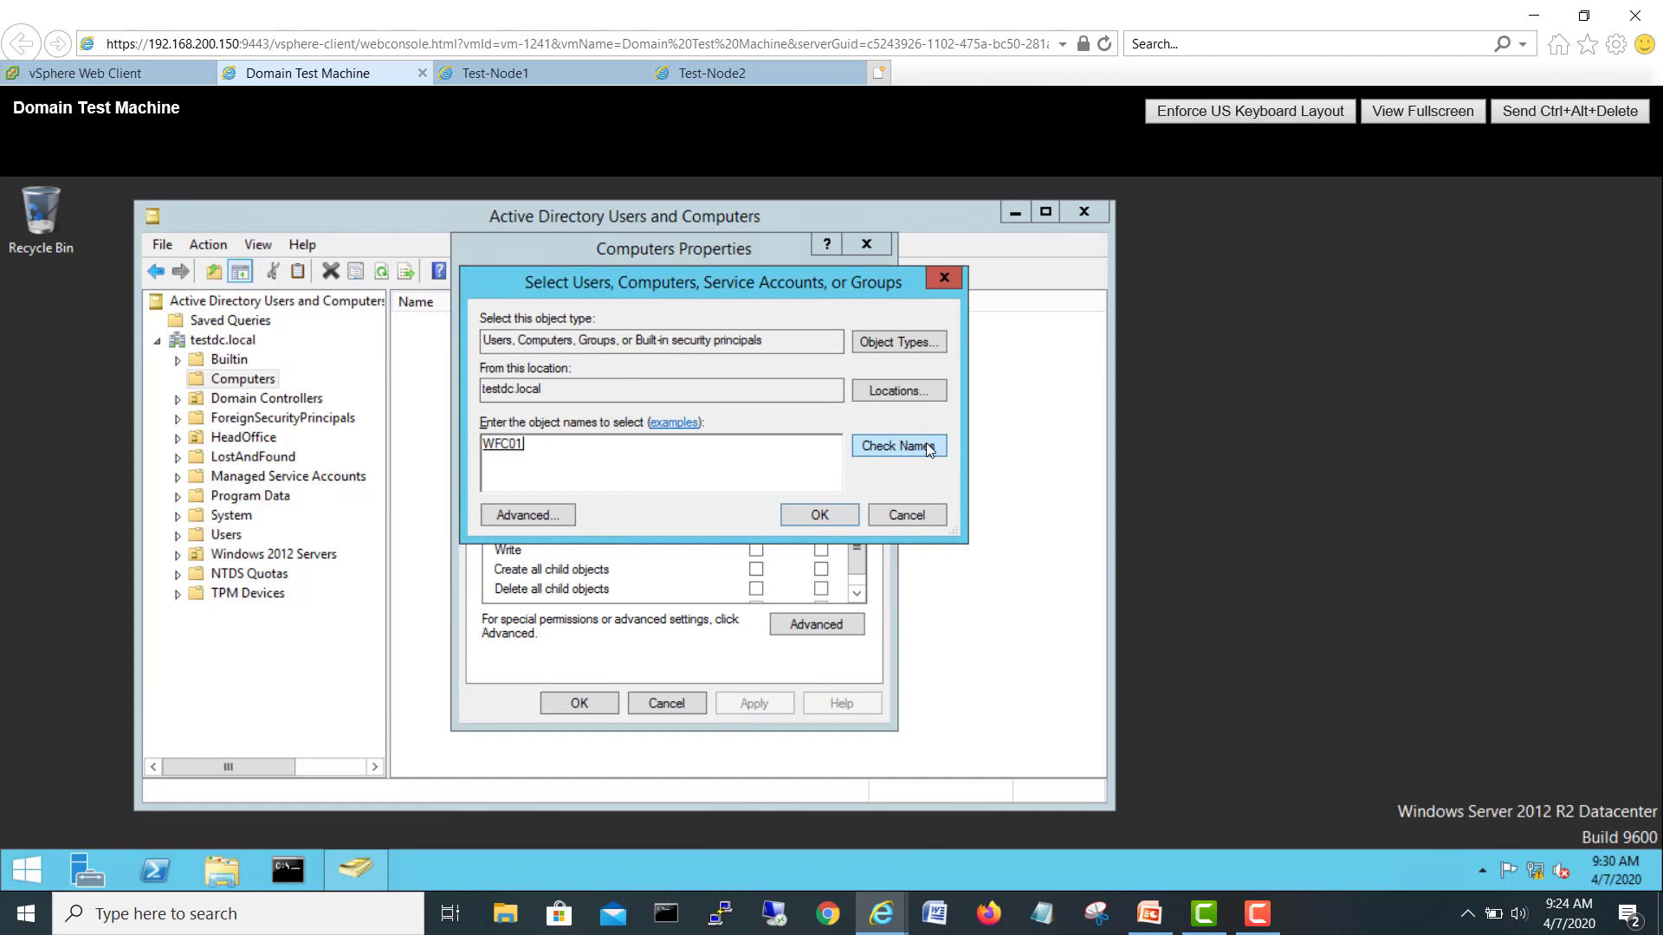
click(818, 517)
Step: Allow WFC01 Full control over the Computers container, and apply the permissions
click(756, 511)
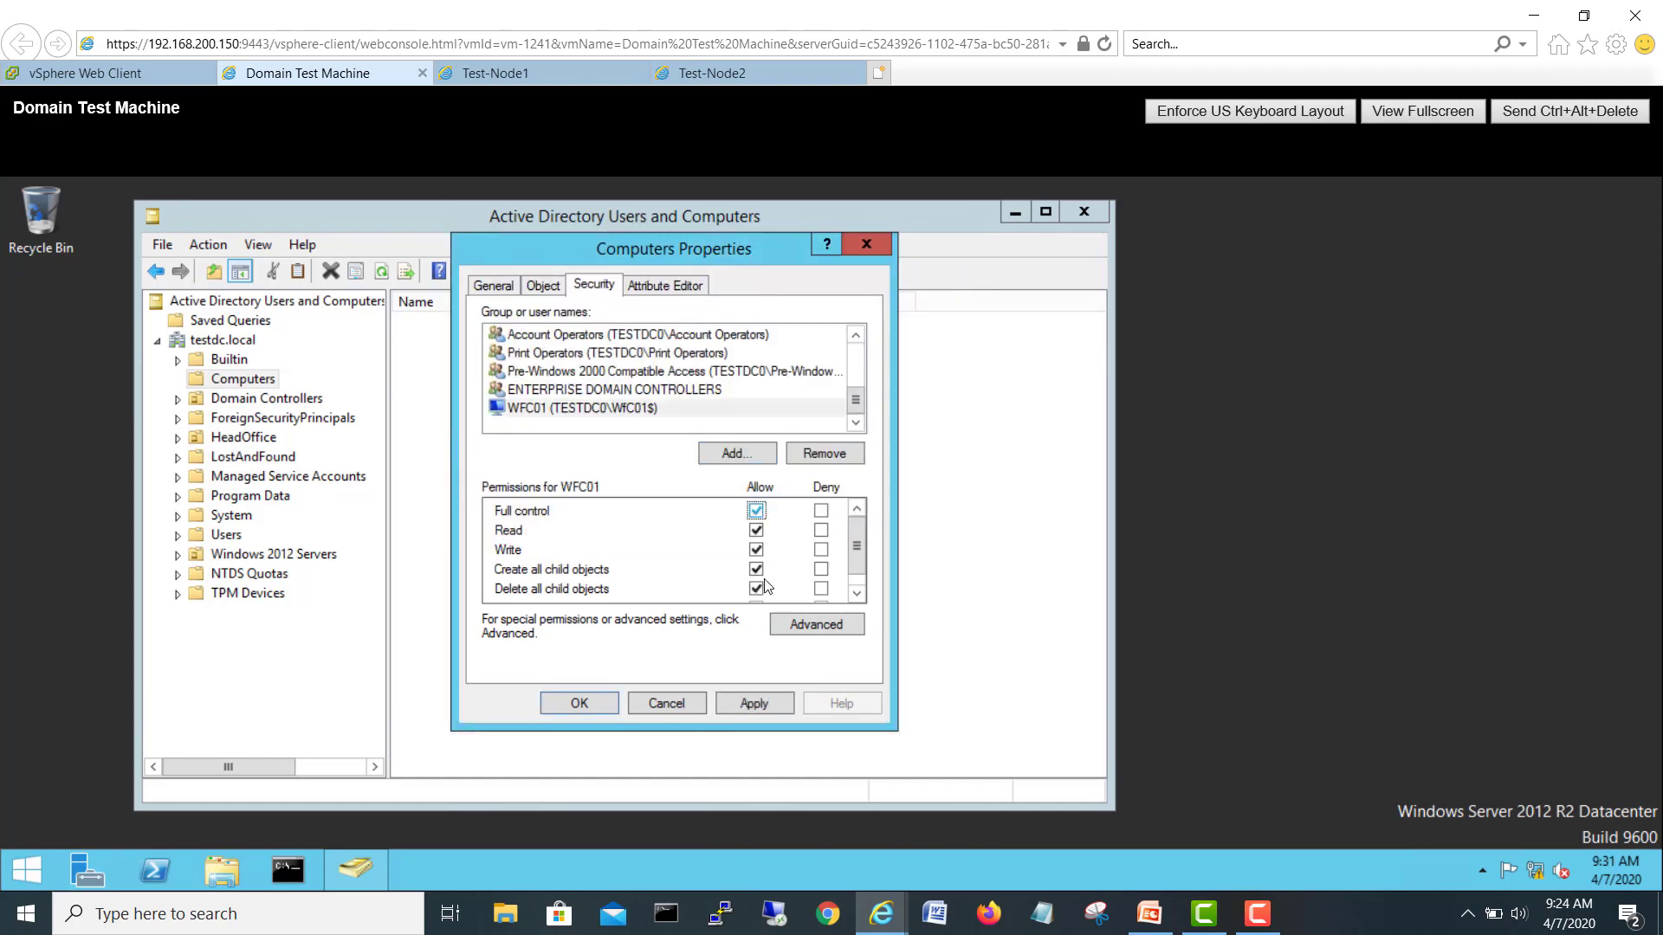
click(753, 703)
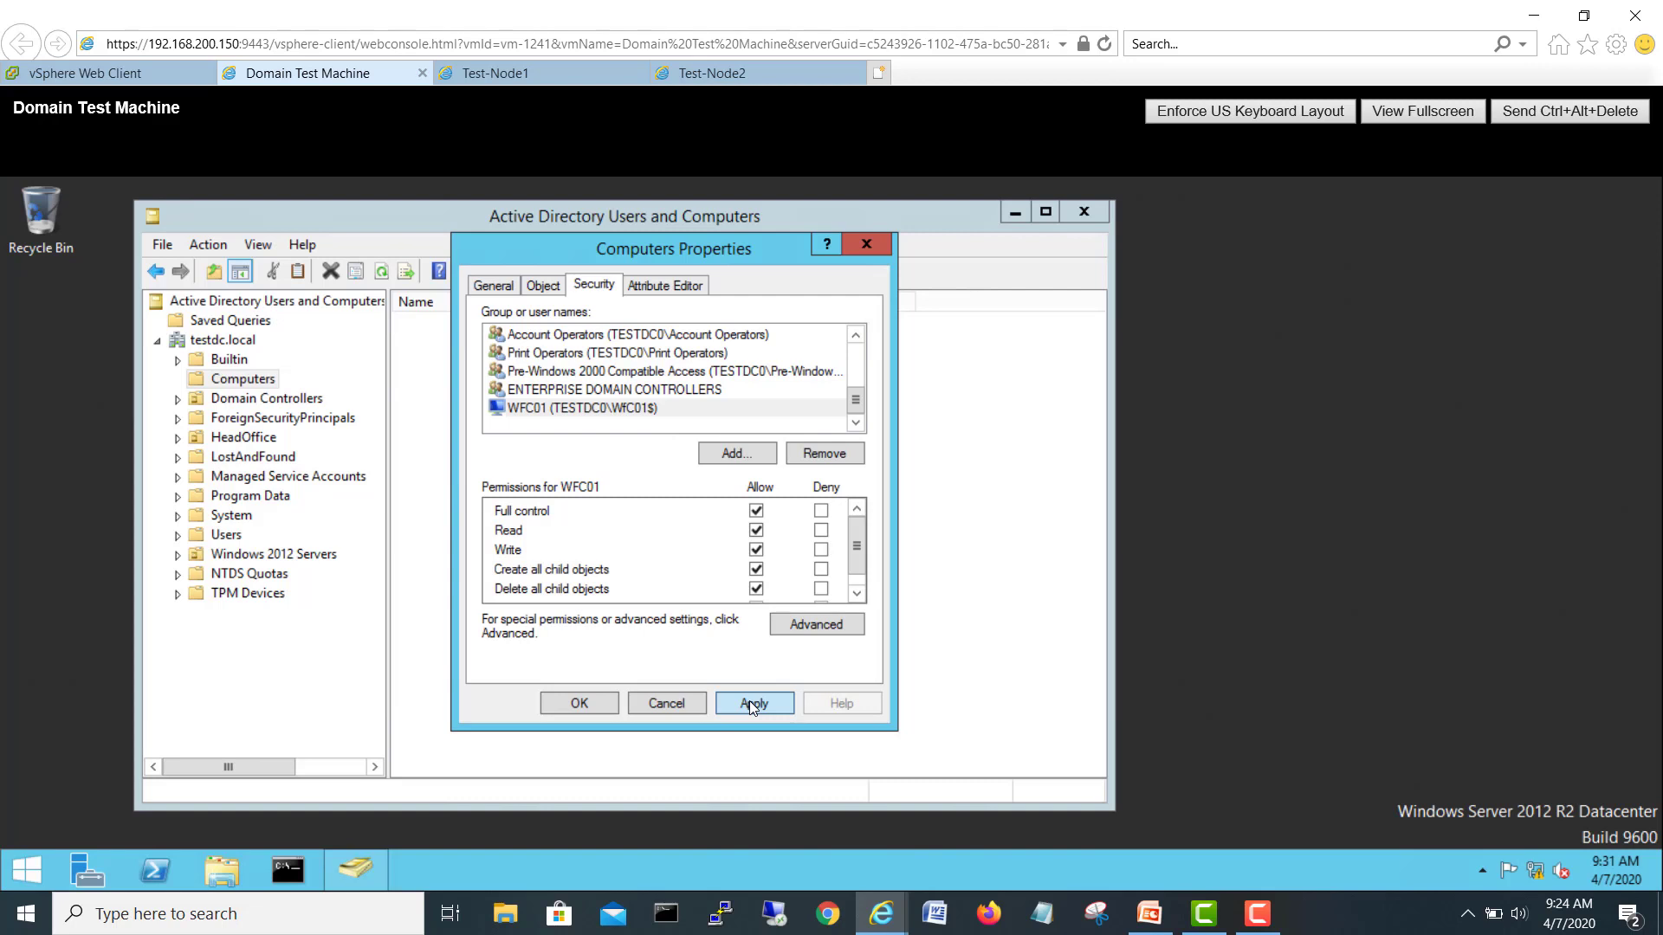
click(595, 702)
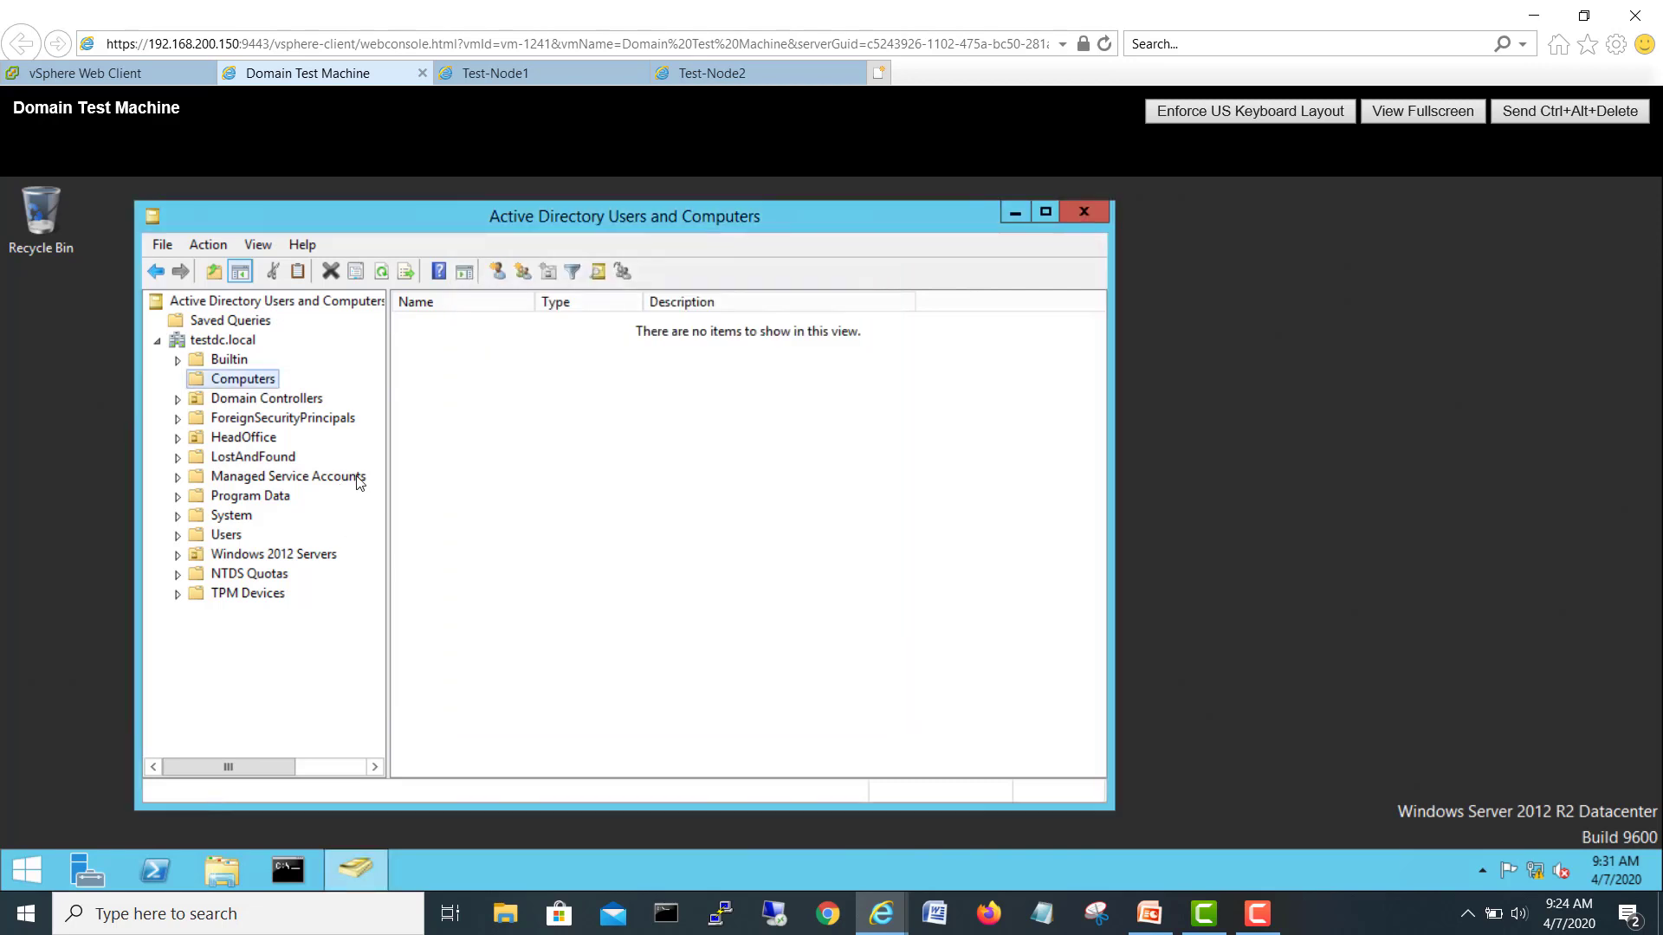
Step: Open the security permissions of the WFC01 computer account in Windows 2012 Servers
click(320, 557)
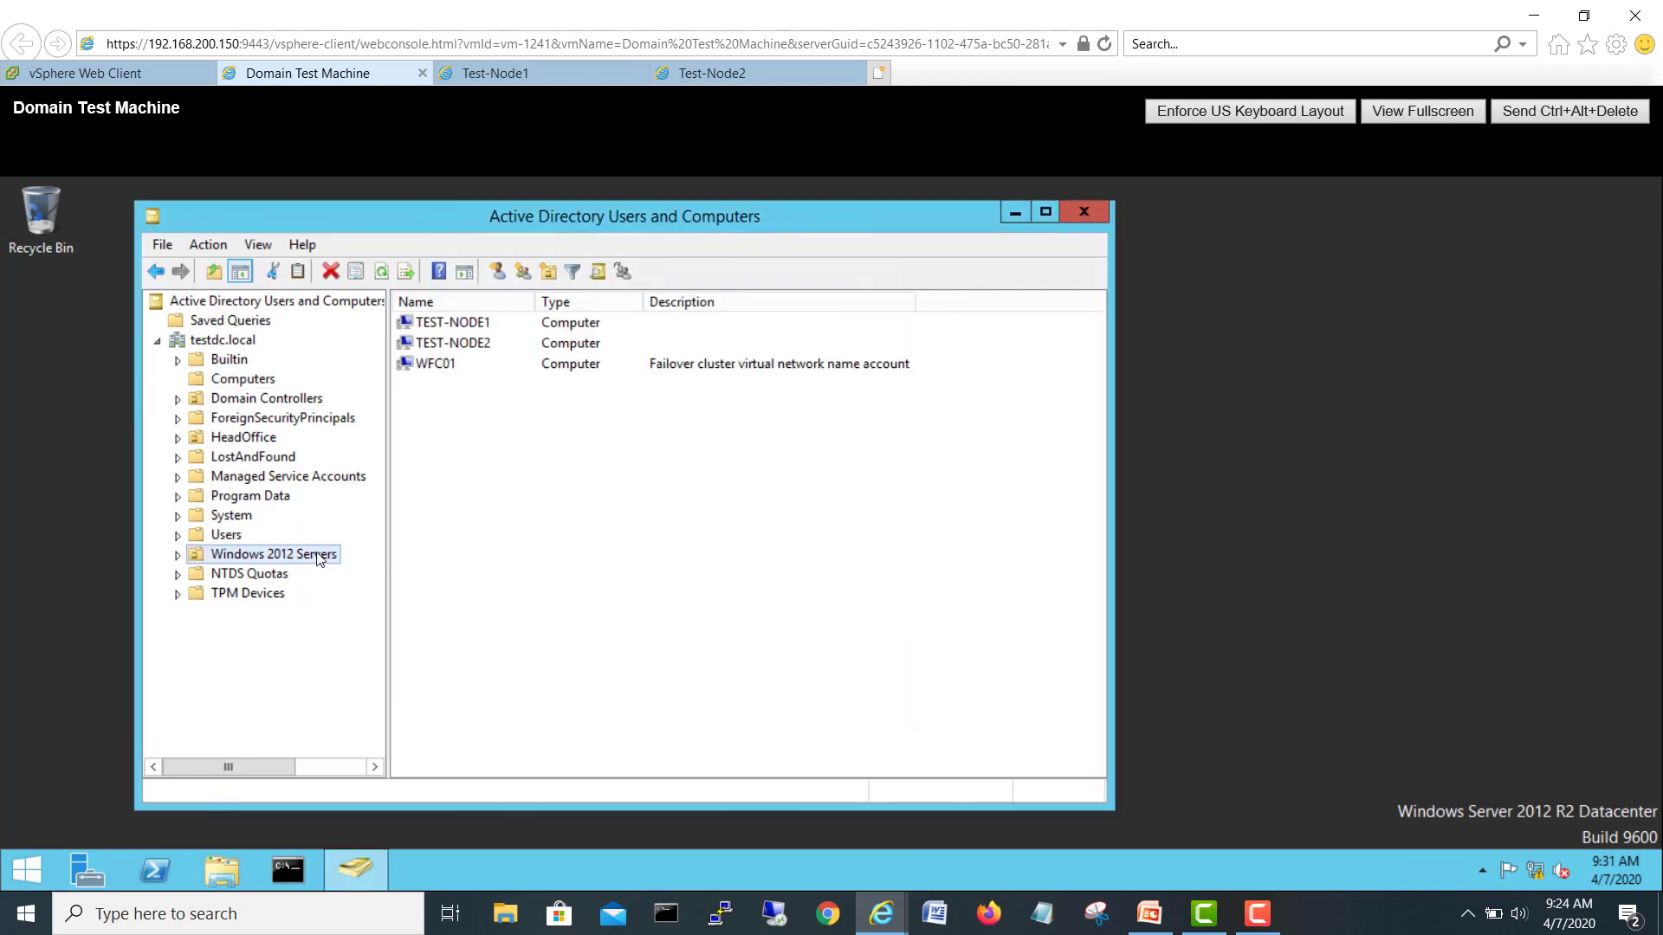
click(444, 369)
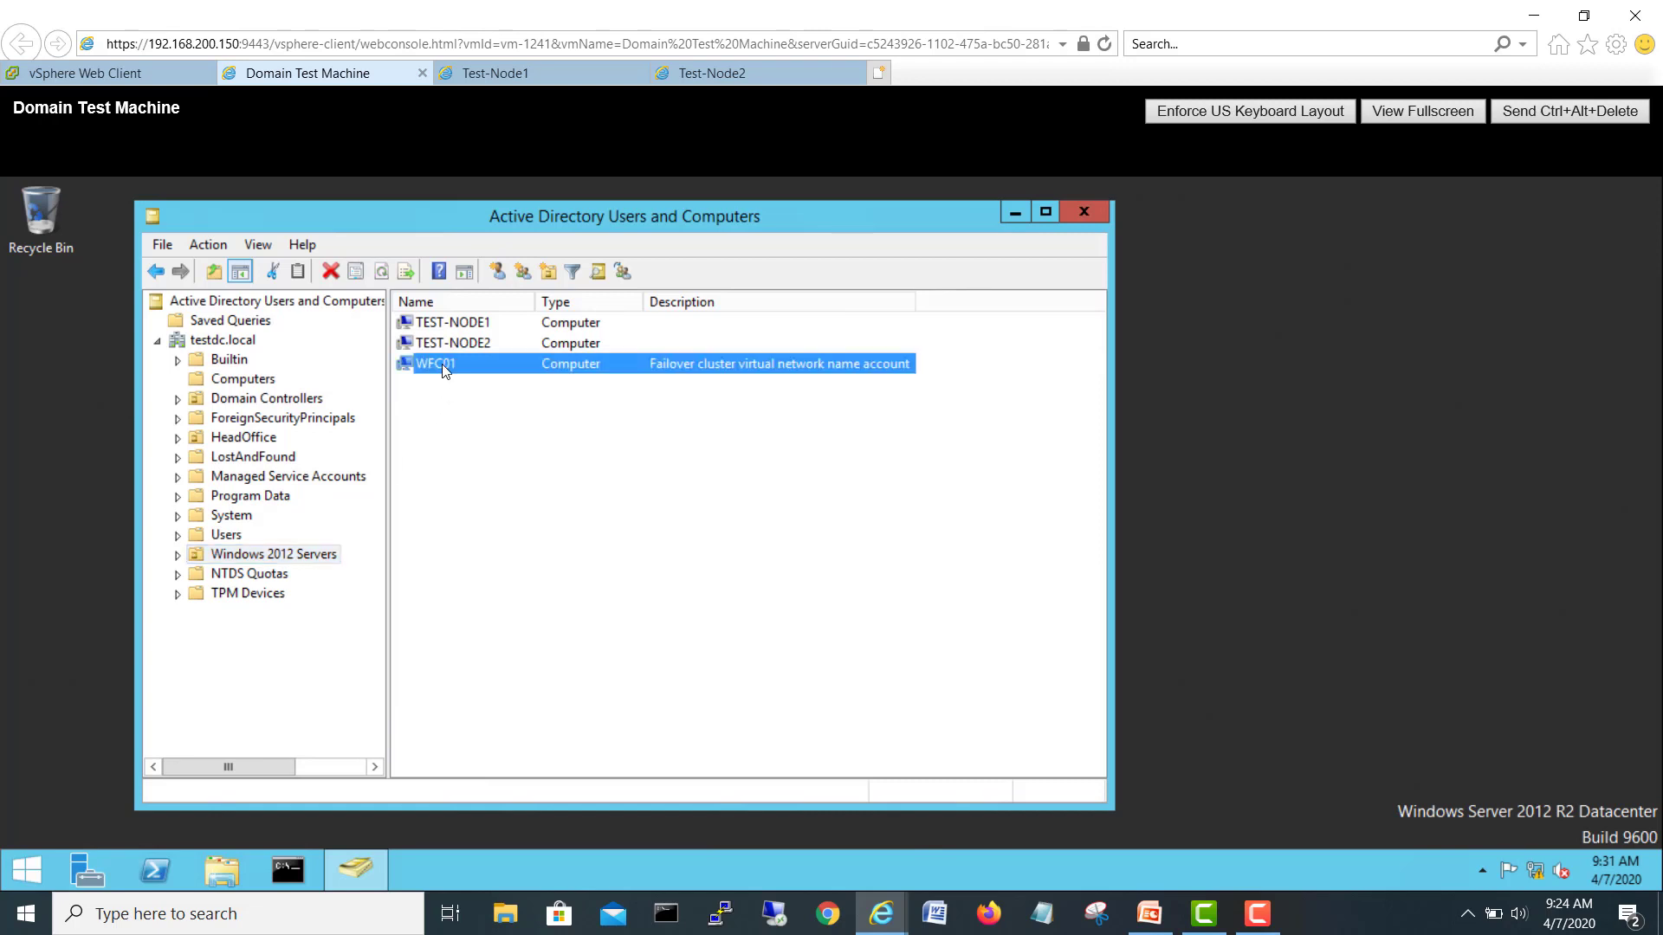
right_click(444, 370)
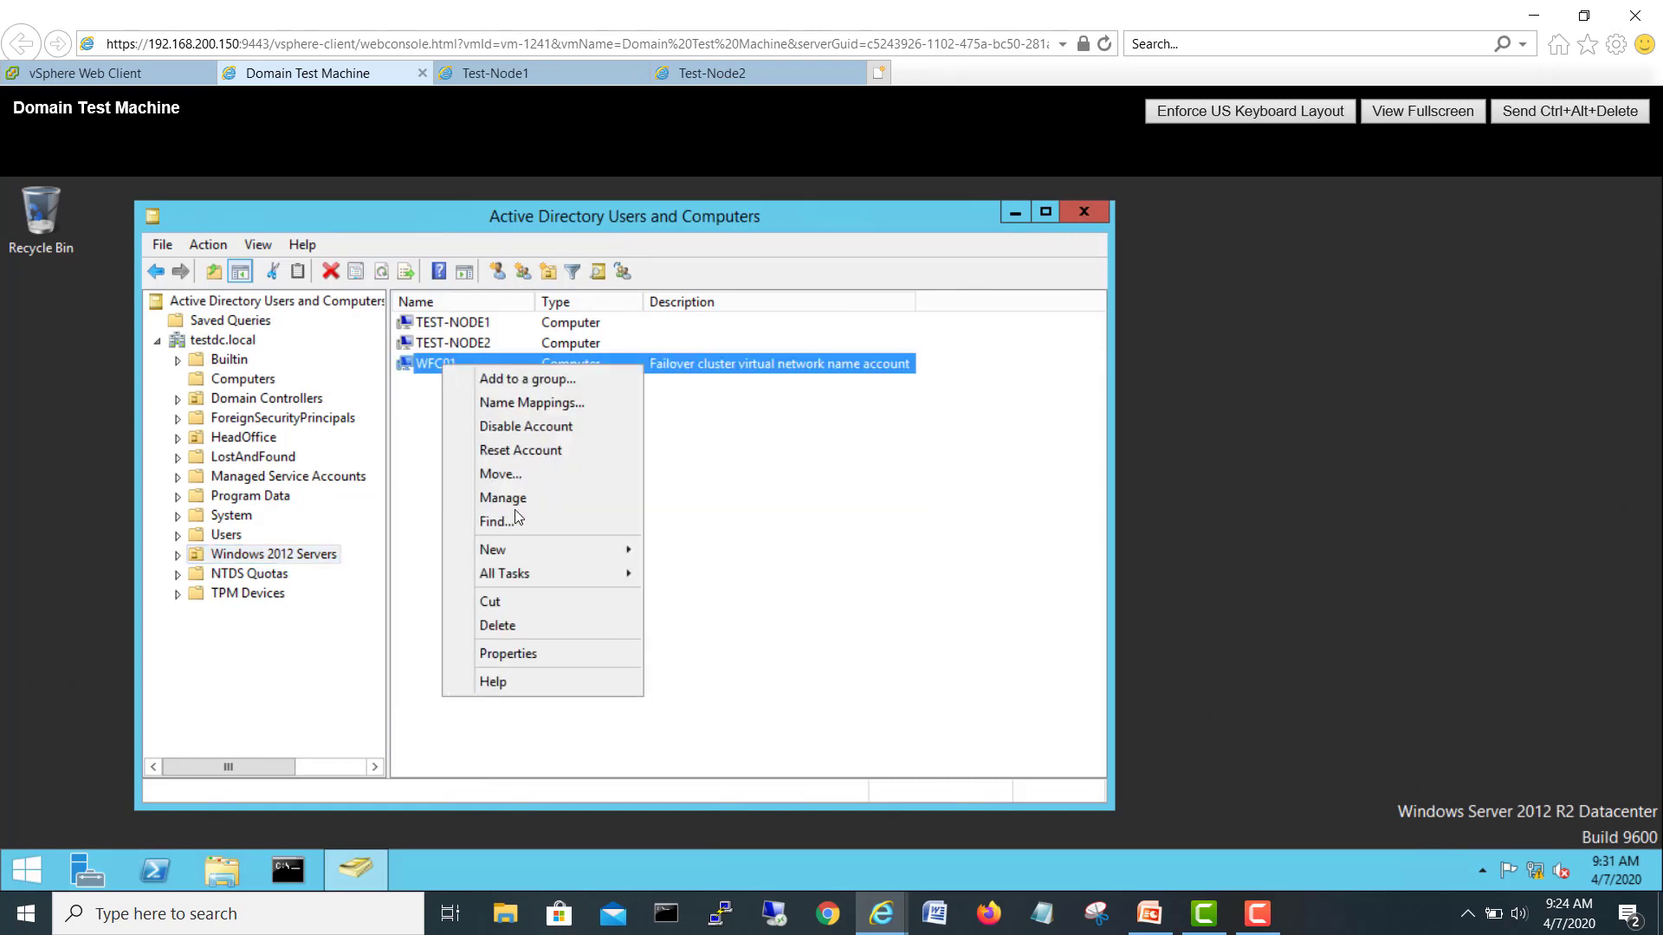
click(513, 658)
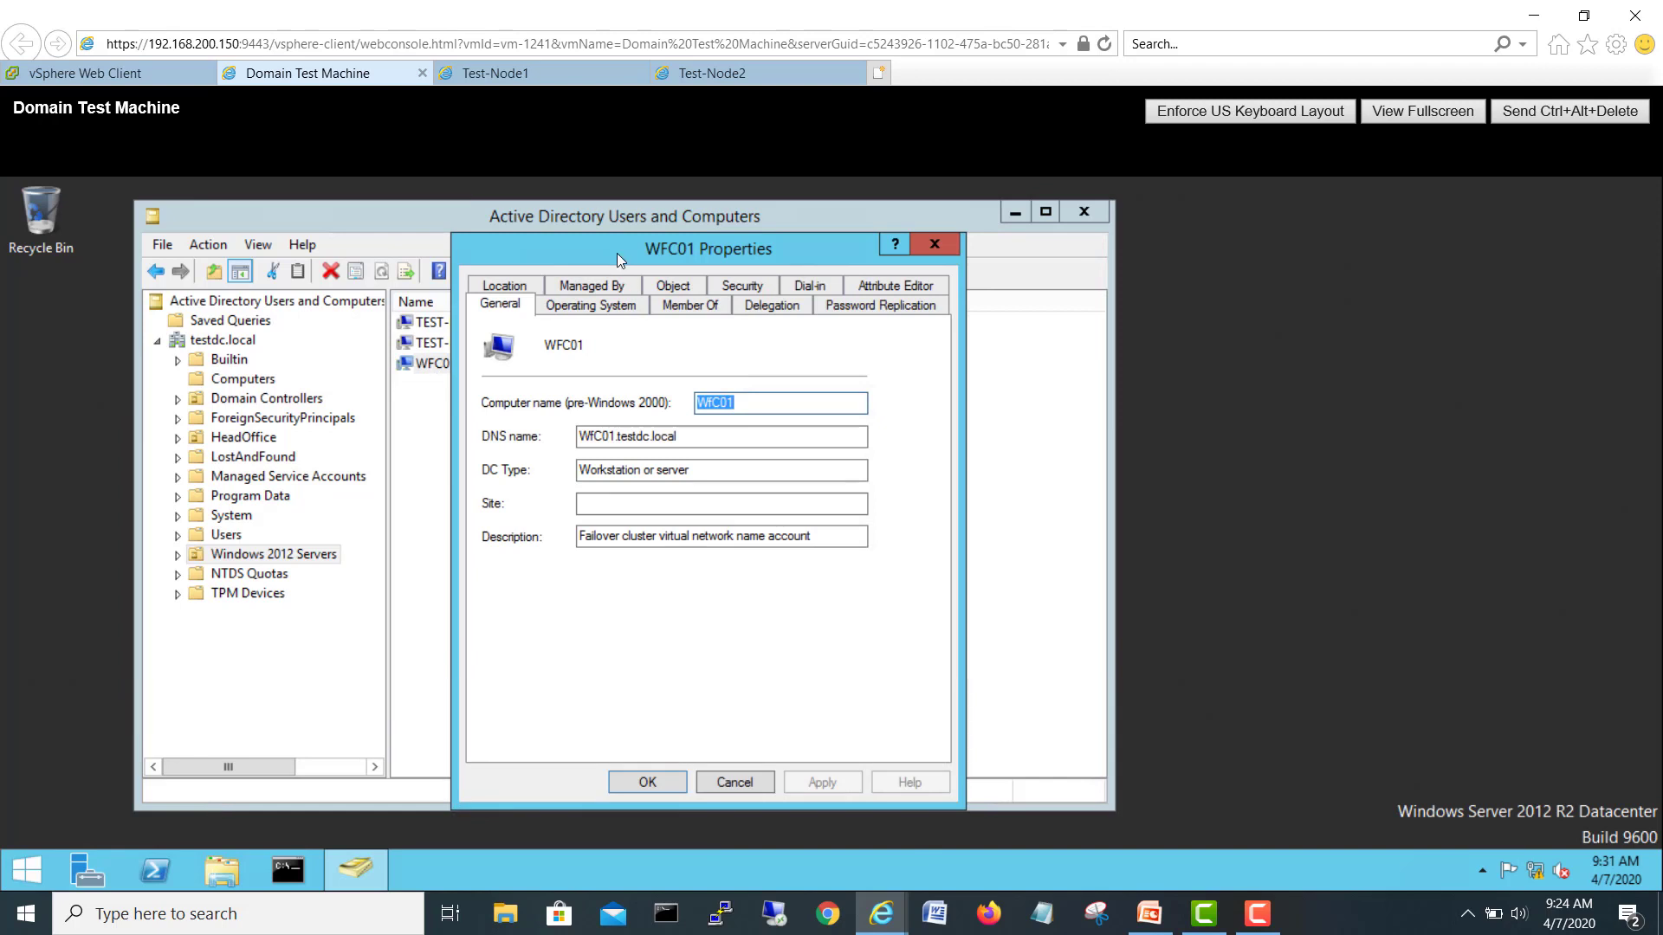
drag(616, 252, 731, 247)
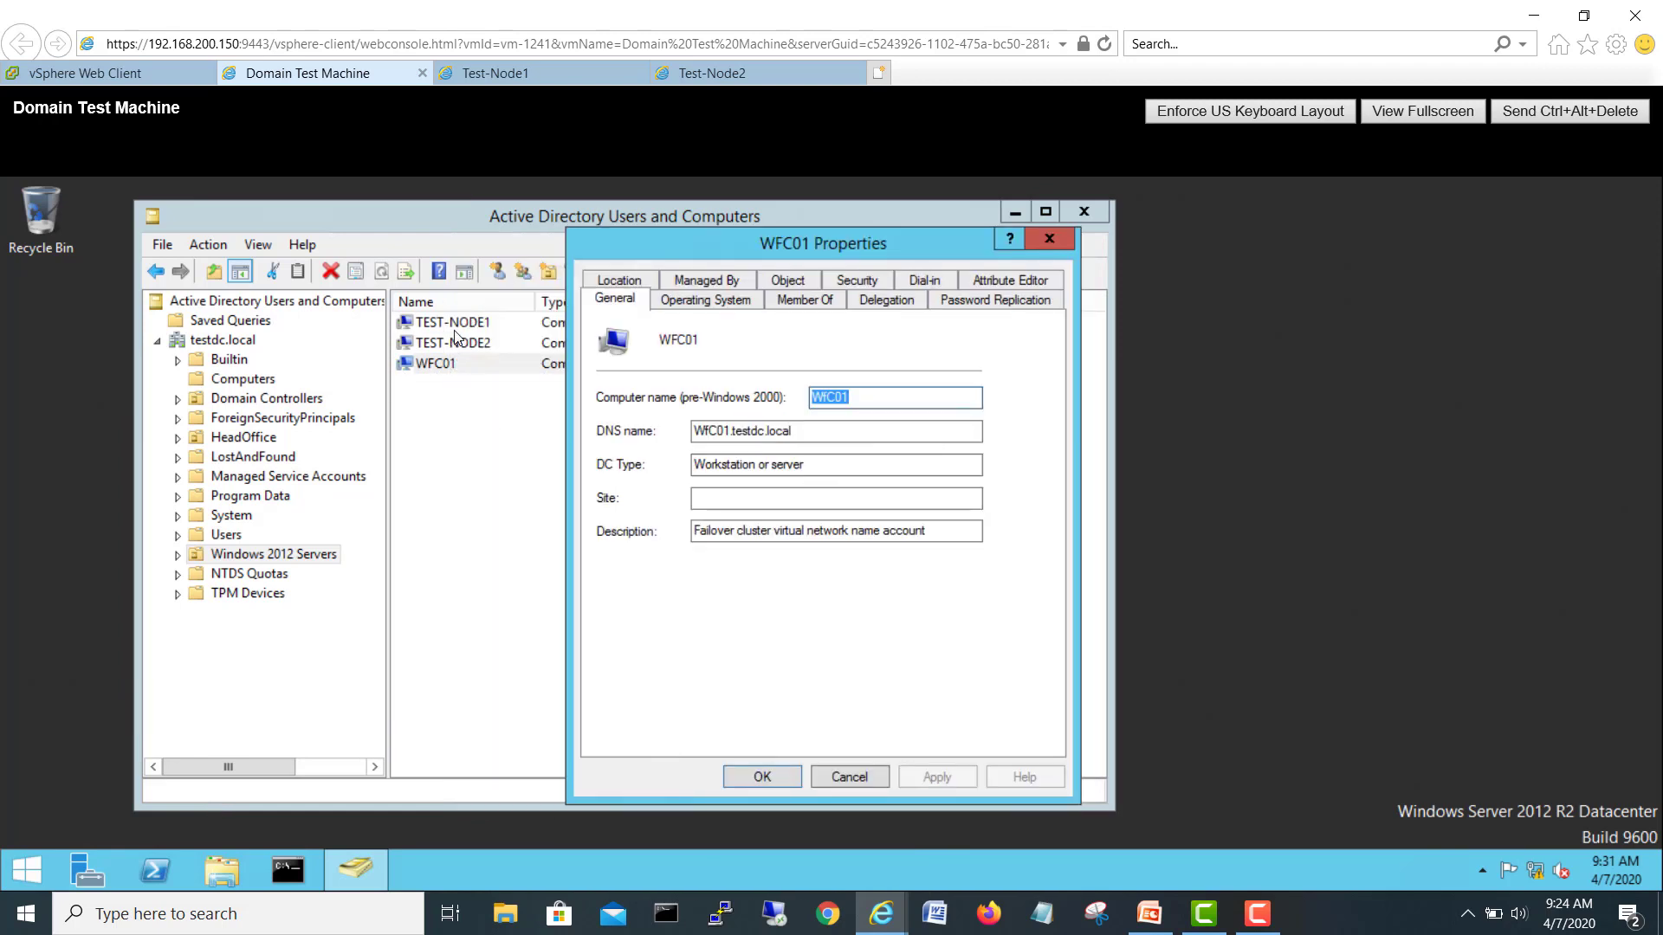
click(862, 284)
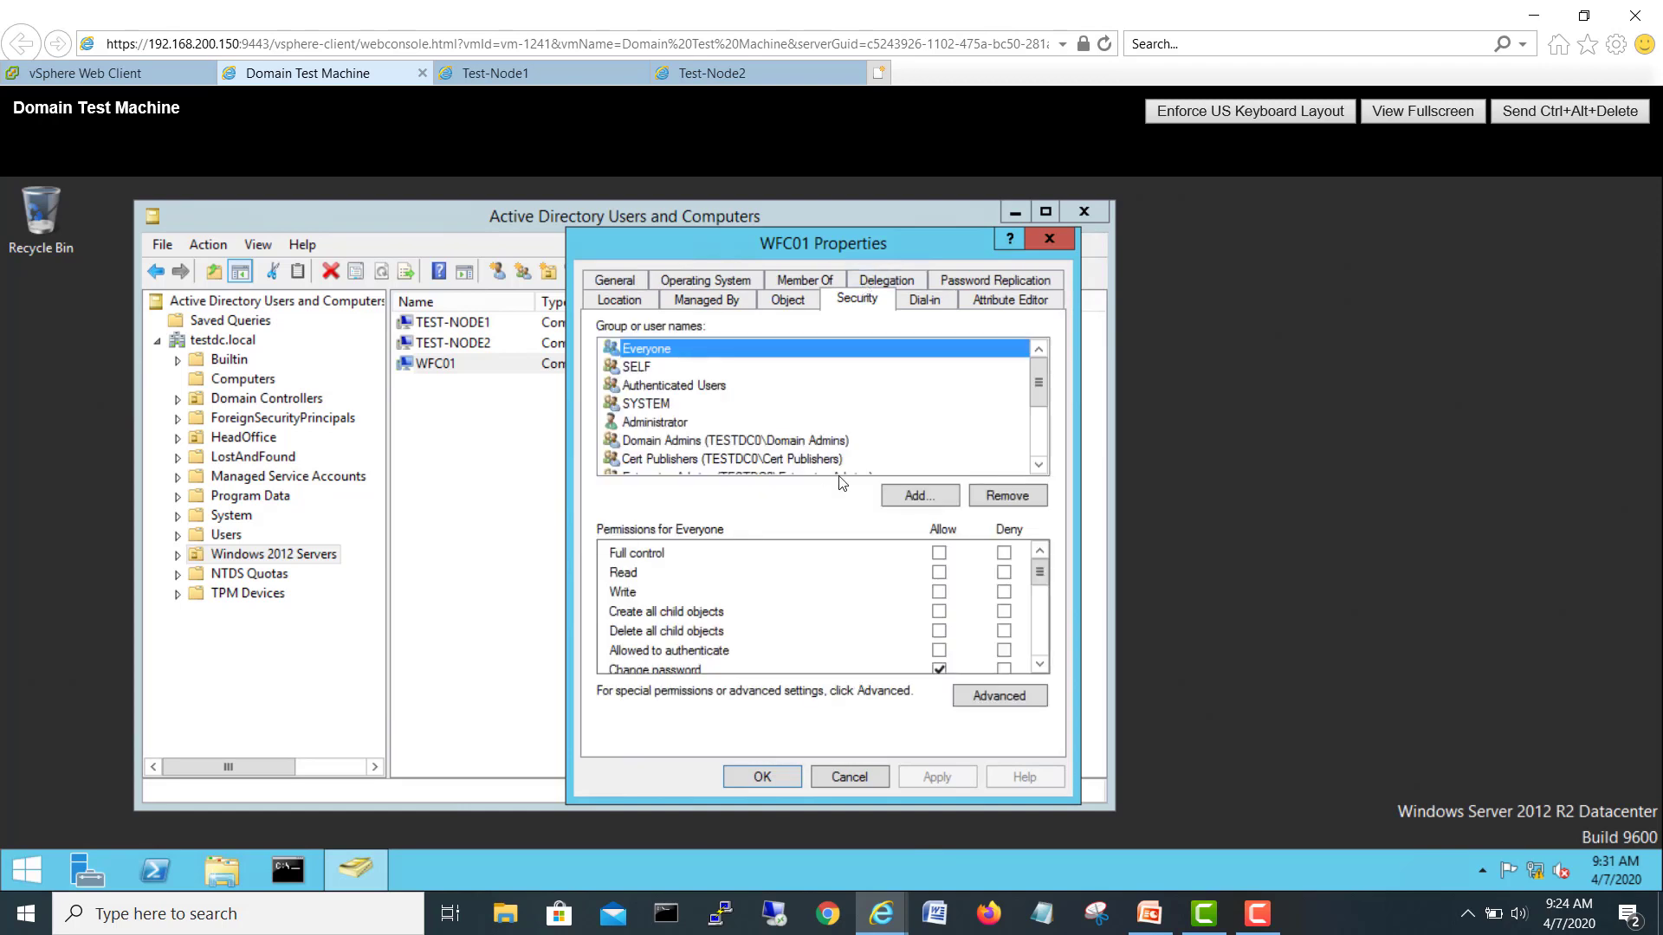
Step: Include Computers in the object types, search for "test-n", and add TEST-NODE1 and TEST-NODE2 to WFC01's permission list
click(938, 496)
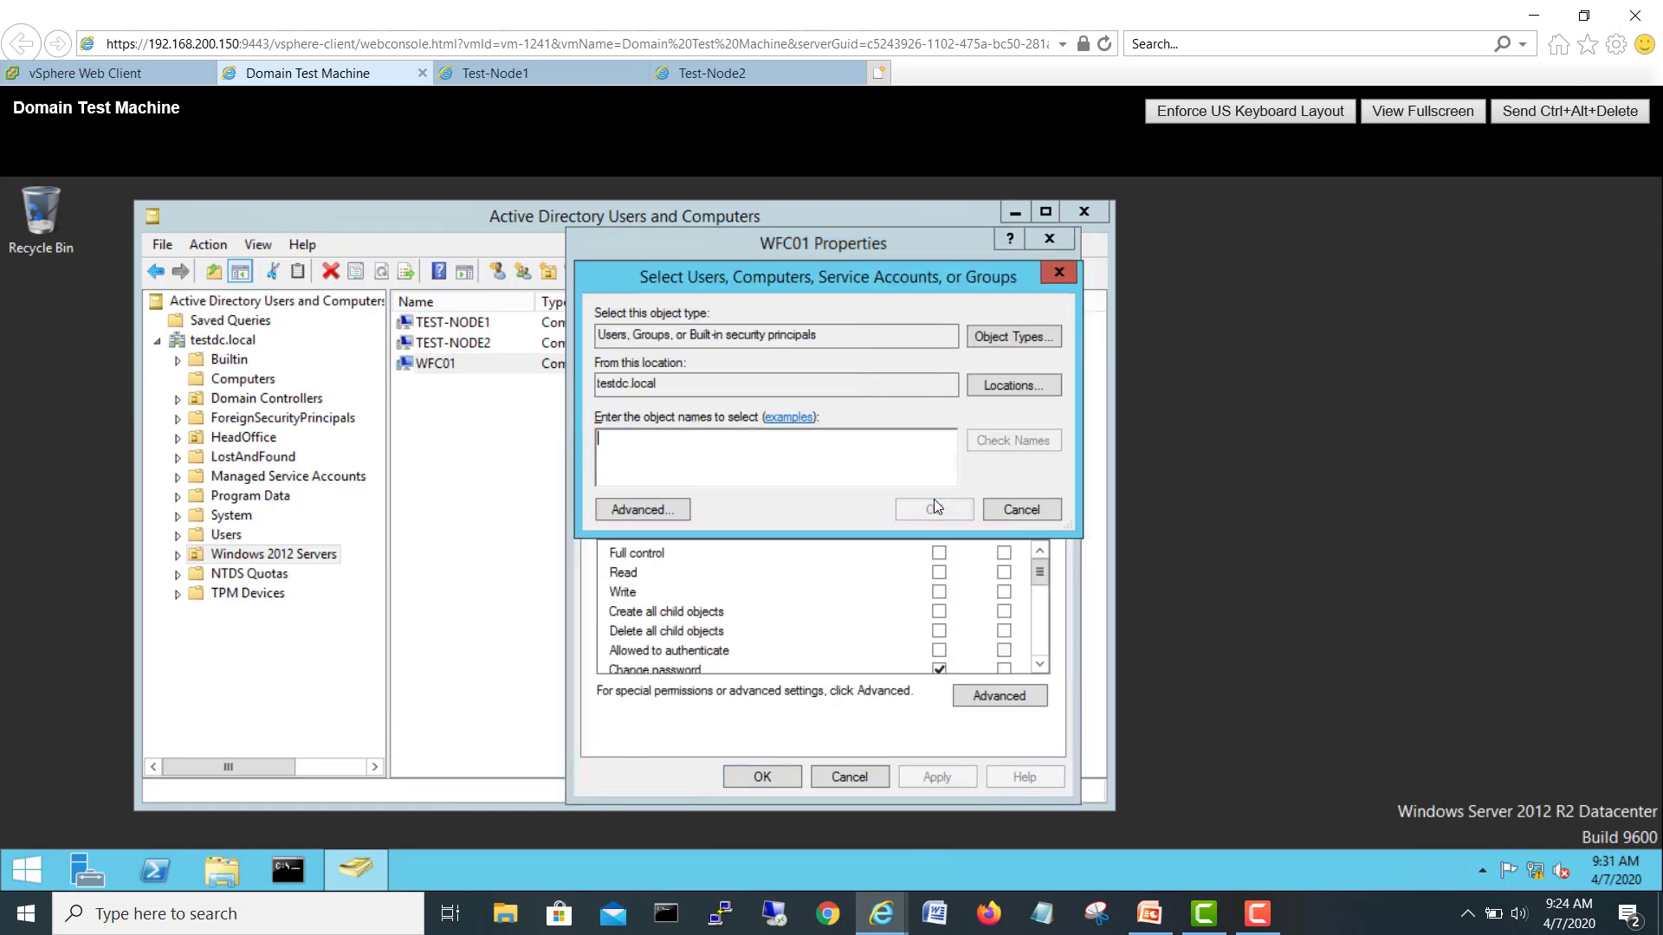
click(1015, 341)
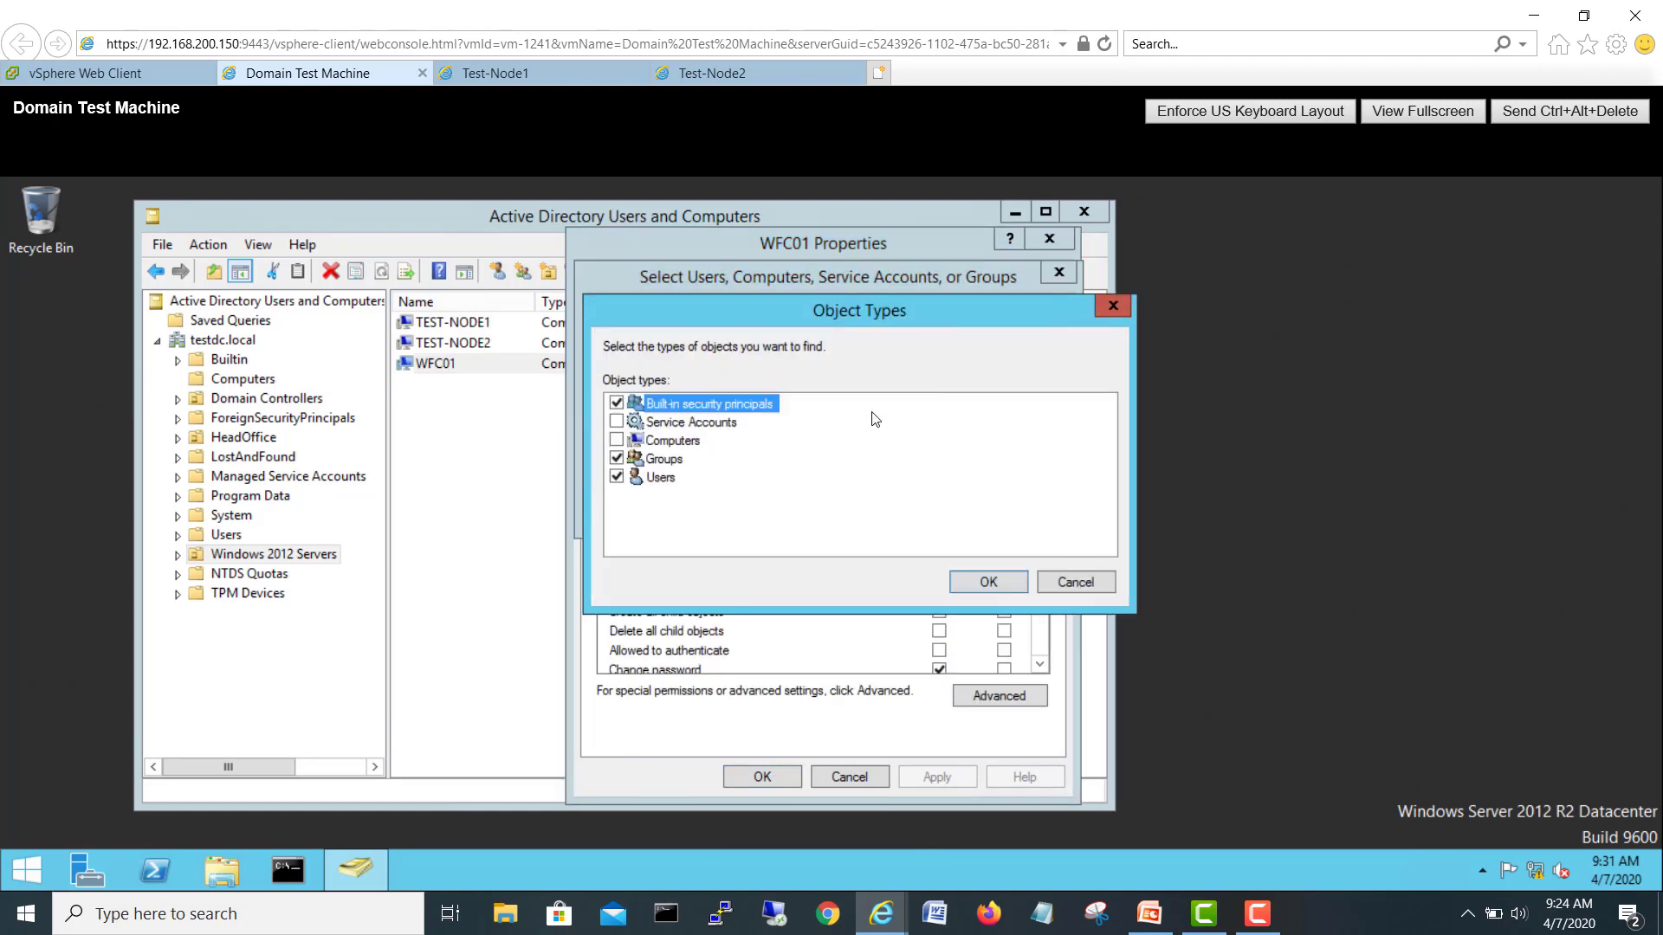
click(617, 441)
click(986, 582)
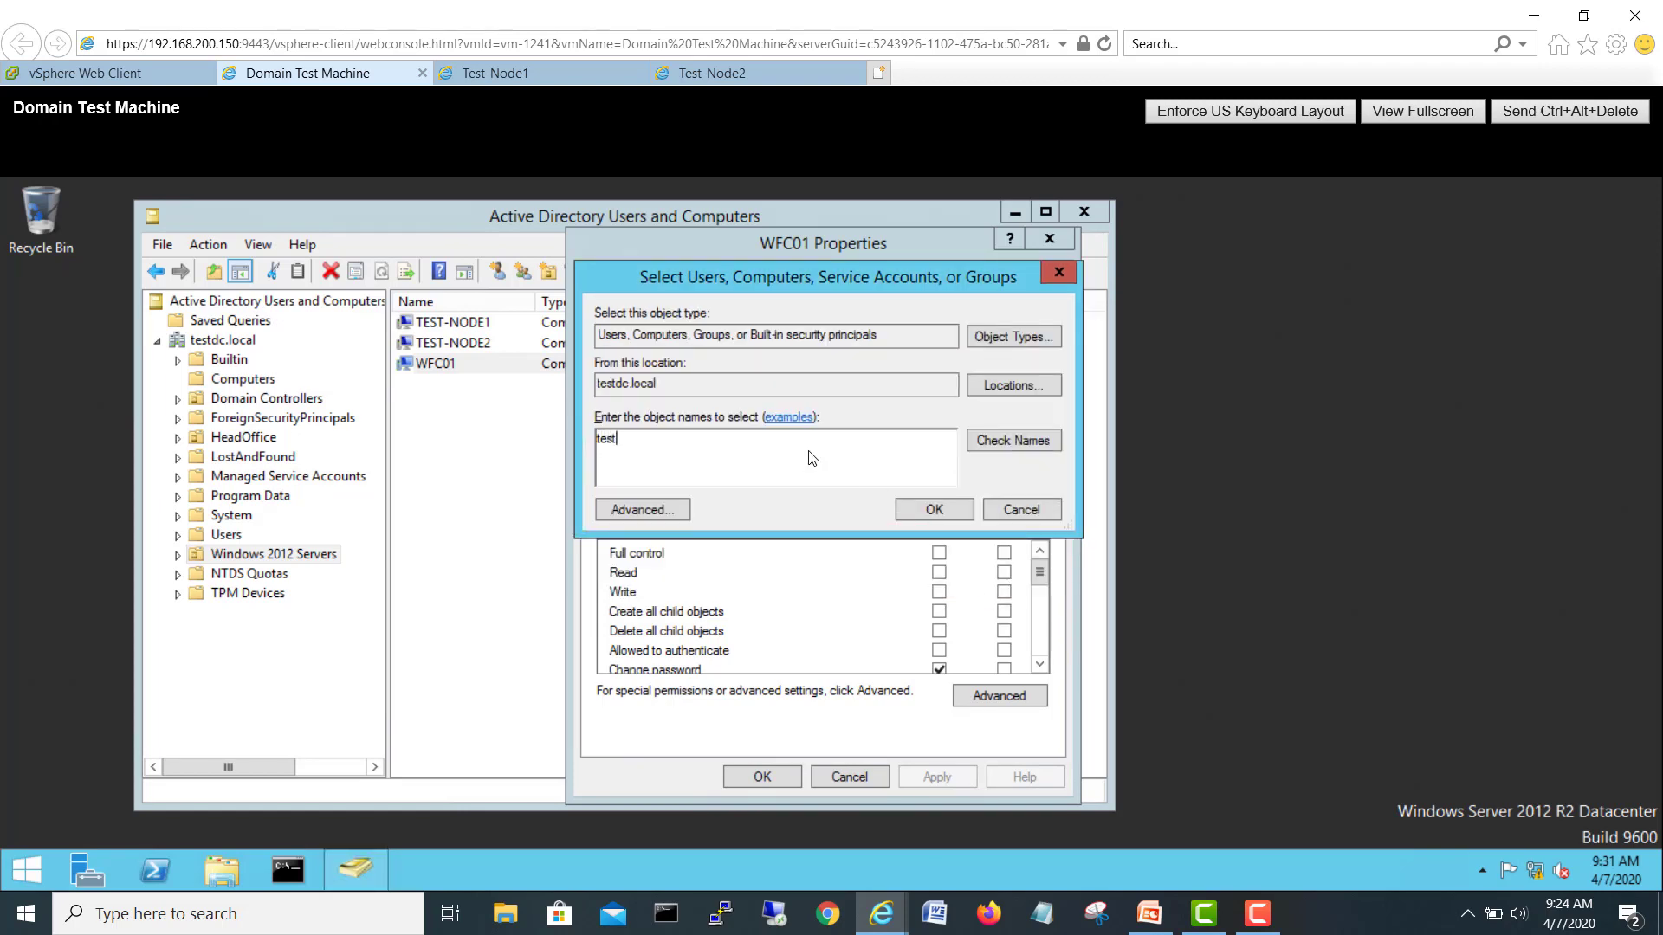
text(test-n)
click(1004, 445)
drag(726, 501, 655, 425)
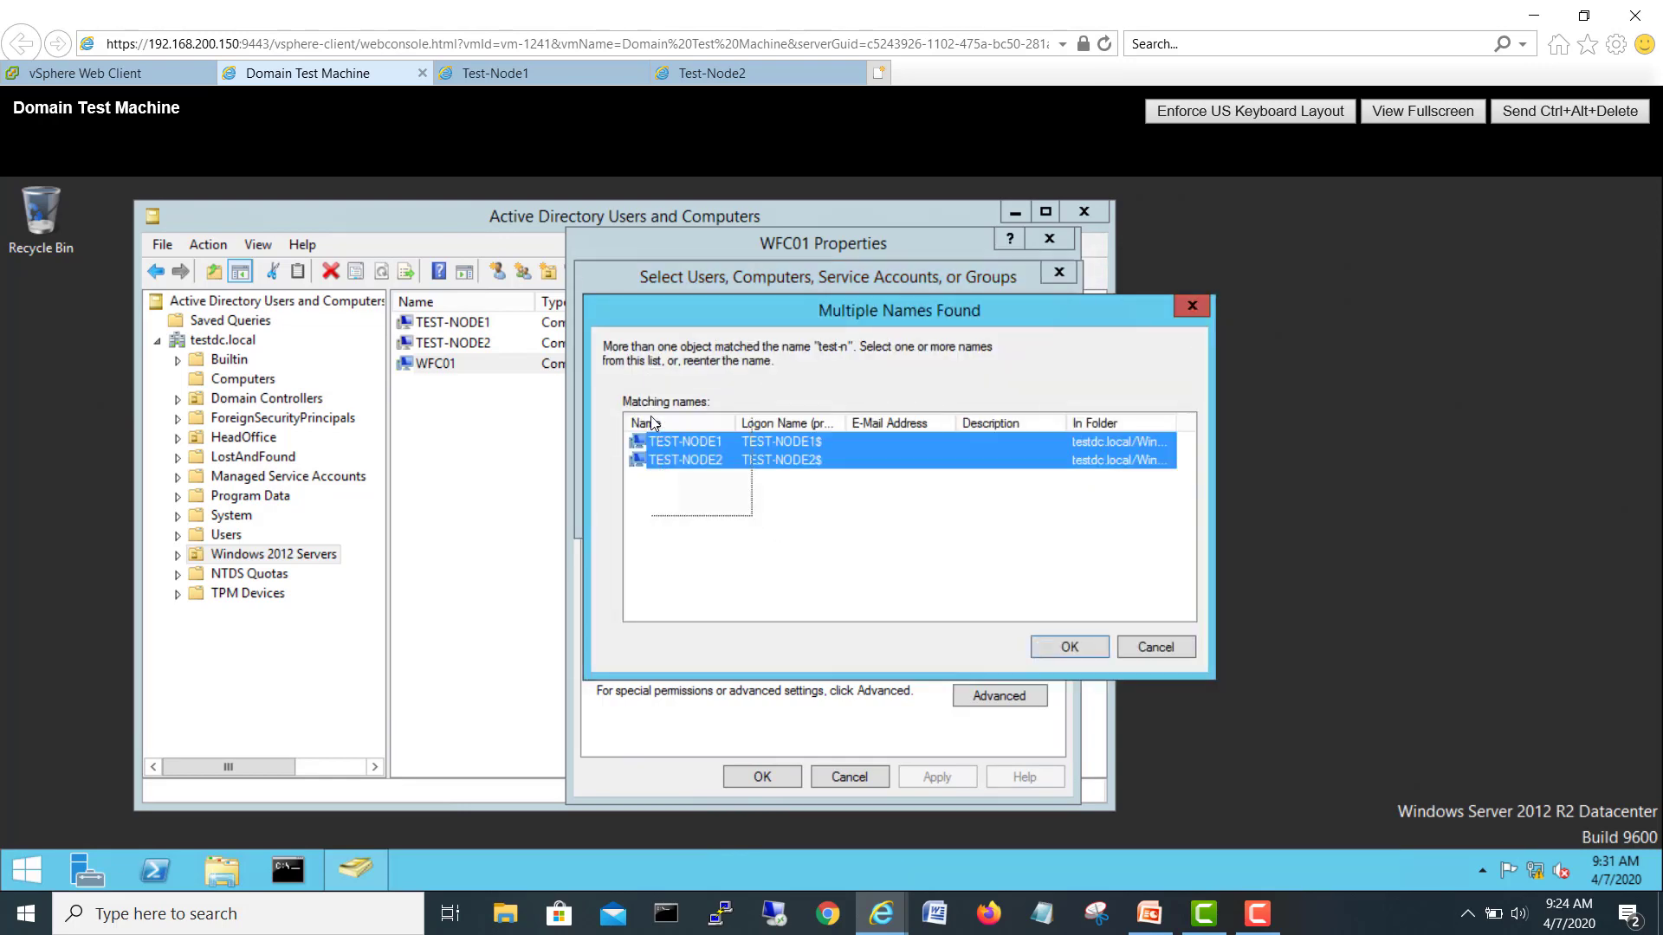
click(1067, 647)
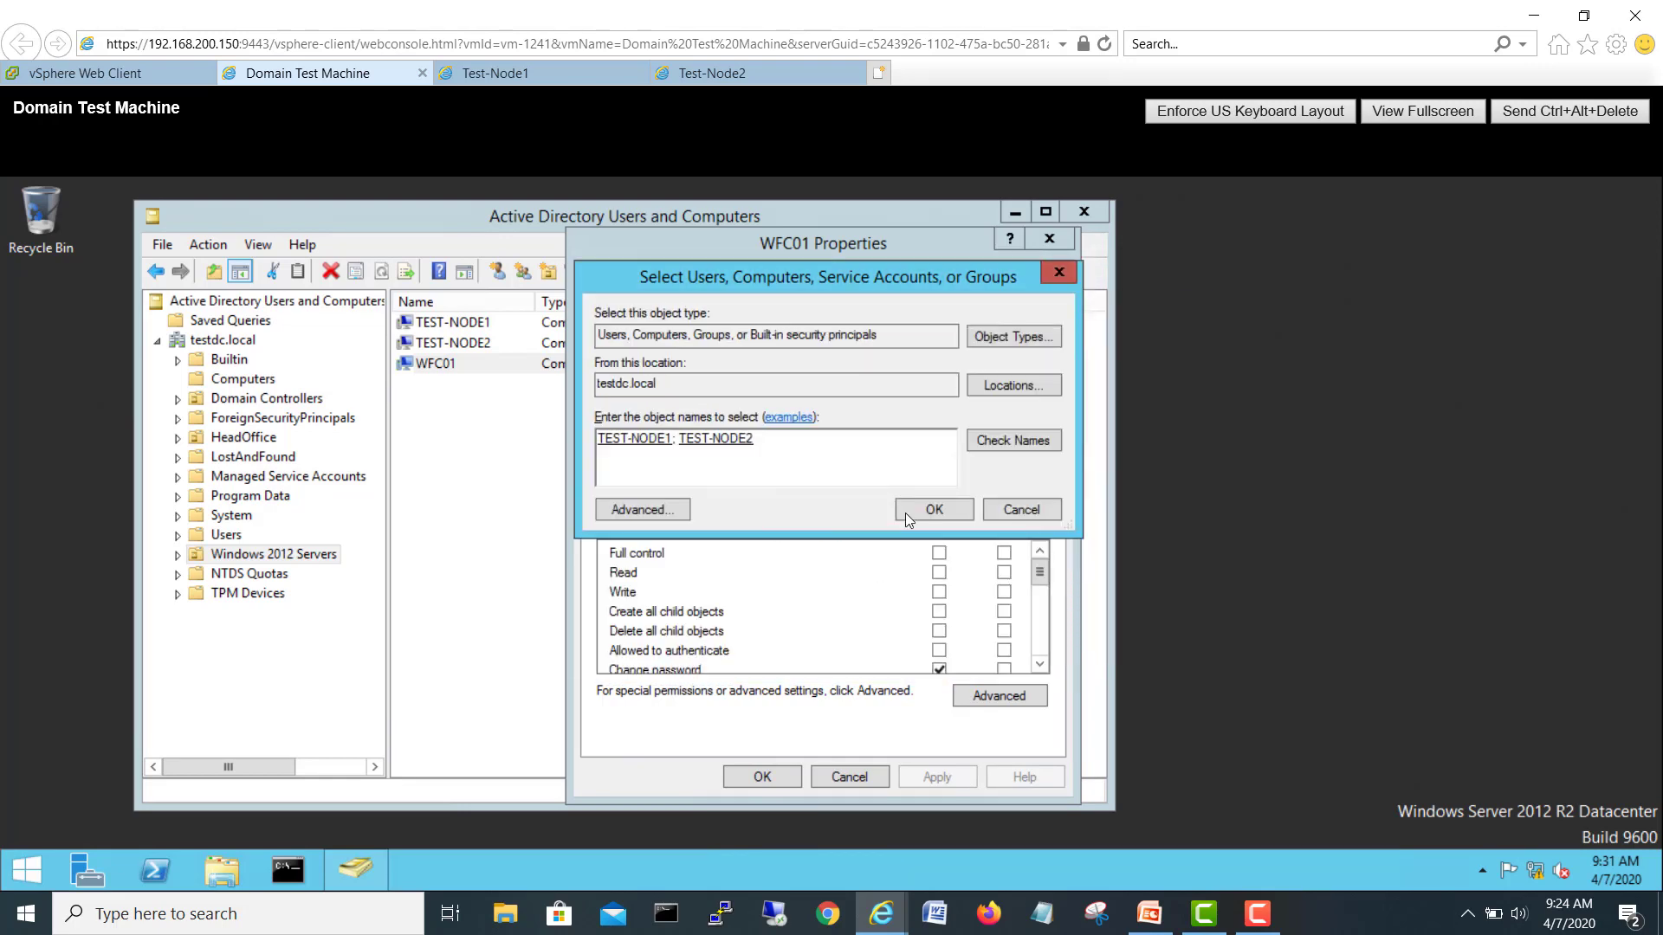
click(933, 510)
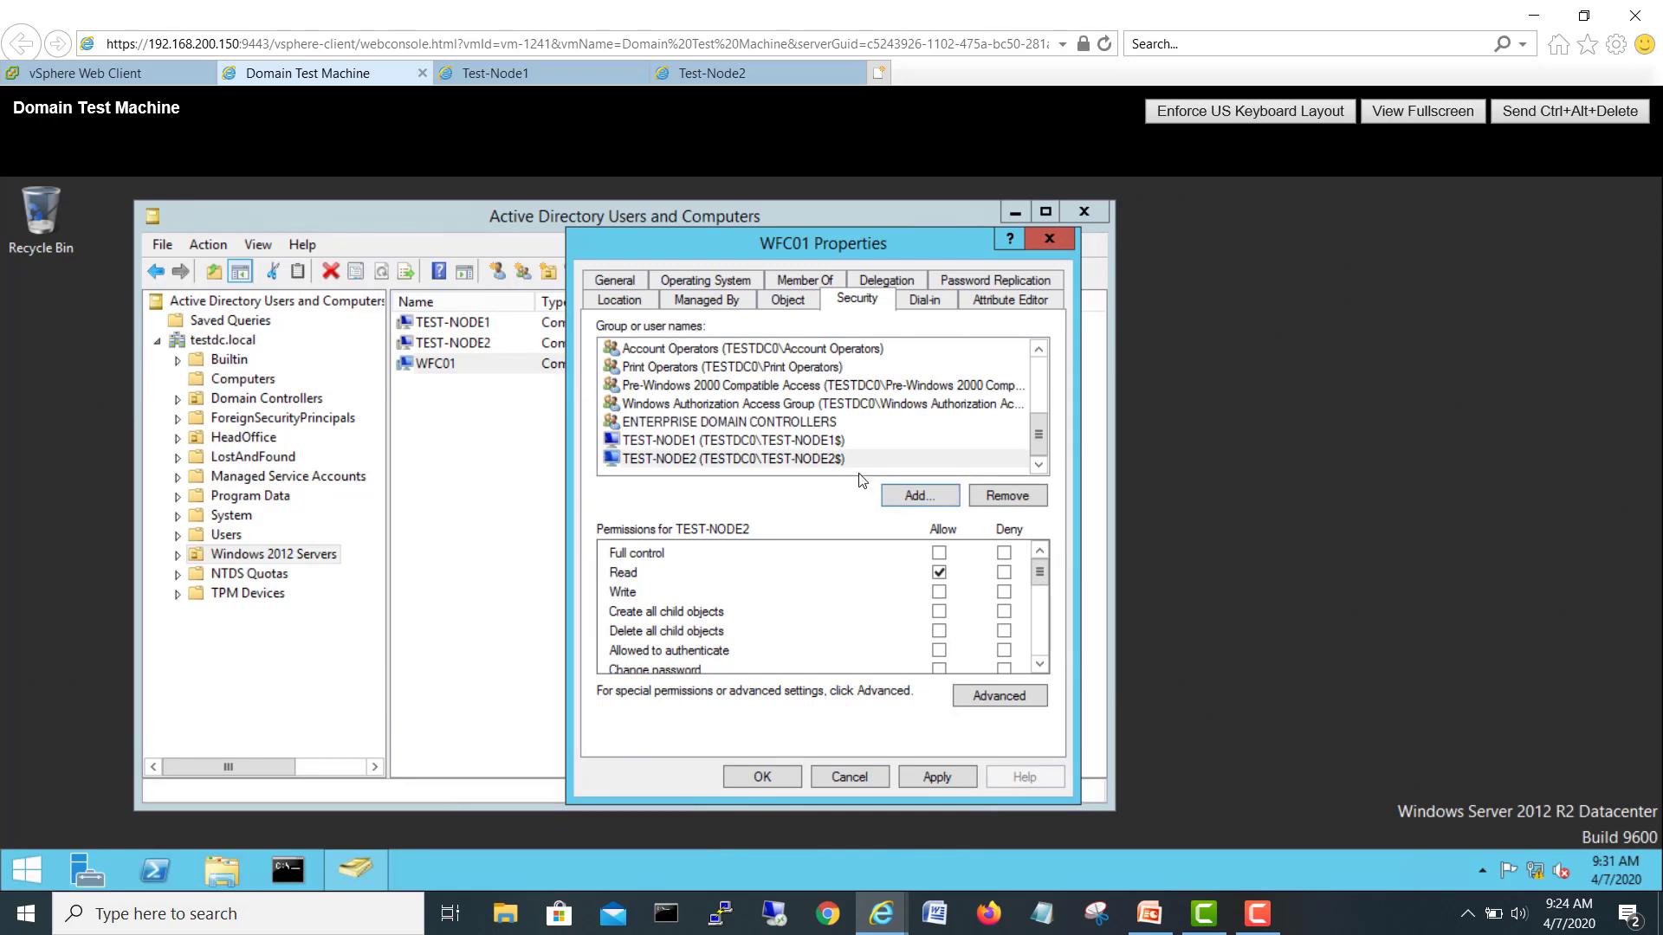
Step: Allow both TEST-NODE2 and TEST-NODE1 Full control over WFC01, applying the permissions and closing its properties
click(939, 553)
click(949, 774)
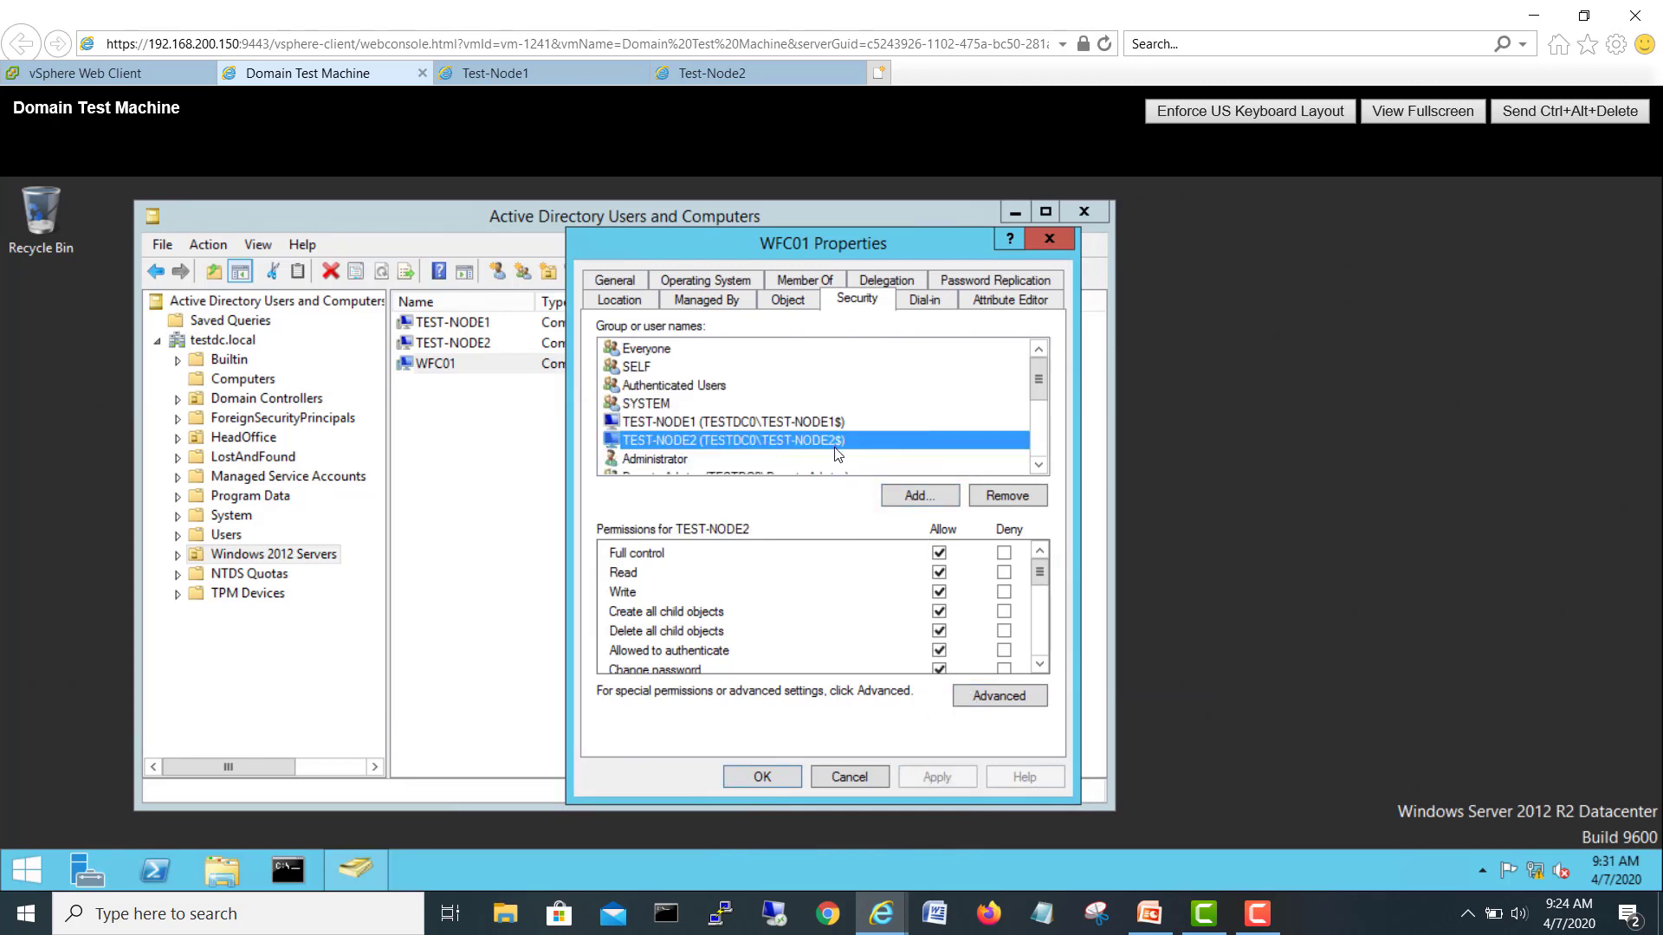
click(825, 423)
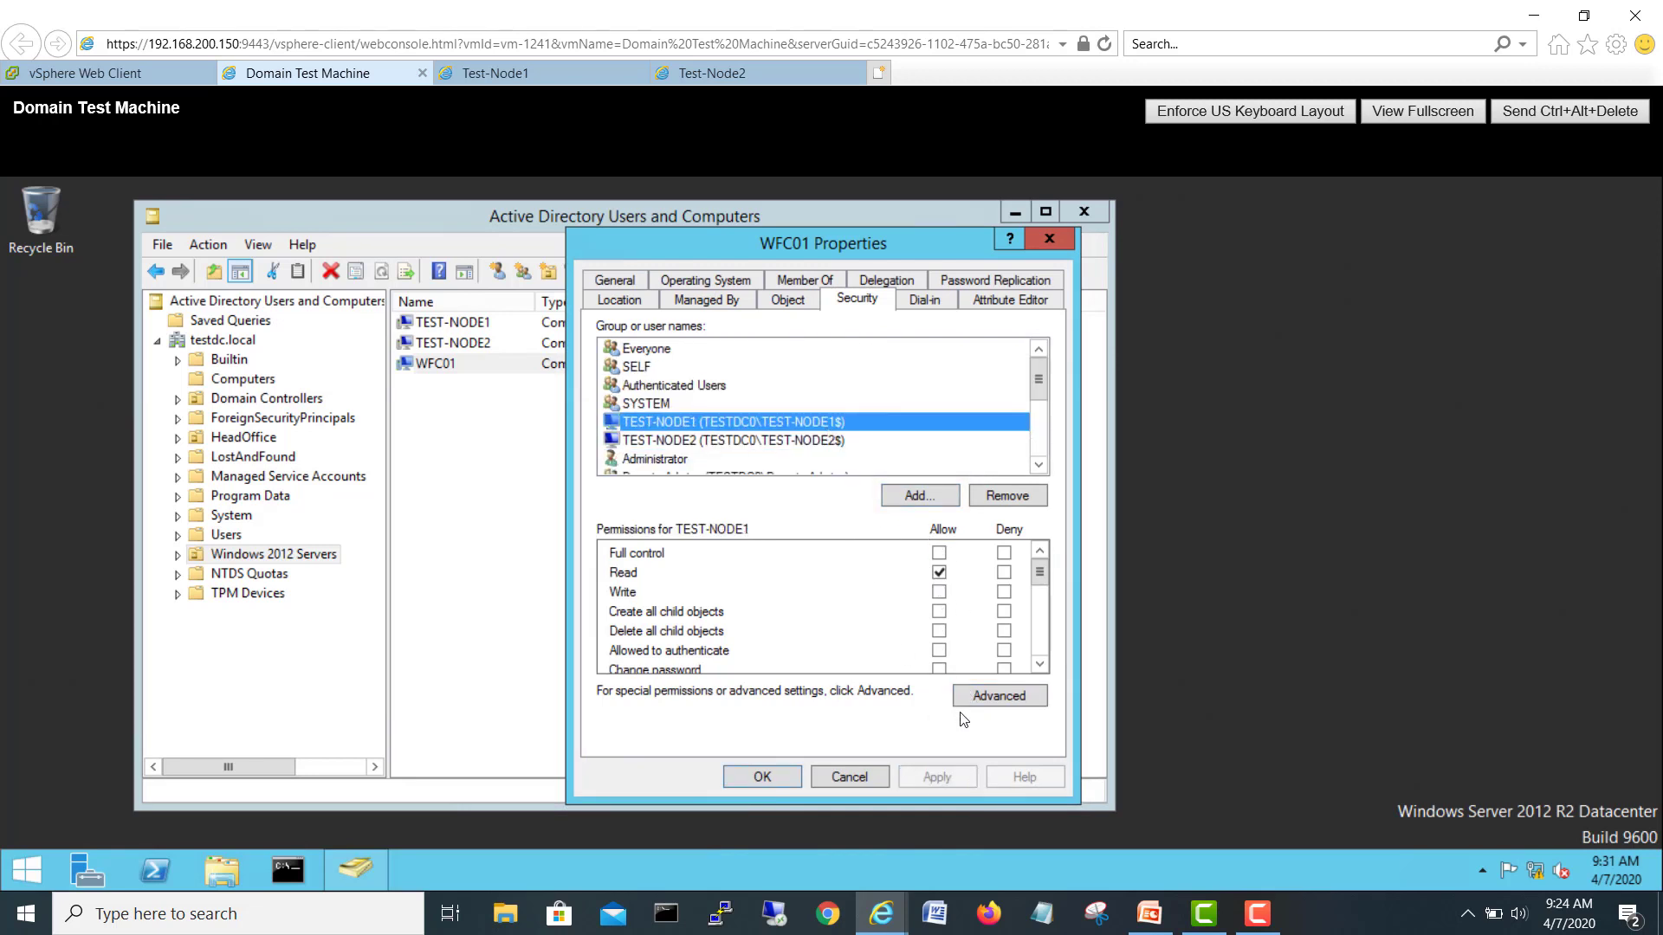
click(939, 553)
click(943, 777)
click(762, 777)
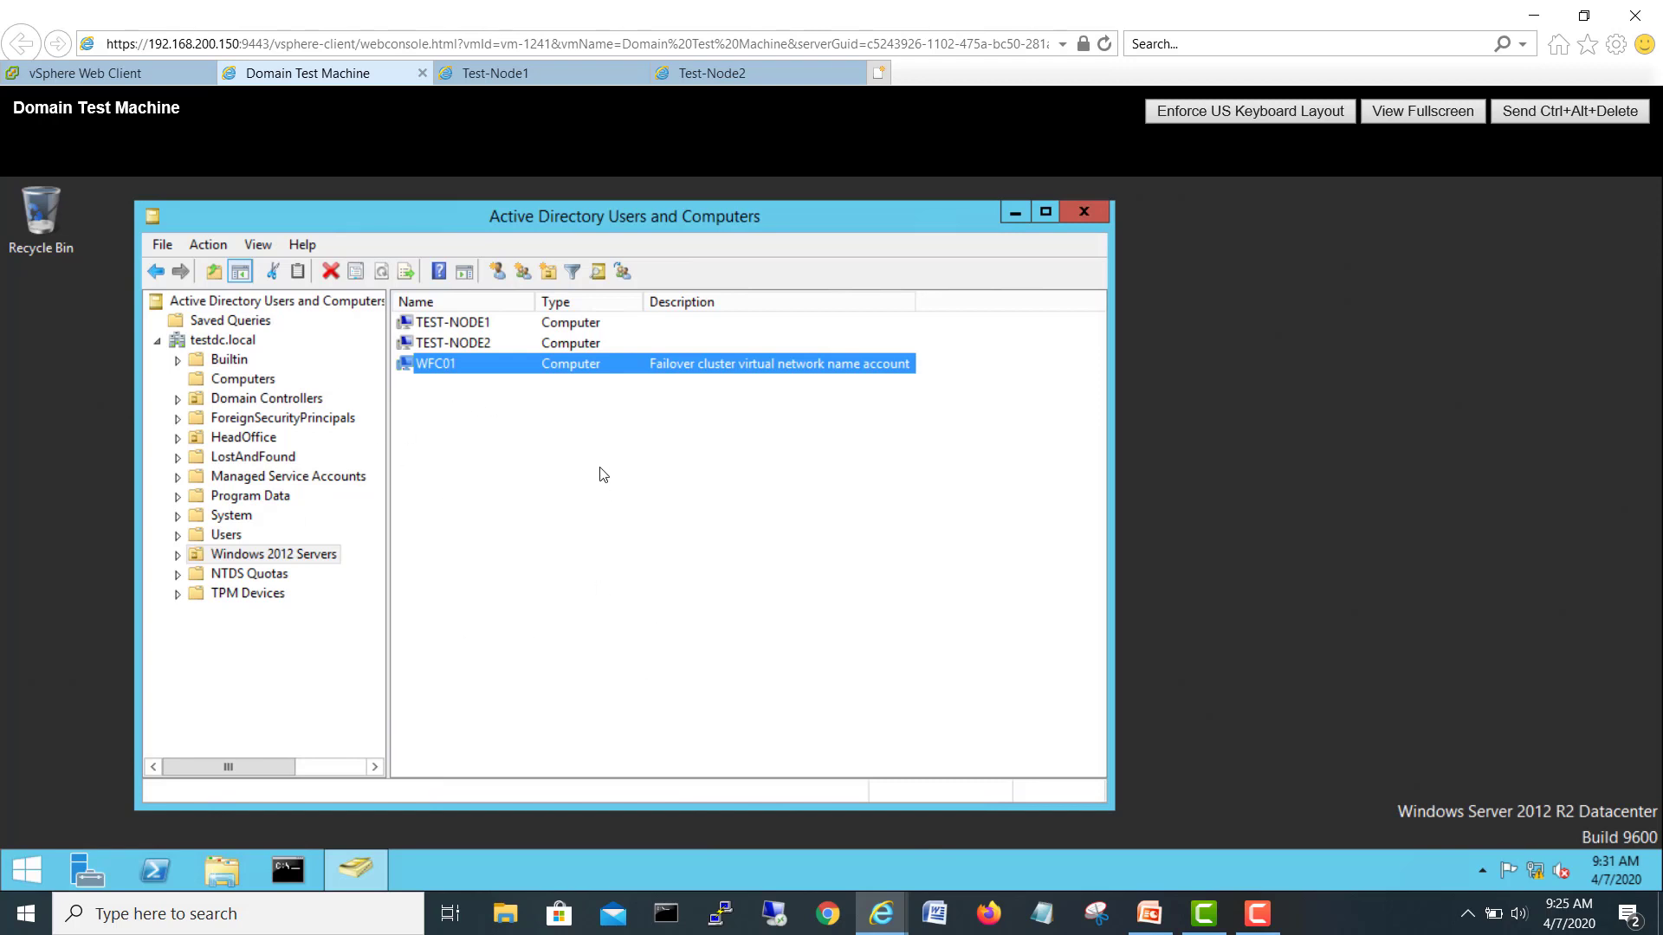
Step: Review the WfC01 cluster's roles and nodes on Test-Node1, and return to the Failover Cluster diagram in PowerPoint
click(534, 75)
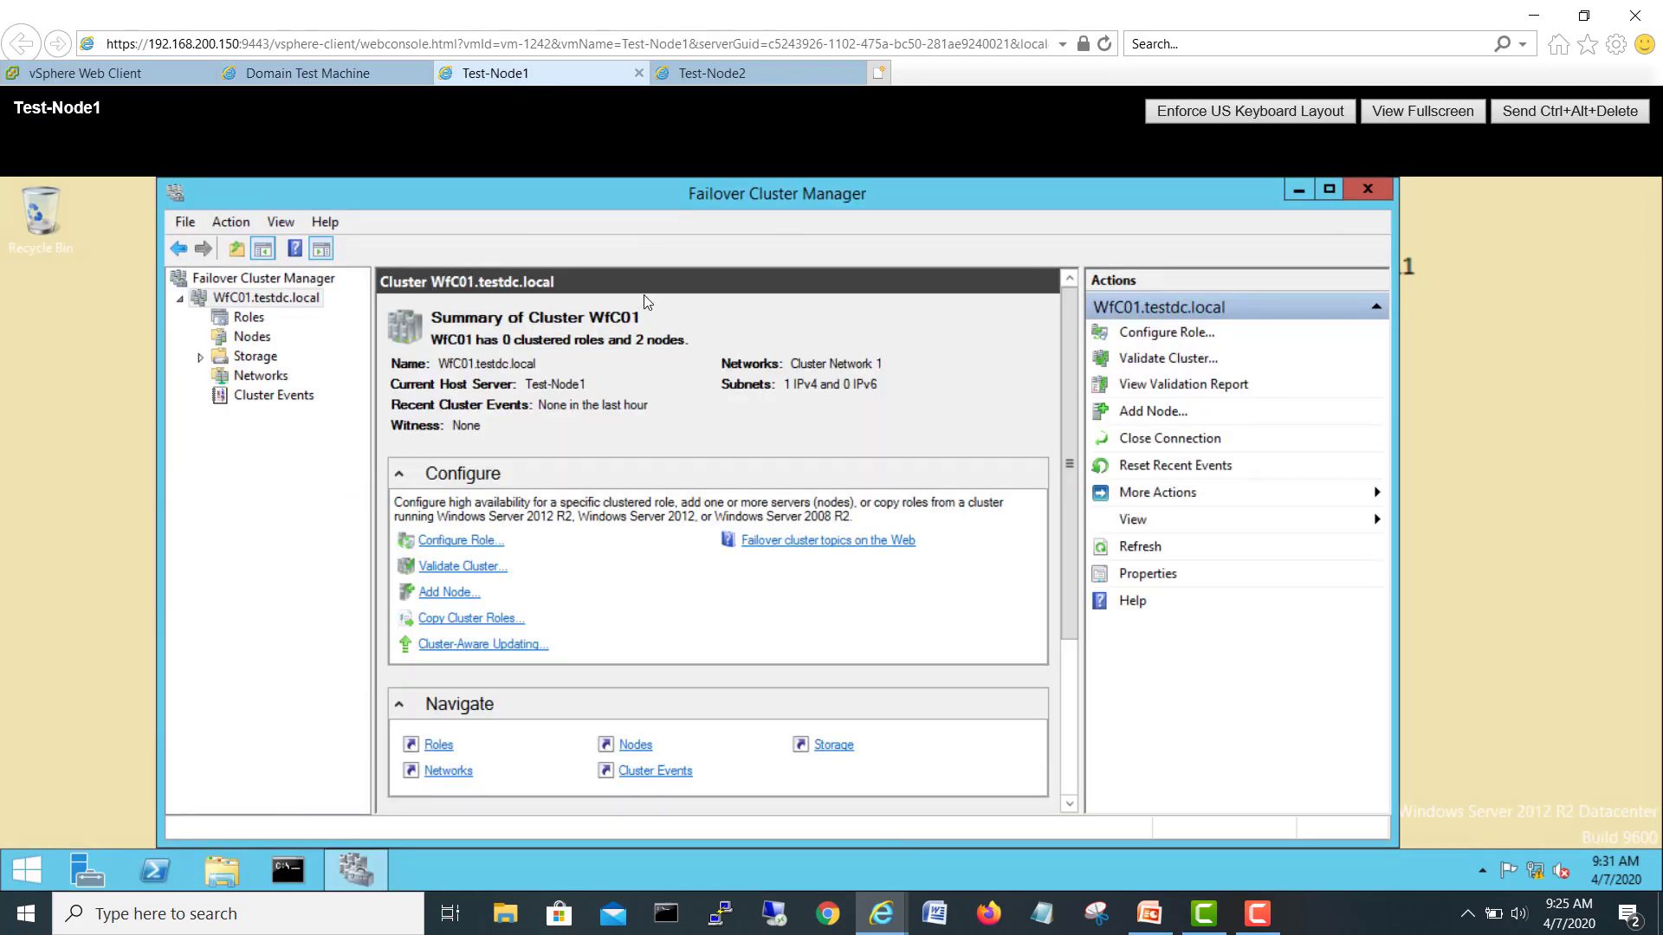
click(258, 318)
click(255, 340)
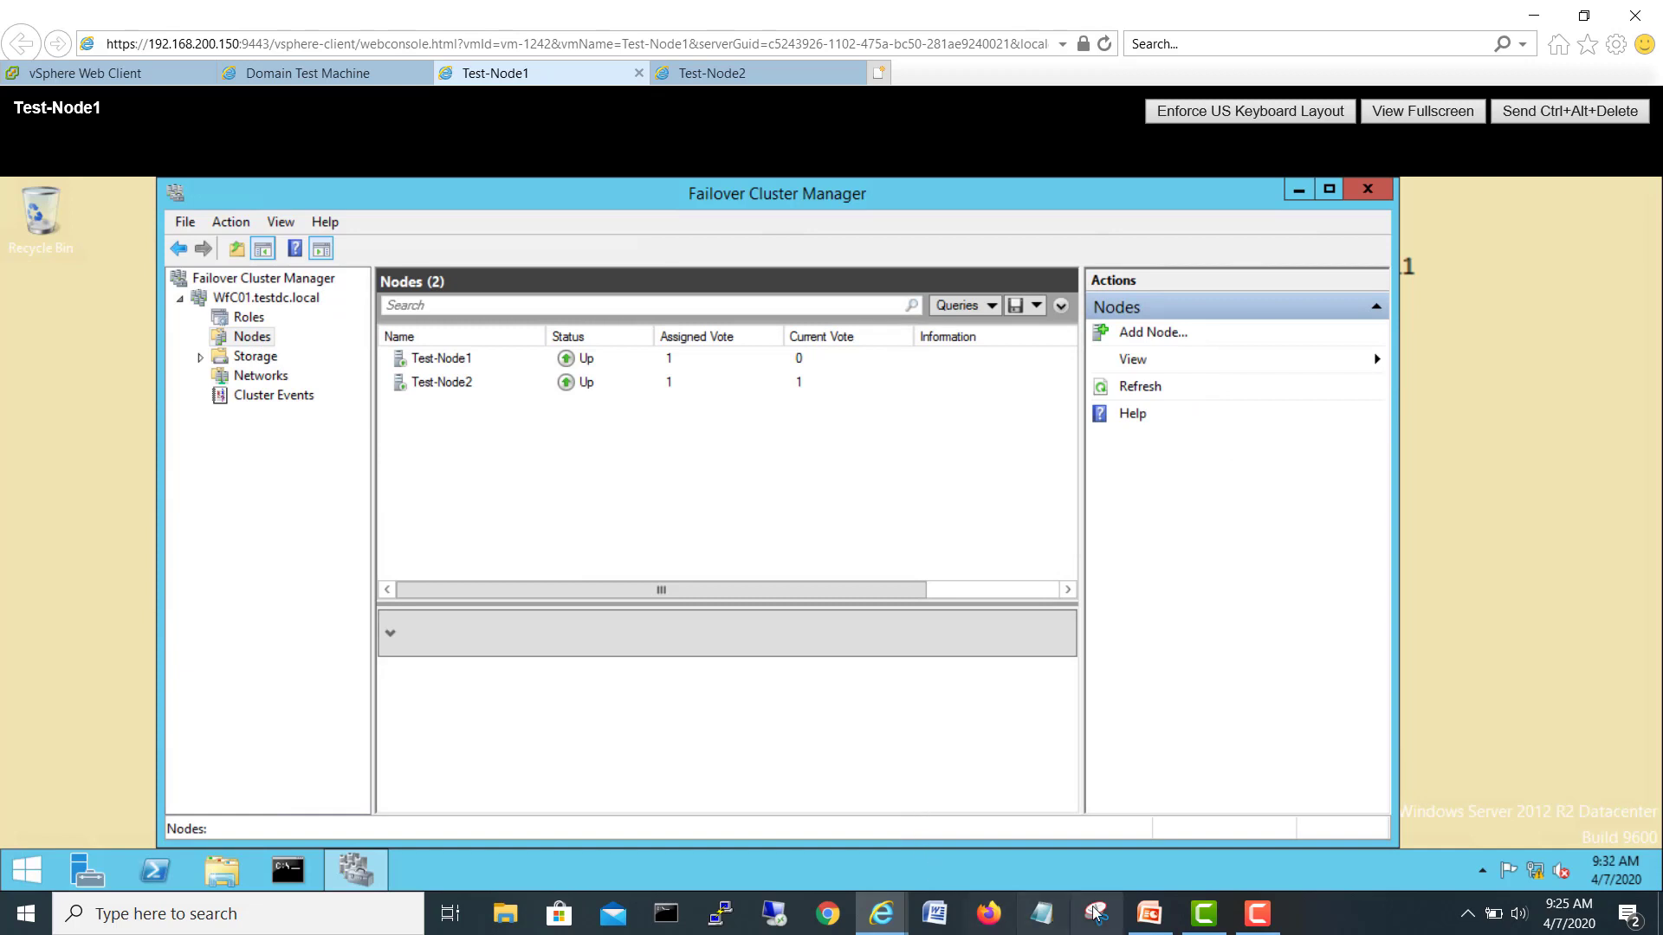
click(1155, 918)
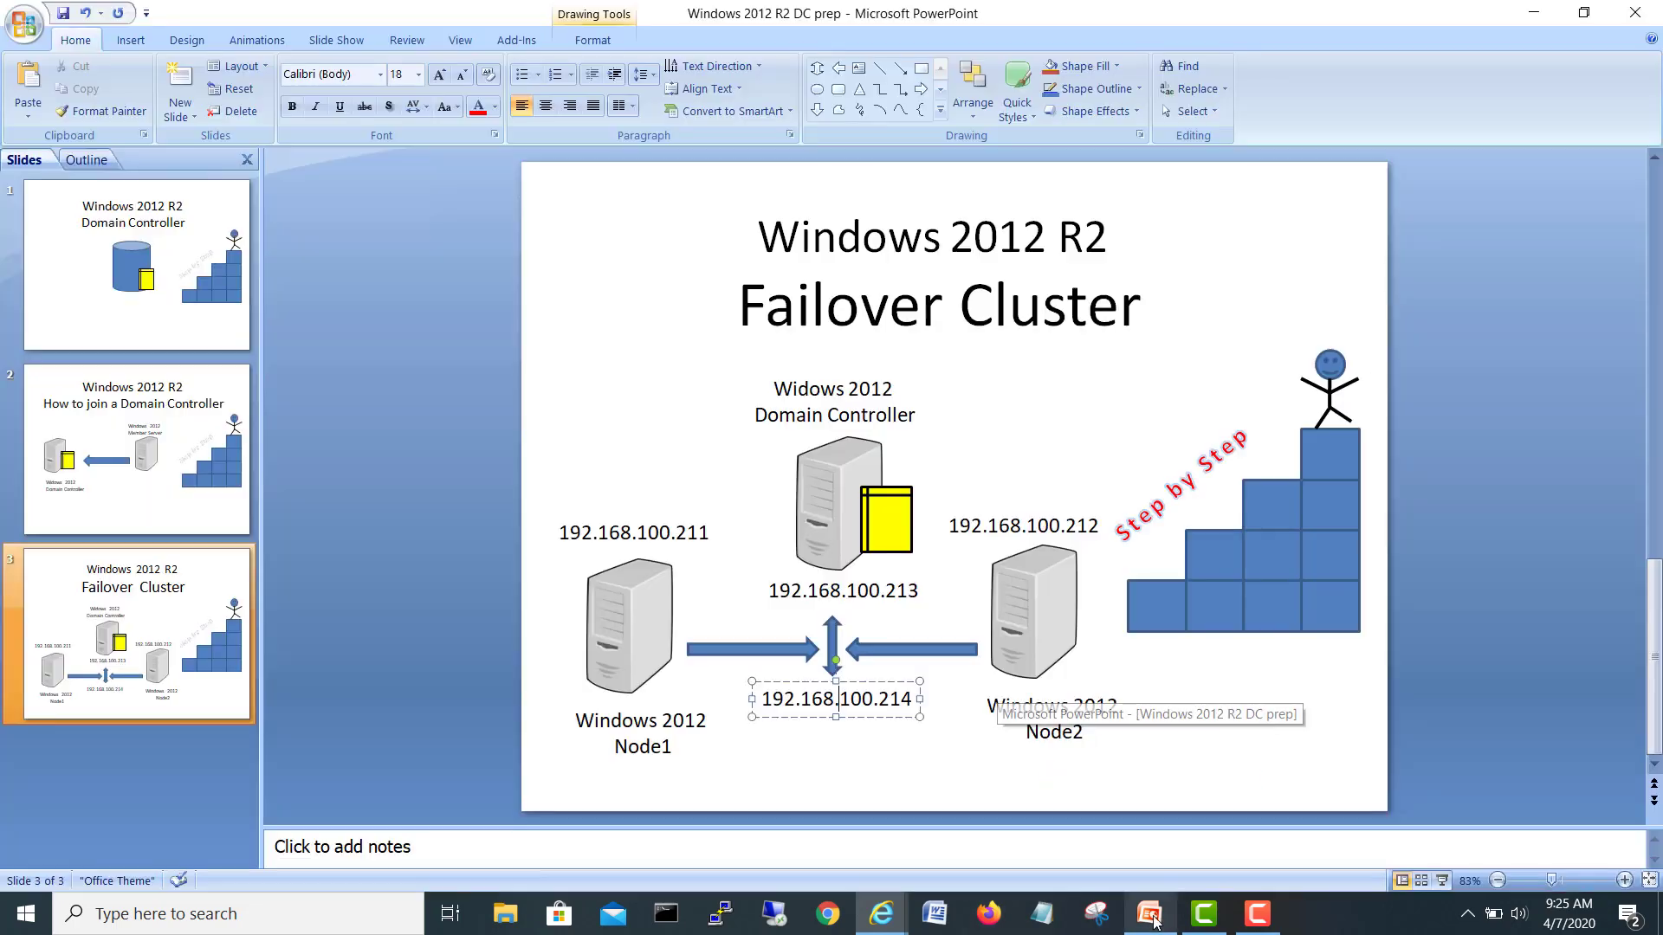
click(979, 395)
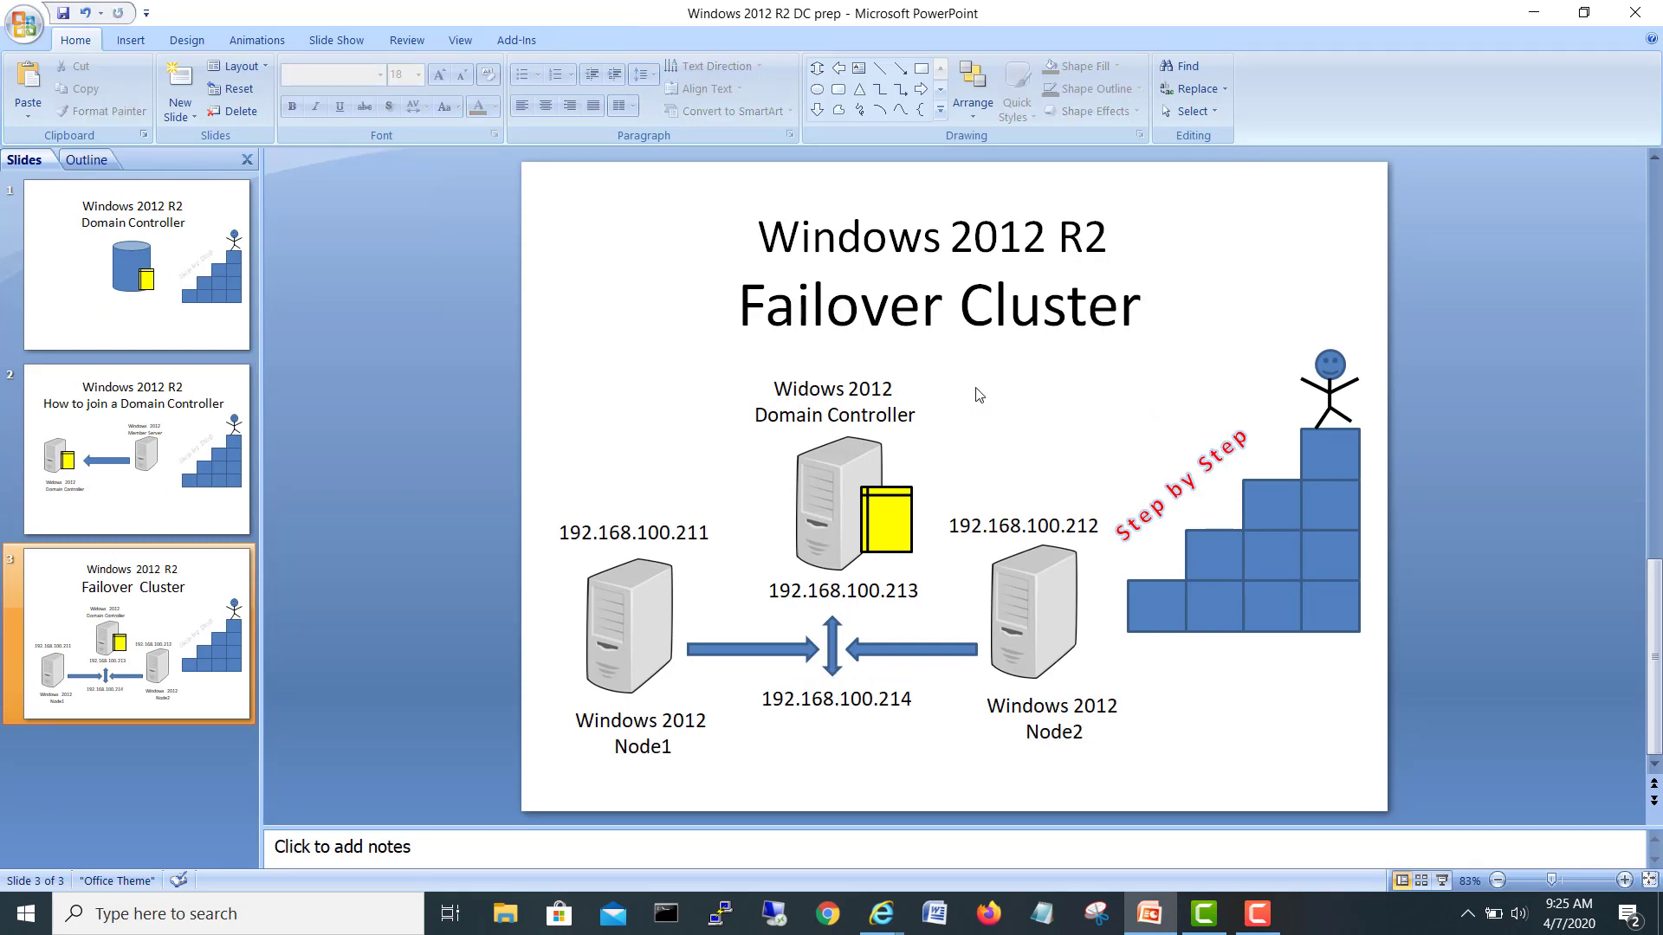